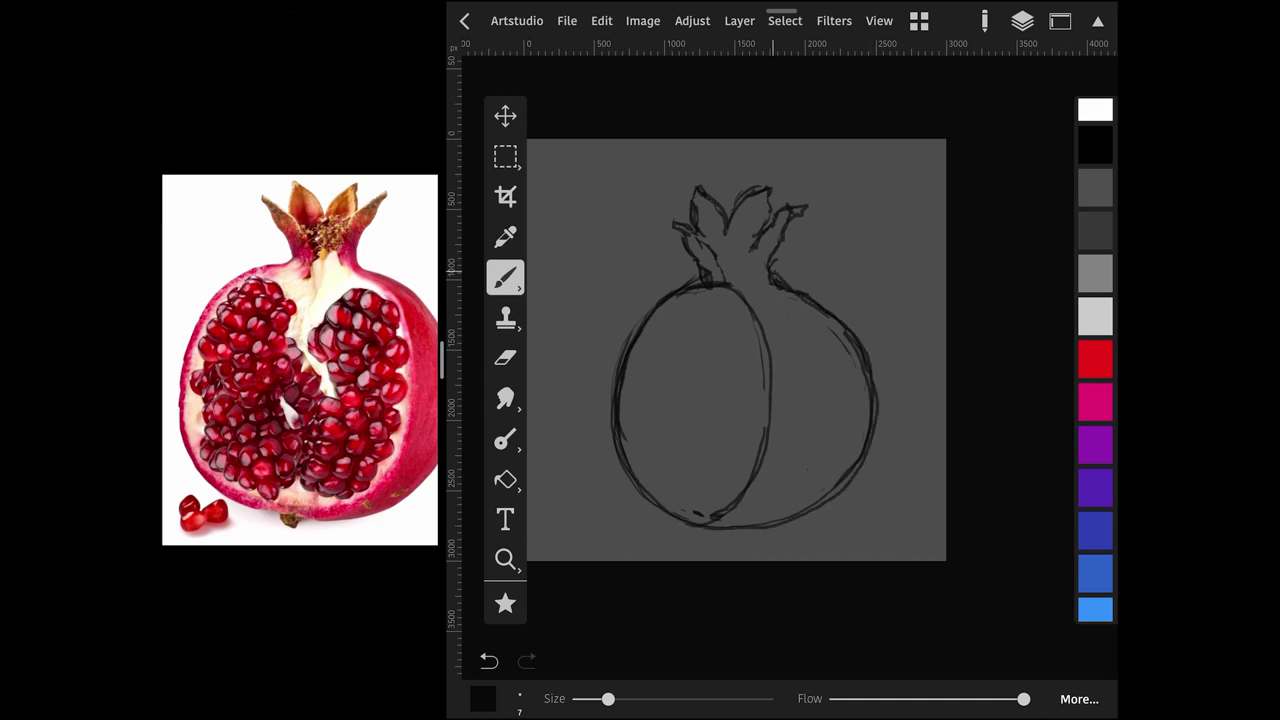
Erase the old inner curve and redraw the cut-edge curve from below the crown to the bottom.
mouse_move(703, 274)
left_mouse_down()
mouse_move(731, 283)
mouse_move(766, 436)
mouse_move(716, 518)
left_mouse_up()
left_click(505, 236)
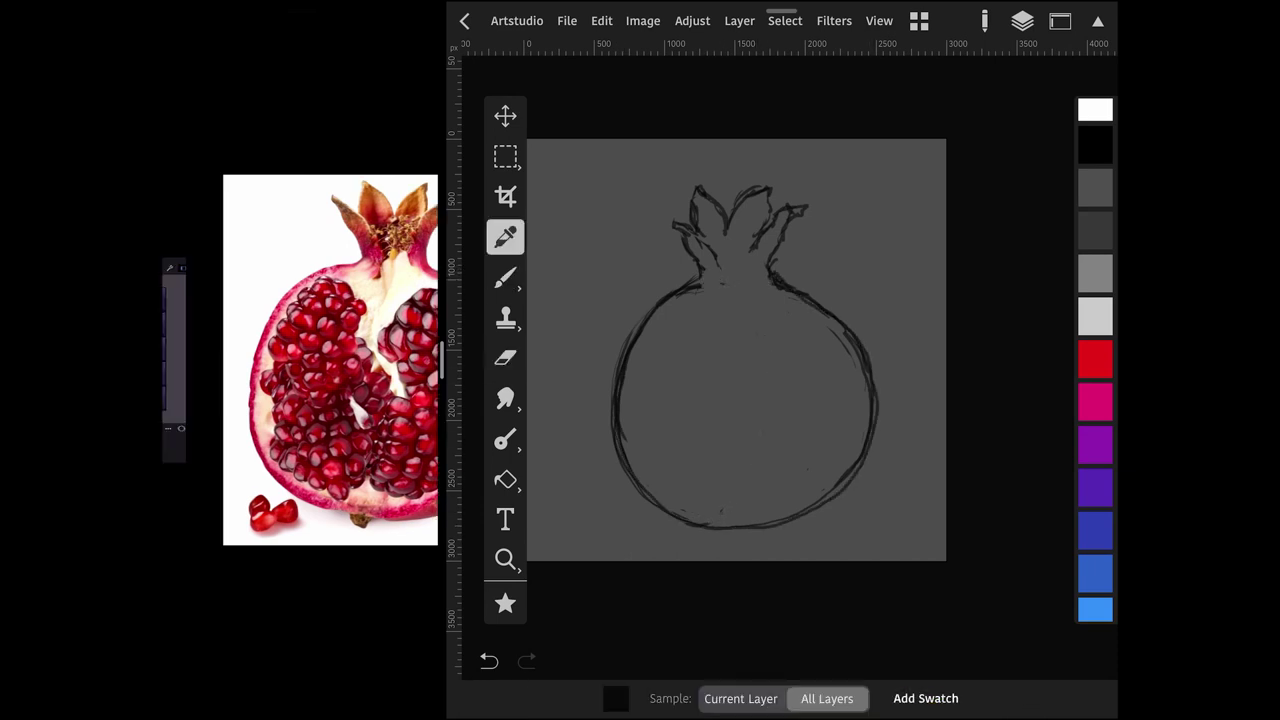
left_click(634, 343)
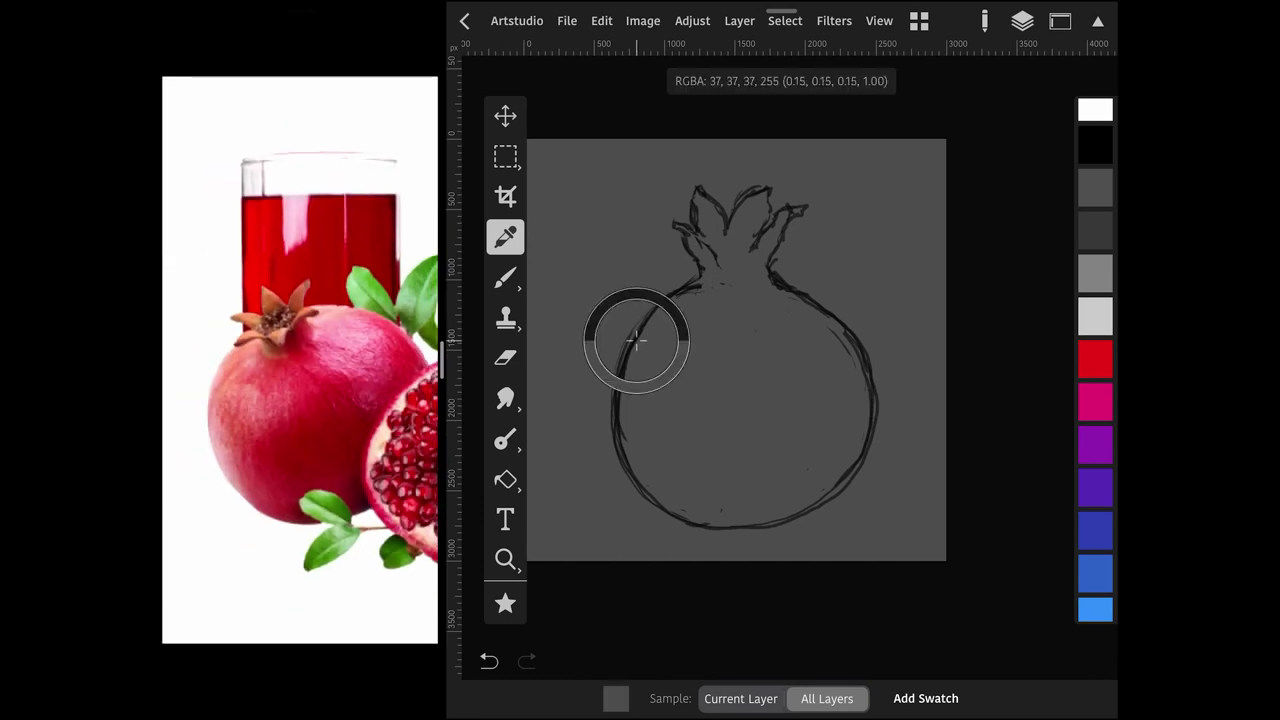
left_click(505, 358)
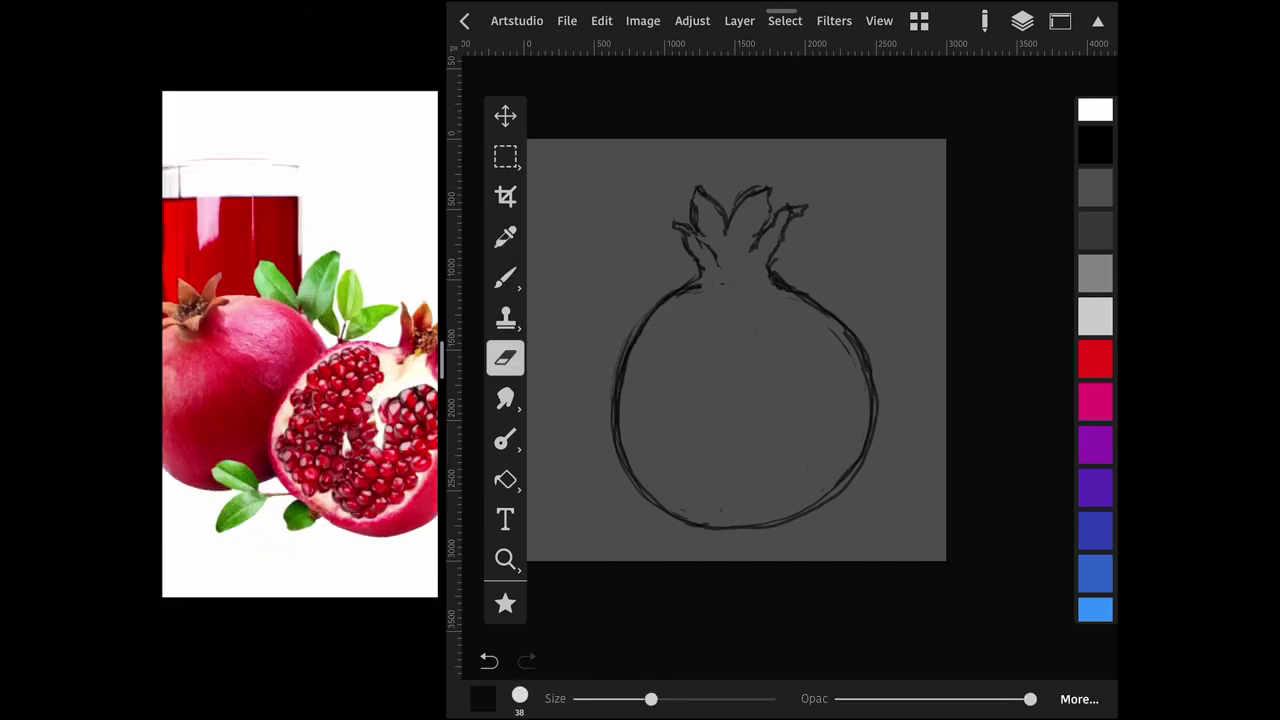
left_click(505, 277)
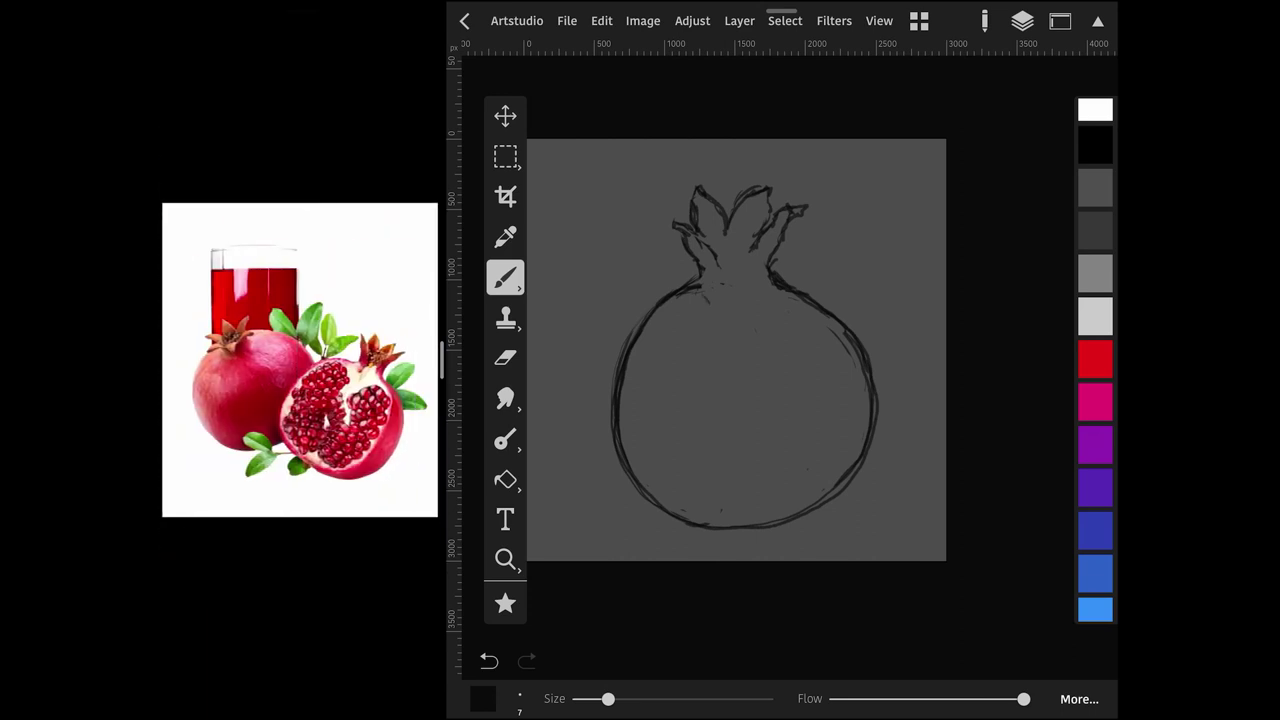
mouse_move(768, 290)
left_mouse_down()
mouse_move(798, 440)
mouse_move(706, 527)
left_mouse_up()
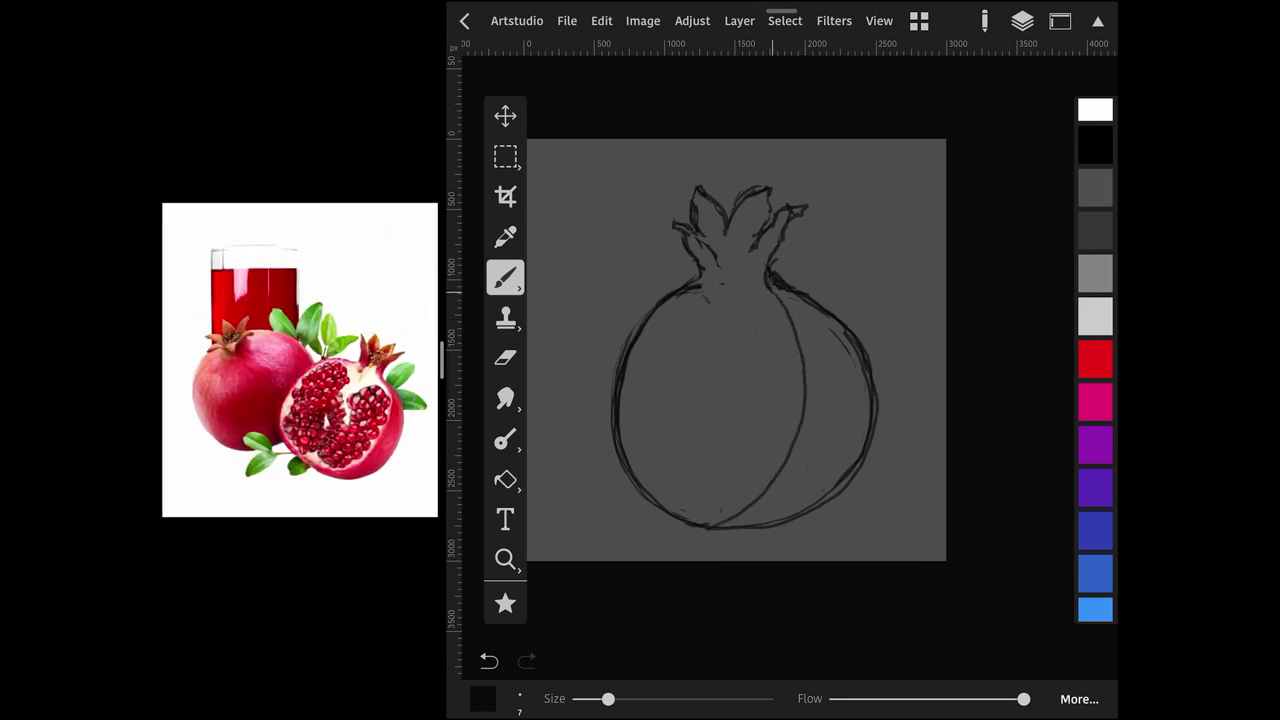
mouse_move(775, 290)
left_mouse_down()
mouse_move(760, 502)
mouse_move(716, 524)
left_mouse_up()
Draw a short jagged pith line below the crown, erasing and redrawing it.
scroll(736, 350, "down", 3)
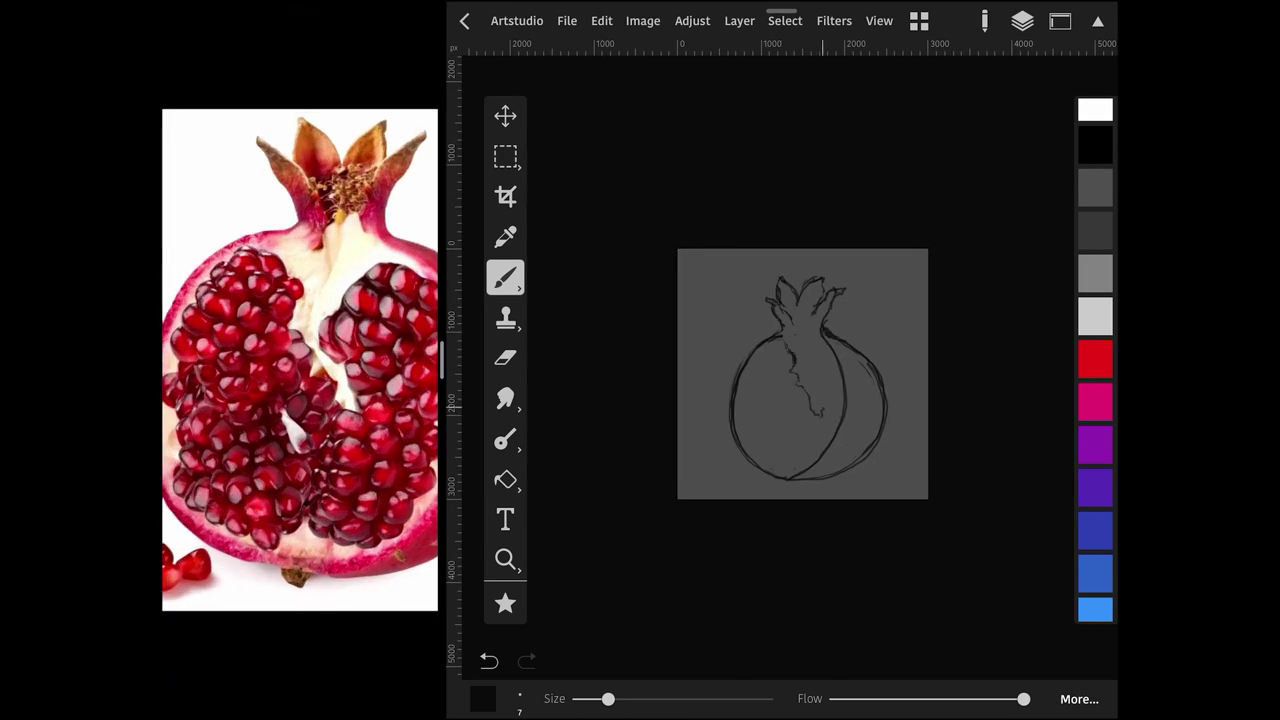
left_click_drag(813, 378, 821, 410)
key("e")
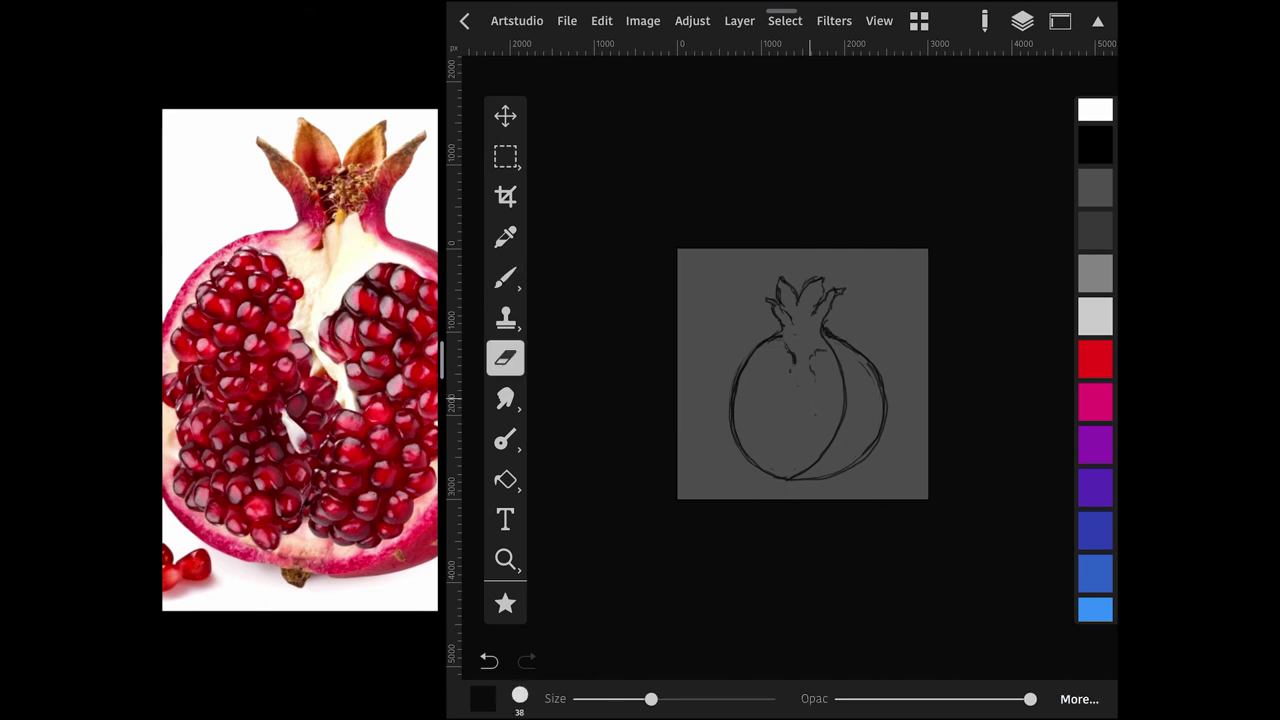
key("b")
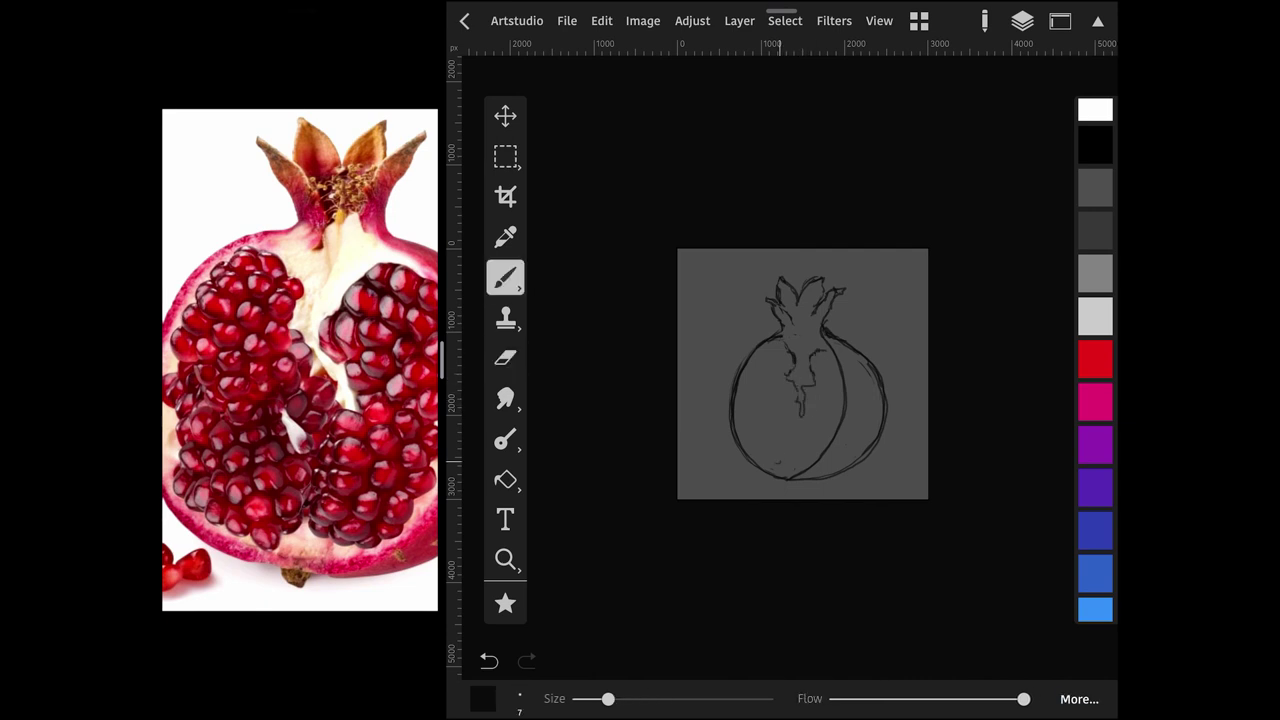
Zoom in and outline wavy, curly seed clusters down the left inside of the fruit.
scroll(802, 374, "up", 5)
left_click_drag(608, 699, 593, 699)
mouse_move(646, 368)
left_mouse_down()
mouse_move(664, 354)
mouse_move(690, 360)
mouse_move(605, 412)
left_mouse_up()
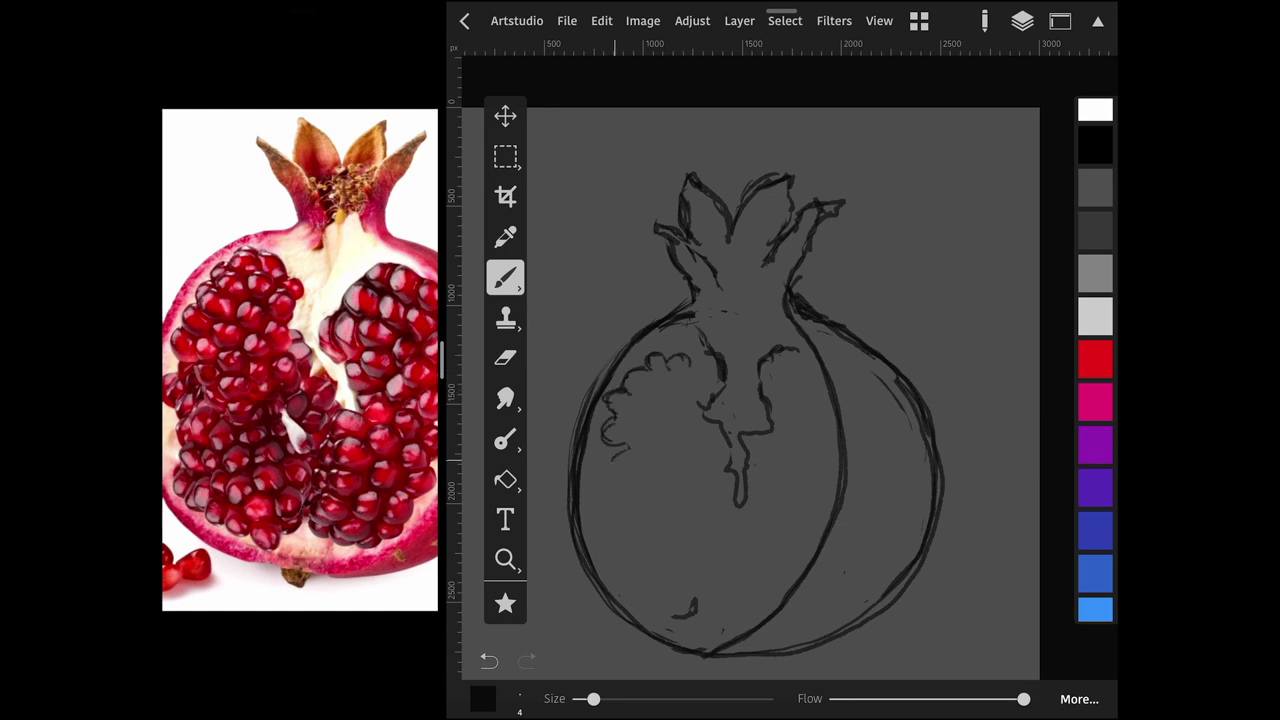
mouse_move(620, 468)
left_mouse_down()
mouse_move(608, 516)
mouse_move(646, 544)
mouse_move(612, 584)
mouse_move(664, 604)
mouse_move(732, 574)
mouse_move(778, 572)
left_mouse_up()
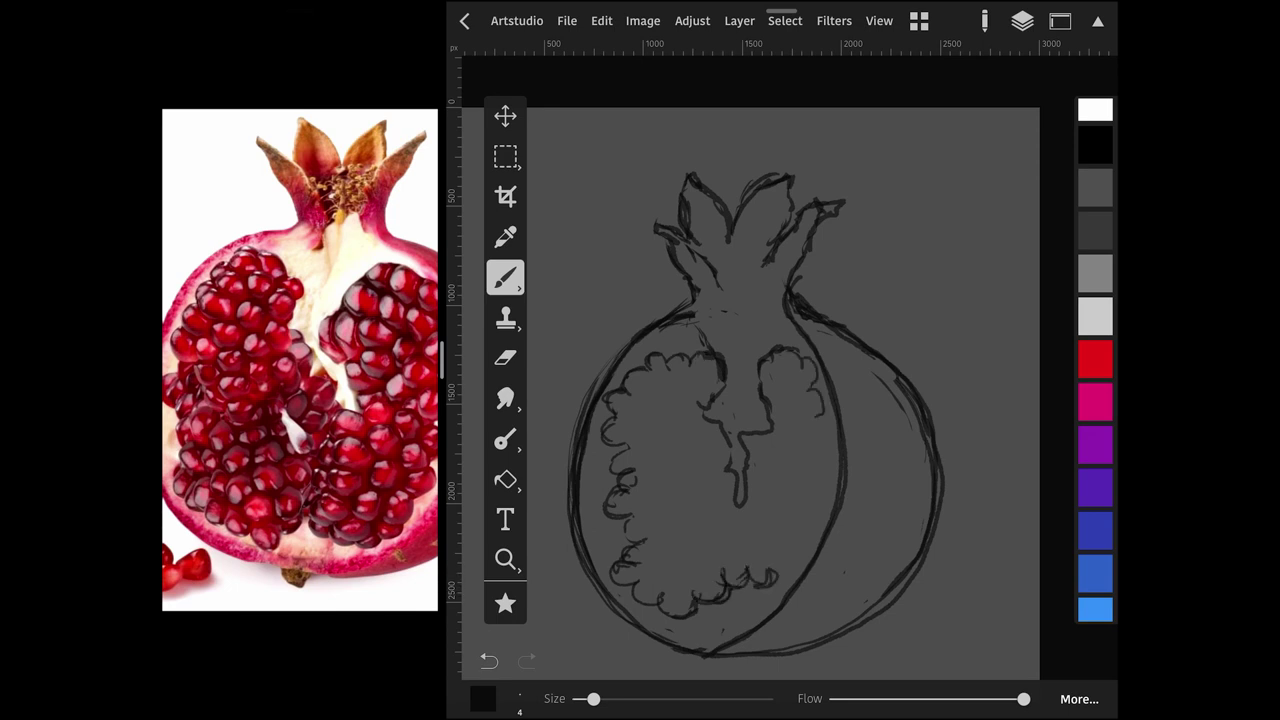
Add a short seed stroke inside the pomegranate and zoom out to review the outlines.
scroll(750, 390, "down", 5)
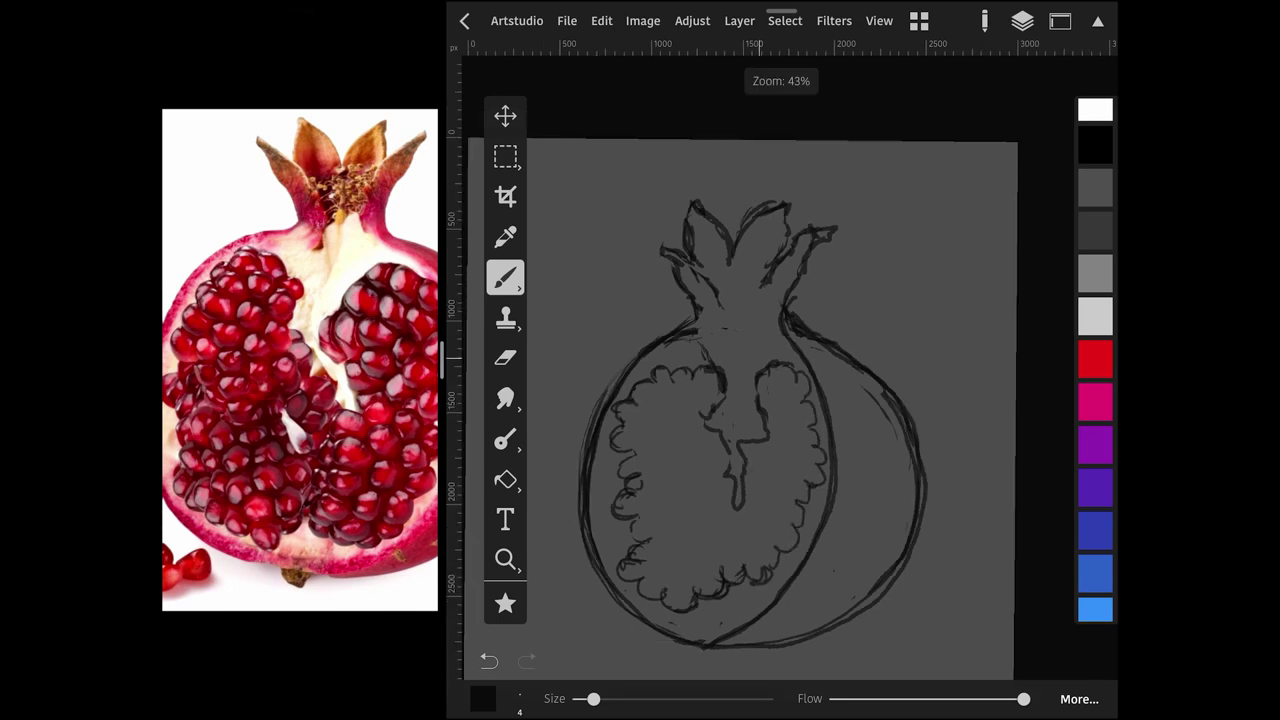
left_click_drag(682, 420, 702, 446)
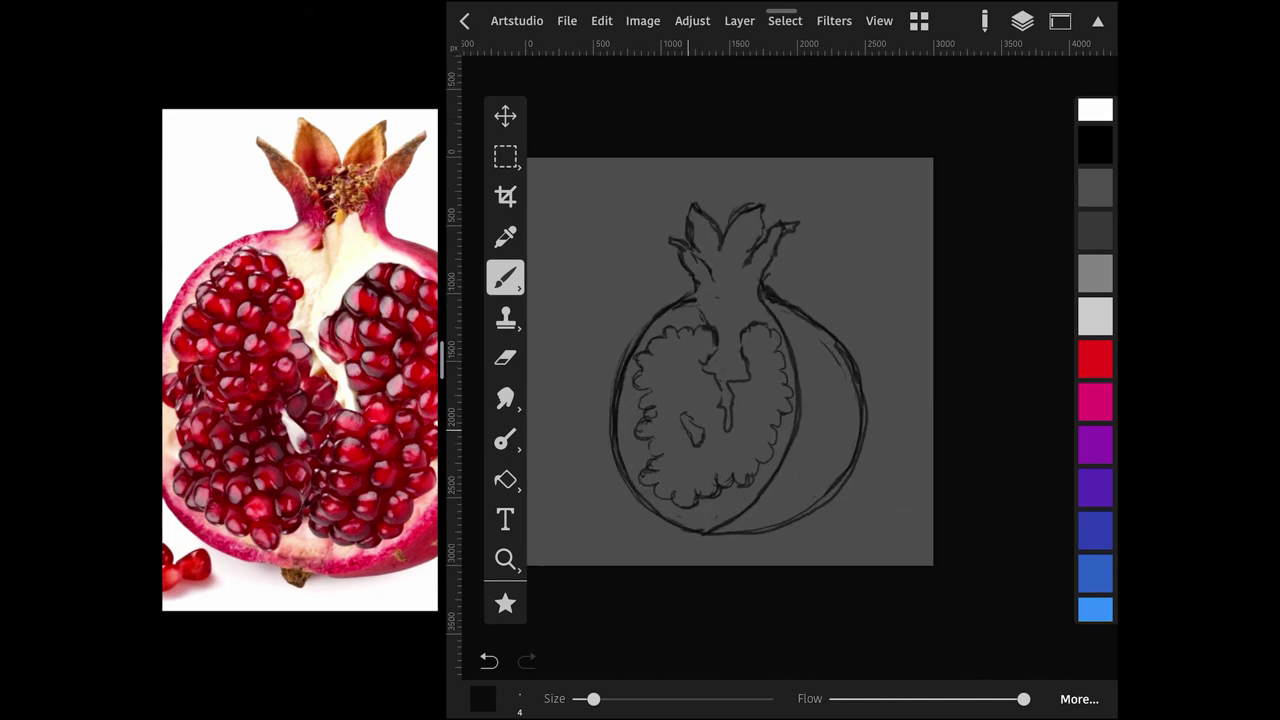
scroll(730, 360, "down", 3)
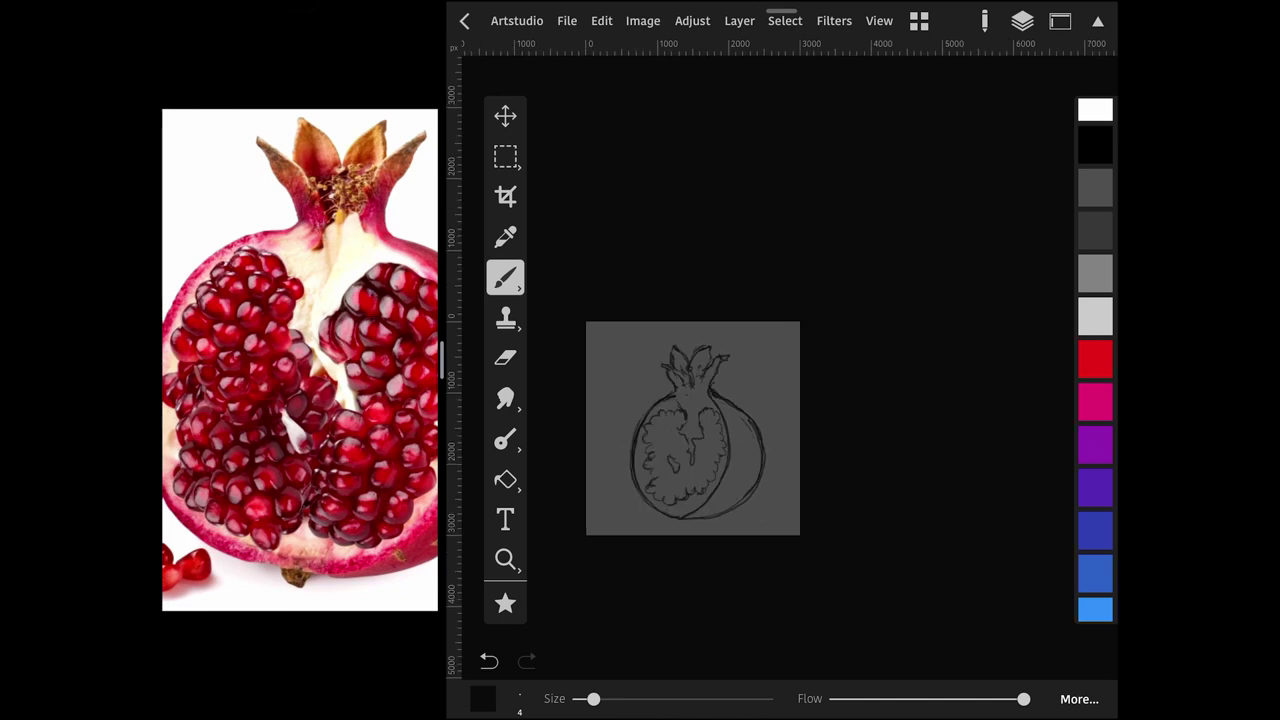
scroll(700, 400, "up", 2)
scroll(724, 360, "up", 2)
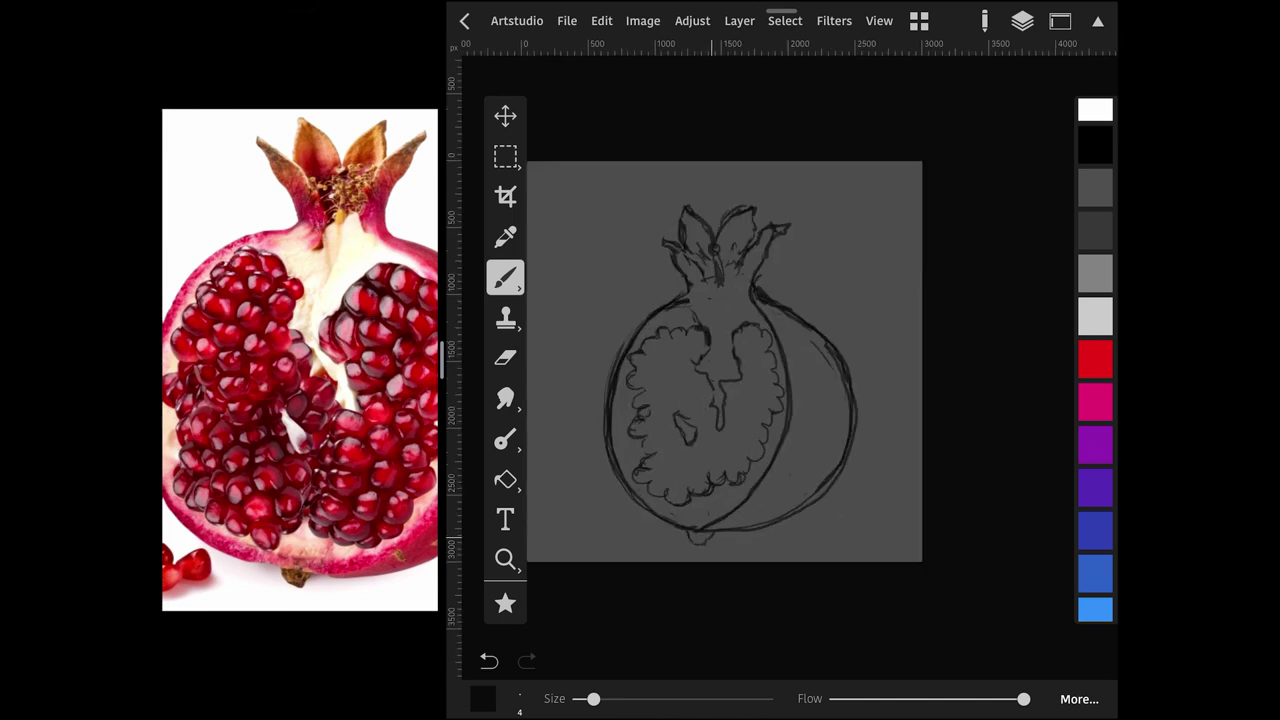
scroll(724, 360, "down", 3)
scroll(750, 408, "up", 2)
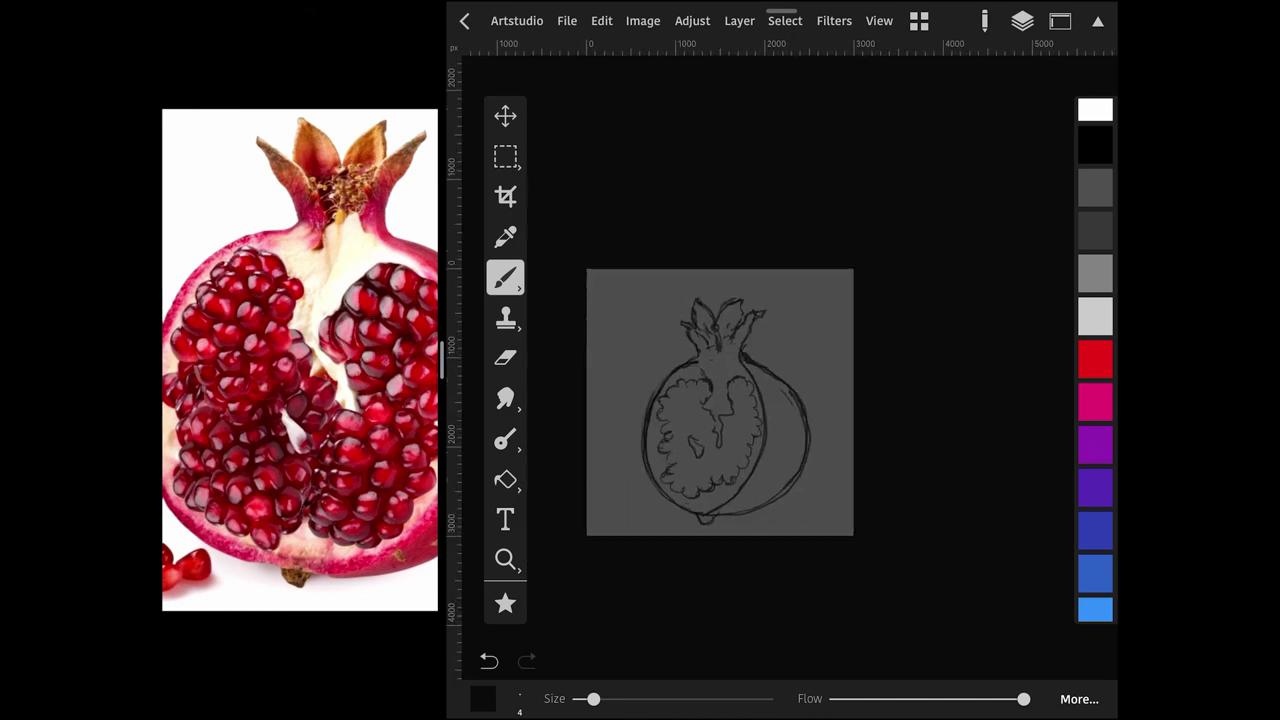
left_click(1021, 20)
Lower the sketch layer's opacity and add a new painting layer above it.
left_click_drag(1016, 150, 935, 150)
left_click(878, 592)
left_click(1021, 20)
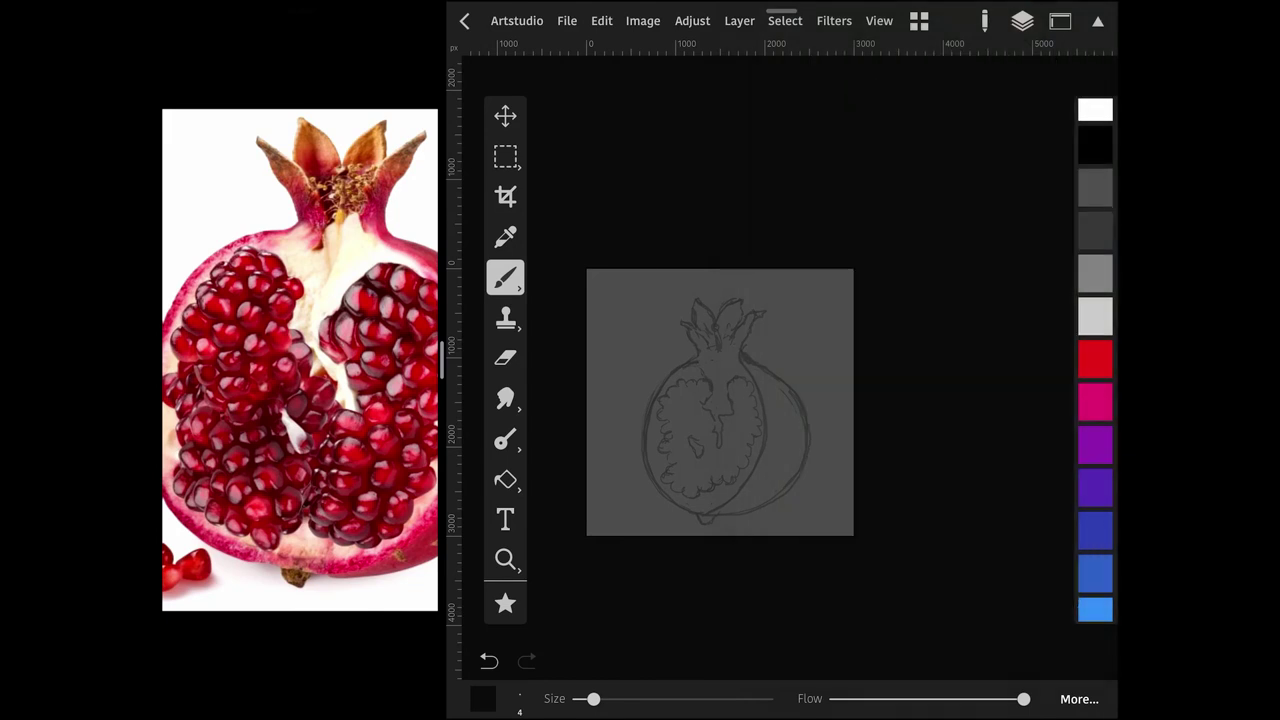
left_click(916, 230)
left_click(1021, 20)
scroll(757, 395, "up", 2)
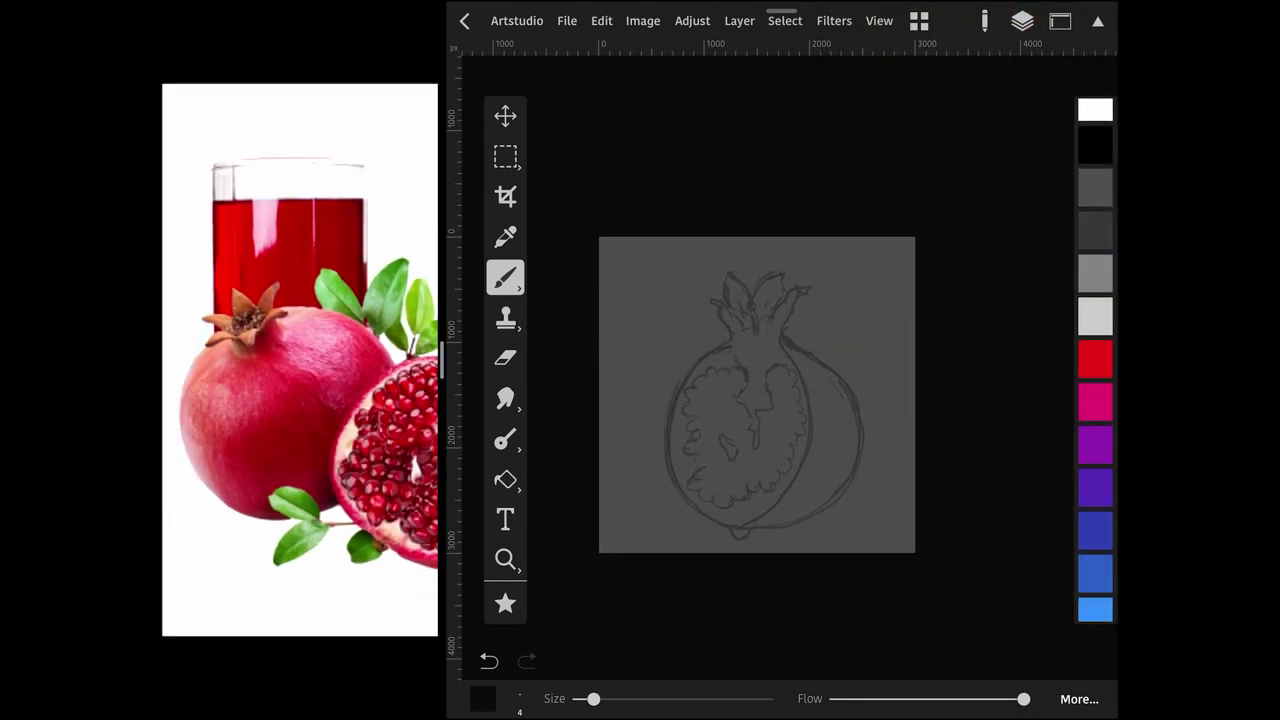
Pick the red swatch and a large raz_paint_01 brush.
left_click(1095, 360)
left_click(483, 698)
left_click(505, 277)
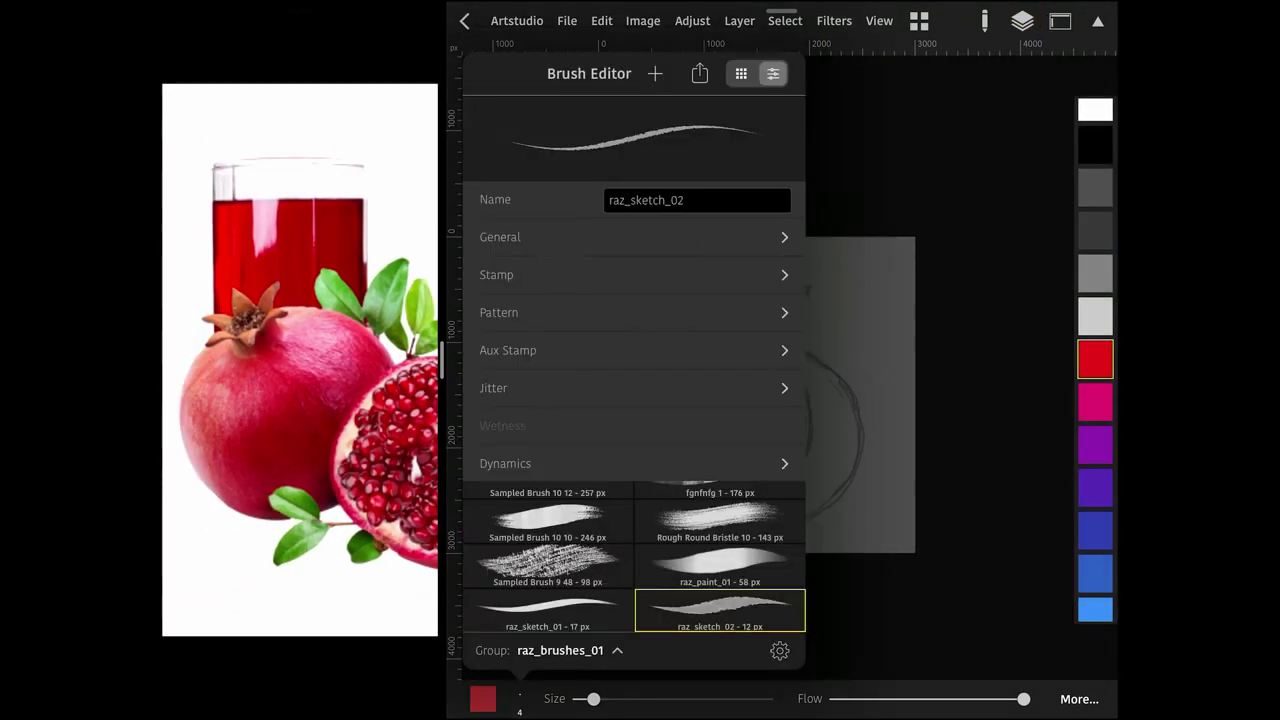
left_click(720, 563)
scroll(757, 395, "up", 2)
left_click(720, 698)
left_click_drag(720, 698, 736, 698)
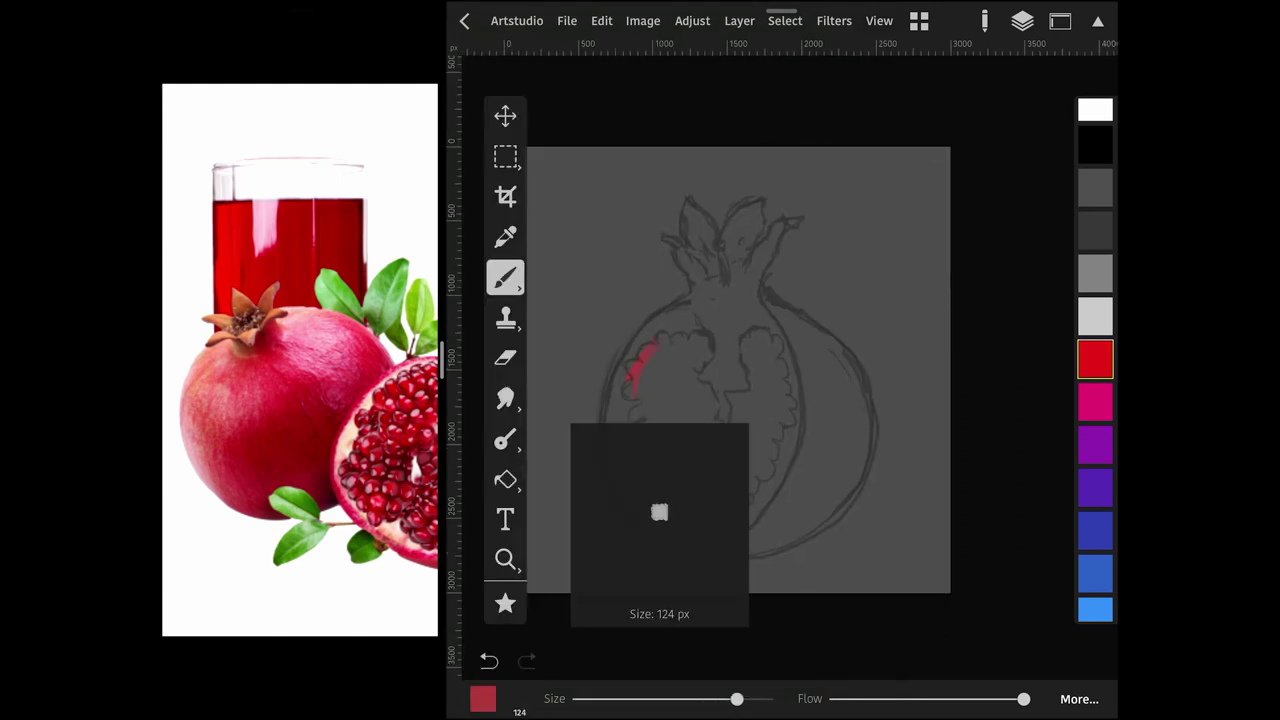
Wash the whole pomegranate body in a red base coat.
left_click_drag(634, 360, 630, 495)
left_click(483, 698)
mouse_move(795, 335)
left_mouse_down()
mouse_move(805, 362)
mouse_move(690, 330)
mouse_move(625, 495)
mouse_move(680, 535)
mouse_move(750, 545)
left_mouse_up()
left_click_drag(730, 360, 800, 540)
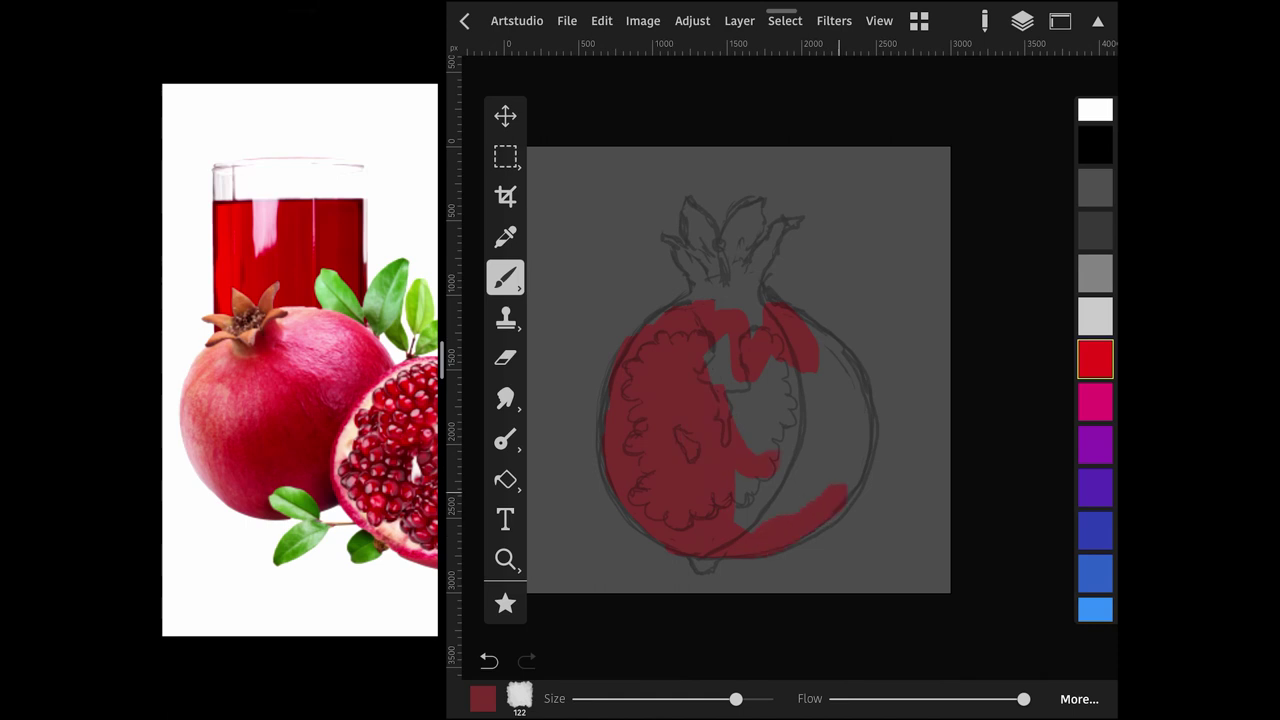
left_click_drag(840, 340, 750, 520)
left_click_drag(800, 370, 810, 520)
left_click_drag(700, 300, 760, 280)
left_click_drag(736, 698, 746, 698)
Paint lighter pinkish-red highlights along the left edge and upper right.
left_click(483, 698)
mouse_move(655, 345)
left_mouse_down()
mouse_move(658, 402)
mouse_move(645, 412)
left_mouse_up()
left_click(483, 698)
left_click(529, 191)
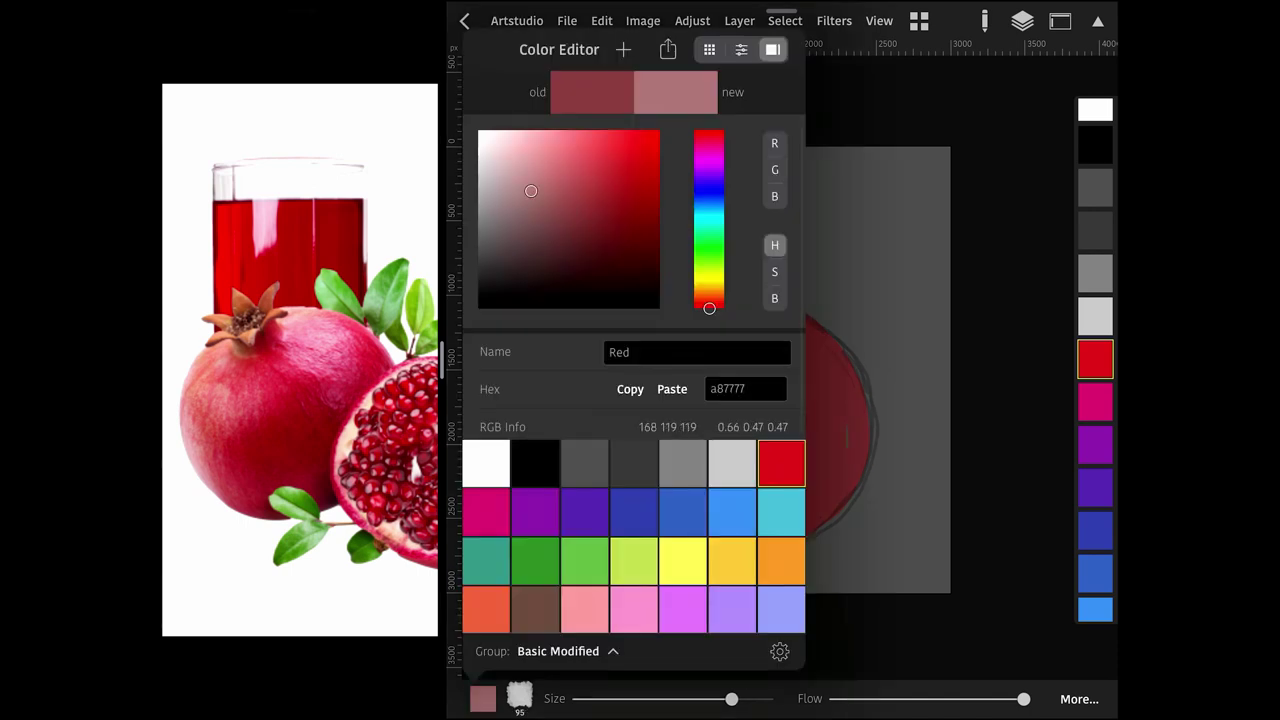
left_click(483, 698)
left_click_drag(746, 698, 736, 698)
mouse_move(640, 345)
left_mouse_down()
mouse_move(618, 452)
mouse_move(613, 434)
left_mouse_up()
left_click_drag(768, 305, 858, 370)
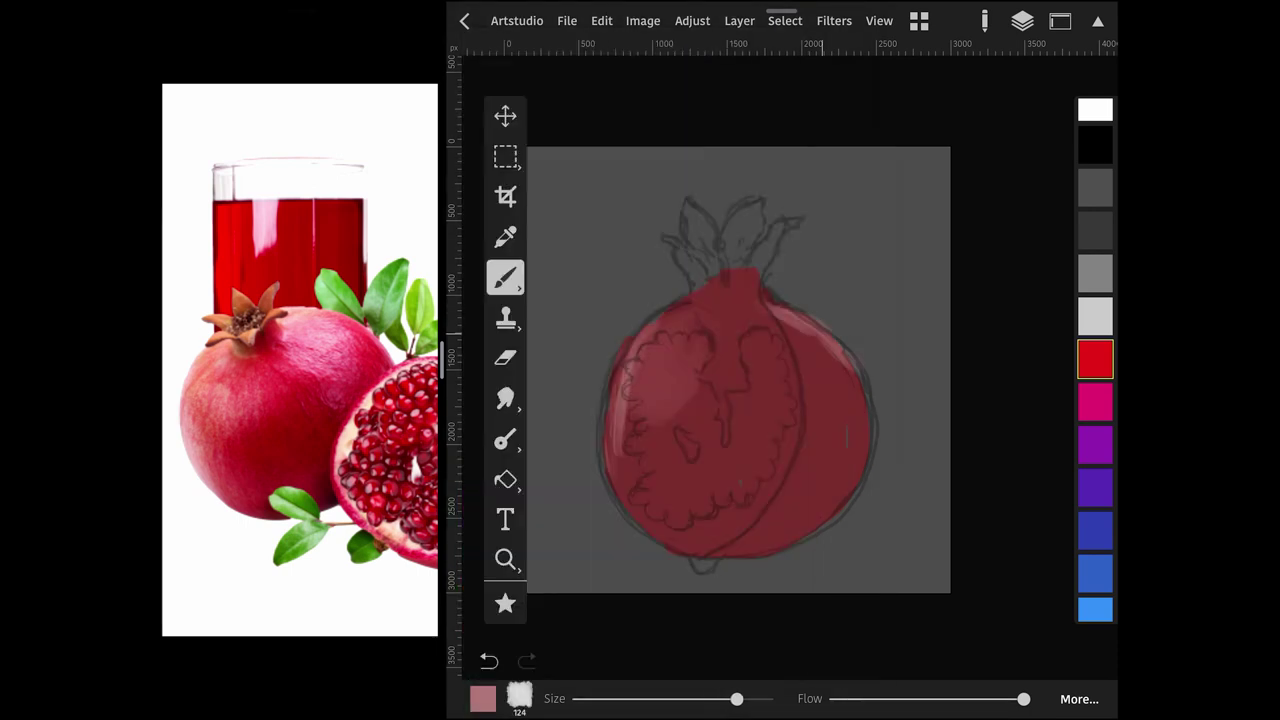
Shade the fruit's right side with dark red using a larger brush.
left_click(483, 698)
left_click(829, 401)
left_click(483, 698)
left_click(594, 249)
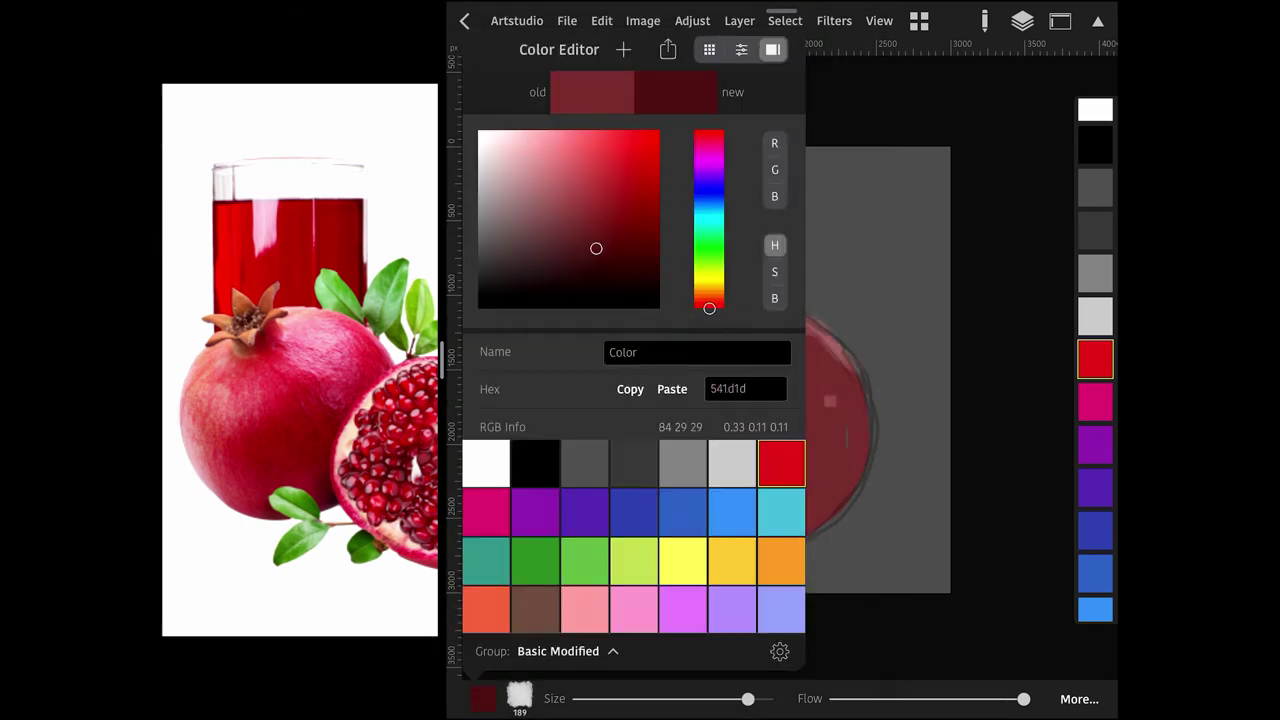
left_click(483, 698)
left_click_drag(736, 698, 747, 698)
left_click_drag(830, 440, 765, 535)
mouse_move(820, 410)
left_mouse_down()
mouse_move(834, 450)
mouse_move(825, 425)
mouse_move(780, 515)
left_mouse_up()
left_click_drag(820, 385, 850, 445)
Deepen the dark red shadow along the bottom and right edges.
left_click_drag(810, 515, 722, 560)
left_click_drag(860, 375, 865, 440)
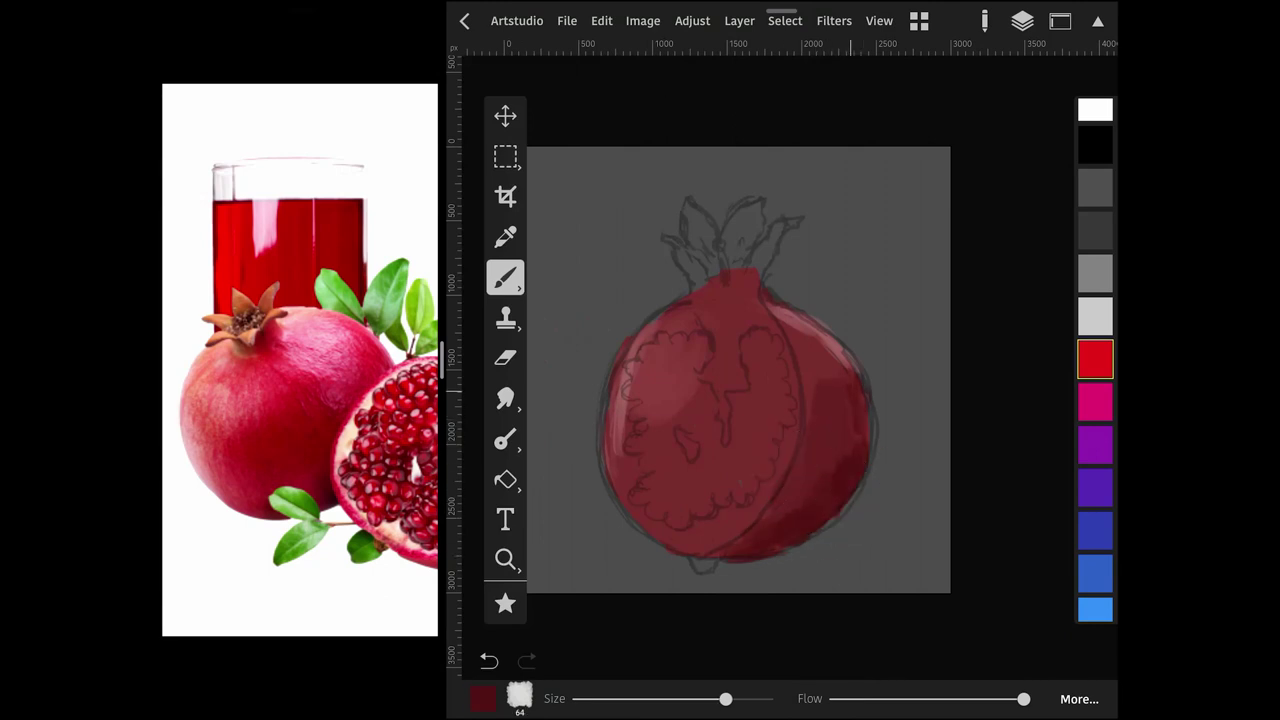
left_click_drag(747, 698, 755, 698)
left_click_drag(815, 330, 865, 445)
Sample a mid red from the fruit and lighten a small central area.
left_click(820, 409)
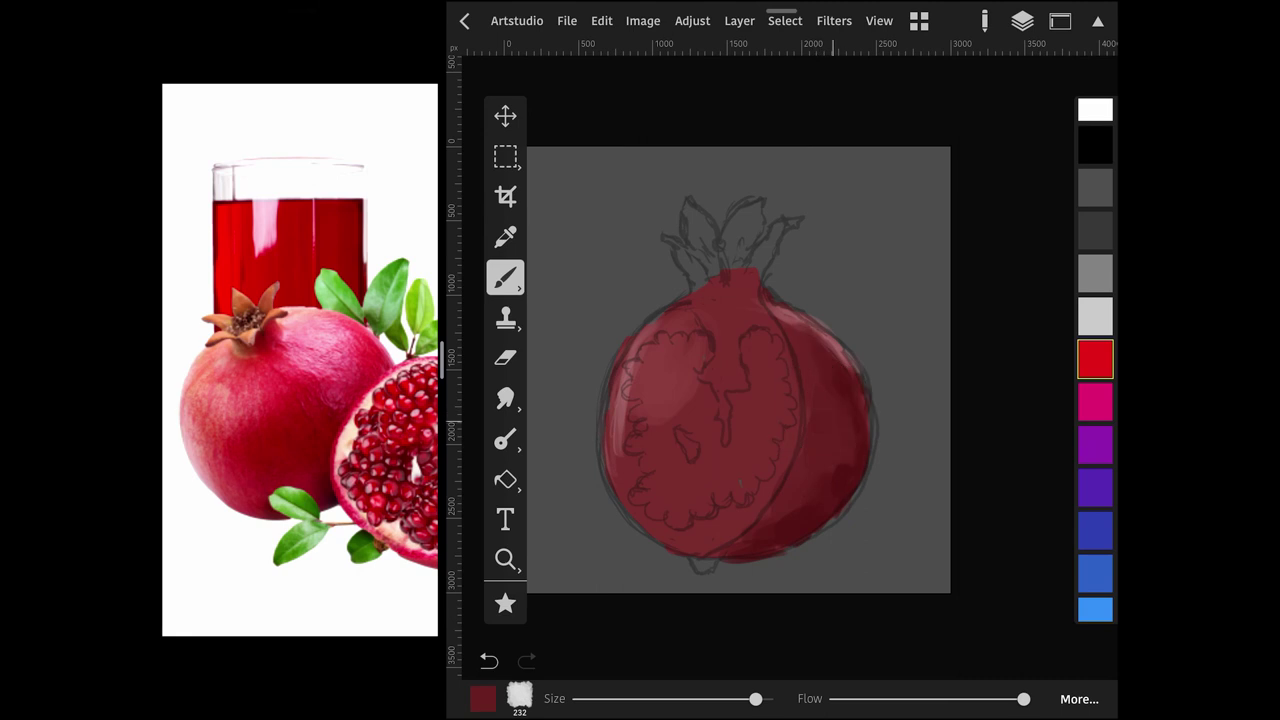
left_click_drag(820, 300, 800, 300)
scroll(738, 378, "down", 2)
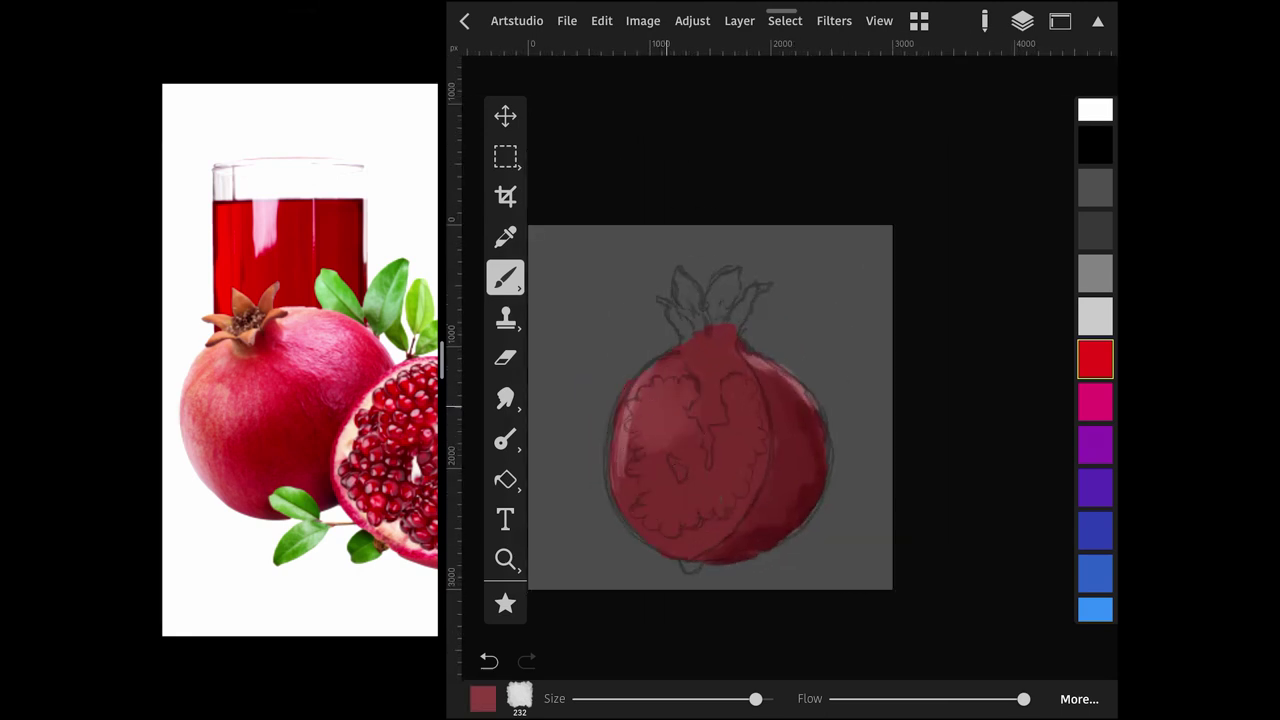
left_click_drag(733, 450, 720, 515)
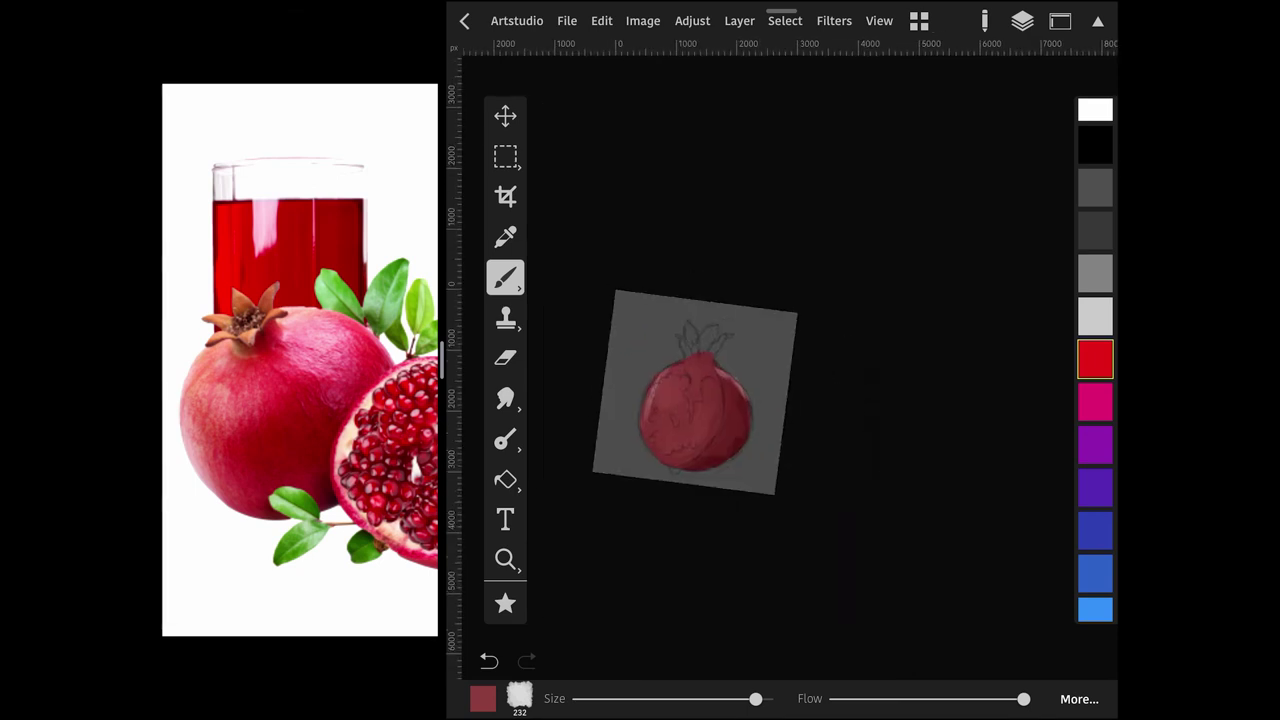
left_click_drag(735, 698, 742, 698)
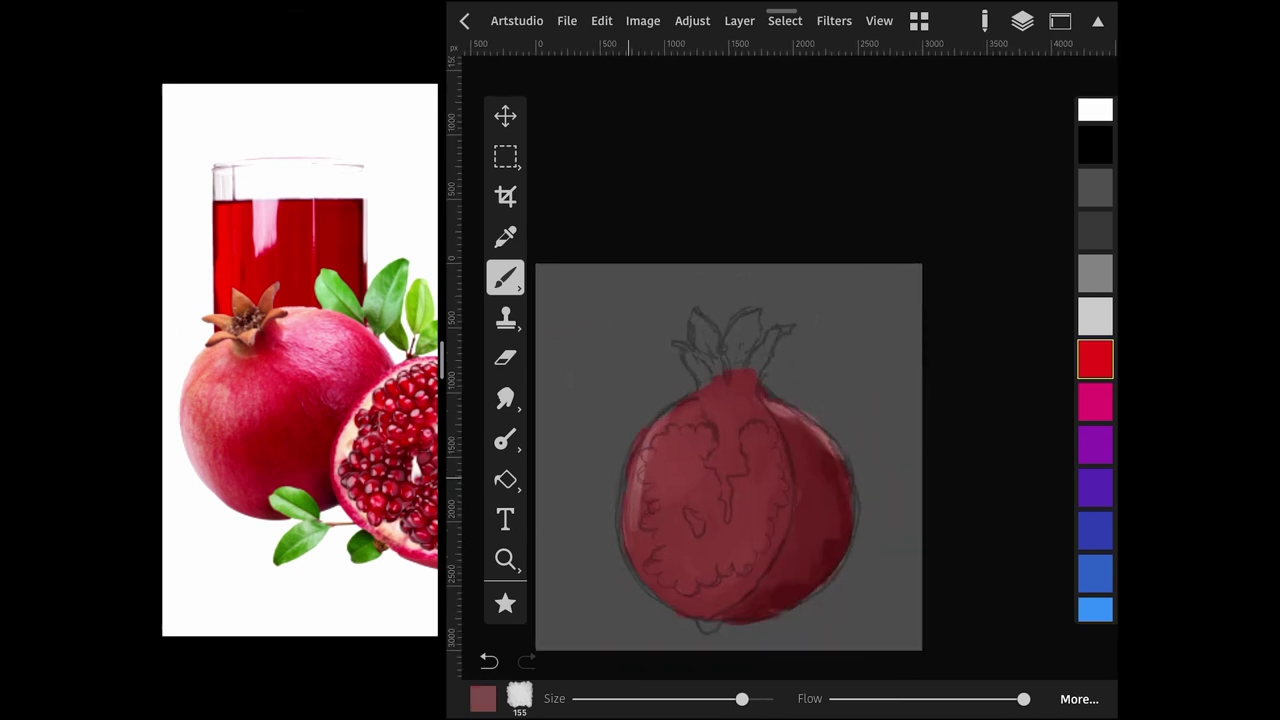
Hide the sketch layer and paint darker red shading on the lower right and bottom edge.
left_click(1022, 20)
left_click(829, 189)
left_click(1022, 20)
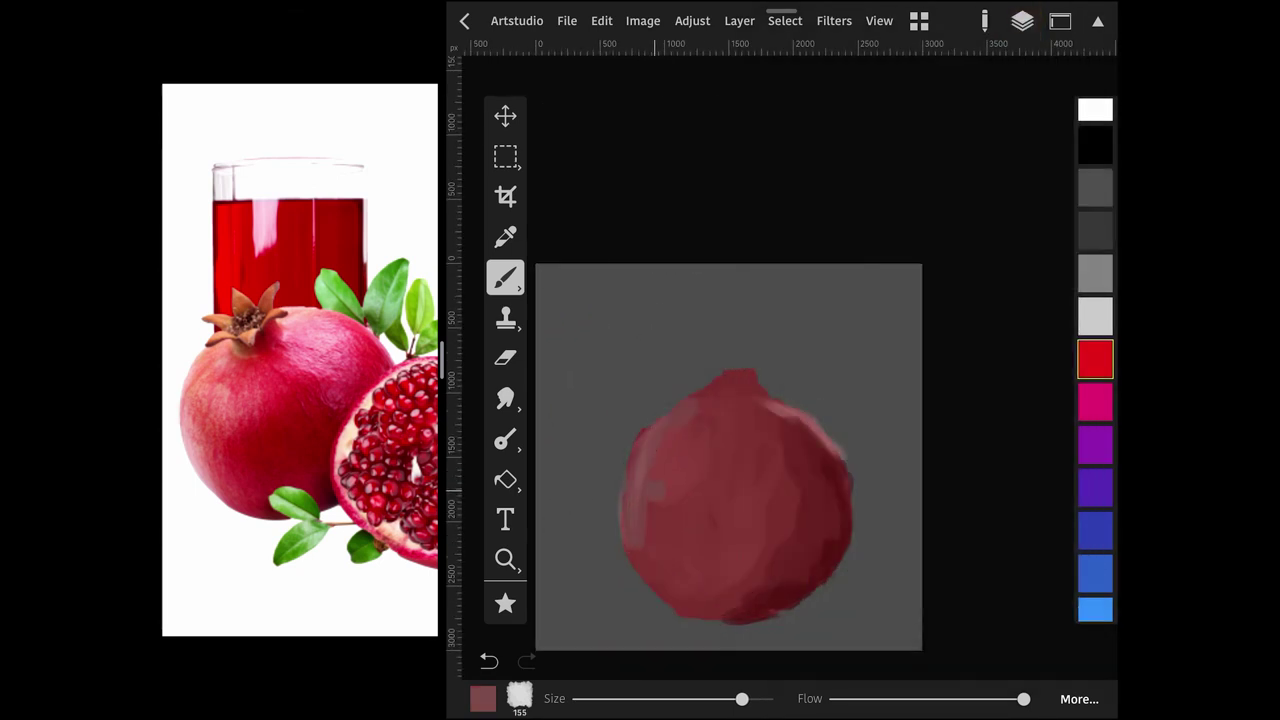
left_click(1095, 359)
left_click_drag(646, 465, 658, 498)
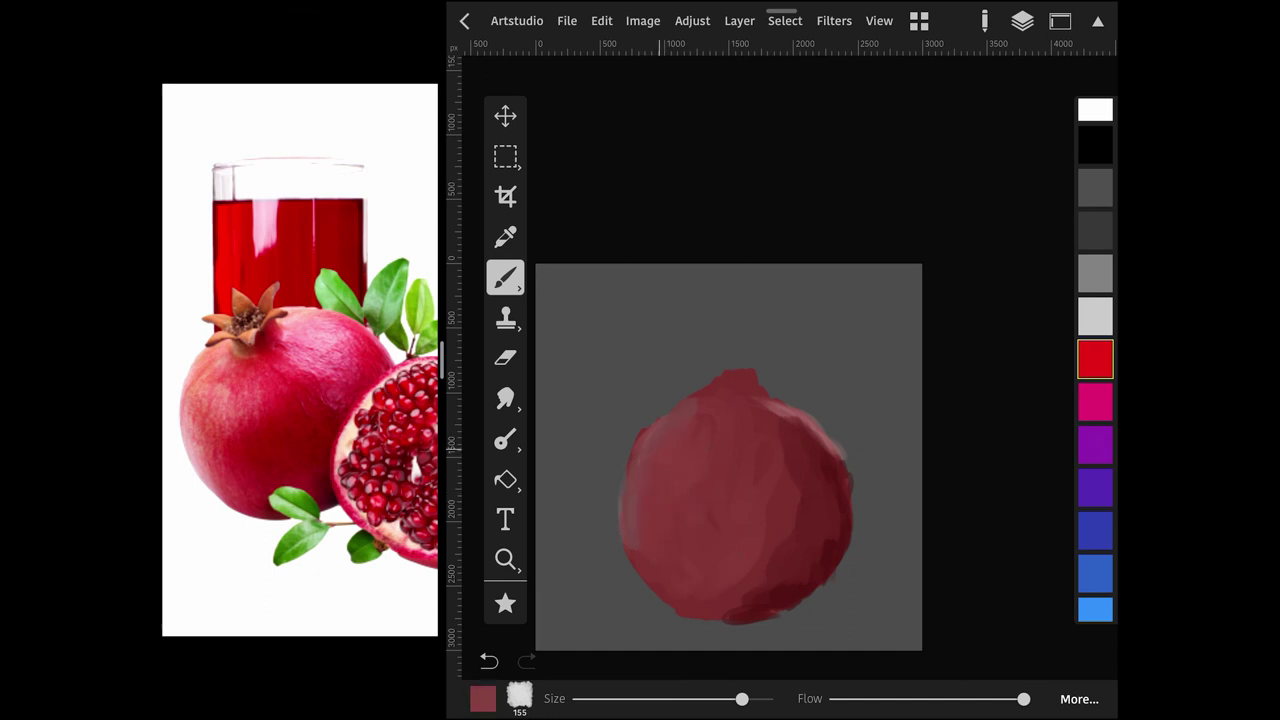
mouse_move(770, 600)
left_mouse_down()
mouse_move(713, 615)
mouse_move(731, 586)
left_mouse_up()
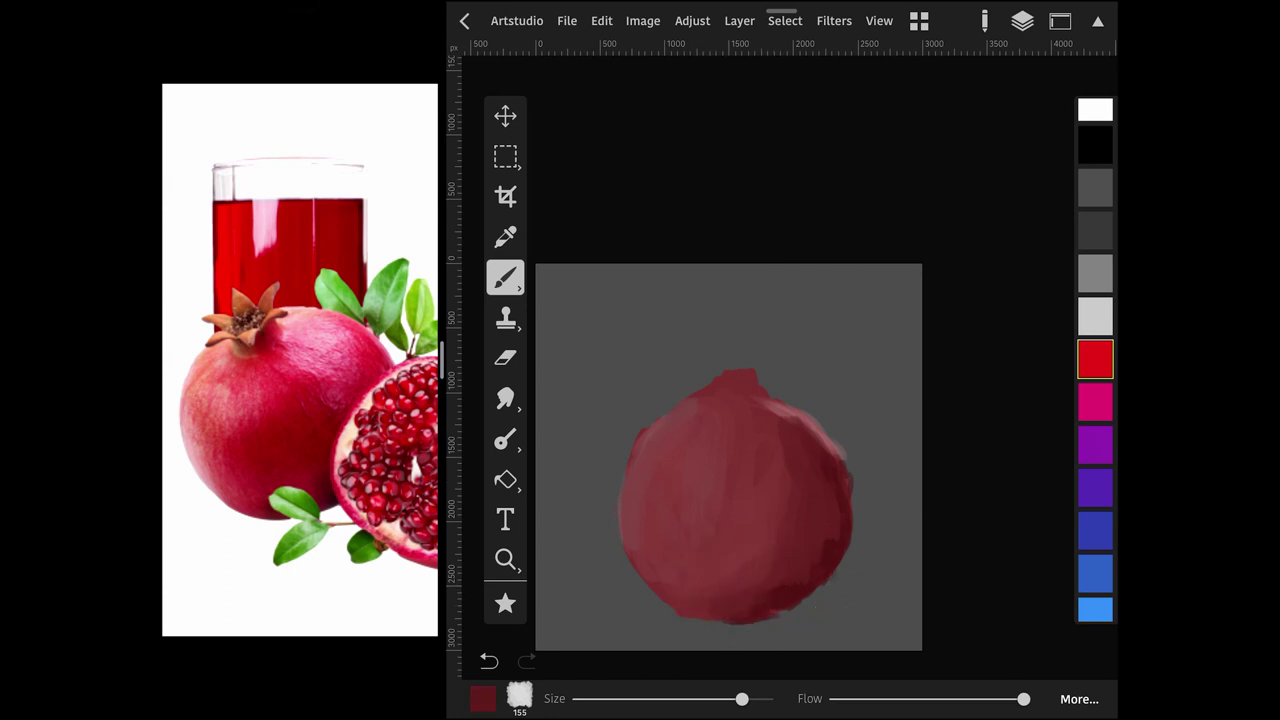
Sample several reds from the fruit near its right edge.
left_click(783, 485)
left_click(825, 452)
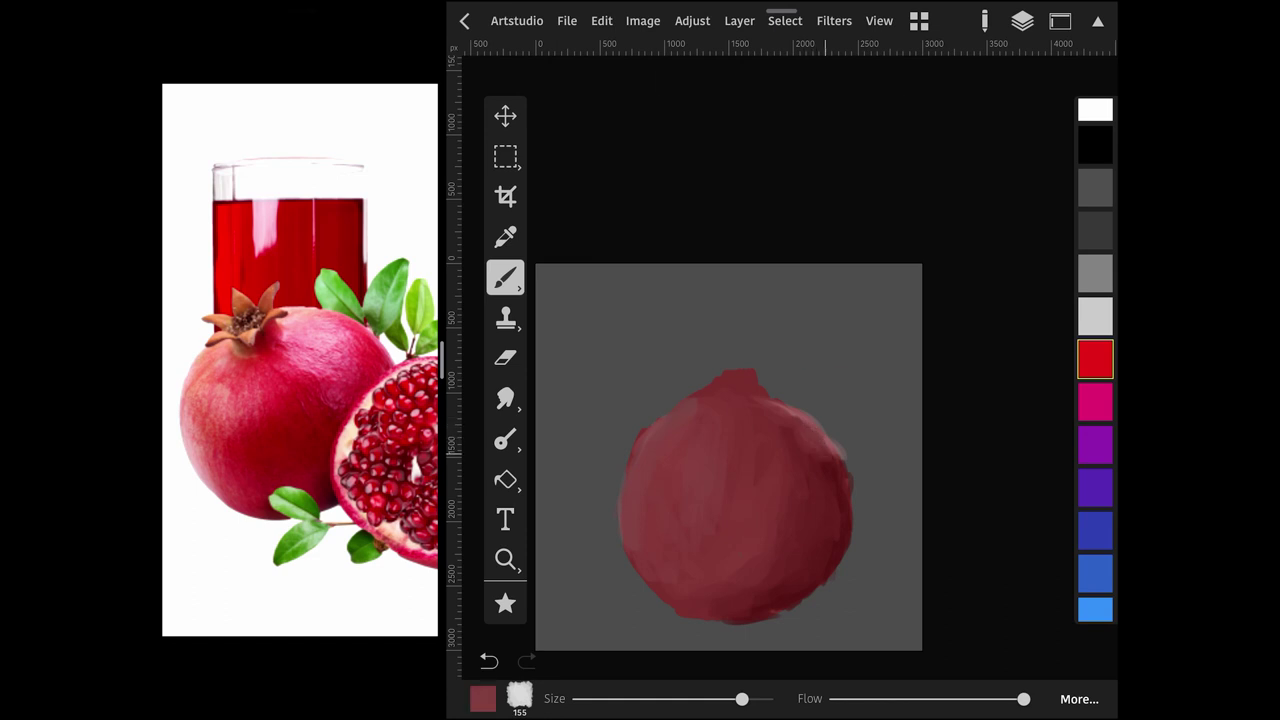
left_click(810, 462)
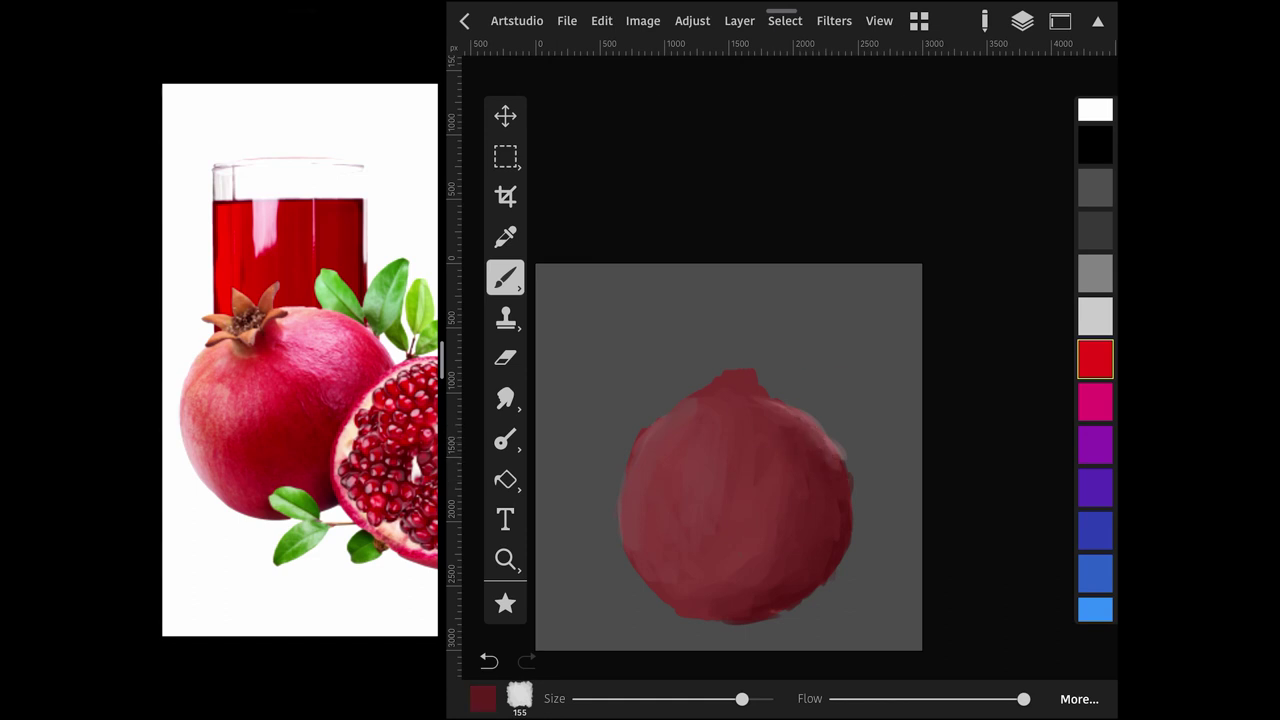
key("ctrl+z")
key("ctrl+shift+z")
Enlarge the brush and add broad darker shading strokes across the lower fruit.
left_click_drag(742, 699, 755, 699)
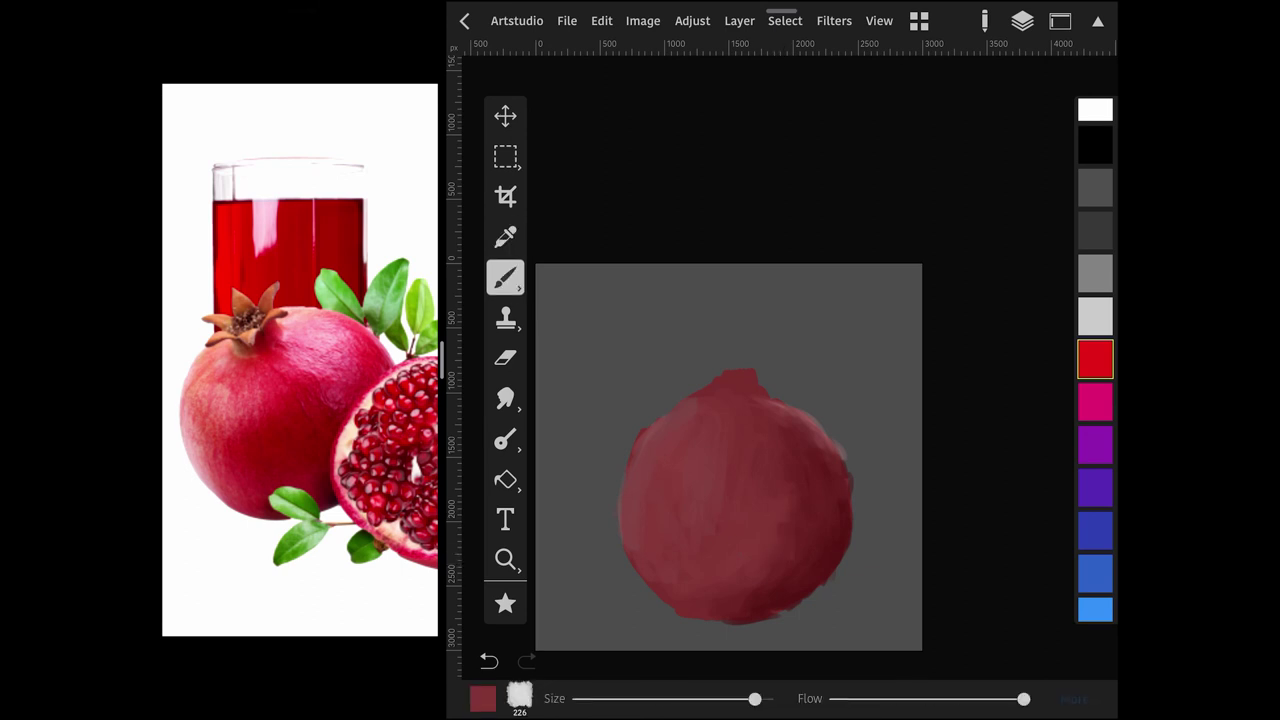
left_click_drag(755, 699, 766, 699)
left_click(1022, 20)
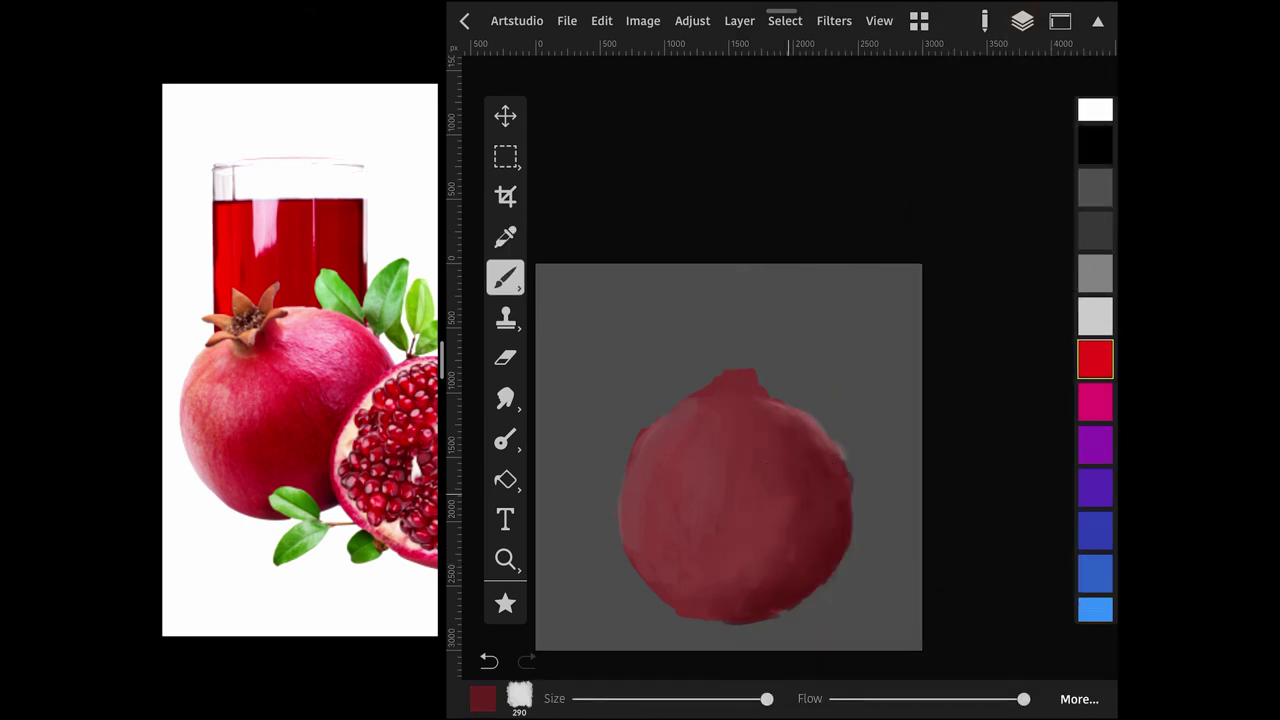
left_click_drag(770, 505, 740, 570)
left_click_drag(760, 480, 690, 570)
Lower Layer 4 to 65% opacity and merge it down into Layer 3.
left_click(1022, 20)
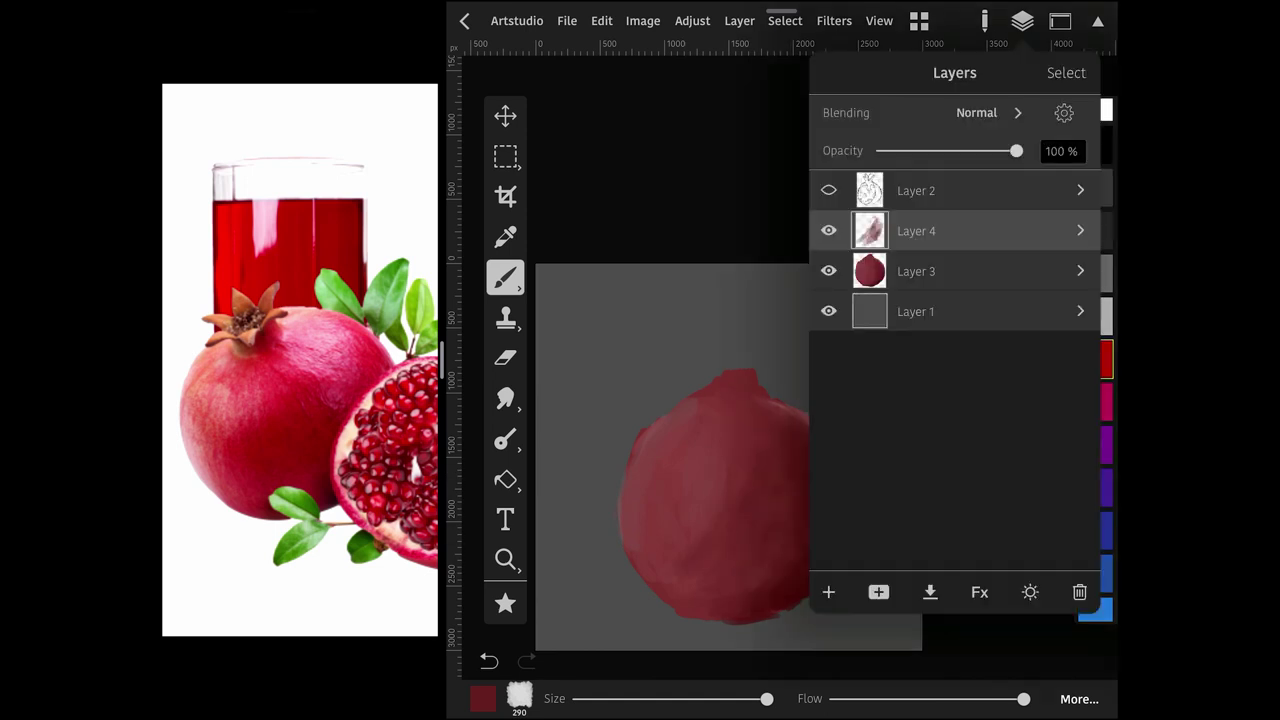
left_click_drag(1014, 150, 969, 150)
left_click(930, 592)
left_click(957, 523)
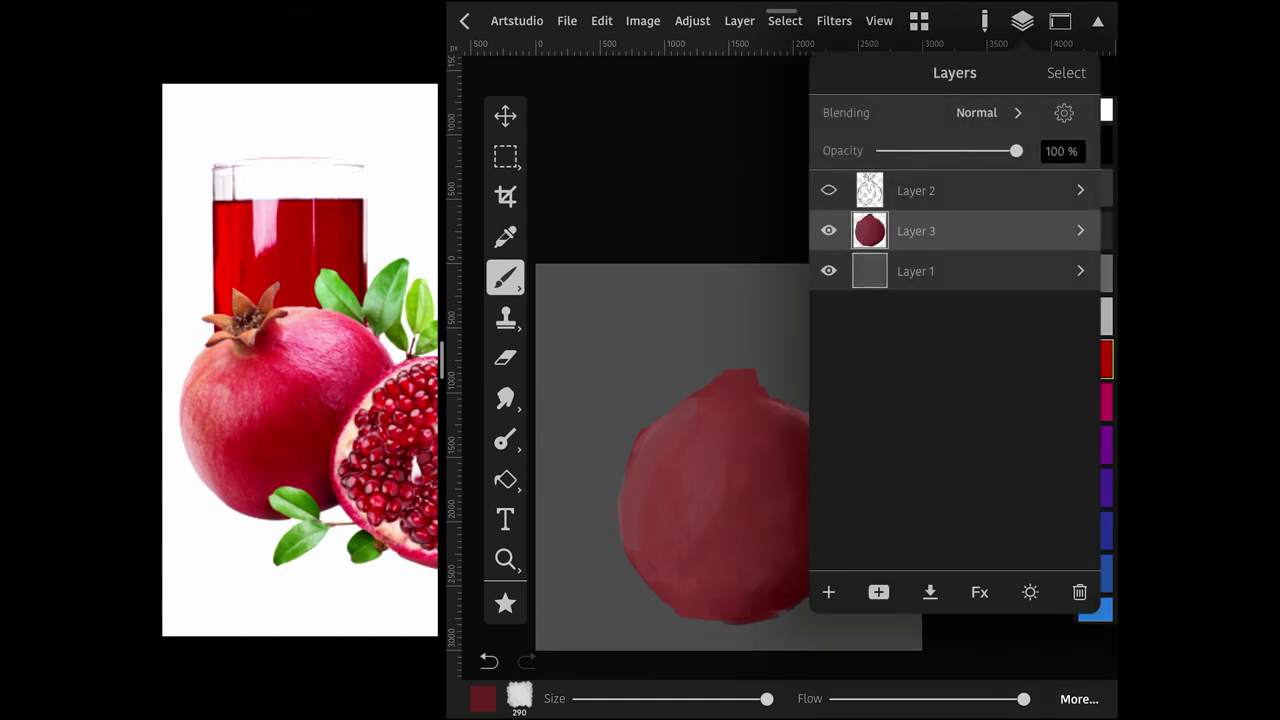
left_click(1022, 20)
left_click(1022, 20)
scroll(829, 391, "up", 3)
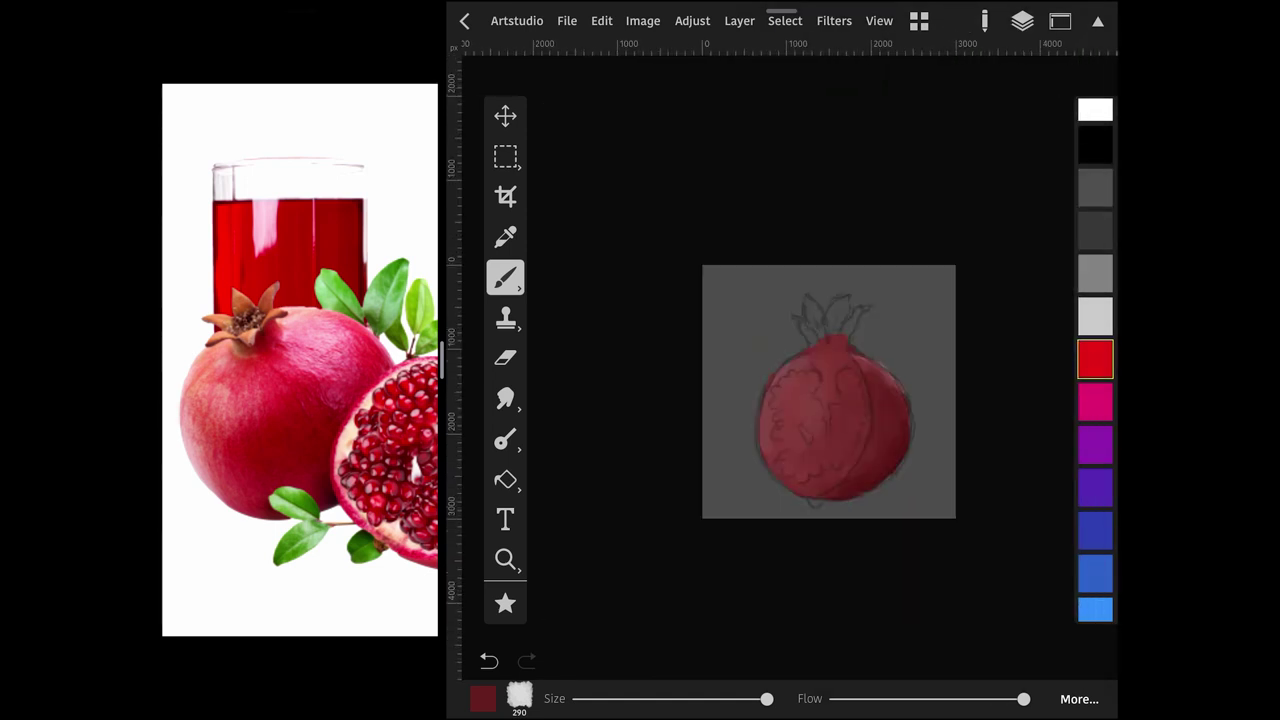
Mix an orange-brown colour for the crown in the Color Editor.
left_click(483, 698)
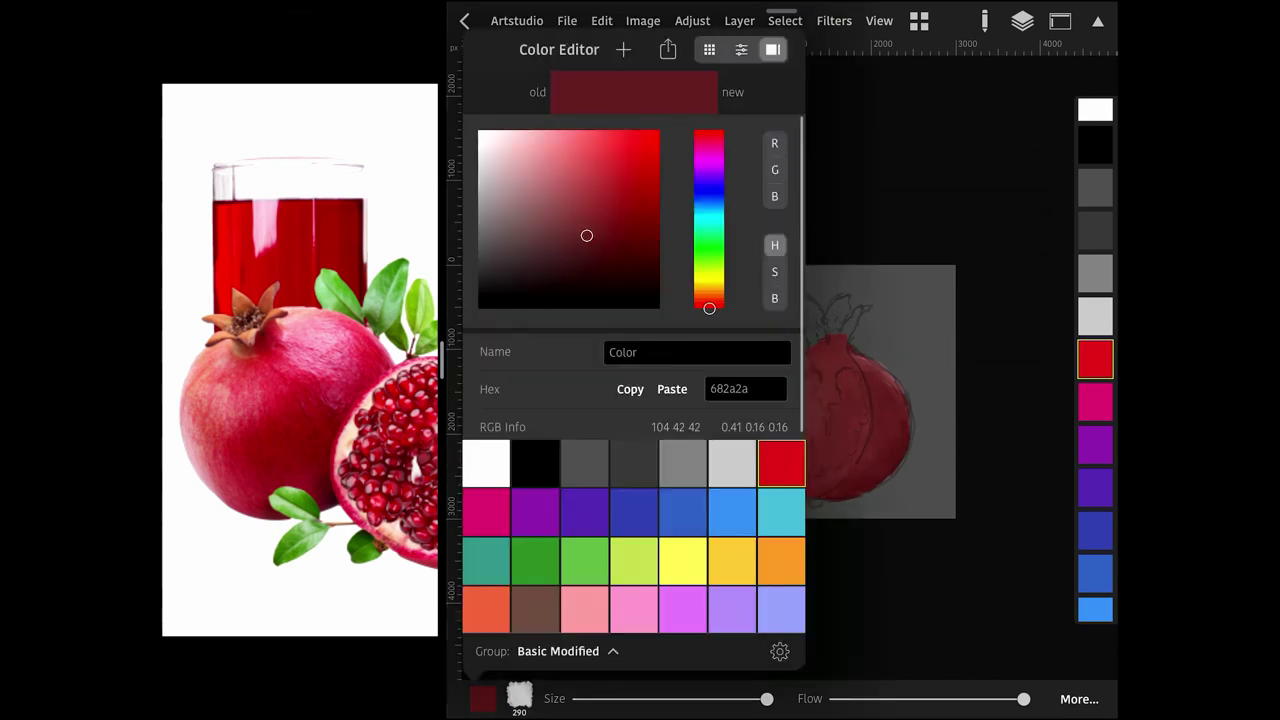
left_click_drag(586, 229, 552, 215)
left_click_drag(709, 308, 709, 298)
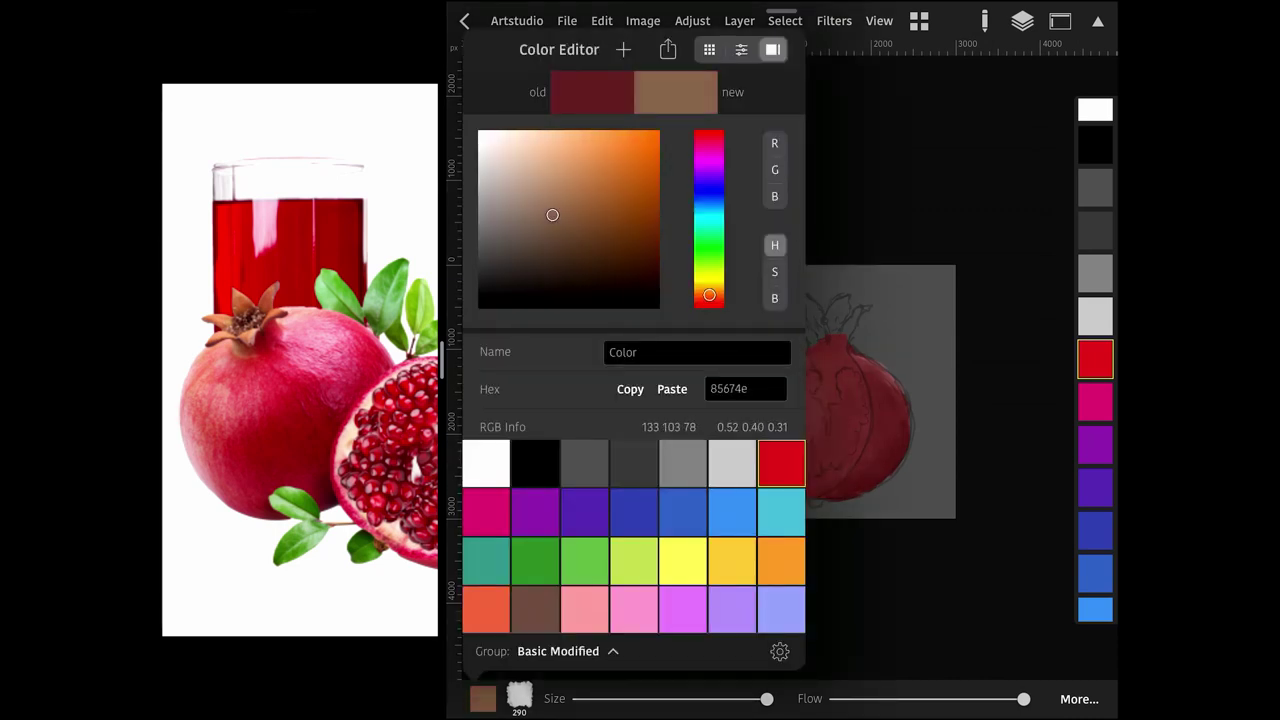
left_click_drag(552, 215, 591, 223)
left_click(483, 698)
Paint the crown and its base brown with a fine, then slightly larger brush.
left_click_drag(766, 698, 748, 698)
left_click_drag(640, 340, 652, 365)
mouse_move(748, 698)
left_mouse_down()
mouse_move(683, 698)
mouse_move(717, 698)
left_mouse_up()
left_click(489, 661)
left_click_drag(640, 342, 668, 385)
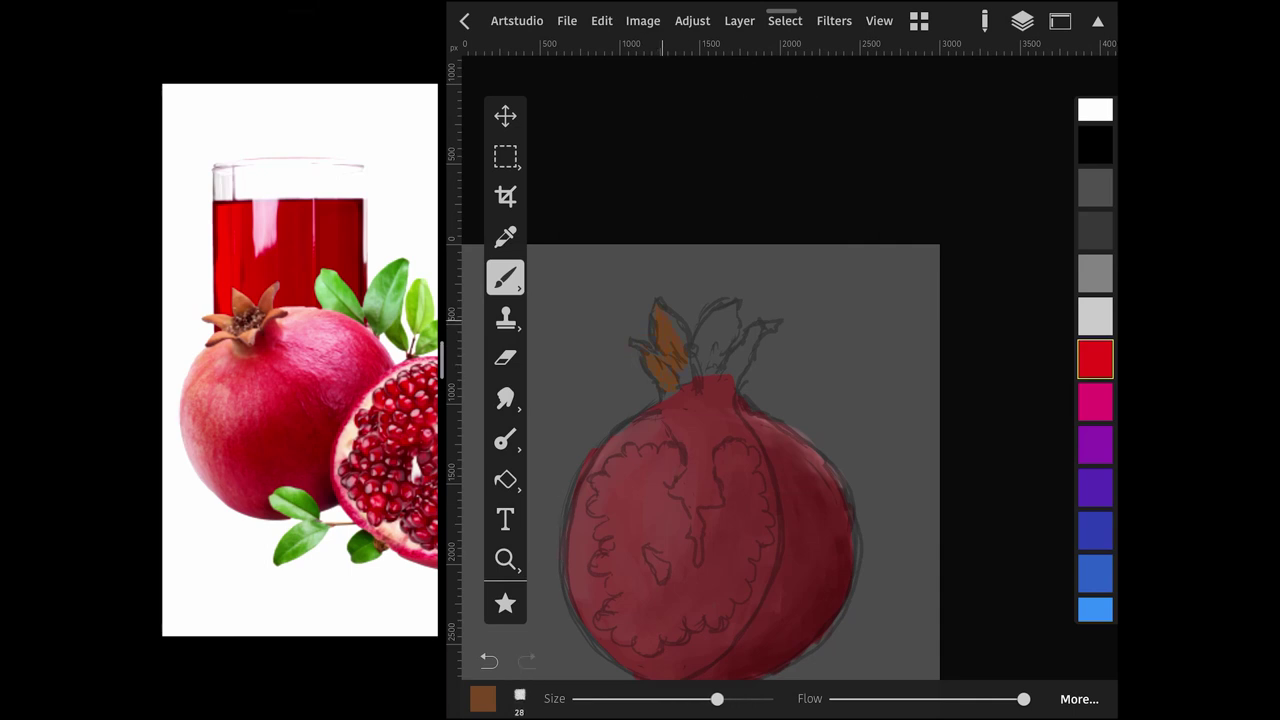
left_click_drag(717, 698, 730, 698)
mouse_move(730, 385)
left_mouse_down()
mouse_move(675, 398)
mouse_move(690, 400)
left_mouse_up()
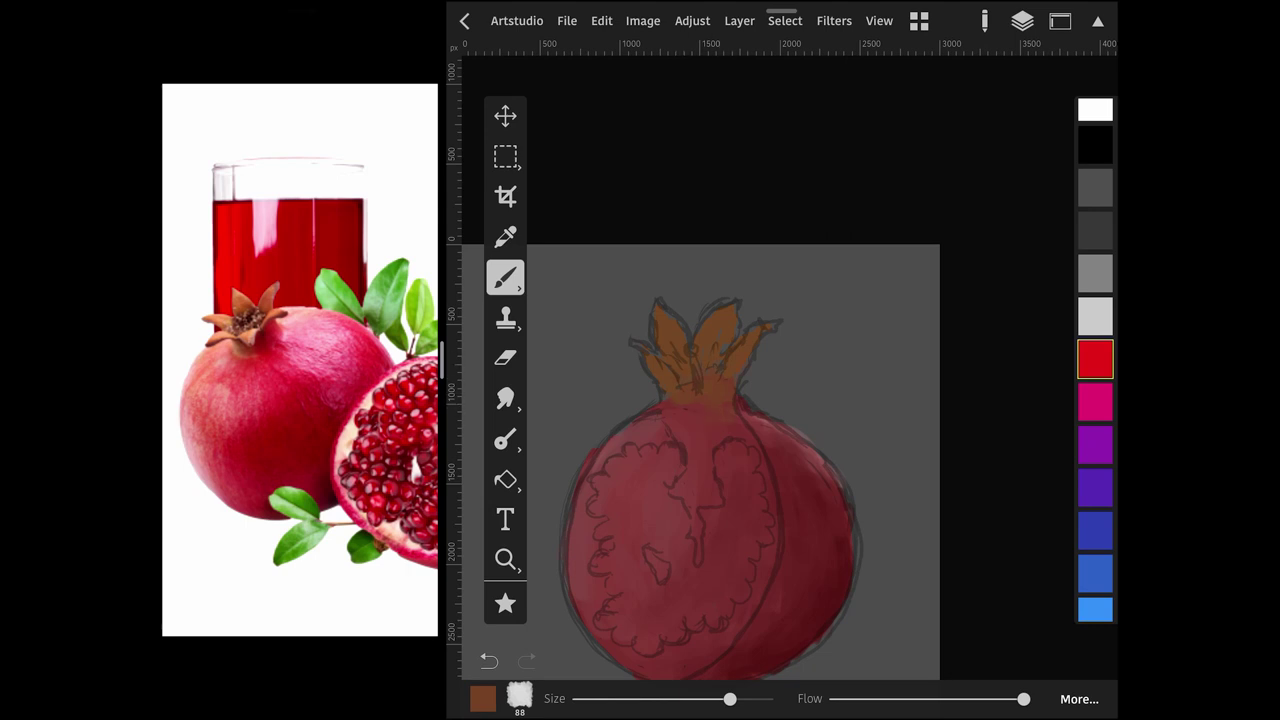
scroll(740, 445, "down", 3)
Show and select the sketch layer and hide the painted fruit layer.
left_click(1022, 20)
left_click(828, 190)
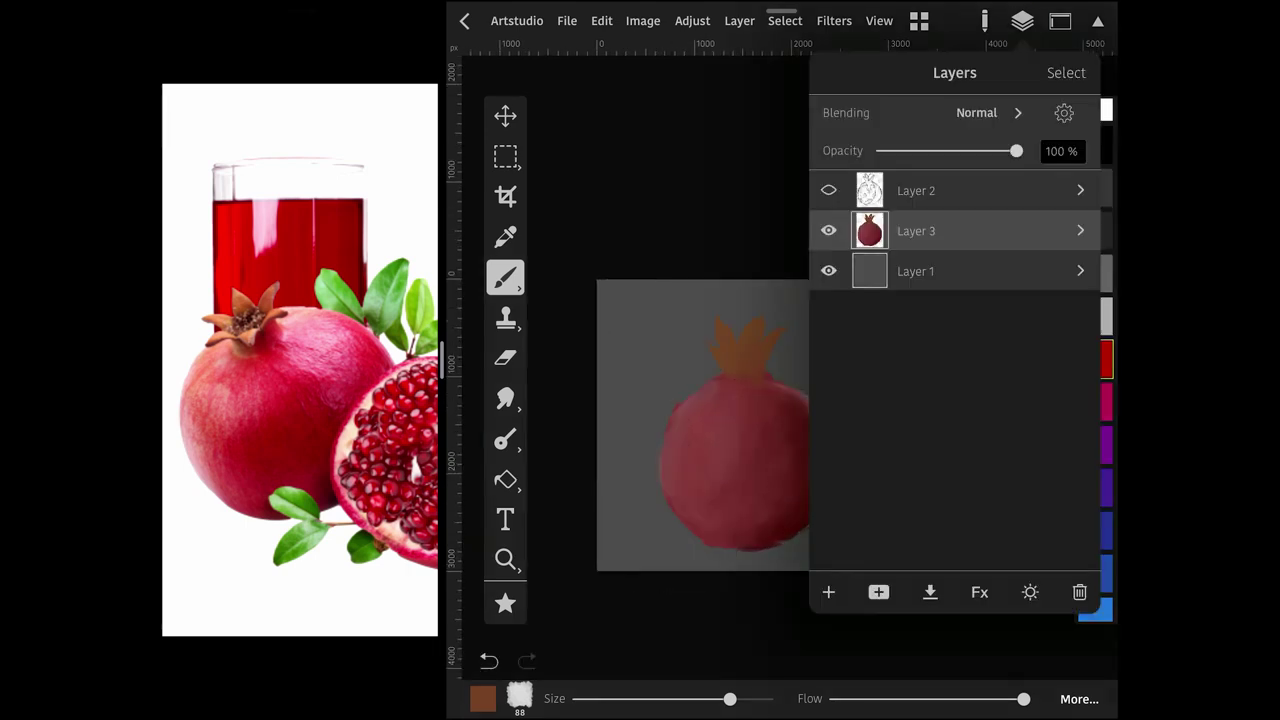
left_click(915, 190)
left_click(828, 230)
left_click(1022, 20)
Choose a dark red colour and the thin raz_sketch_01 brush.
left_click(483, 698)
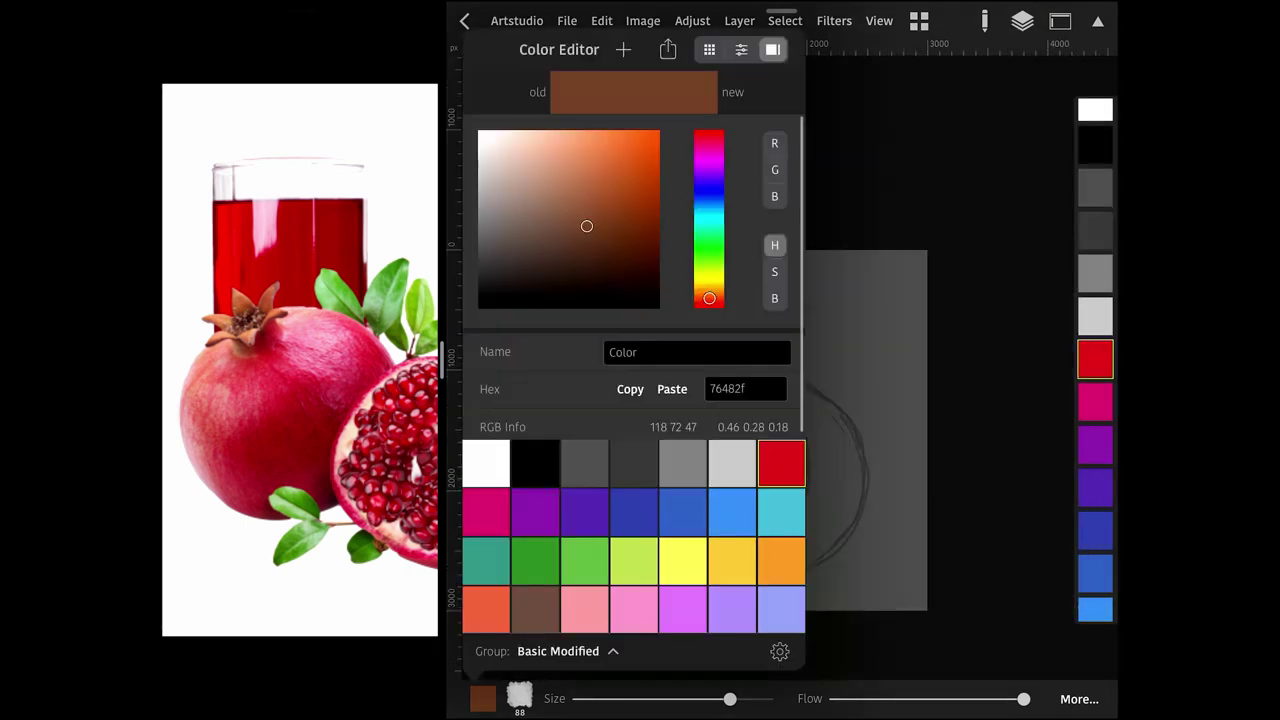
left_click(600, 251)
left_click(519, 698)
left_click(548, 610)
Add a new empty layer at 70% opacity and make it active.
left_click(519, 698)
left_click(1022, 20)
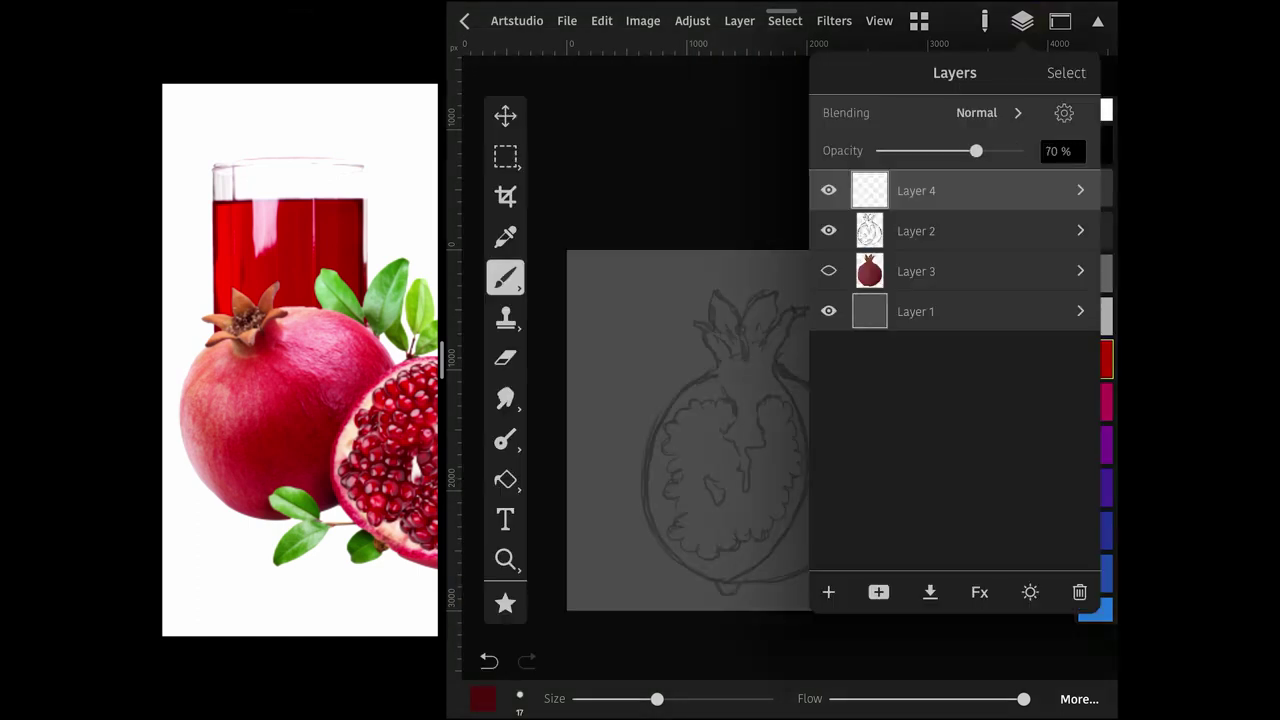
left_click_drag(971, 150, 1020, 150)
left_click(915, 230)
left_click(1022, 20)
Shrink the brush and ink the fruit's left outer outline in dark red.
mouse_move(657, 698)
left_mouse_down()
mouse_move(632, 698)
mouse_move(657, 698)
left_mouse_up()
left_click(489, 661)
left_click(519, 698)
left_click(519, 698)
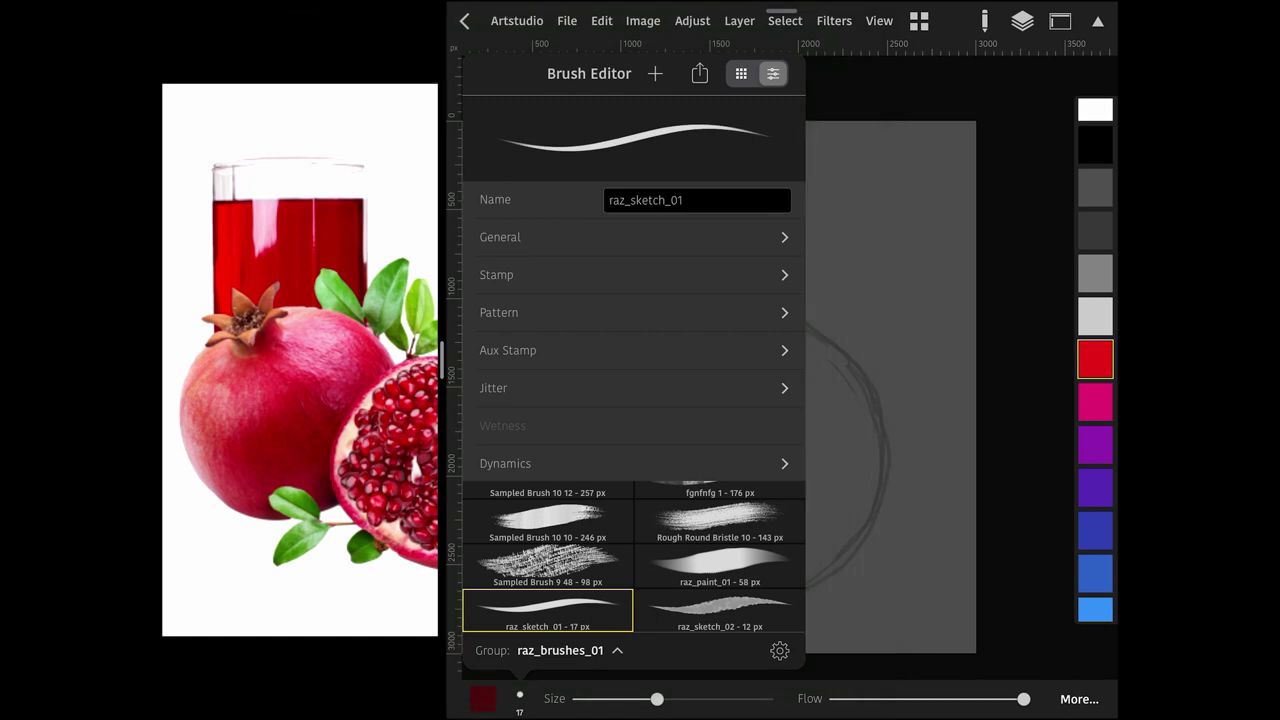
left_click(1022, 20)
mouse_move(660, 296)
left_mouse_down()
mouse_move(552, 490)
mouse_move(653, 530)
mouse_move(746, 537)
mouse_move(886, 450)
mouse_move(892, 300)
mouse_move(806, 230)
left_mouse_up()
left_click(505, 357)
key("b")
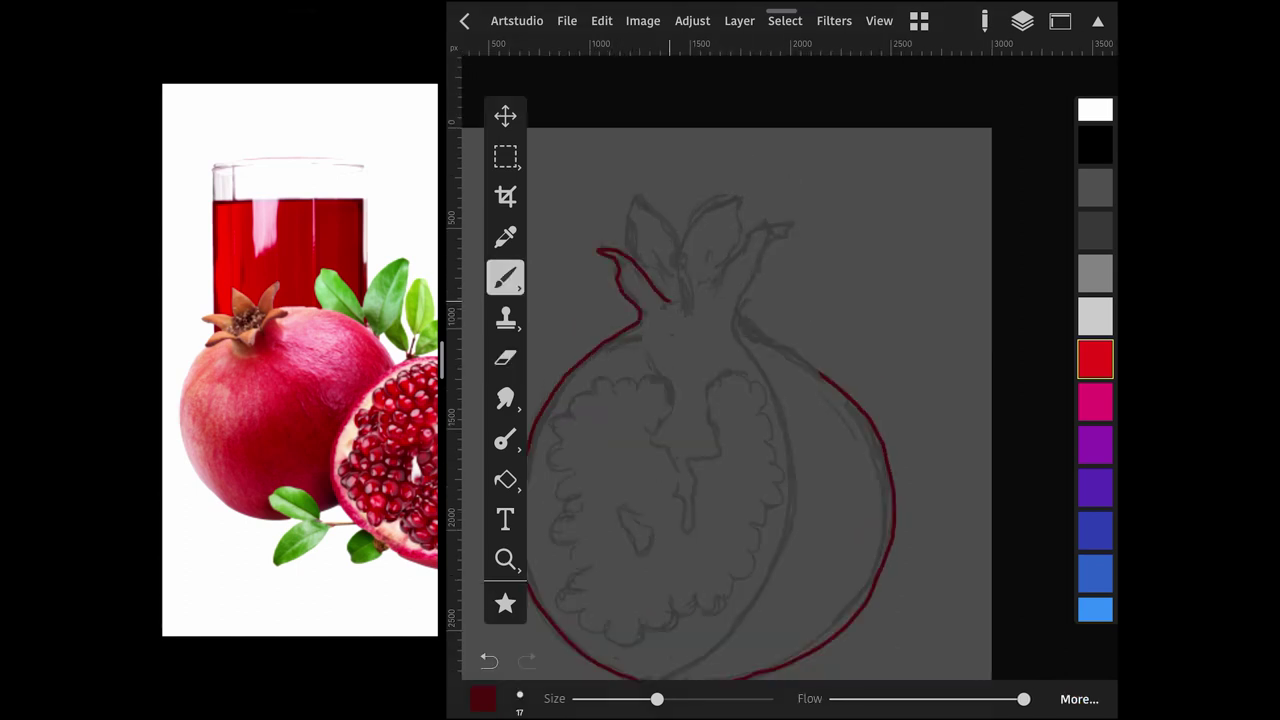
Ink the right and central crown lobes.
mouse_move(714, 290)
left_mouse_down()
mouse_move(788, 222)
mouse_move(745, 322)
mouse_move(818, 372)
left_mouse_up()
mouse_move(627, 244)
left_mouse_down()
mouse_move(664, 214)
mouse_move(706, 210)
mouse_move(750, 234)
left_mouse_up()
scroll(720, 400, "down", 2)
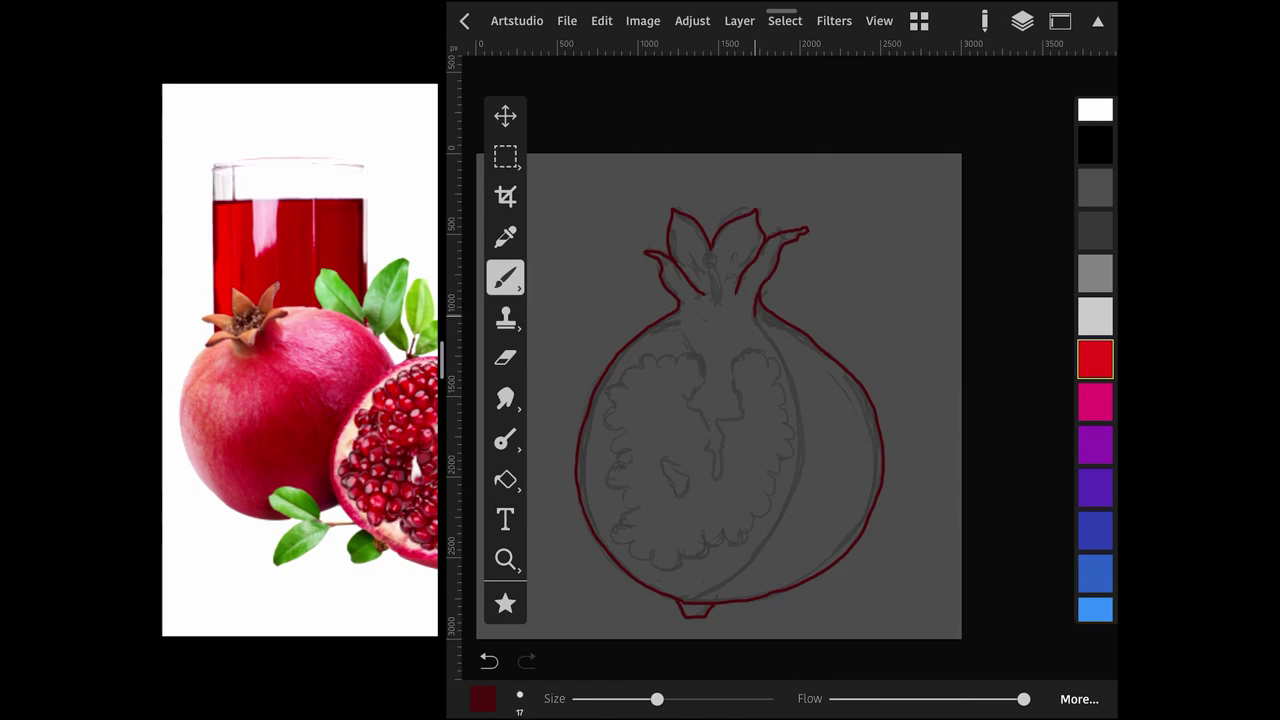
Ink the inner segment line, lower scalloped seed edge and seed-cavity centre line.
mouse_move(758, 324)
left_mouse_down()
mouse_move(802, 410)
mouse_move(782, 525)
mouse_move(698, 600)
left_mouse_up()
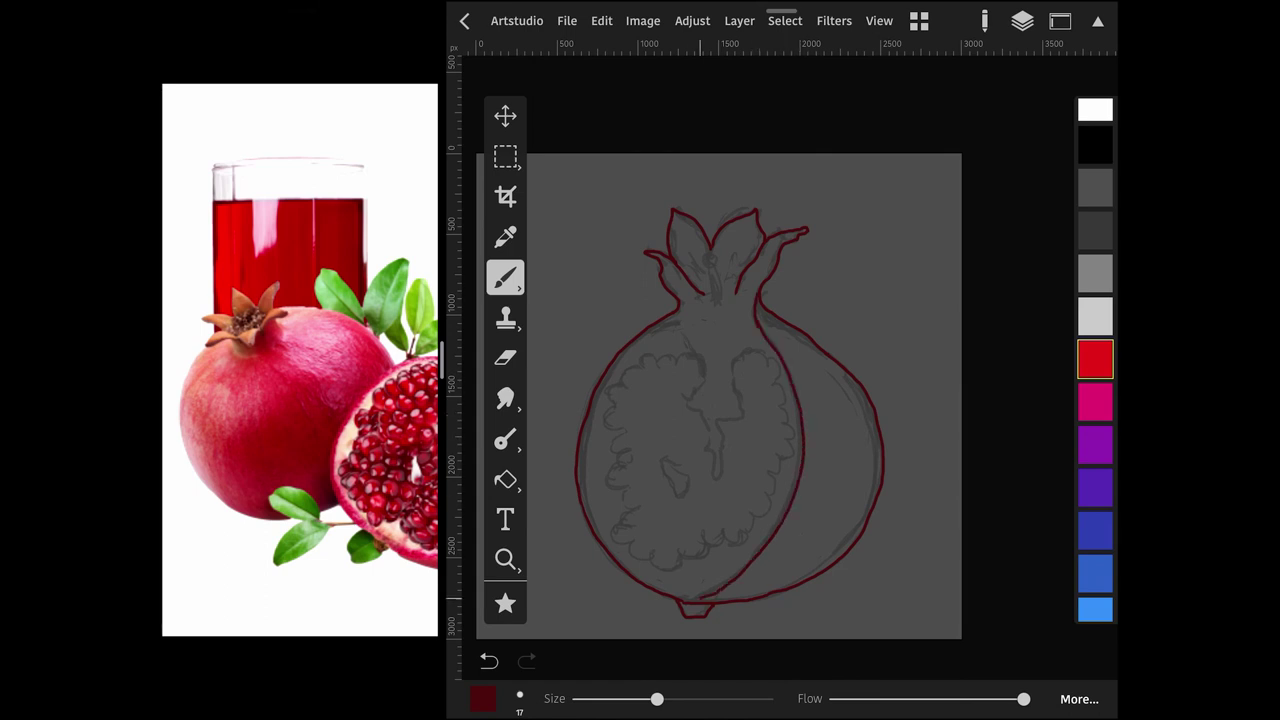
scroll(720, 400, "down", 2)
scroll(784, 362, "up", 2)
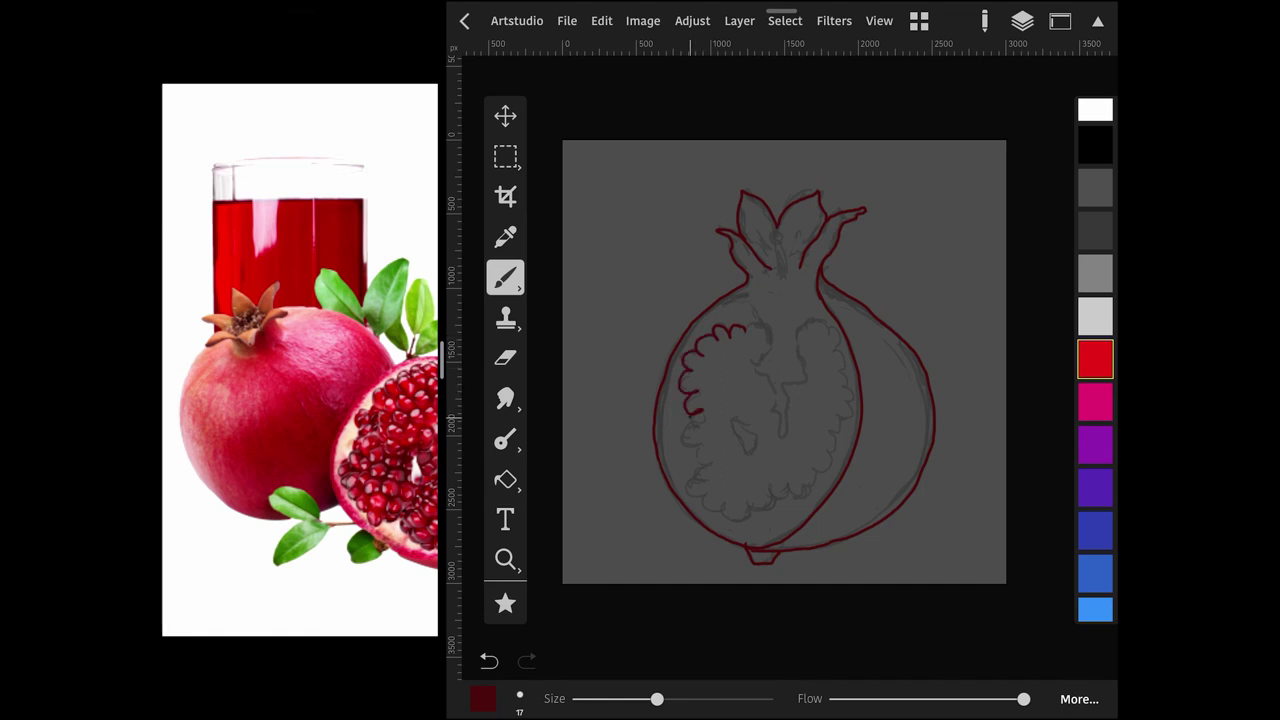
left_click_drag(703, 490, 745, 522)
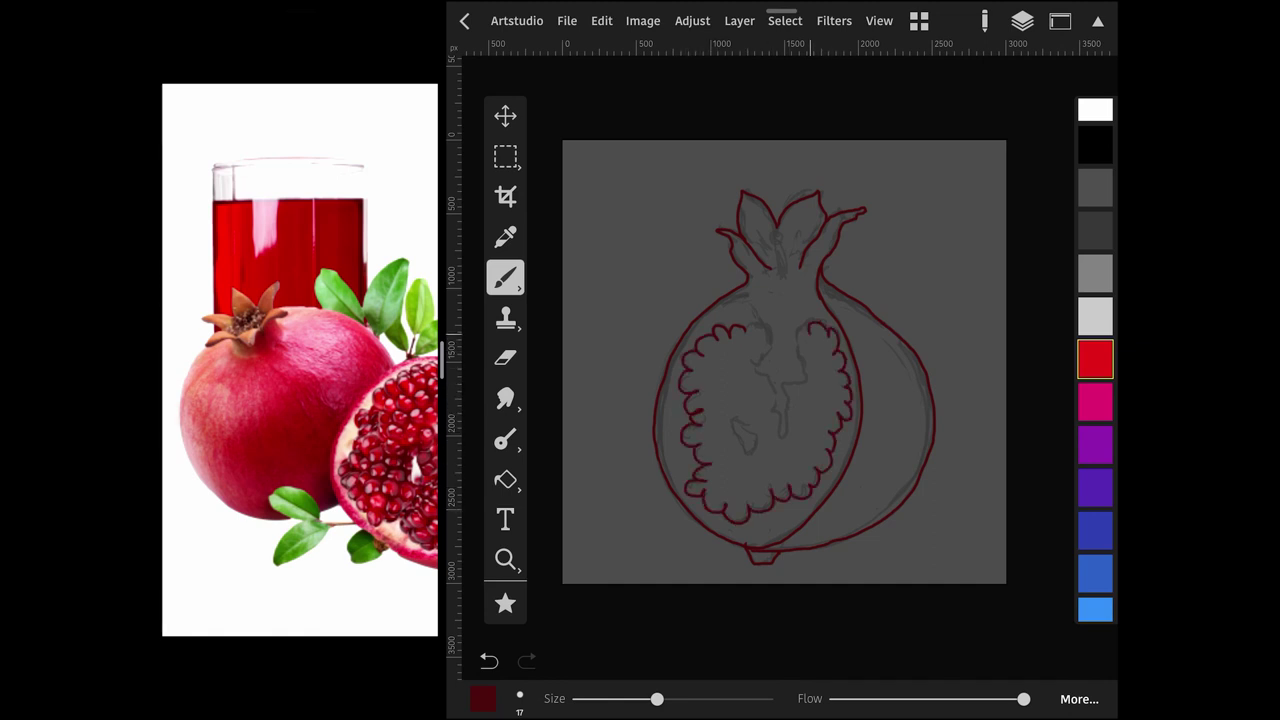
left_click_drag(805, 328, 787, 436)
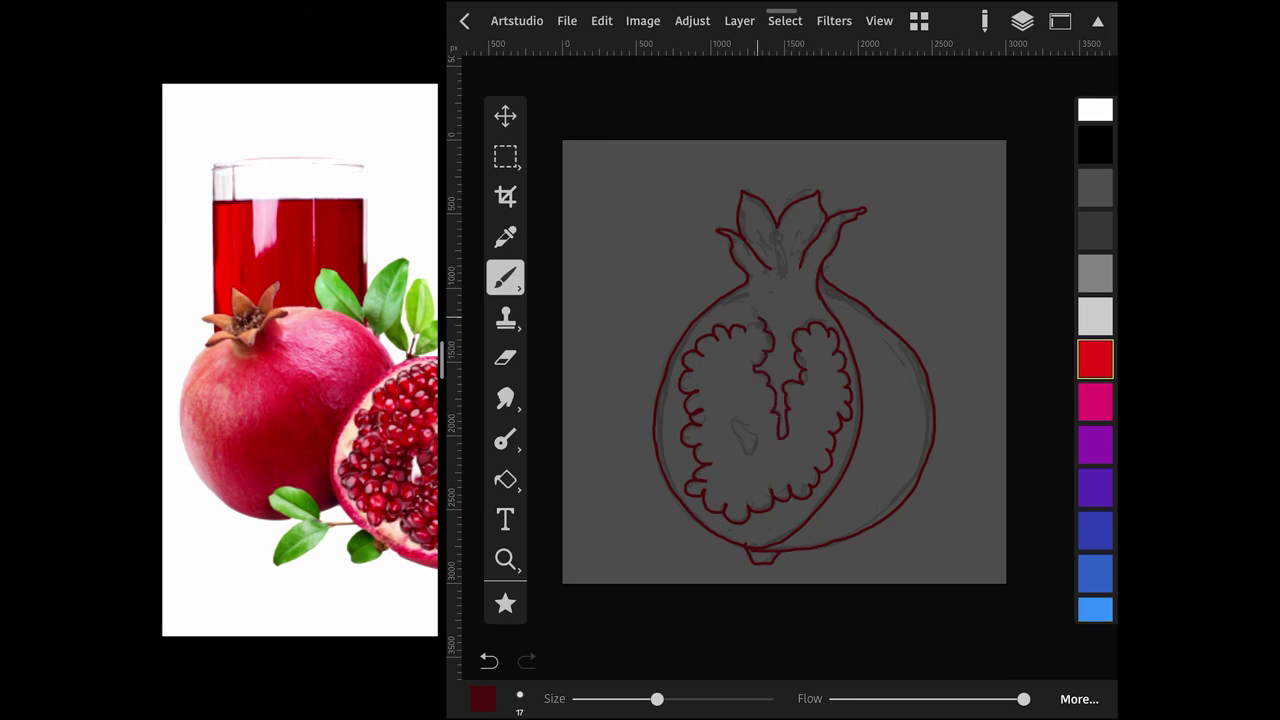
scroll(784, 362, "up", 2)
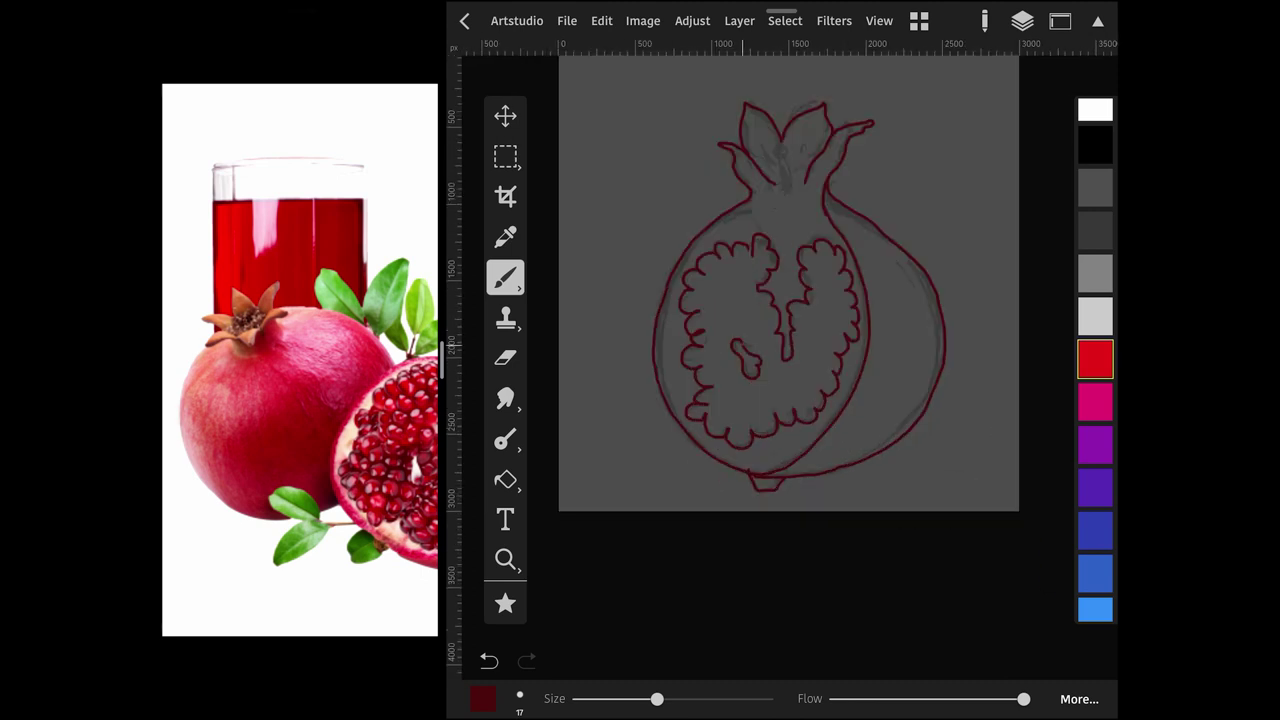
Make the painted fruit layer visible again and select it for painting.
left_click(1022, 20)
left_click(829, 271)
left_click(1022, 20)
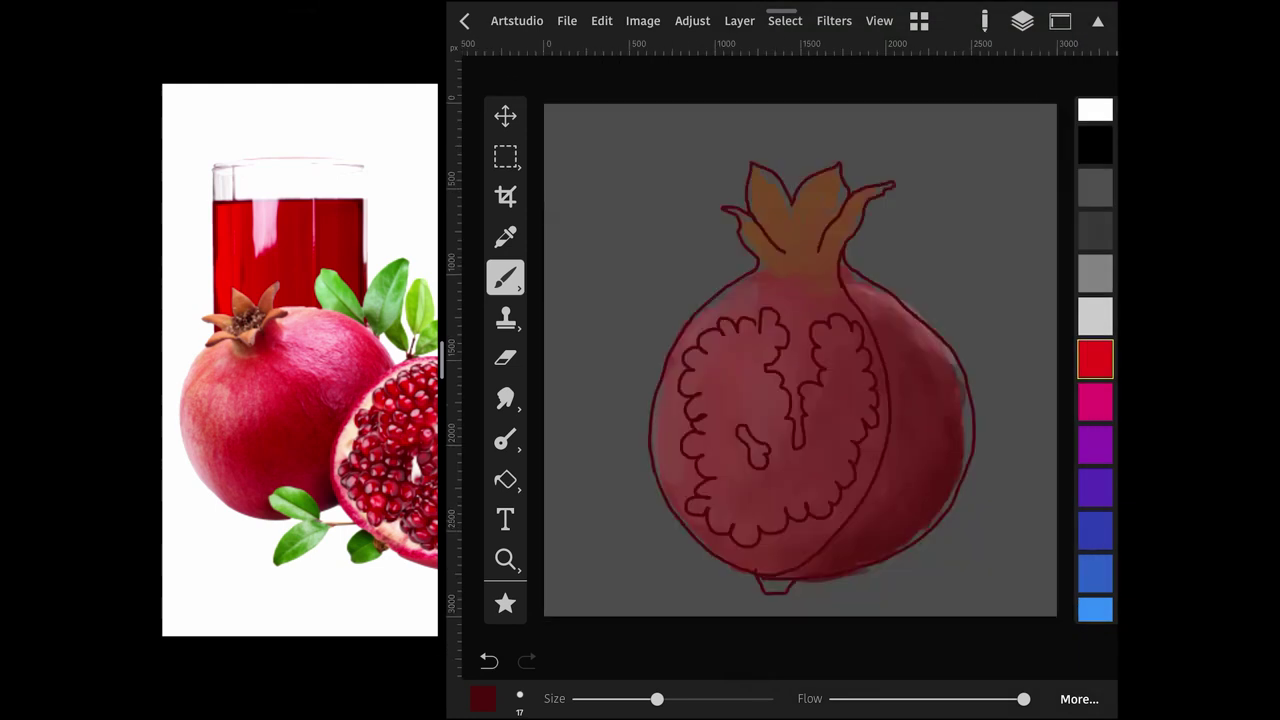
scroll(784, 336, "down", 3)
left_click(1022, 20)
left_click(880, 269)
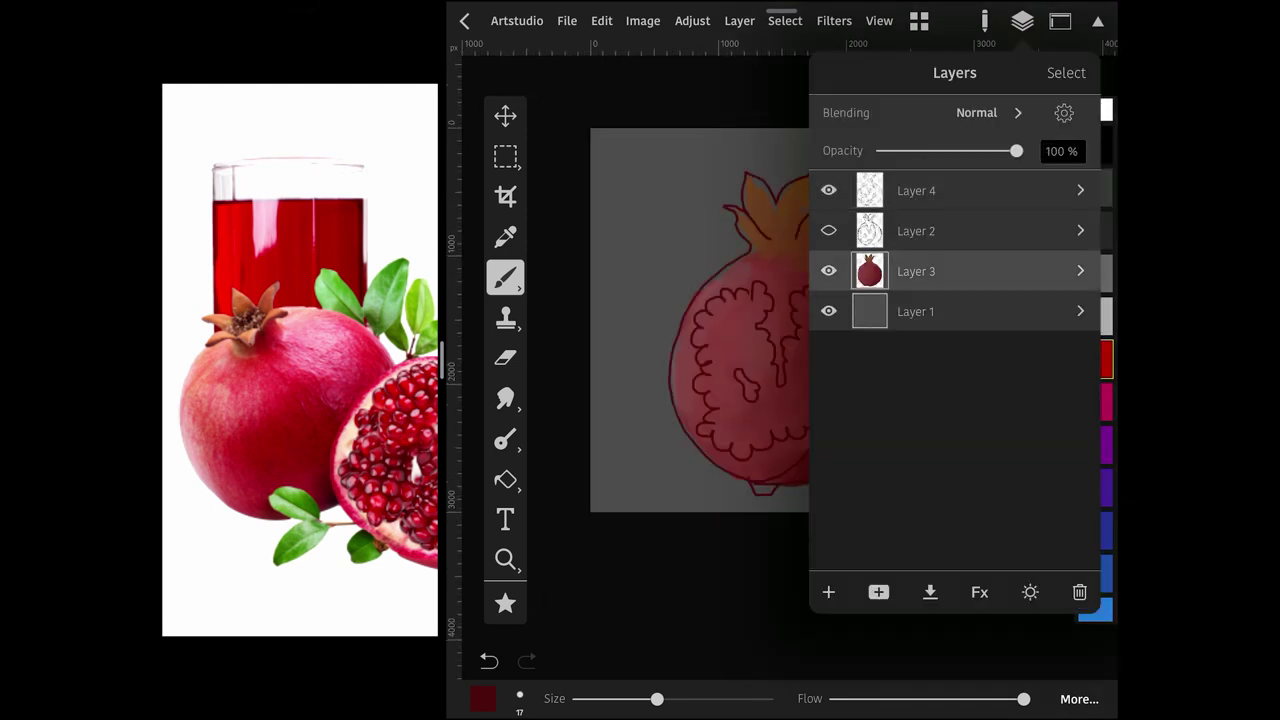
left_click(1022, 20)
scroll(830, 360, "down", 2)
scroll(300, 360, "up", 2)
scroll(830, 360, "up", 3)
Load a larger textured painting brush and sample a lighter red from the fruit.
left_click(505, 277)
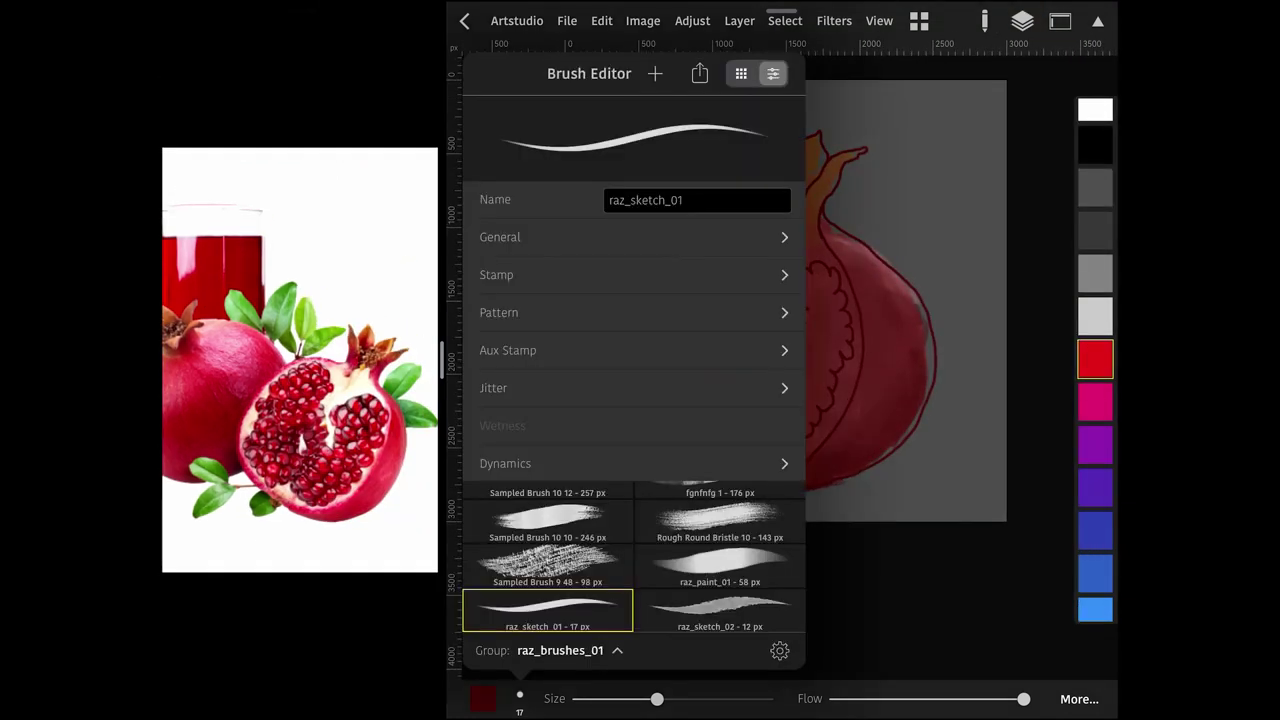
left_click(545, 608)
left_click(505, 277)
left_click_drag(724, 698, 743, 698)
left_click(505, 237)
left_click(737, 234)
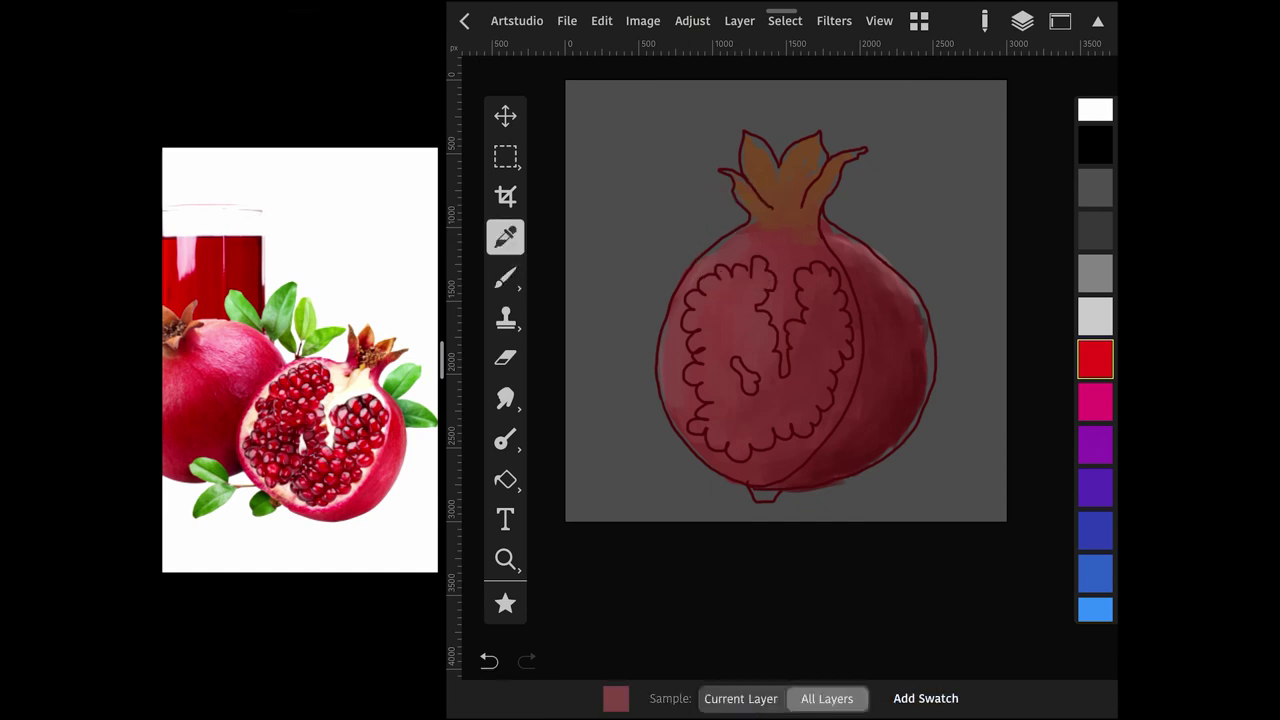
left_click(505, 277)
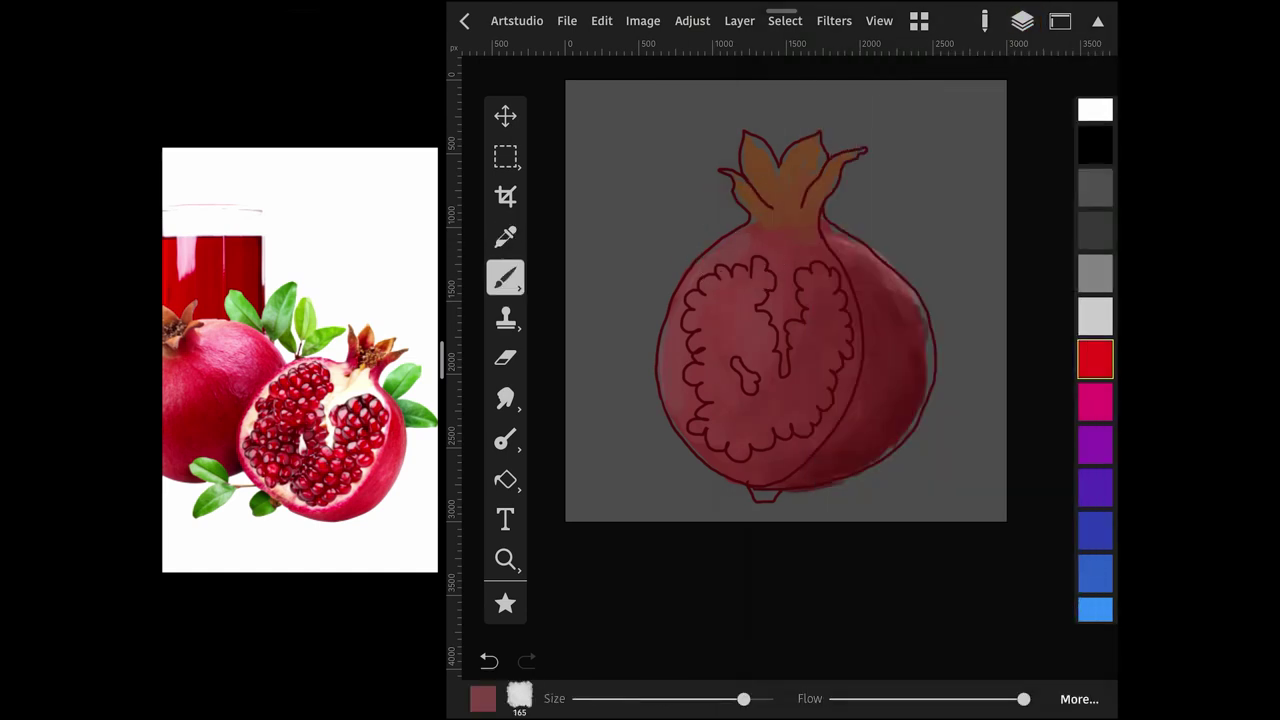
Set the paint colour to dark red and shrink the brush for detail work.
left_click(483, 698)
left_click_drag(631, 154, 614, 230)
left_click(483, 698)
left_click_drag(743, 698, 735, 698)
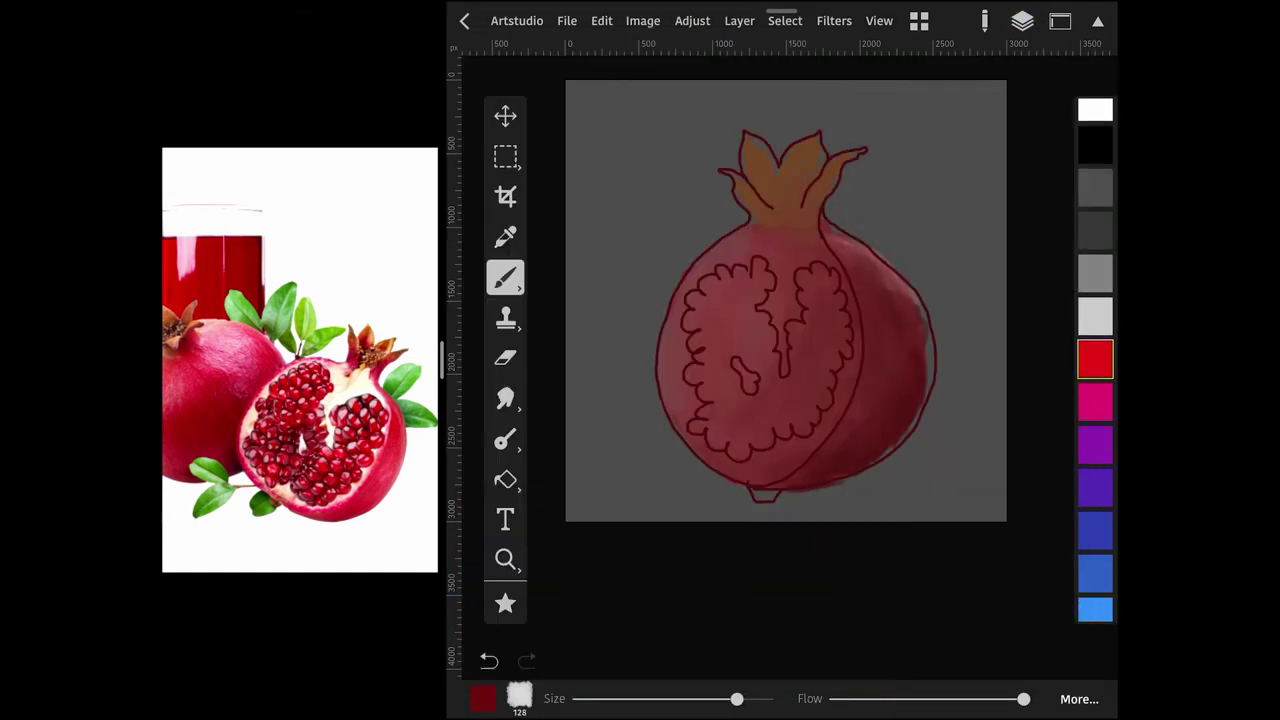
Paint dark red over the seeds, down the left edge and onto the right and top clusters.
left_click_drag(708, 286, 722, 298)
left_click_drag(735, 698, 714, 698)
left_click_drag(703, 280, 712, 290)
left_click_drag(714, 698, 722, 698)
mouse_move(706, 292)
left_mouse_down()
mouse_move(692, 308)
mouse_move(700, 326)
left_mouse_up()
mouse_move(740, 270)
left_mouse_down()
mouse_move(698, 340)
mouse_move(726, 414)
mouse_move(720, 446)
mouse_move(746, 456)
mouse_move(825, 388)
mouse_move(846, 340)
mouse_move(836, 294)
left_mouse_up()
mouse_move(760, 284)
left_mouse_down()
mouse_move(758, 260)
mouse_move(752, 318)
mouse_move(792, 382)
mouse_move(810, 282)
mouse_move(834, 300)
mouse_move(826, 380)
left_mouse_up()
Check the colour layer by toggling it, then fill the left-centre seeds with dark red.
left_click(1021, 20)
left_click(829, 269)
left_click(1021, 20)
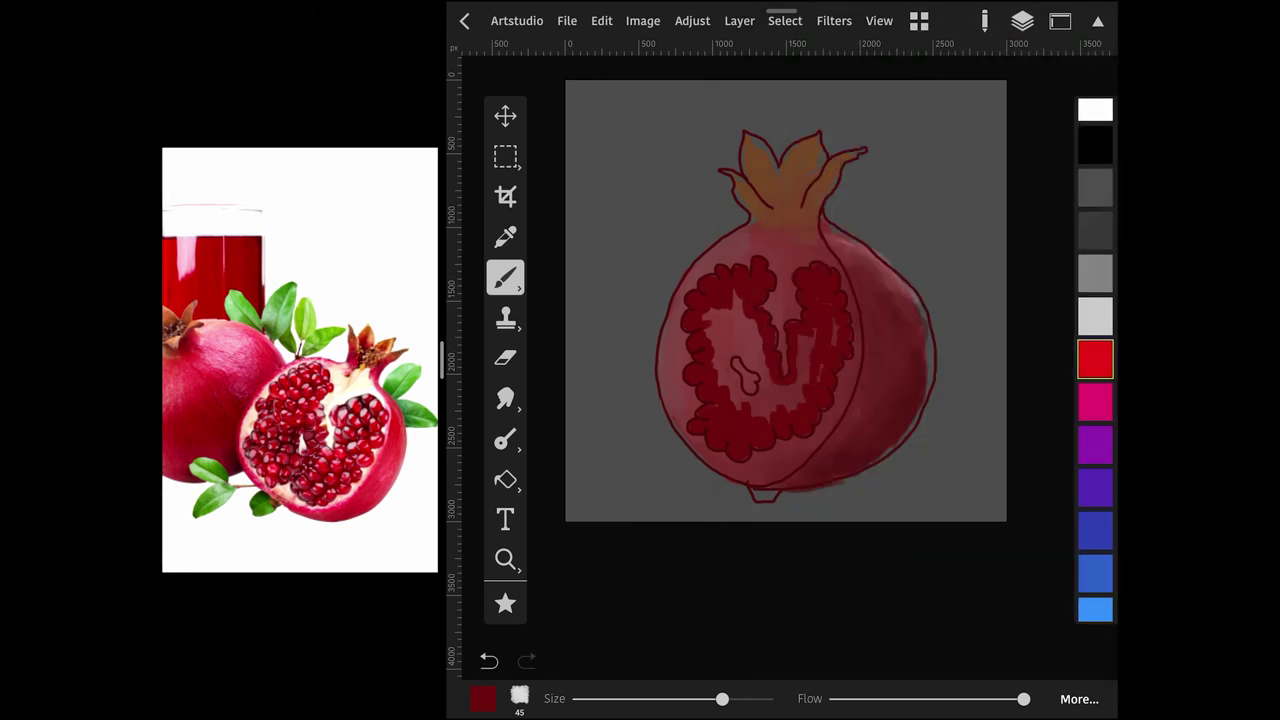
left_click_drag(734, 372, 762, 400)
mouse_move(764, 350)
left_mouse_down()
mouse_move(712, 318)
mouse_move(760, 366)
mouse_move(740, 406)
mouse_move(798, 340)
mouse_move(836, 328)
left_mouse_up()
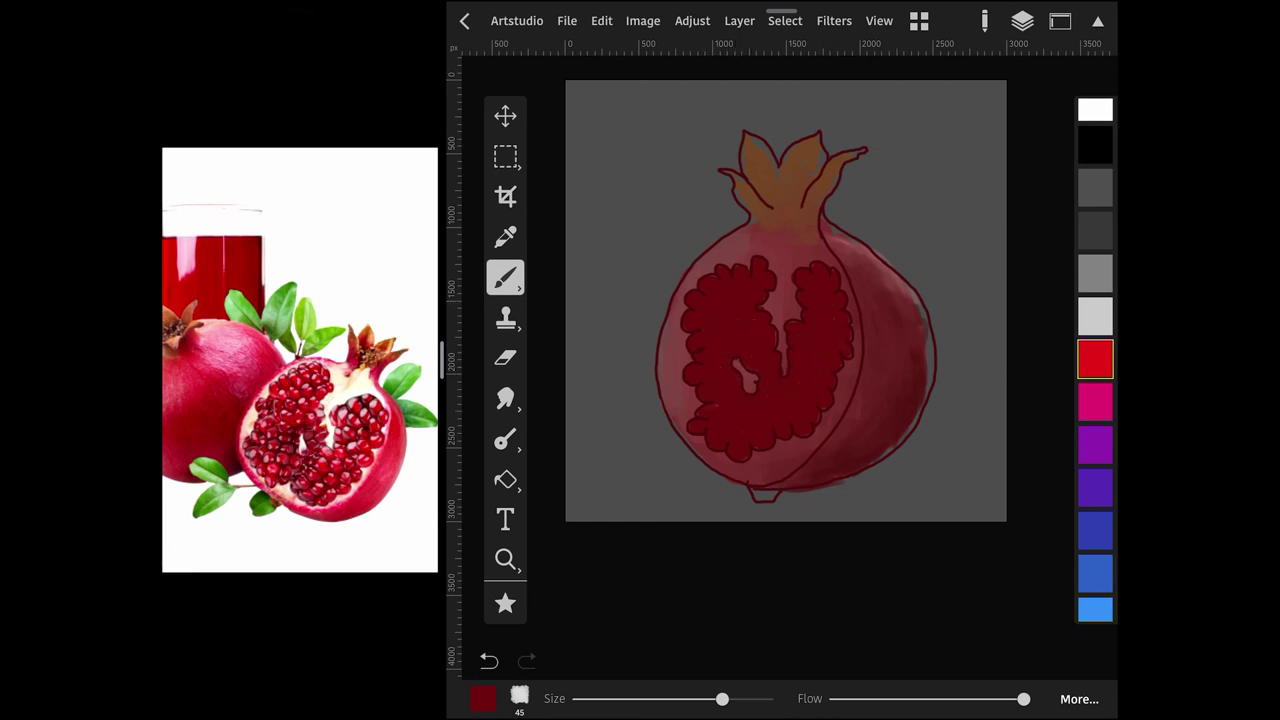
Change the paint colour to pale cream and paint a fine stroke below the crown.
left_click(483, 698)
left_click(514, 168)
left_click_drag(709, 297, 709, 278)
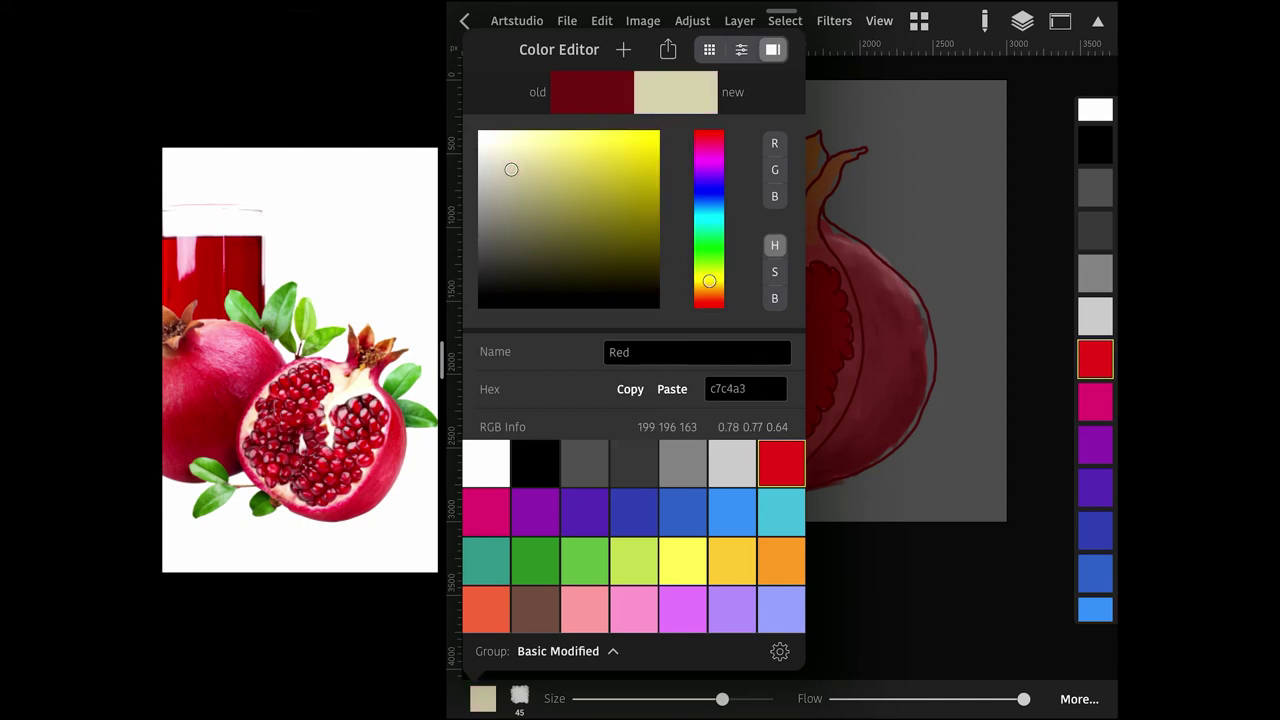
left_click(483, 698)
left_click_drag(758, 228, 778, 229)
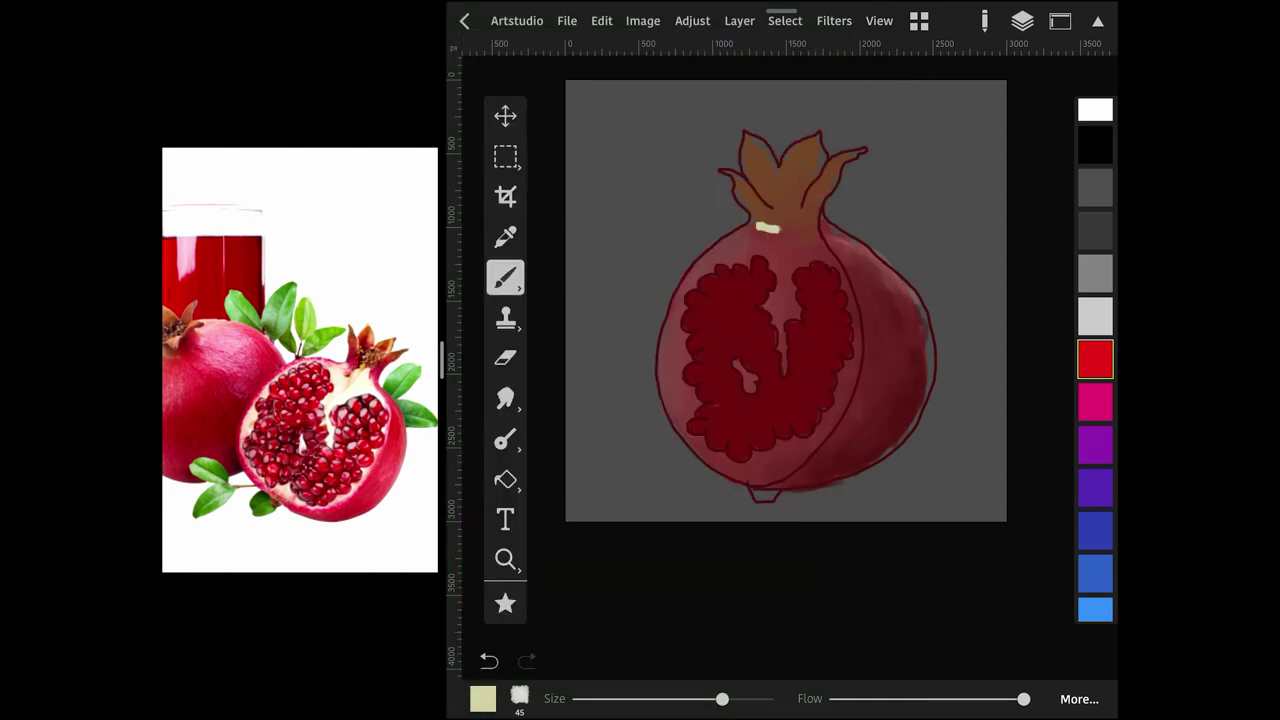
left_click_drag(722, 698, 708, 698)
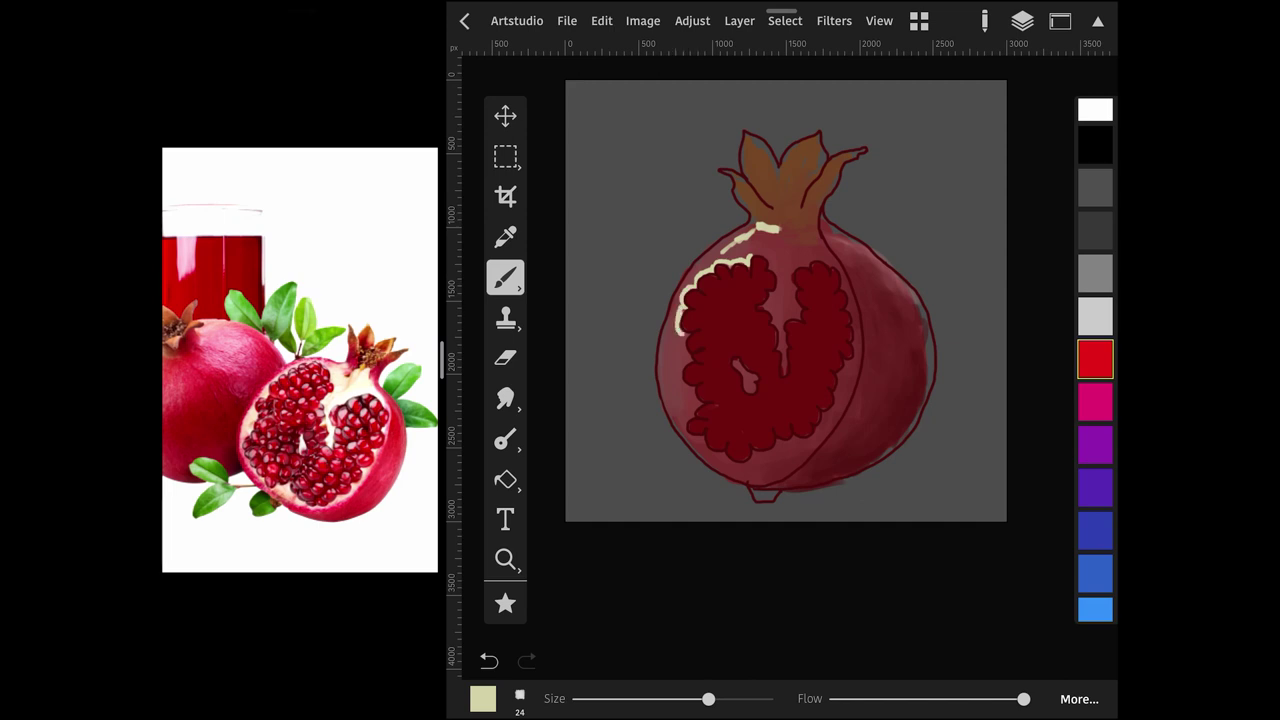
Extend cream pith along the seeds' left edge and into the central seed notch.
left_click_drag(684, 410, 700, 440)
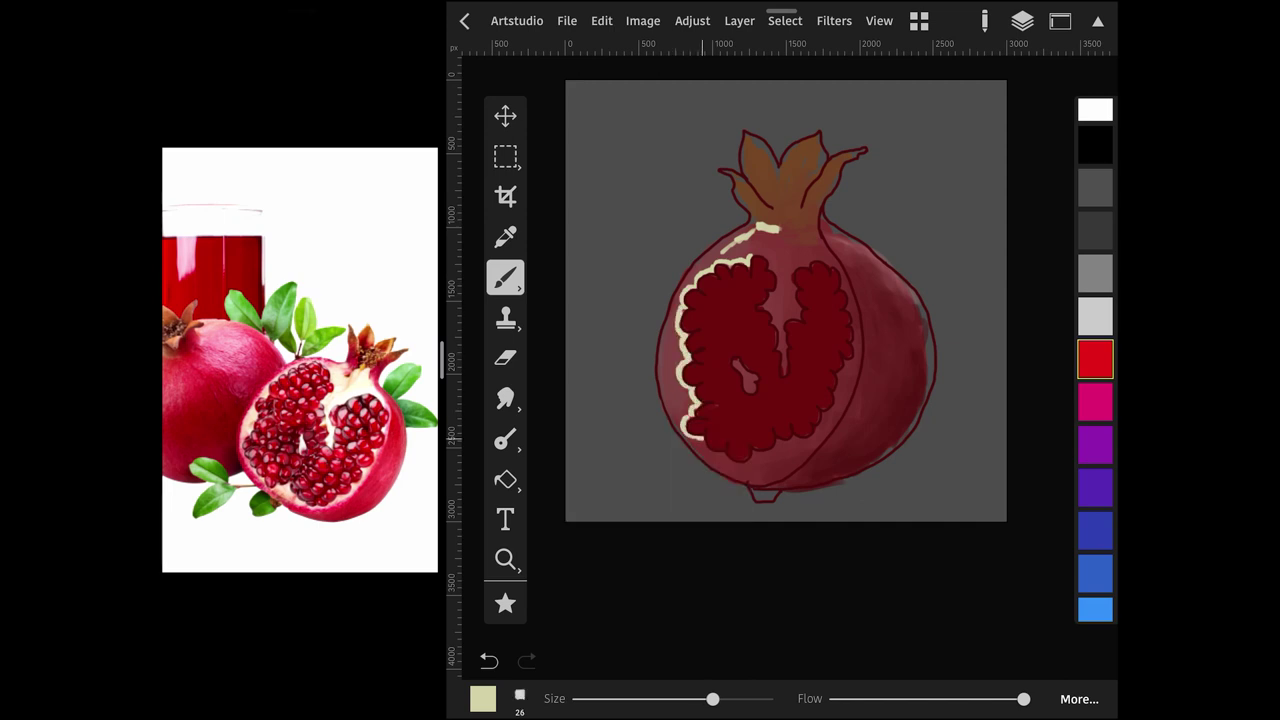
left_click_drag(712, 698, 720, 698)
mouse_move(700, 440)
left_mouse_down()
mouse_move(750, 462)
mouse_move(828, 412)
mouse_move(846, 280)
left_mouse_up()
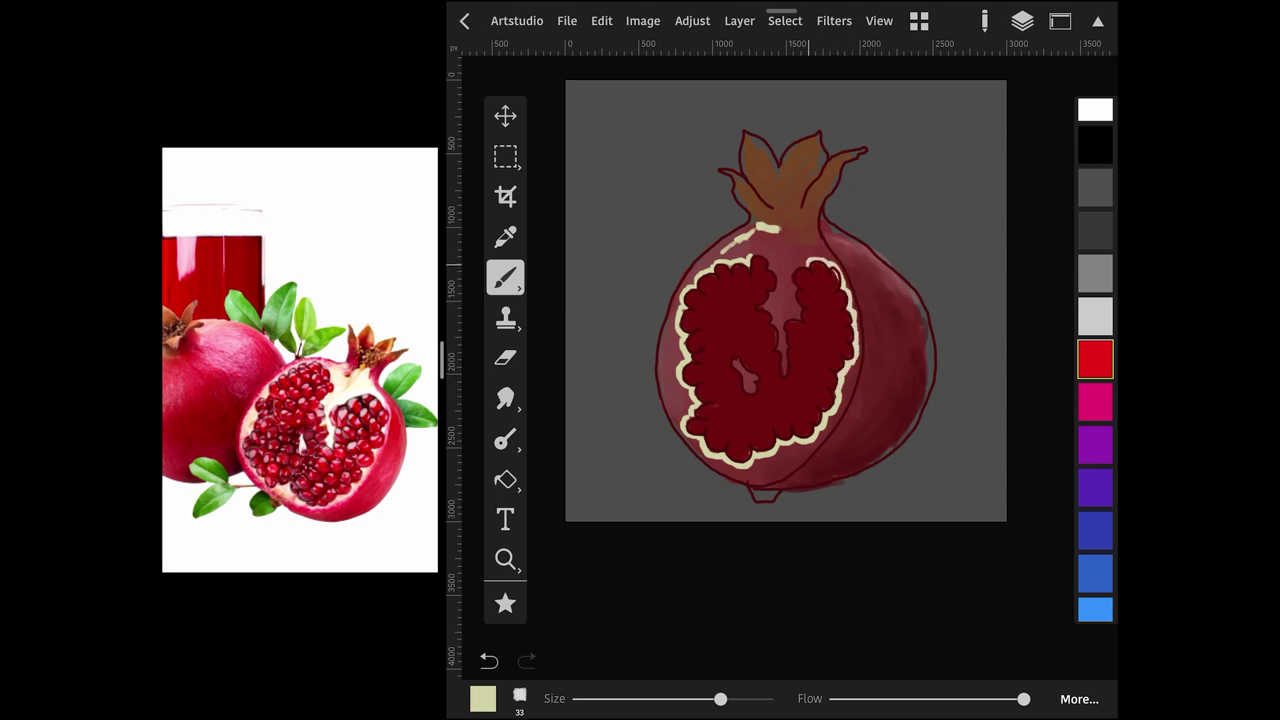
left_click_drag(770, 304, 784, 372)
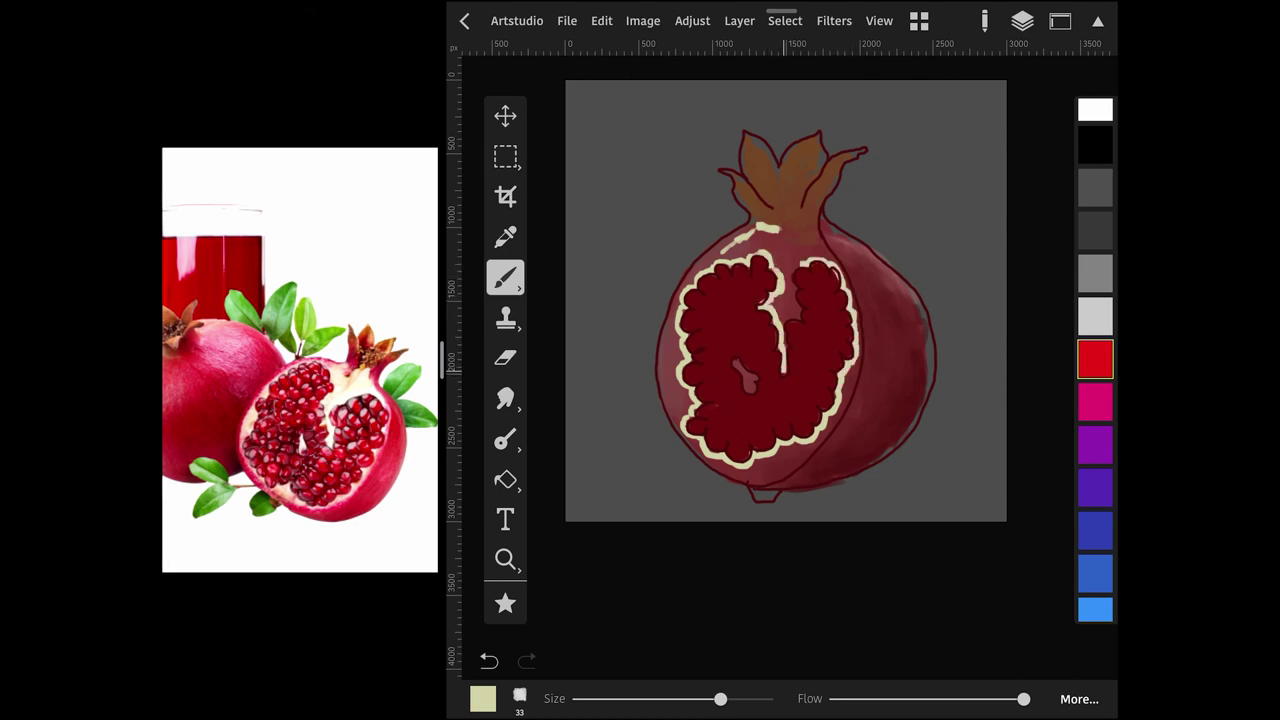
left_click_drag(792, 264, 786, 312)
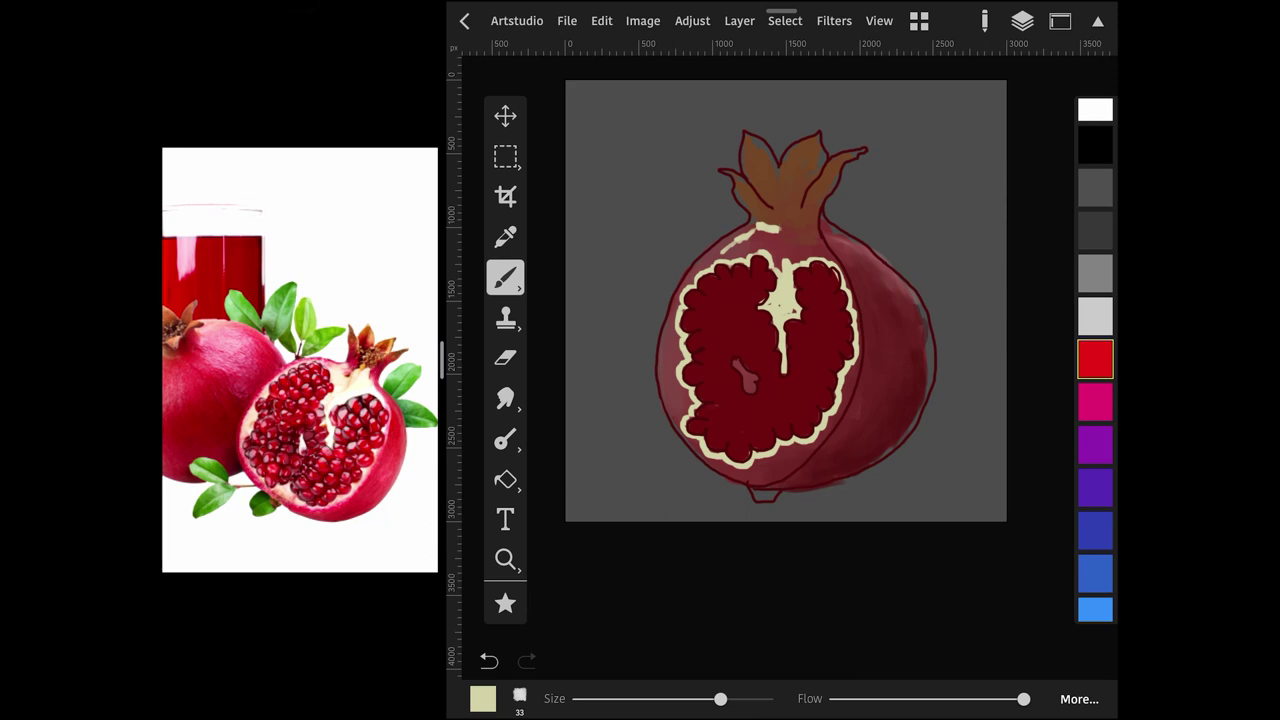
Paint cream along the left and upper-left seed edges, under the crown, and among the seeds.
mouse_move(676, 330)
left_mouse_down()
mouse_move(668, 404)
mouse_move(742, 466)
mouse_move(806, 446)
left_mouse_up()
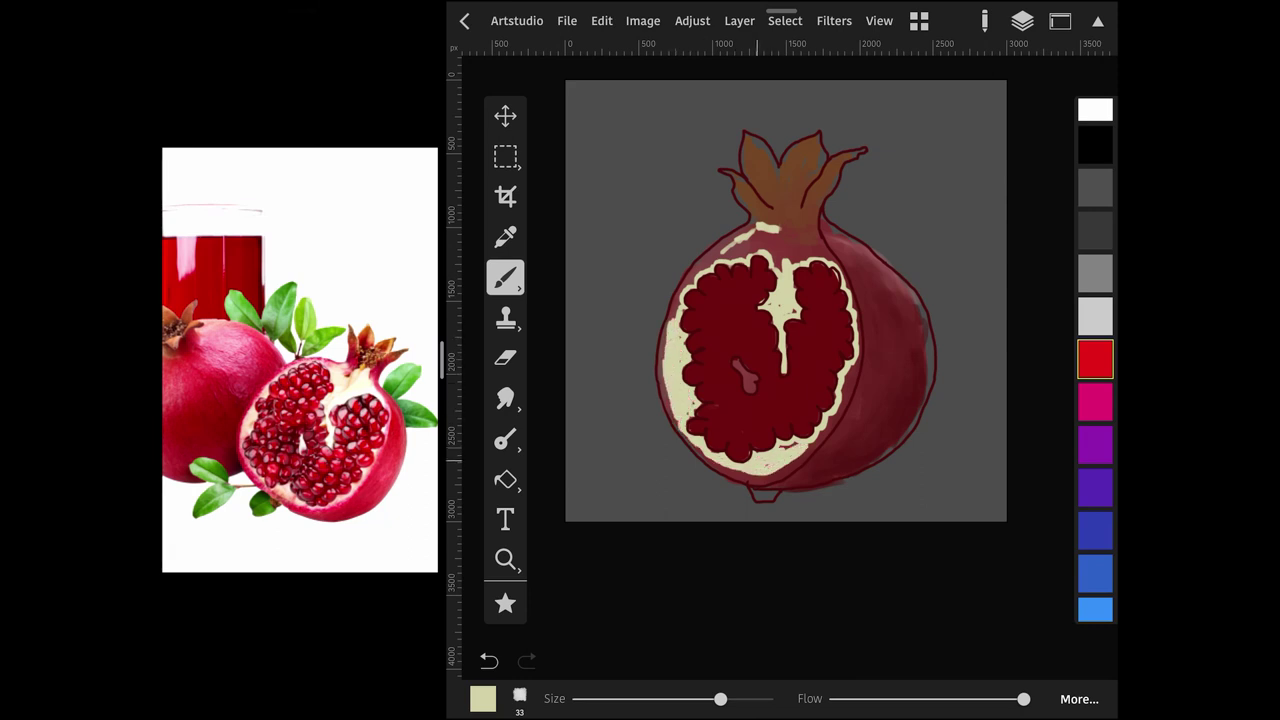
mouse_move(676, 316)
left_mouse_down()
mouse_move(736, 246)
mouse_move(806, 212)
left_mouse_up()
mouse_move(728, 256)
left_mouse_down()
mouse_move(772, 236)
mouse_move(810, 240)
left_mouse_up()
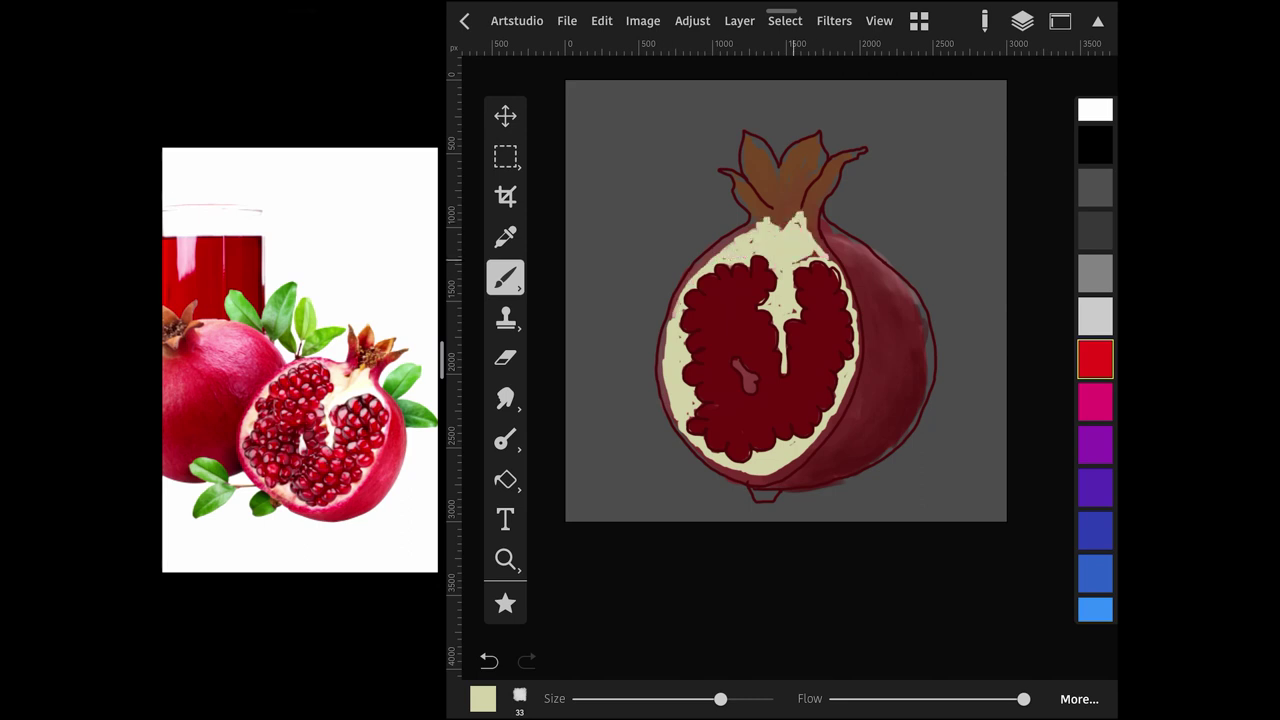
scroll(785, 300, "down", 5)
scroll(785, 300, "up", 4)
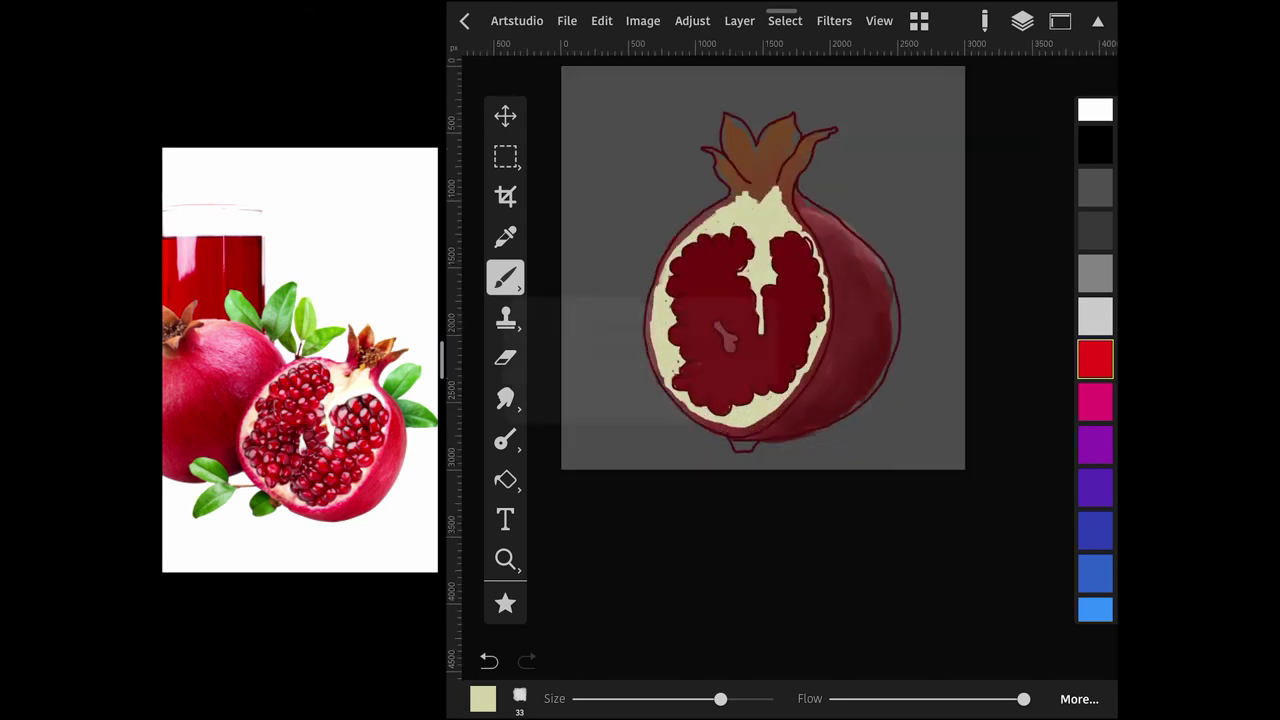
left_click_drag(718, 325, 730, 345)
scroll(763, 268, "down", 5)
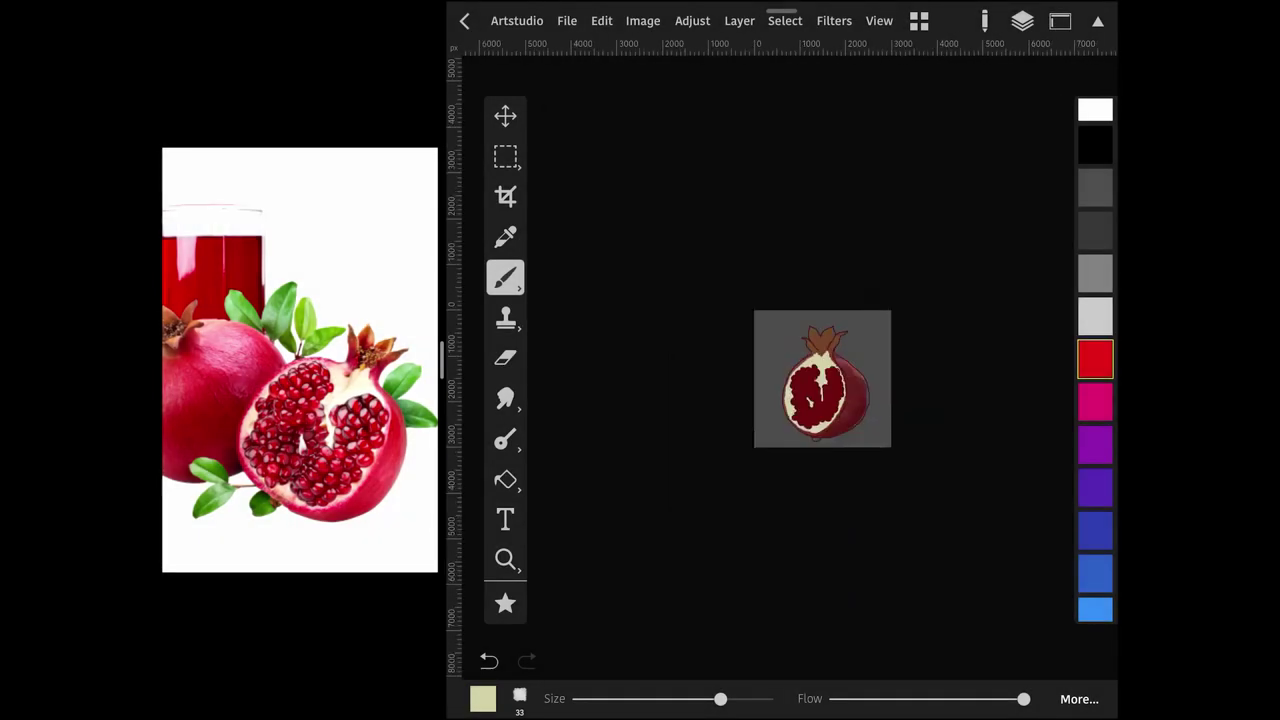
scroll(780, 350, "up", 3)
Show the line-art layer, sample dark red, and touch up the rind's right edge.
left_click(1022, 20)
left_click(829, 229)
left_click(1022, 20)
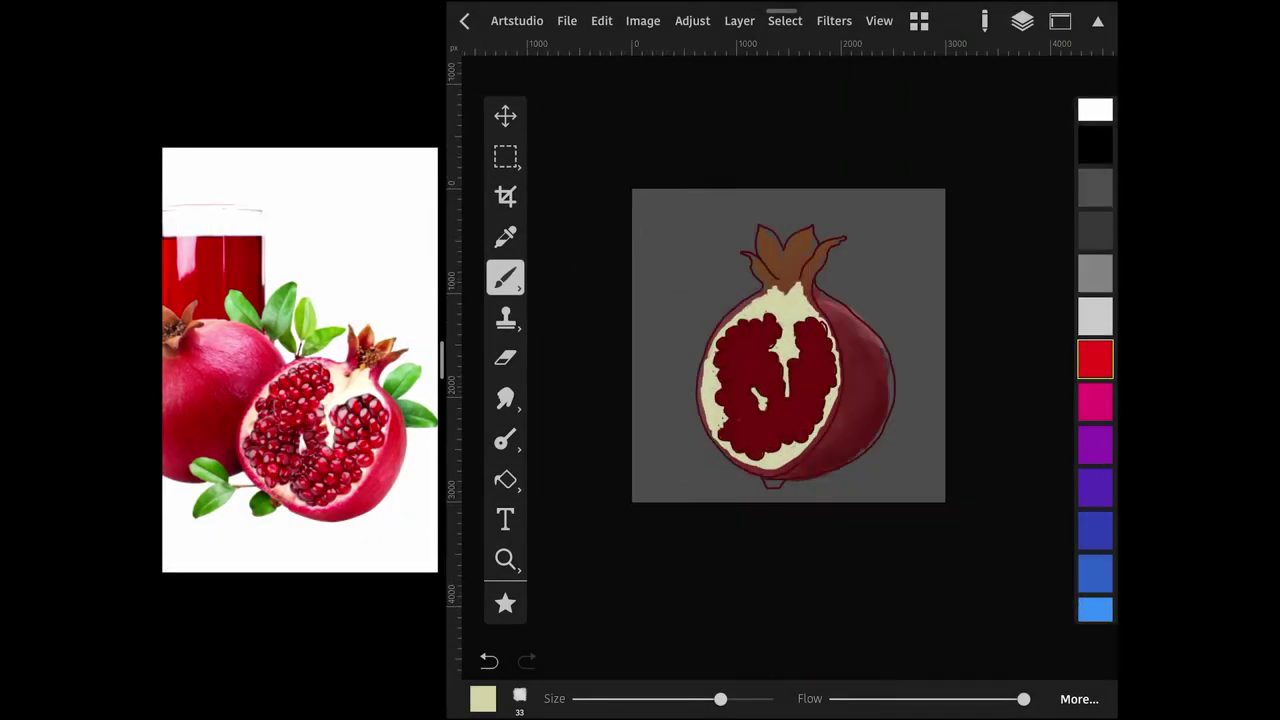
left_click(850, 430)
scroll(788, 345, "up", 5)
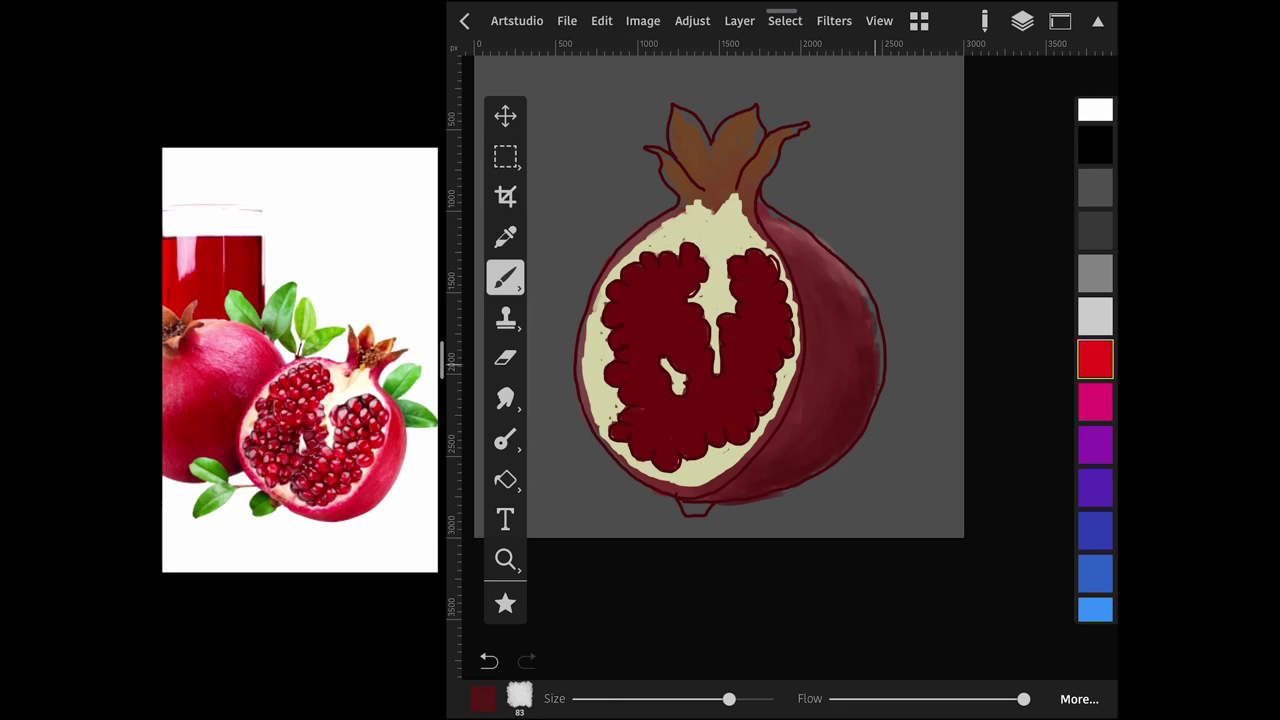
left_click_drag(858, 286, 878, 380)
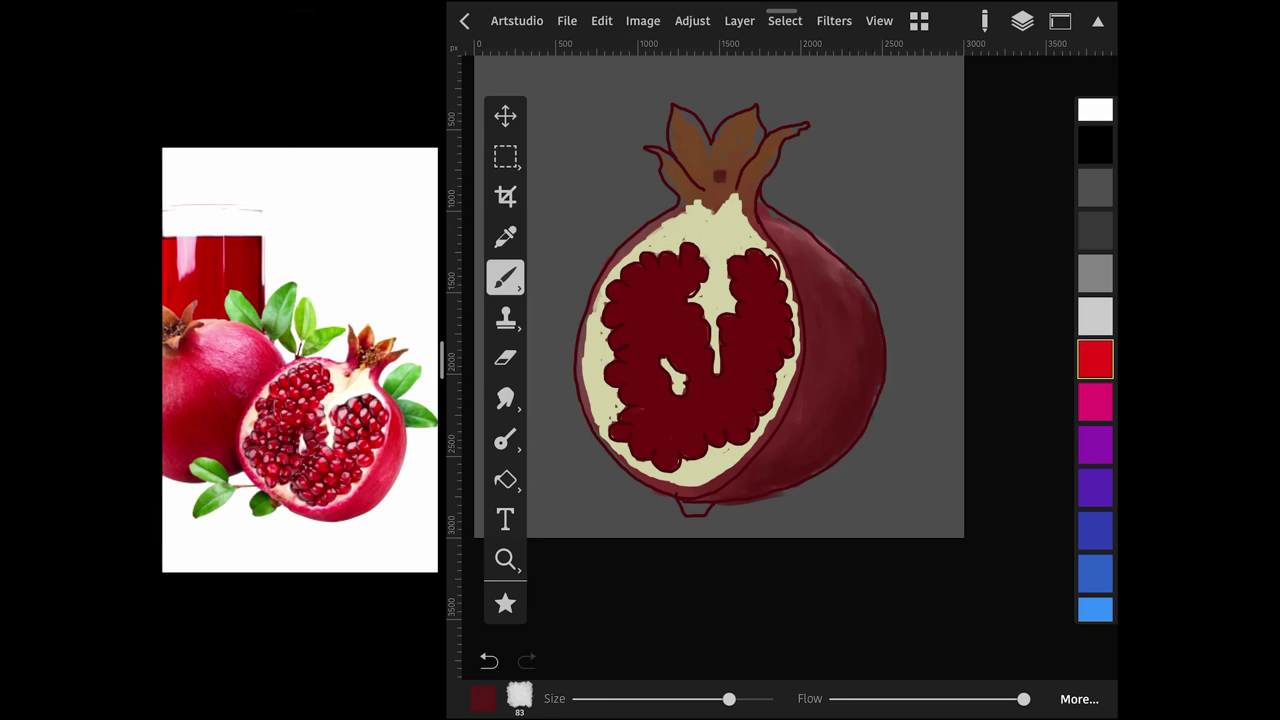
Undo the stray crown dot, pick a darker brownish red, and paint the bottom stem.
key("ctrl+z")
left_click(694, 195)
left_click(483, 698)
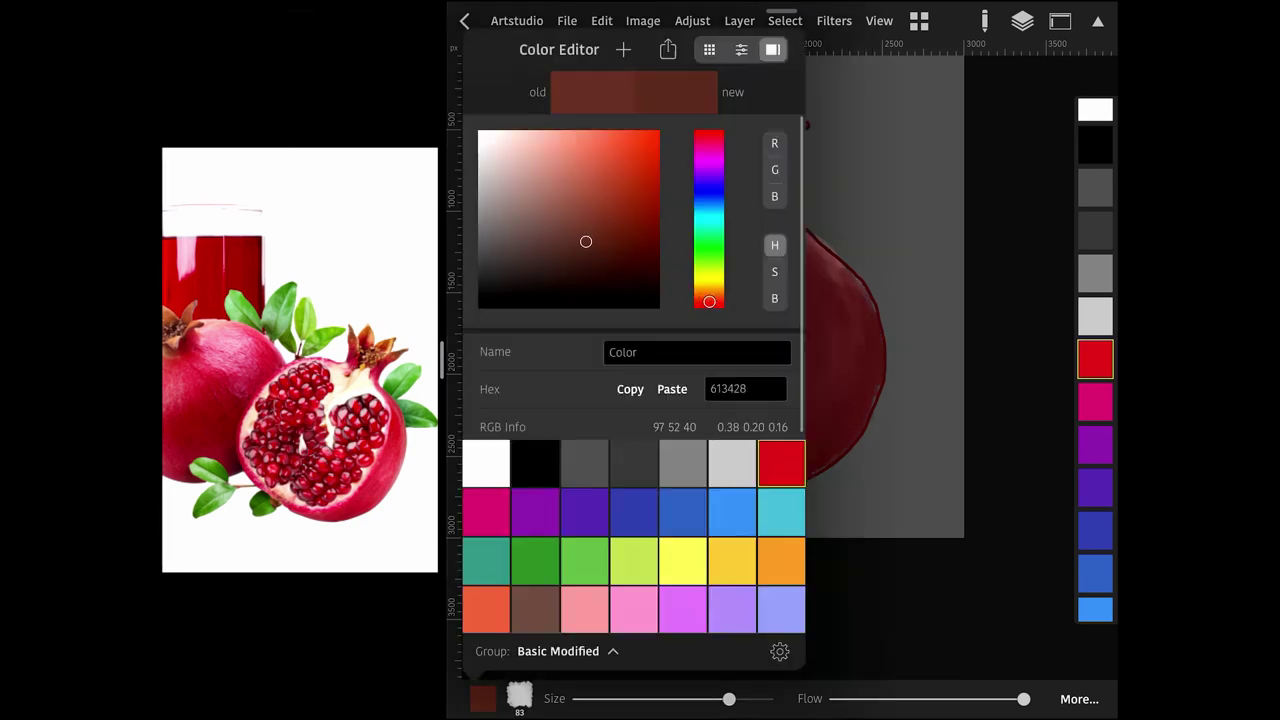
left_click_drag(729, 698, 712, 698)
key("ctrl+z")
scroll(760, 300, "up", 5)
left_click_drag(664, 458, 700, 457)
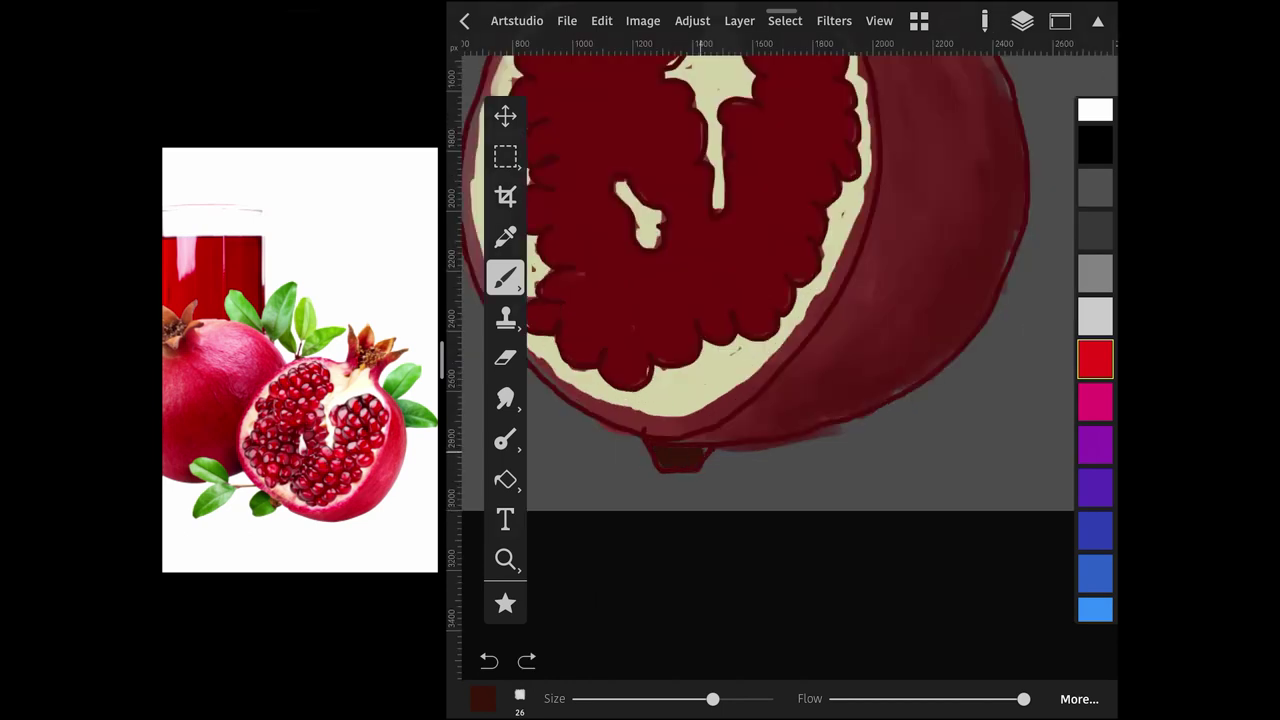
Sample brownish and darker reds from the rind and enlarge the brush for broad strokes.
left_click(728, 436)
left_click(505, 357)
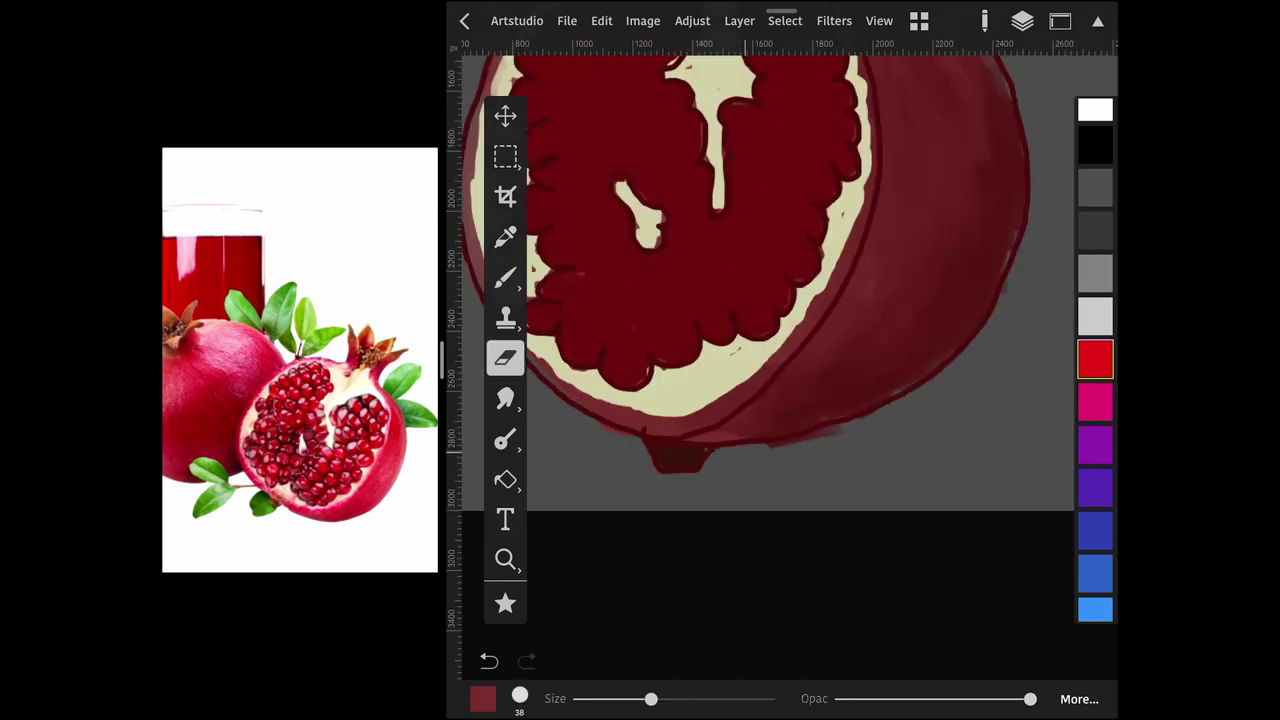
scroll(760, 300, "down", 5)
left_click(505, 277)
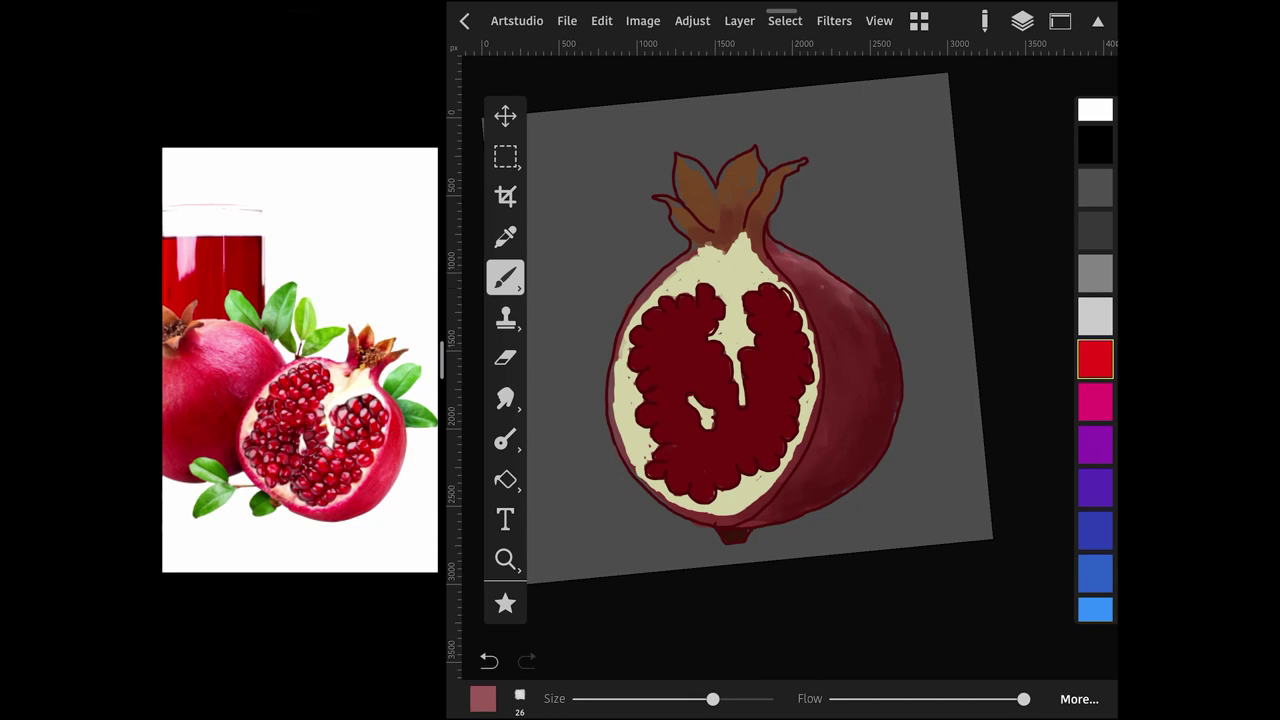
left_click(505, 237)
left_click(792, 260)
left_click(505, 277)
left_click_drag(712, 698, 733, 698)
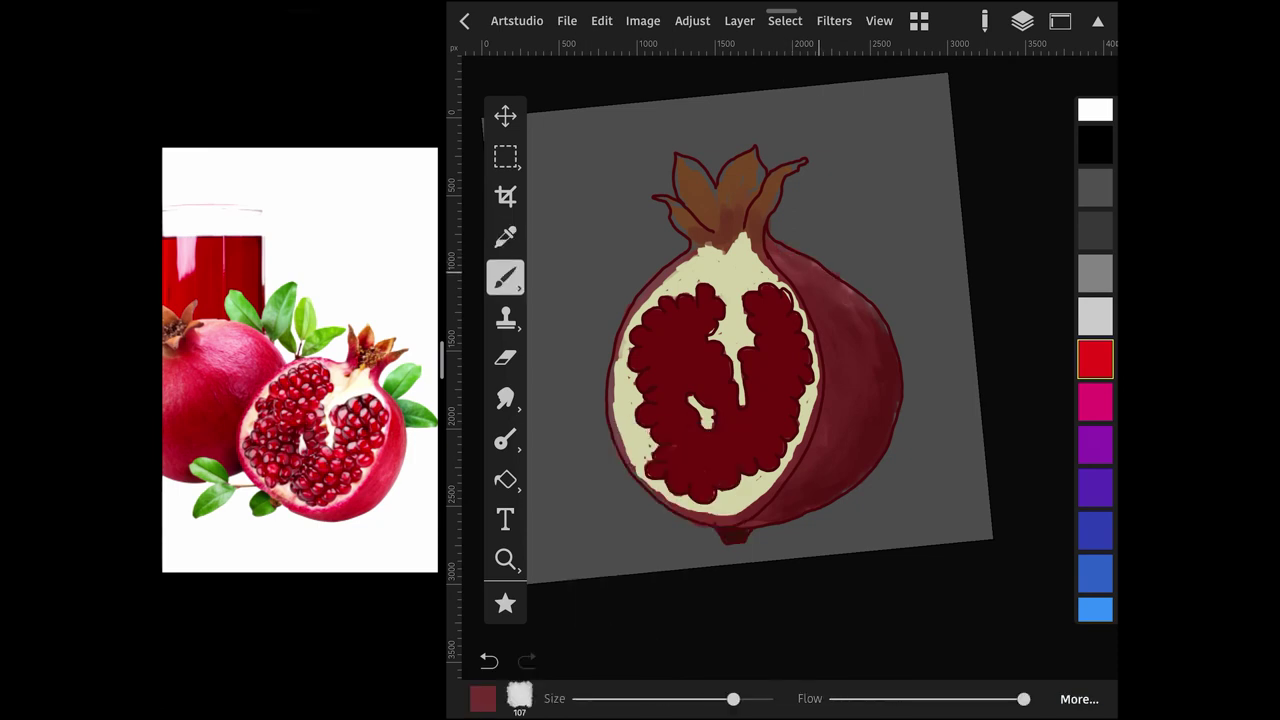
Sample the rind red and add a small touch-up stroke on the rind.
left_click(505, 237)
left_click(810, 275)
left_click(505, 277)
left_click_drag(800, 268, 830, 290)
Hide the line-art layer to compare the painting, then show it again.
scroll(760, 330, "down", 3)
left_click(1022, 20)
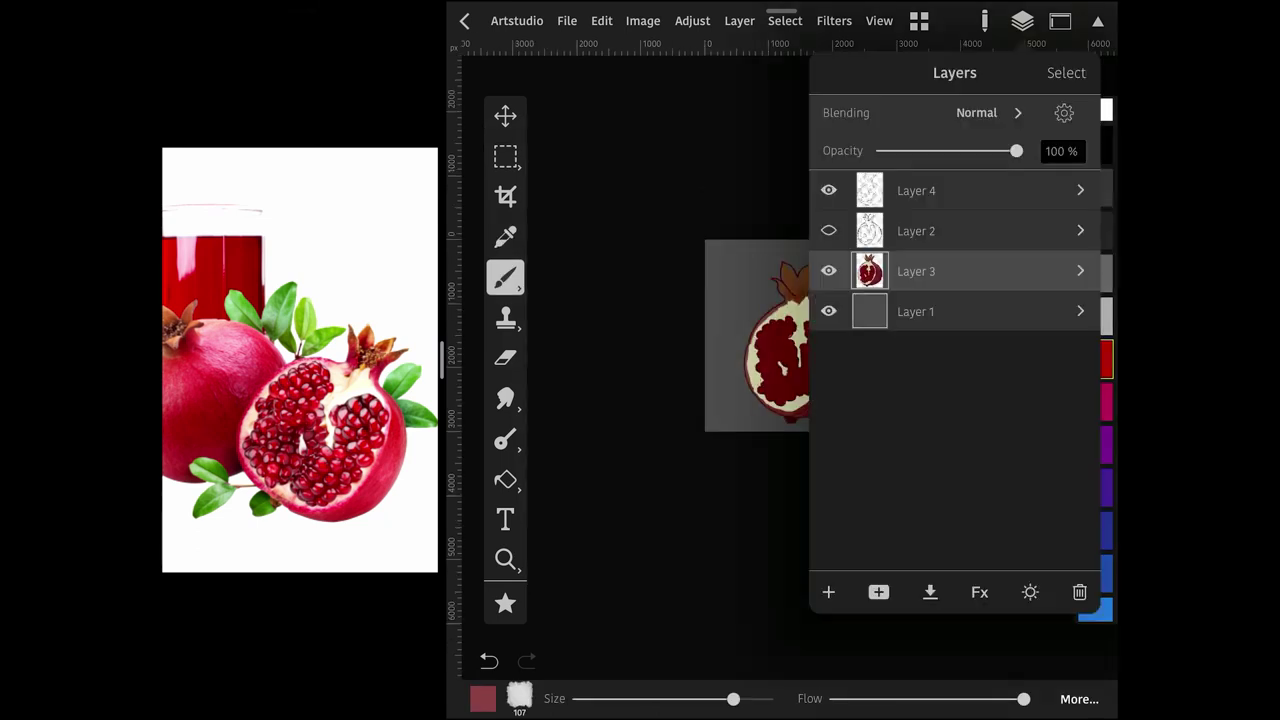
left_click(829, 231)
left_click(1022, 20)
scroll(829, 374, "down", 2)
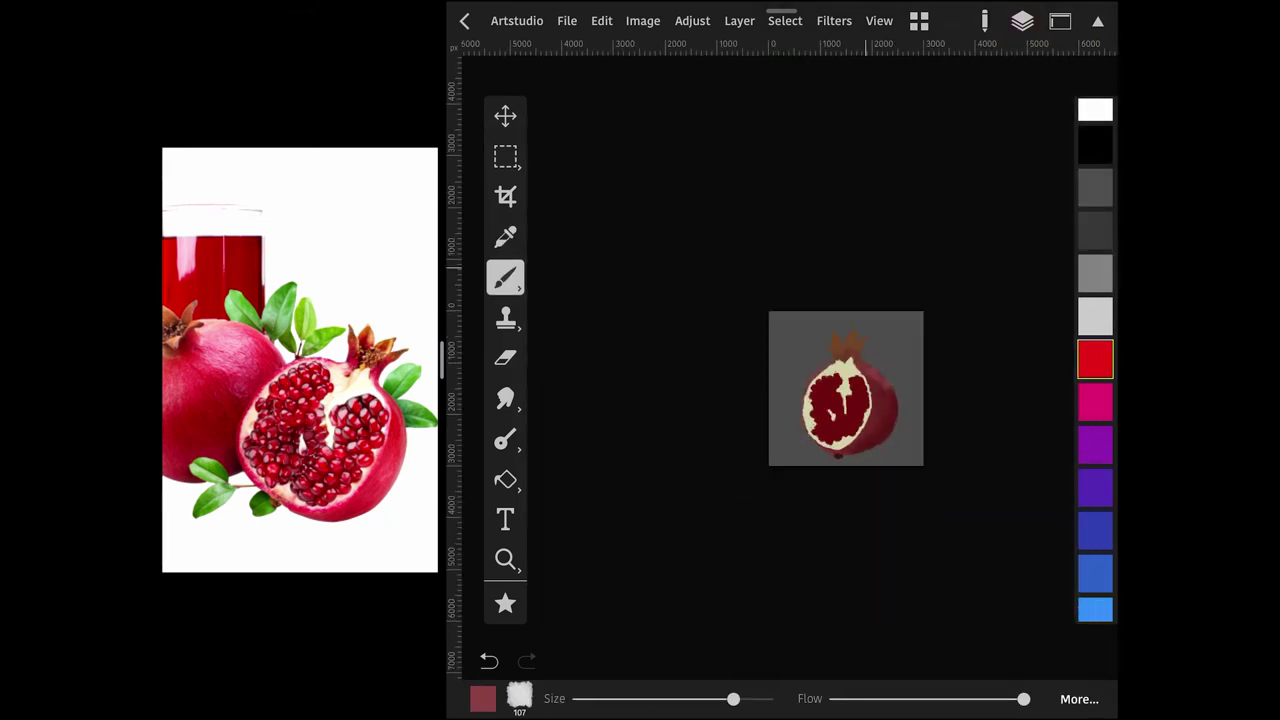
scroll(910, 406, "up", 4)
left_click(1022, 20)
left_click(829, 231)
Fade the Layer 2 line art to 55% opacity.
left_click(916, 190)
left_click(916, 231)
left_click_drag(1016, 150, 956, 150)
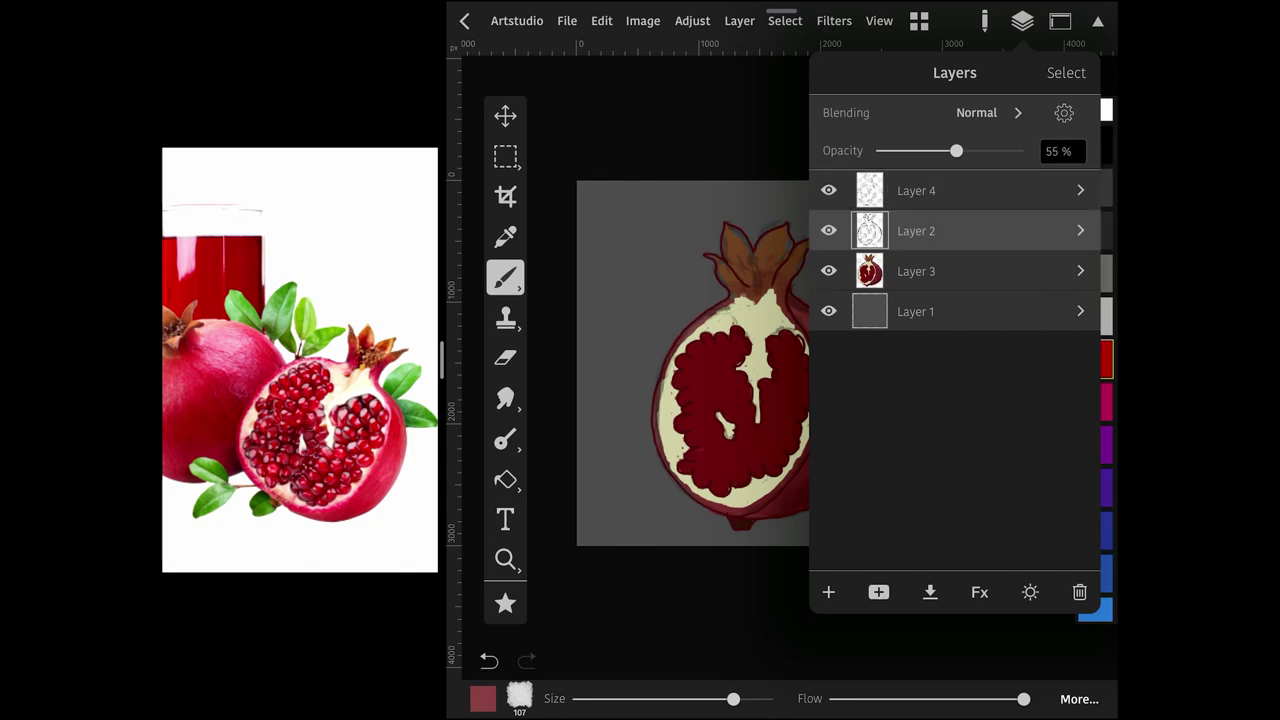
left_click(1022, 20)
scroll(700, 380, "down", 3)
Compare with Layer 2 hidden, then select Layer 3 and sample dark red from the seeds.
left_click(1022, 20)
left_click(829, 231)
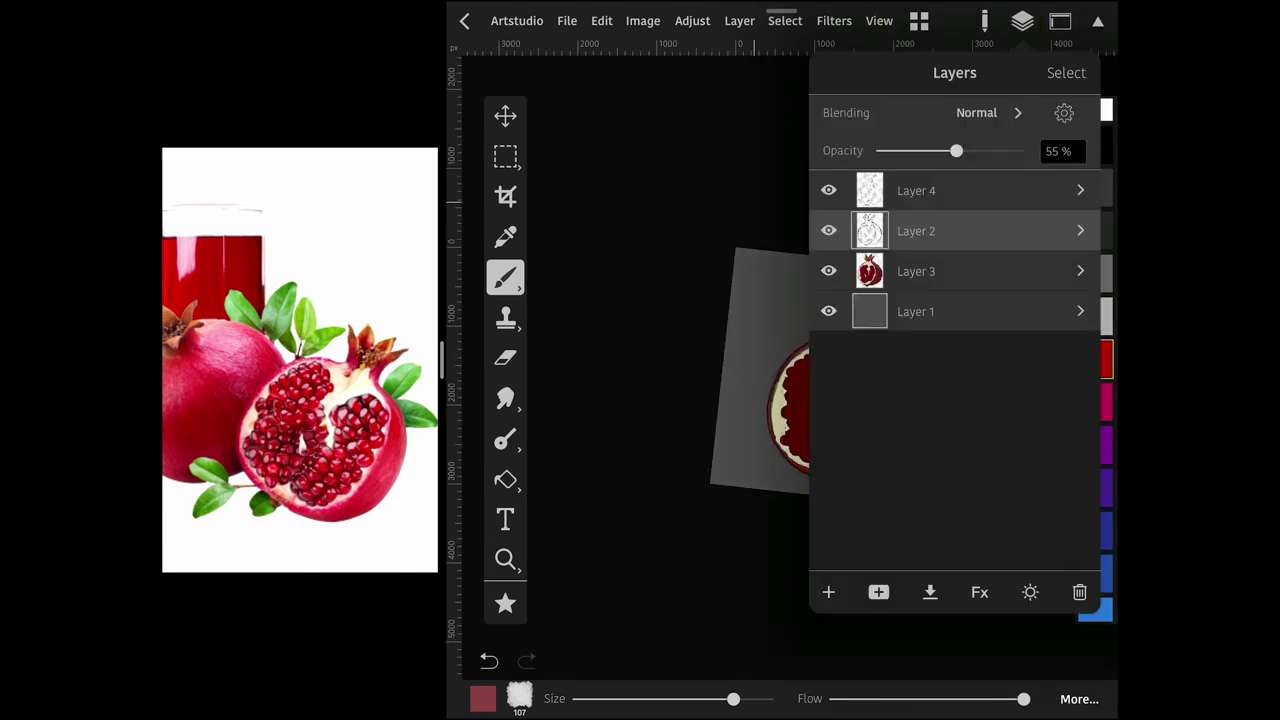
left_click(1022, 20)
scroll(837, 391, "down", 2)
scroll(837, 391, "up", 3)
left_click(916, 271)
left_click(1022, 20)
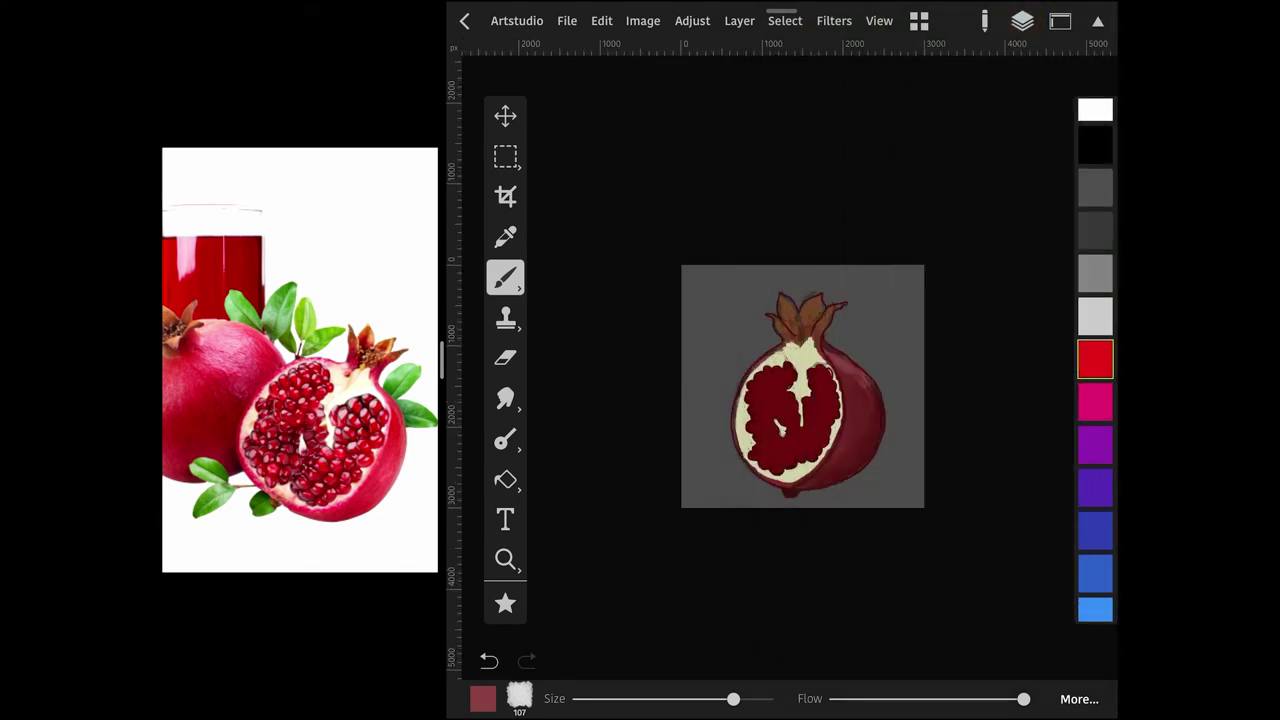
scroll(765, 370, "up", 3)
left_click(681, 357)
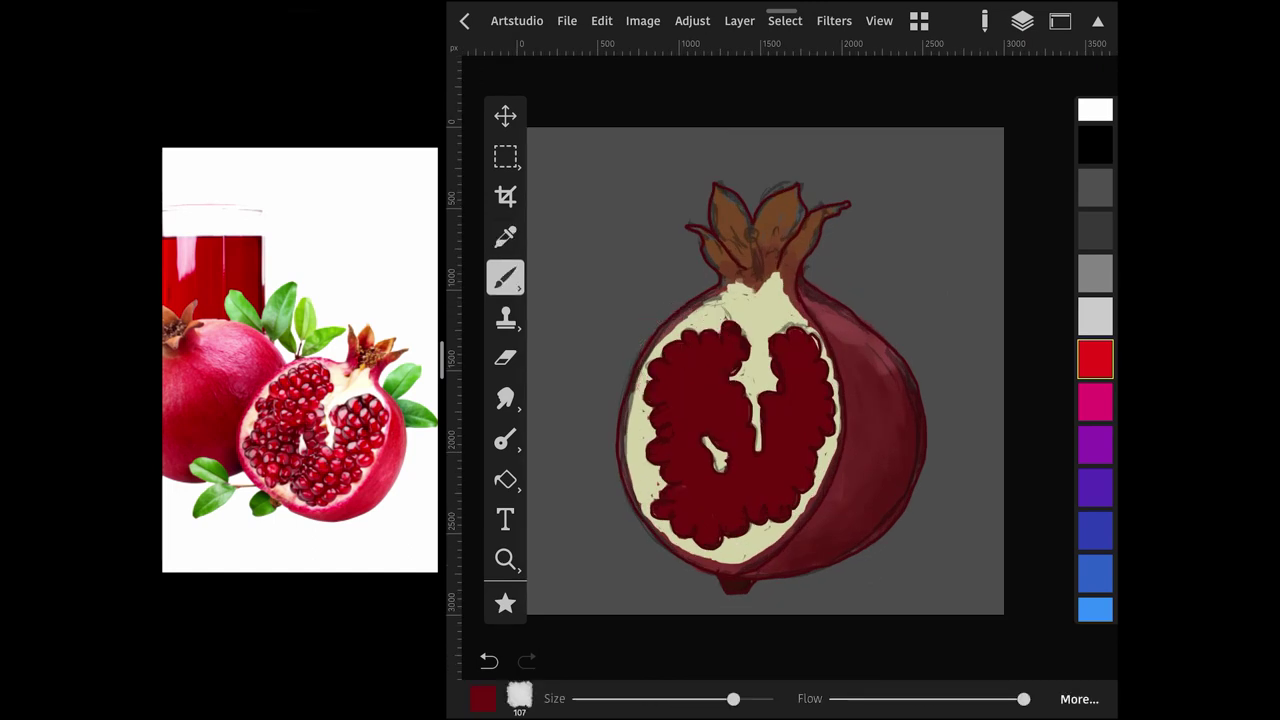
Check the brush colour and eyedrop the dark red seed colour from the painting.
left_click(483, 698)
scroll(765, 370, "up", 2)
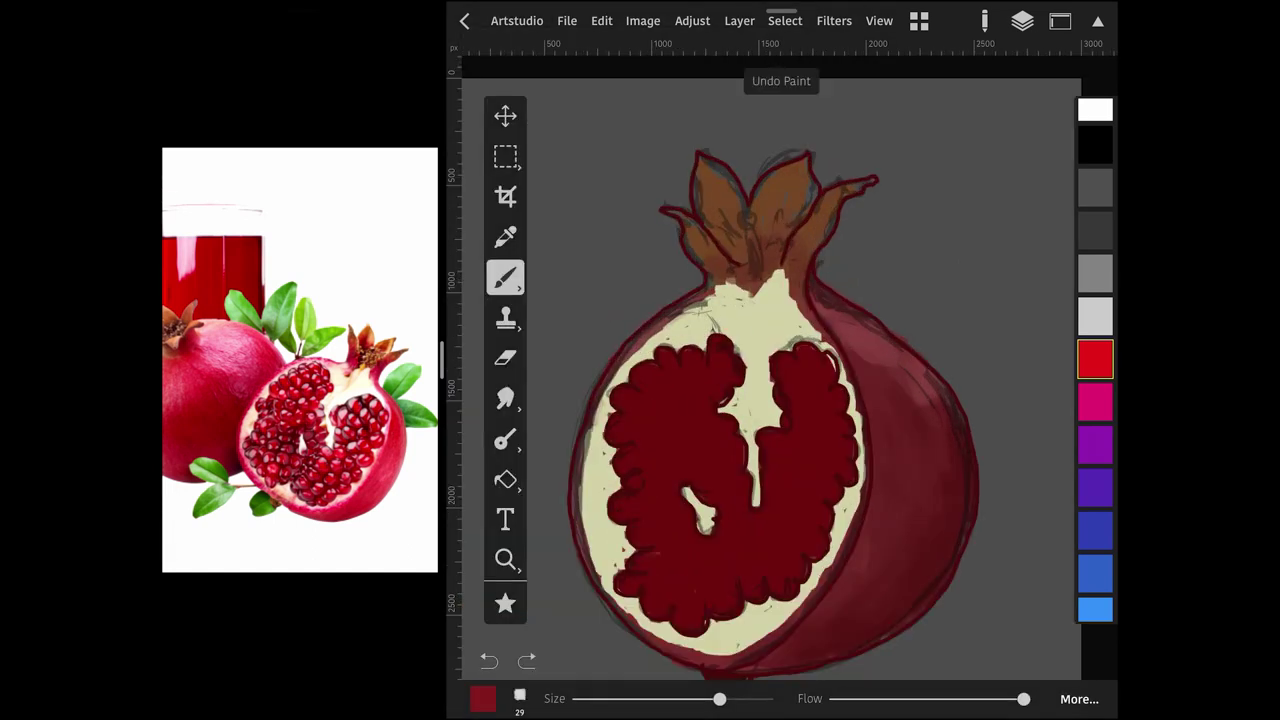
left_click(483, 698)
left_click(483, 698)
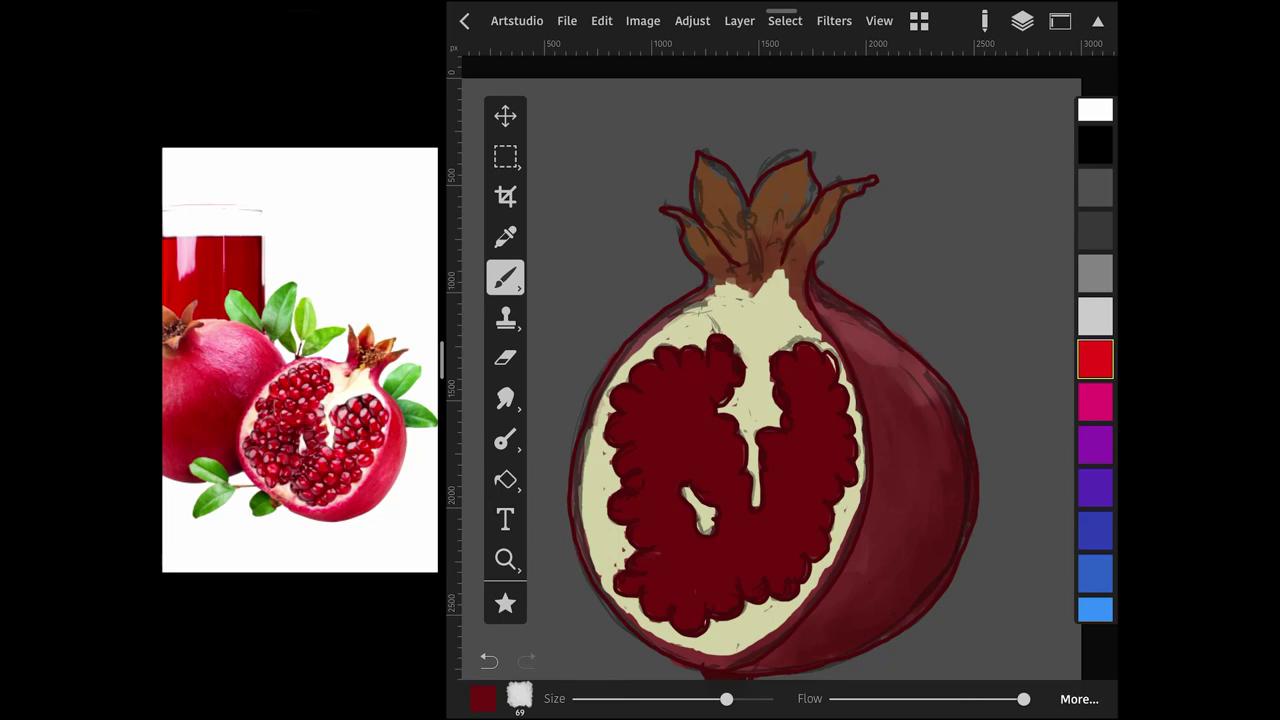
left_click(505, 236)
left_click(670, 360)
left_click(483, 698)
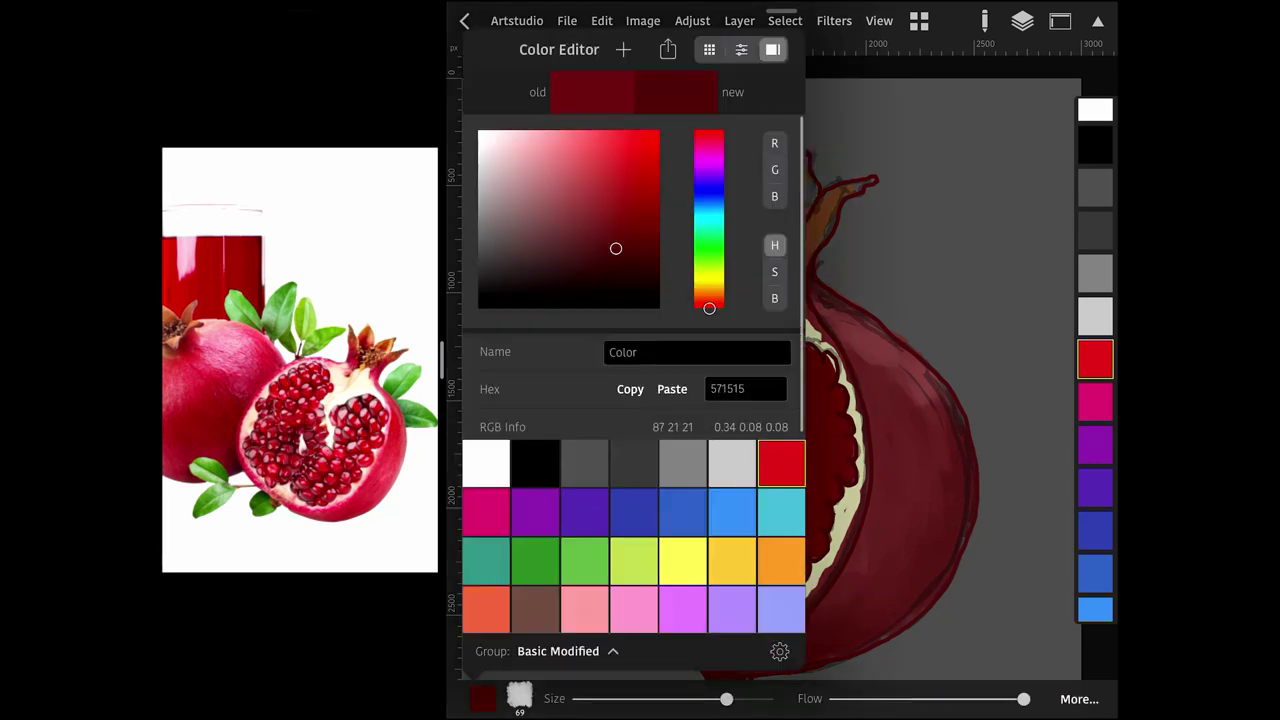
Try a bucket fill on the seeds, undo the flooded layer, and select the seed layer.
left_click(505, 479)
left_click(760, 400)
left_click(489, 661)
left_click(1022, 20)
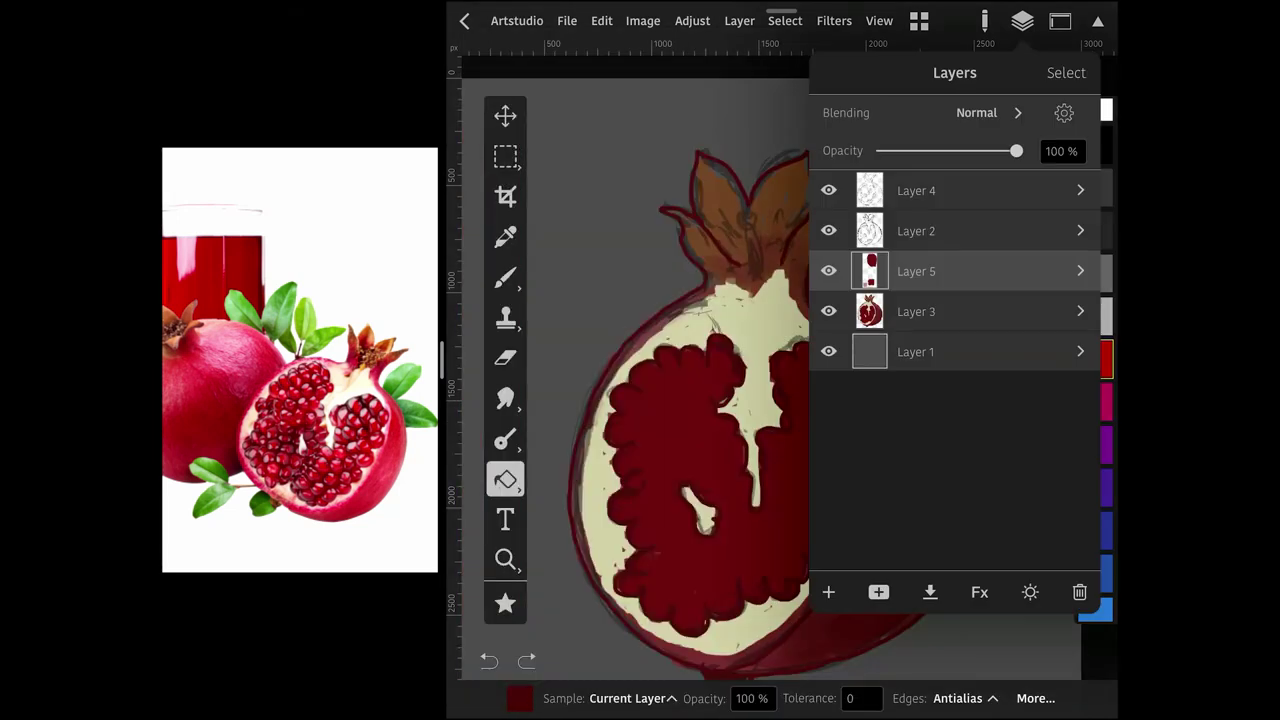
left_click(1080, 592)
left_click(1022, 20)
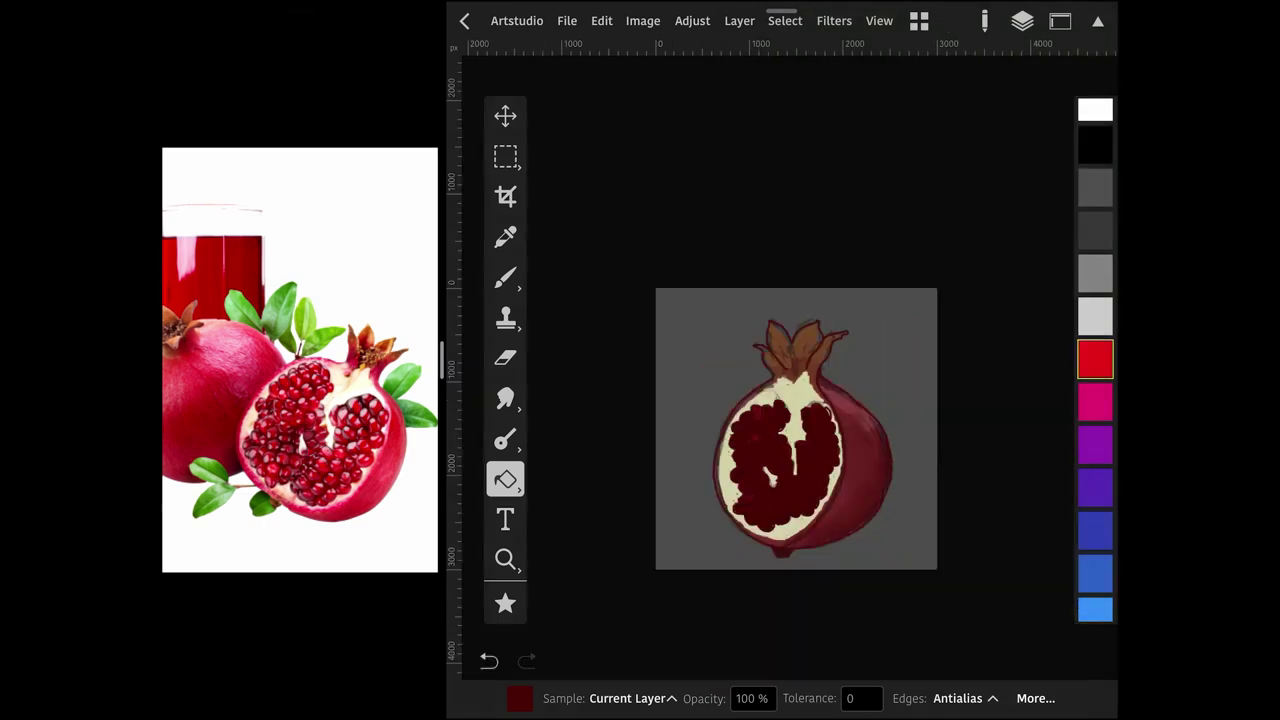
Brush over the bright red spot among the seeds and hide the guide lines.
left_click(505, 278)
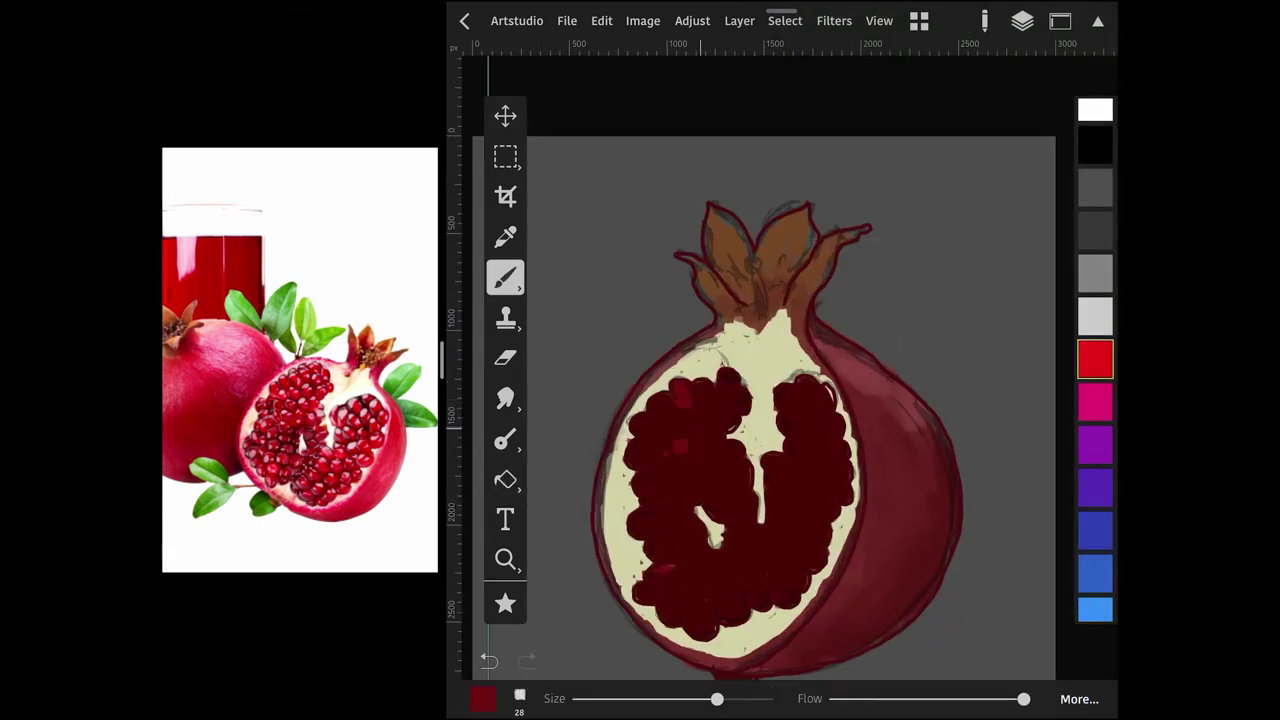
left_click(683, 396)
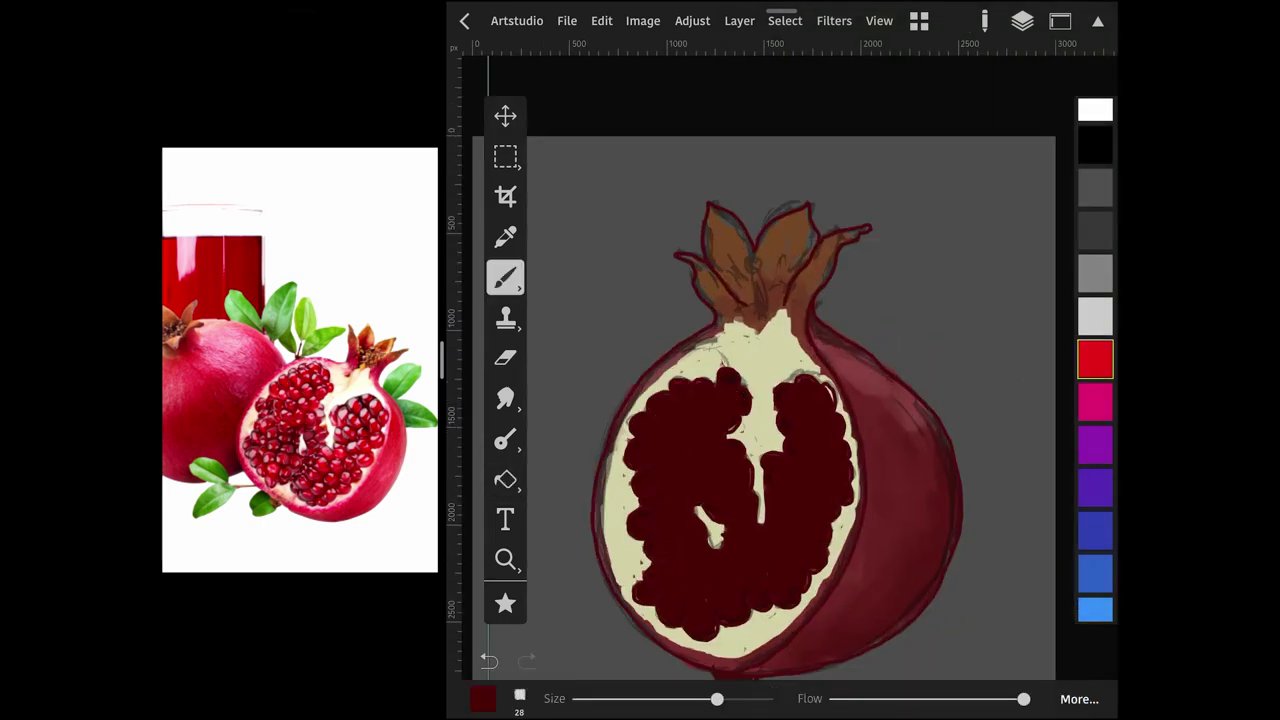
left_click(1022, 20)
left_click(1022, 20)
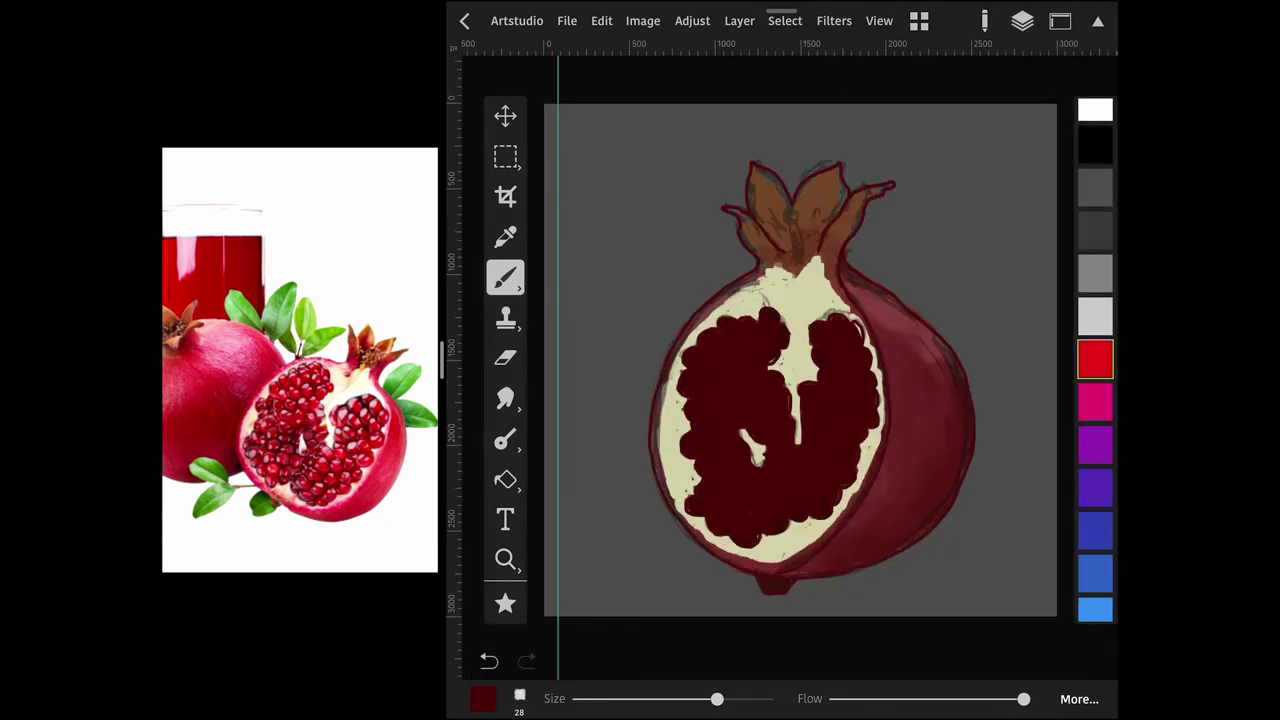
left_click_drag(800, 46, 800, 103)
left_click(879, 20)
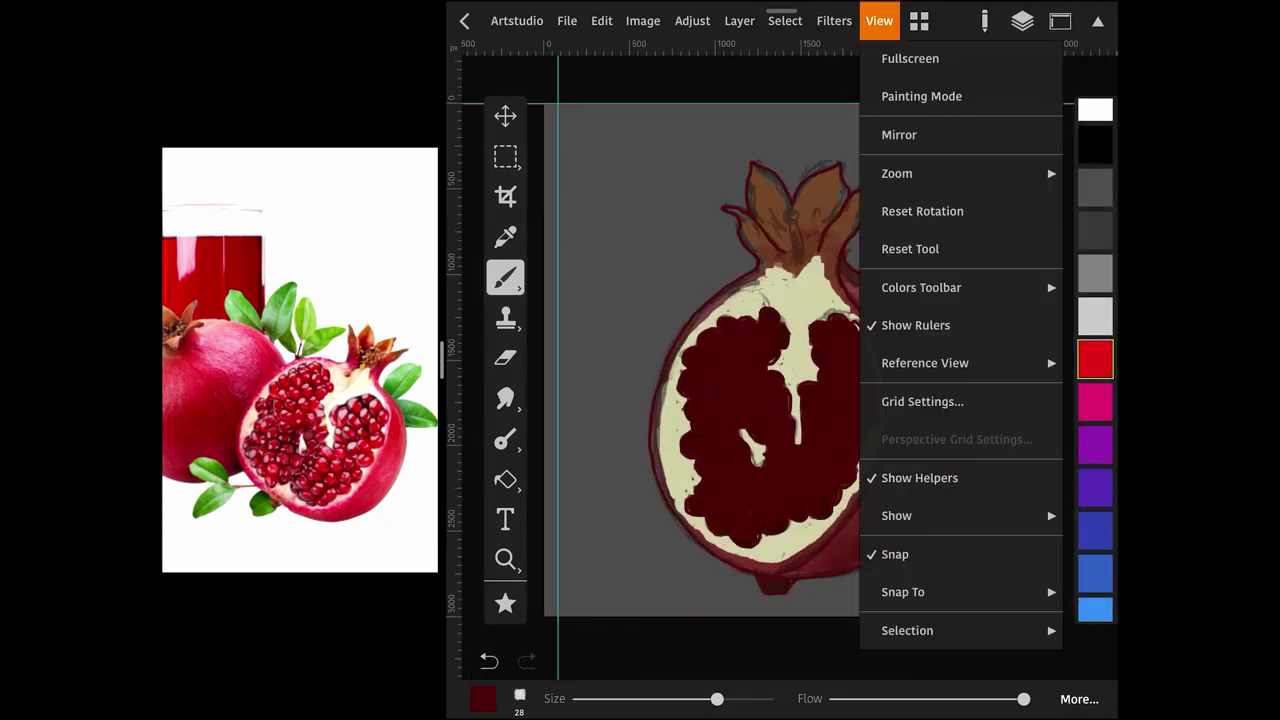
left_click(930, 477)
Pick a darker red for the seeds and enlarge the brush to about 71.
left_click(483, 698)
left_click(611, 230)
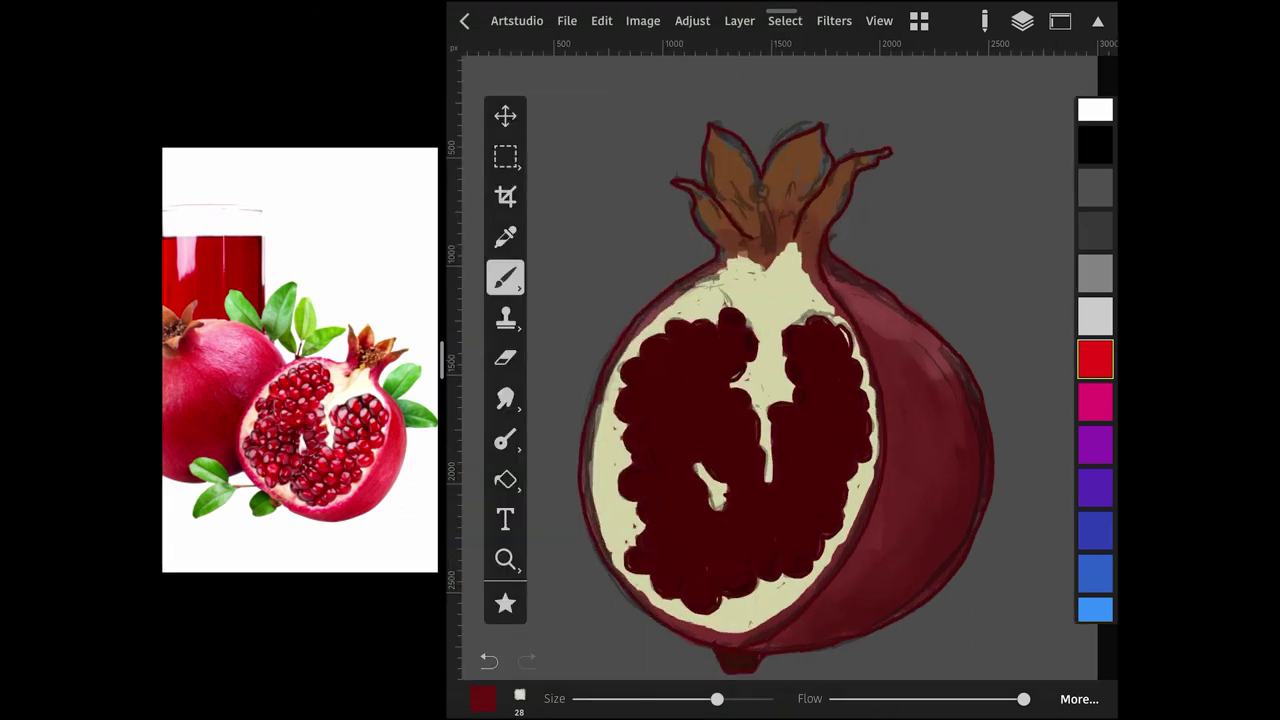
left_click(1022, 20)
left_click_drag(717, 698, 727, 698)
Dab lighter red seeds over the upper-left seed area.
scroll(780, 380, "up", 2)
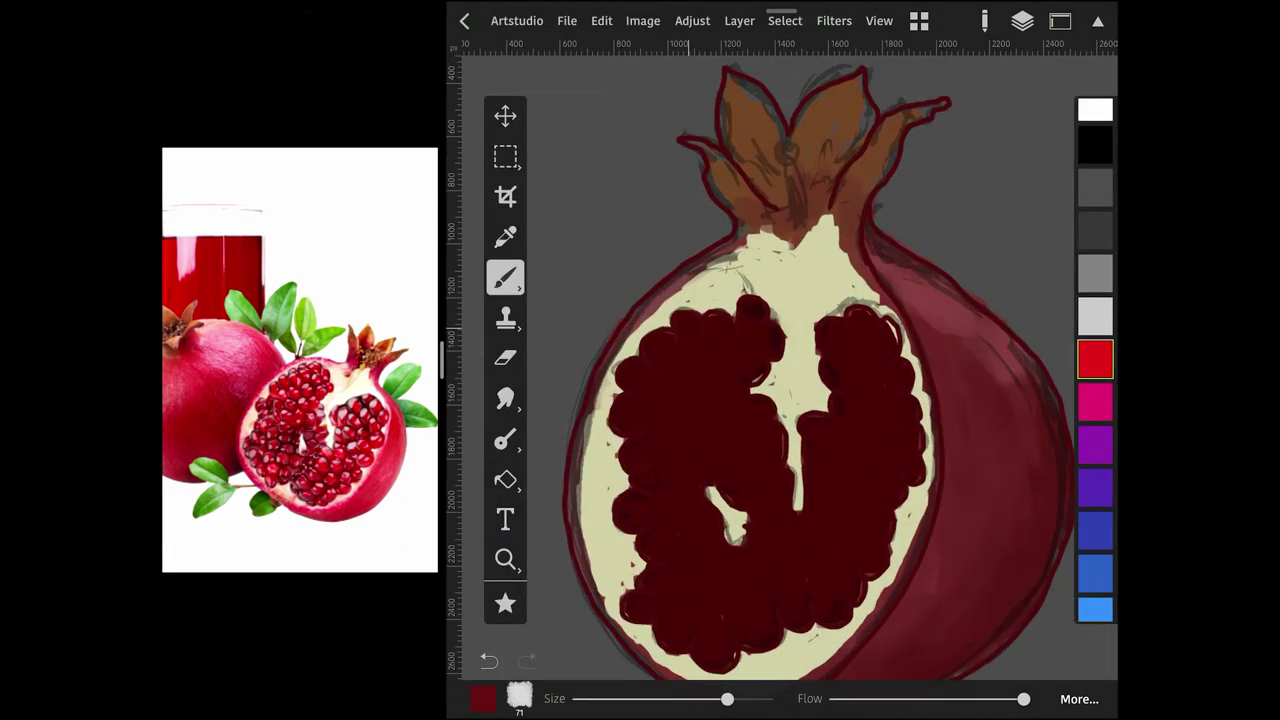
left_click(717, 333)
left_click(637, 378)
left_click(636, 418)
left_click(662, 385)
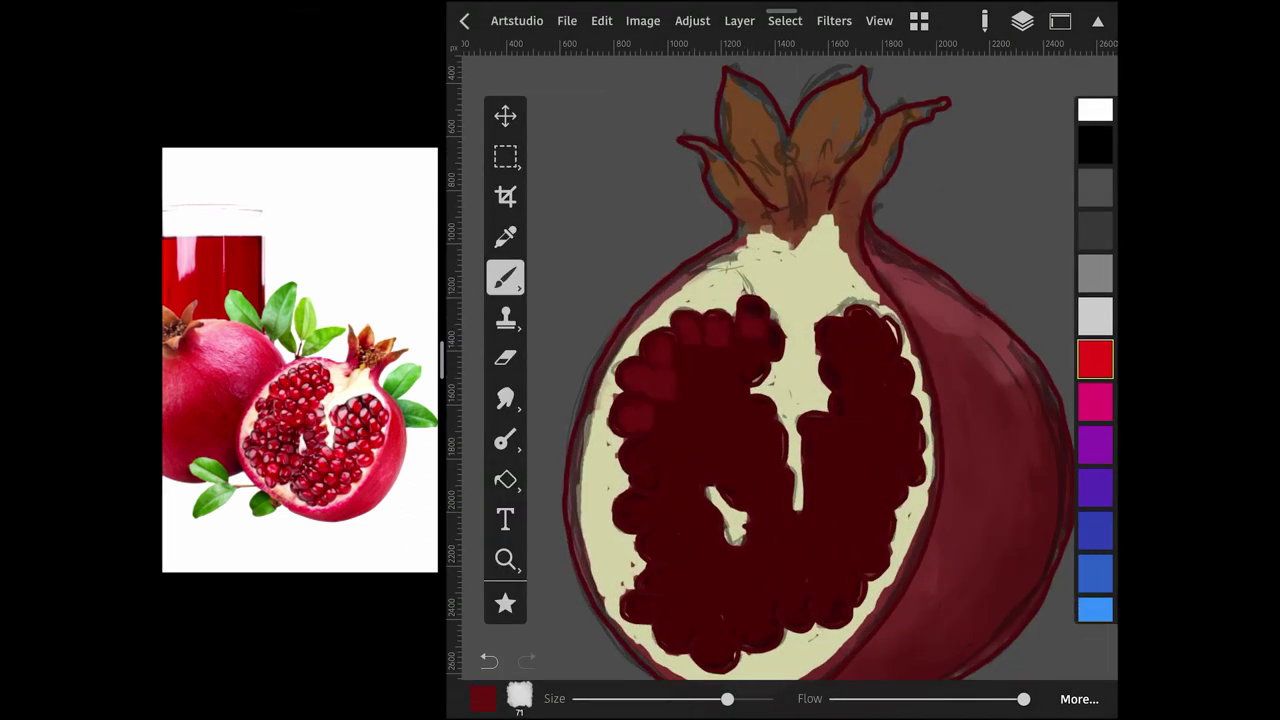
left_click_drag(691, 362, 720, 365)
Shrink the brush to about 27 and dab seeds along the left edge of the seed mass.
left_click_drag(727, 698, 715, 698)
left_click(639, 454)
left_click(651, 482)
left_click(636, 509)
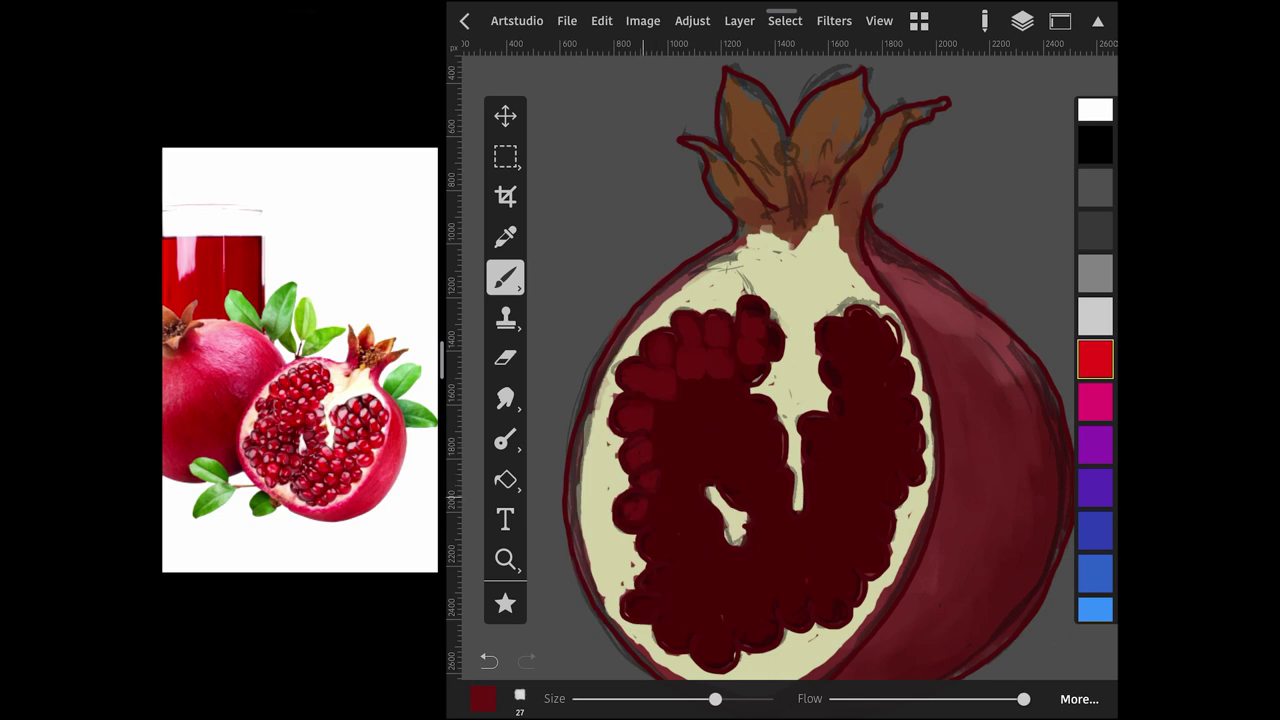
left_click(658, 542)
left_click(664, 578)
left_click(646, 608)
left_click(668, 419)
left_click(689, 392)
Enlarge the brush to about 59 and dab seeds across the middle-left seed area.
left_click_drag(708, 390, 751, 374)
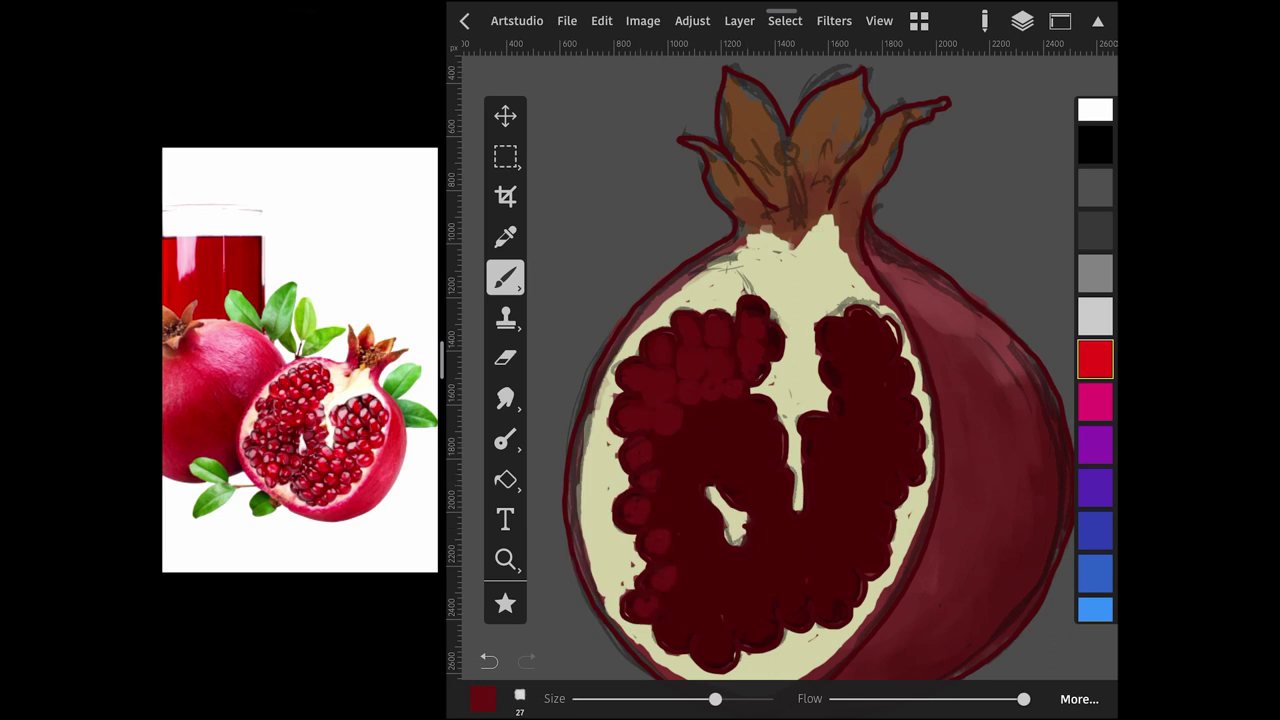
scroll(780, 380, "down", 2)
left_click_drag(715, 698, 724, 698)
left_click(685, 440)
left_click(712, 415)
left_click(758, 410)
left_click(714, 436)
left_click(748, 433)
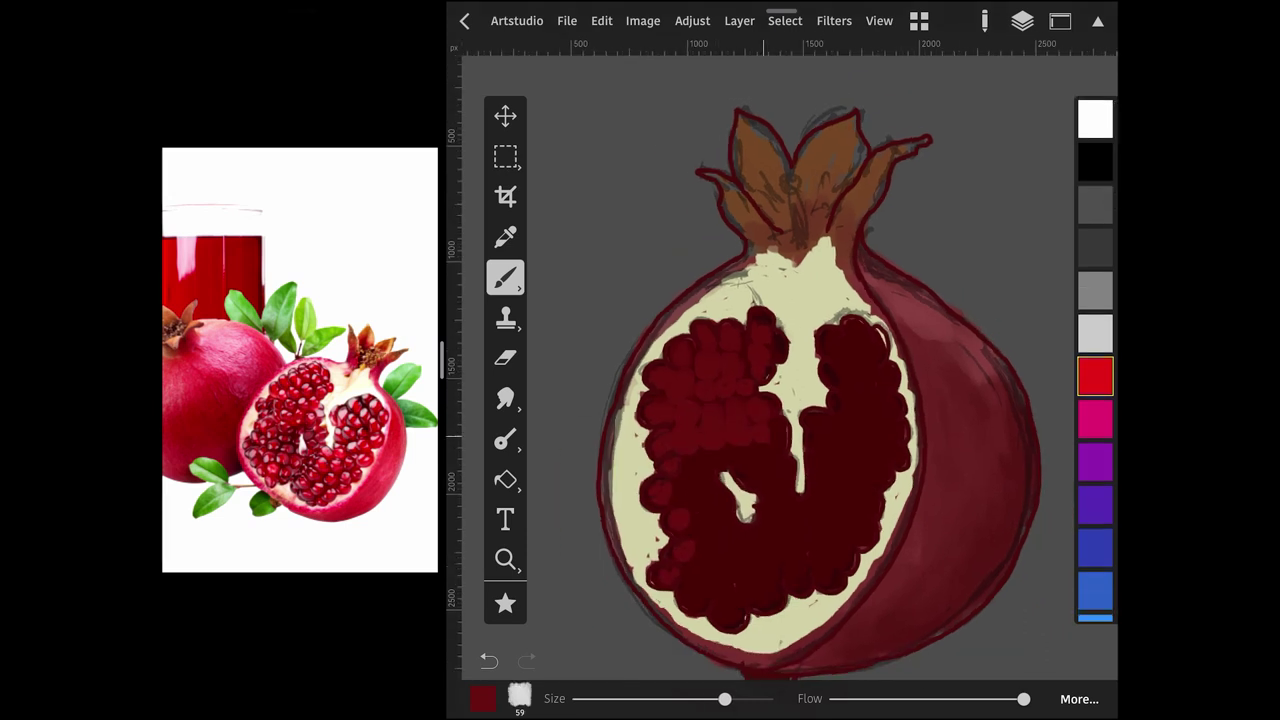
left_click(718, 463)
Dab lighter seeds over the lower-middle and lower seed areas.
left_click(754, 481)
left_click(719, 495)
left_click(743, 524)
left_click(776, 501)
left_click(682, 493)
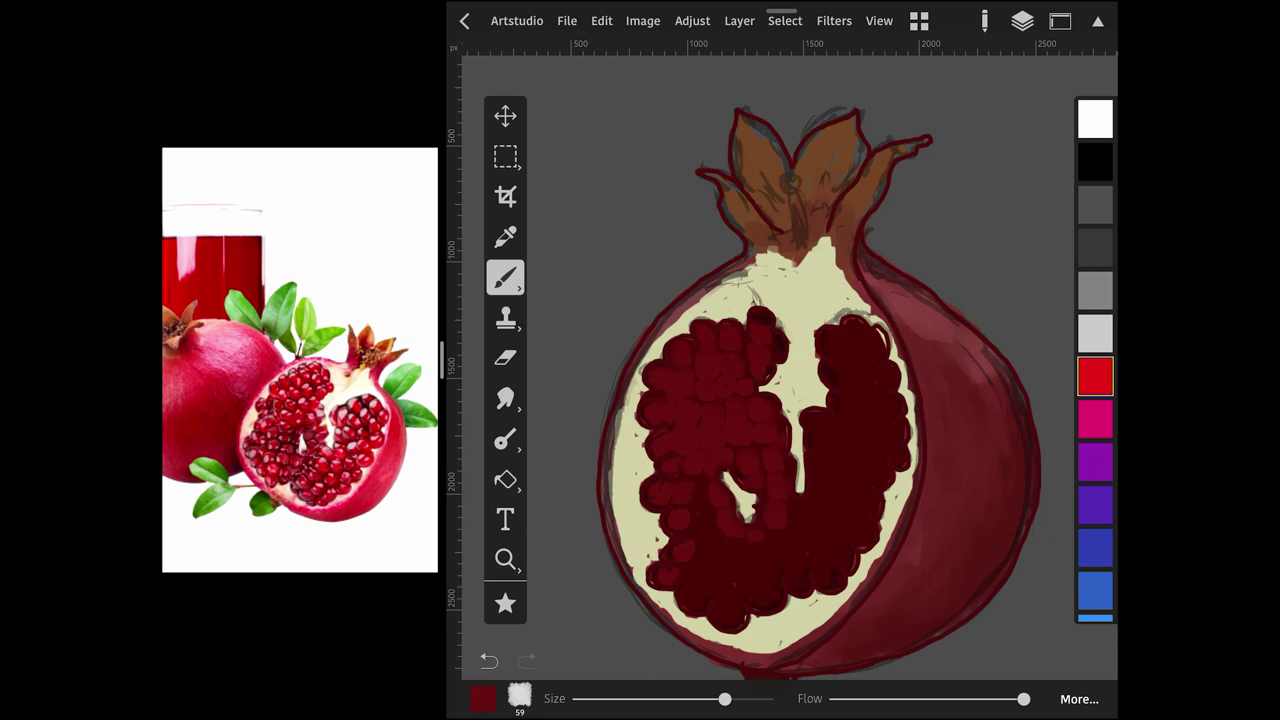
left_click(699, 525)
left_click(699, 573)
left_click(721, 536)
left_click(722, 593)
left_click(761, 598)
left_click(779, 543)
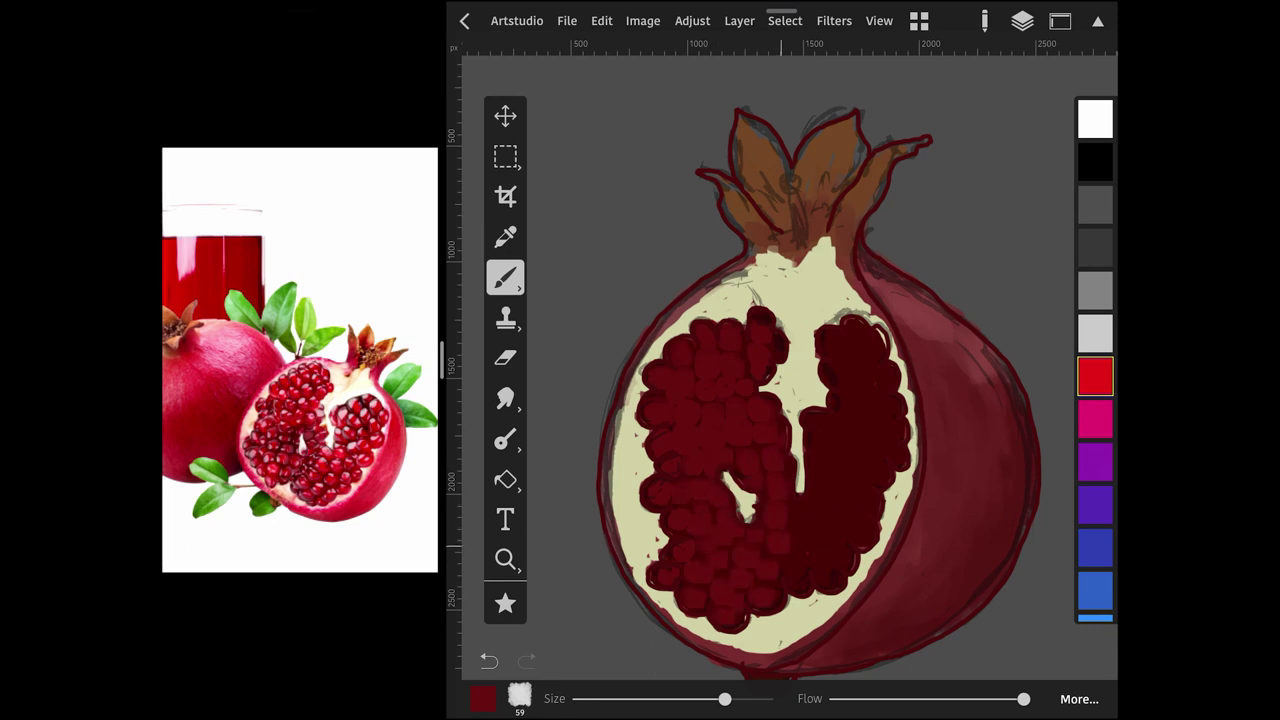
left_click(821, 571)
Dab lighter seeds over the dark right and upper-right seeds.
left_click(858, 531)
left_click(868, 506)
left_click(815, 428)
left_click(818, 476)
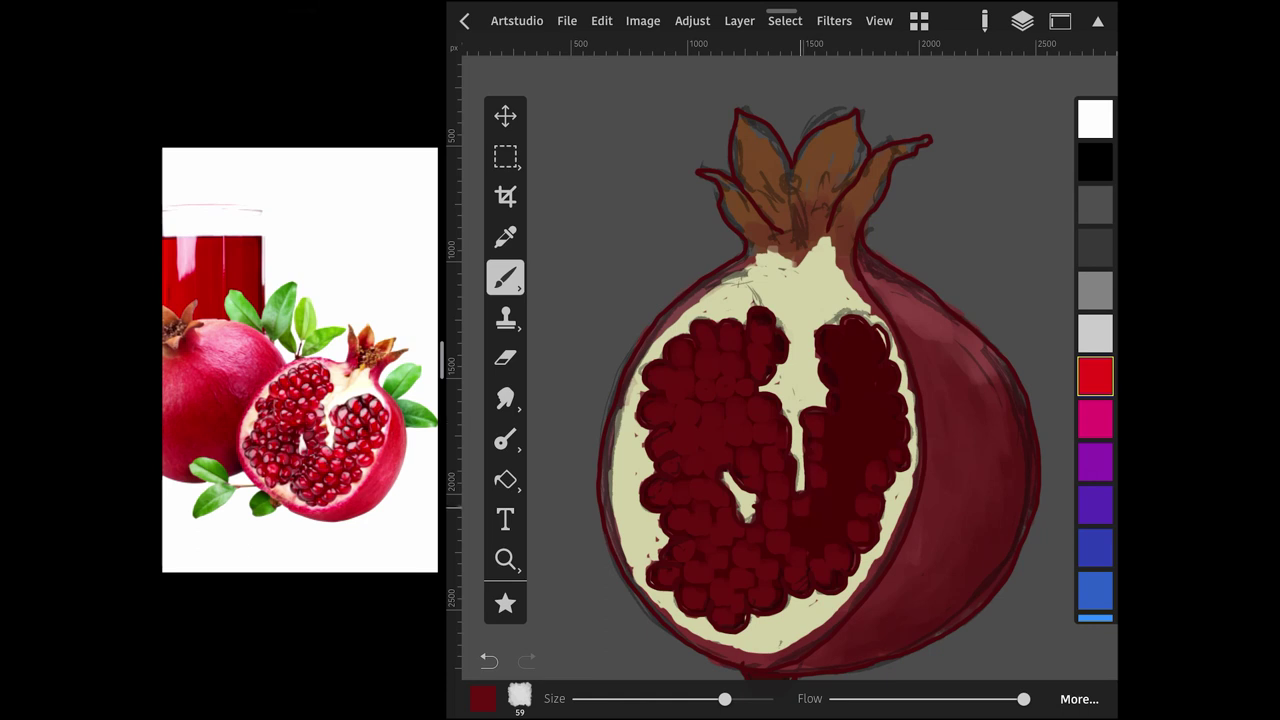
left_click(832, 347)
left_click(877, 342)
left_click(856, 361)
left_click(856, 397)
left_click(852, 420)
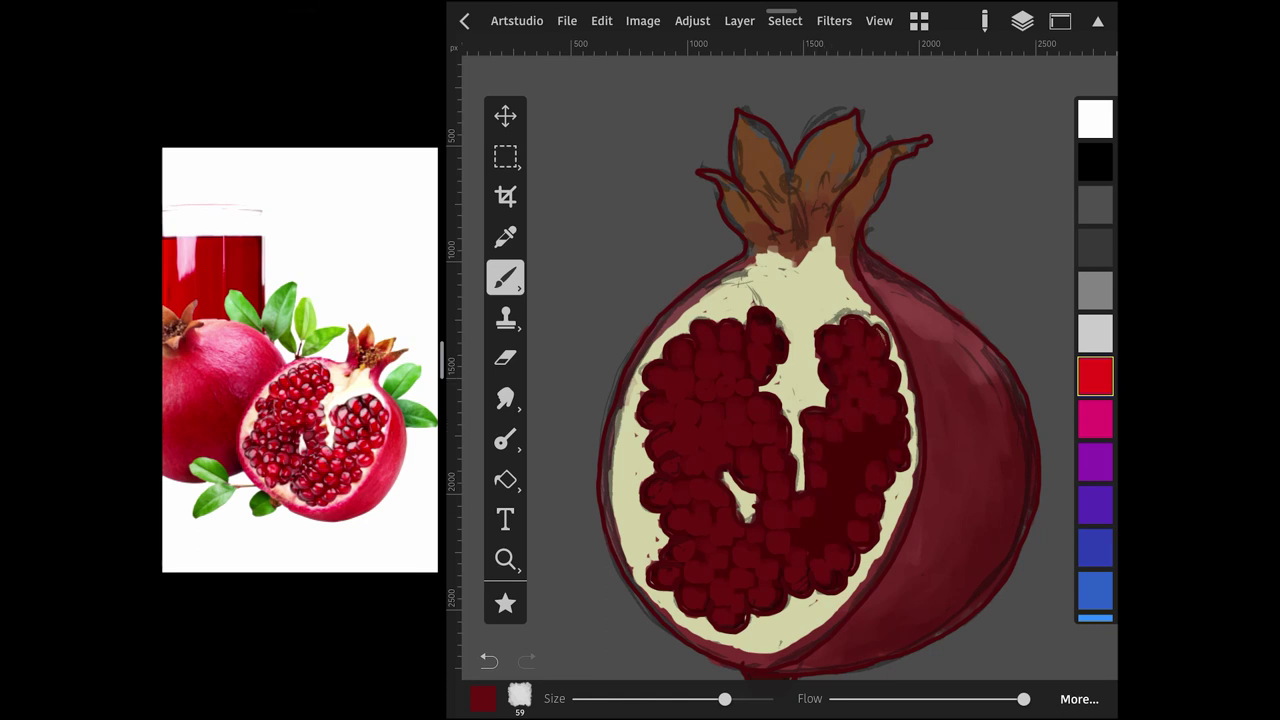
left_click(842, 453)
Dab a few small seeds in the lower seed area, then open the Color Editor.
left_click(838, 479)
left_click(824, 459)
left_click(836, 503)
left_click(808, 528)
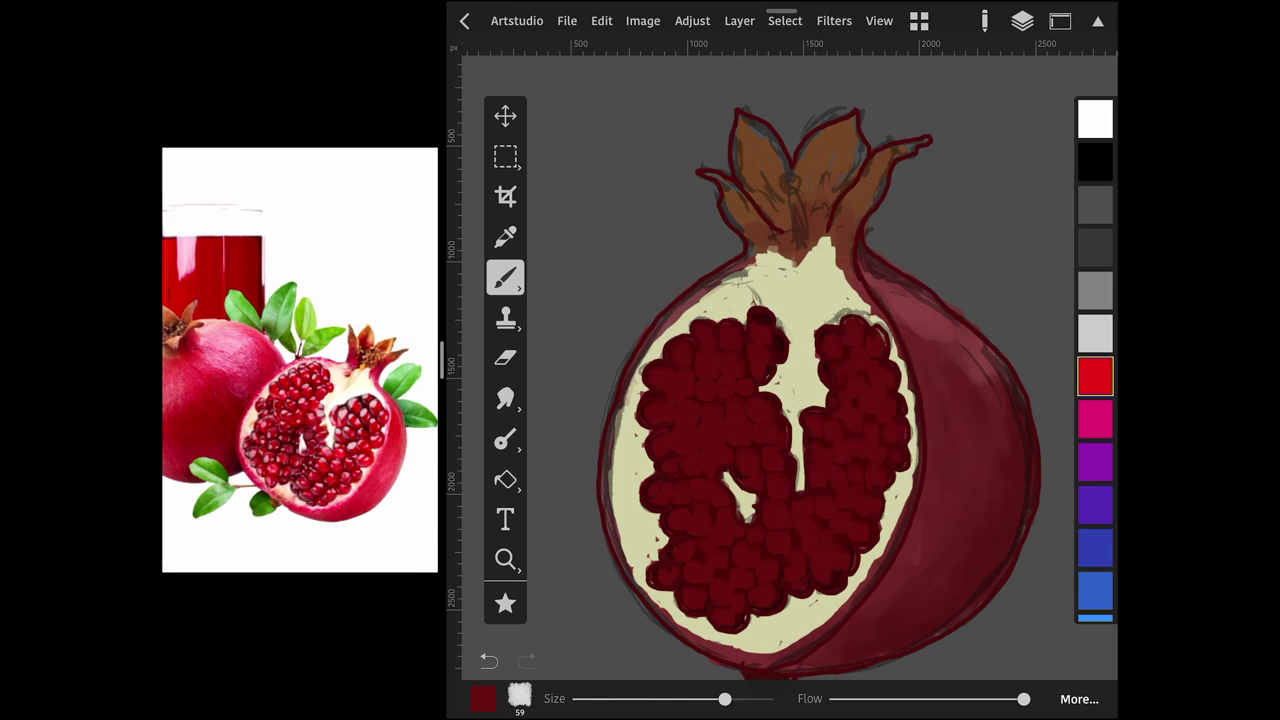
scroll(830, 380, "down", 5)
scroll(830, 380, "up", 5)
left_click(482, 698)
Pick a slightly darker red and shrink the brush to about 7.
left_click(609, 249)
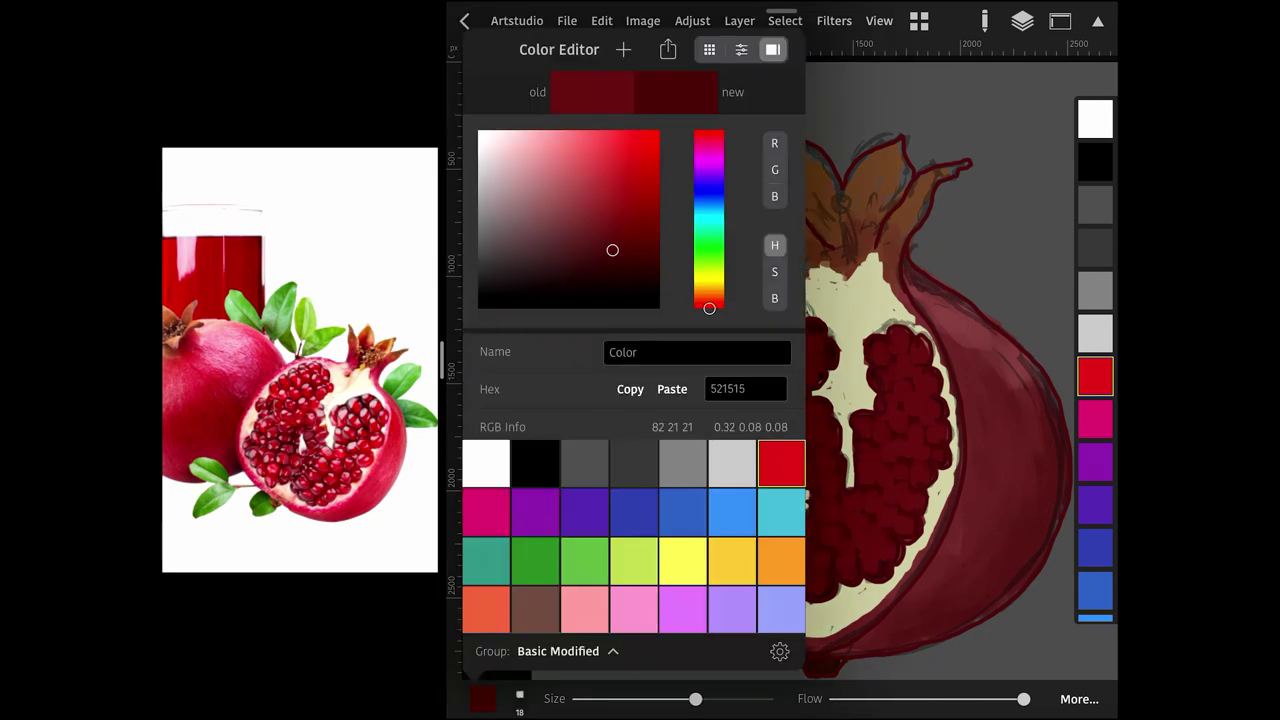
left_click(482, 698)
scroll(830, 380, "up", 3)
mouse_move(695, 698)
left_mouse_down()
mouse_move(669, 698)
mouse_move(684, 698)
left_mouse_up()
left_click(482, 698)
Add Layer 6 and outline the seeds with dark red strokes.
left_click(1022, 20)
left_click(828, 592)
left_click(1022, 20)
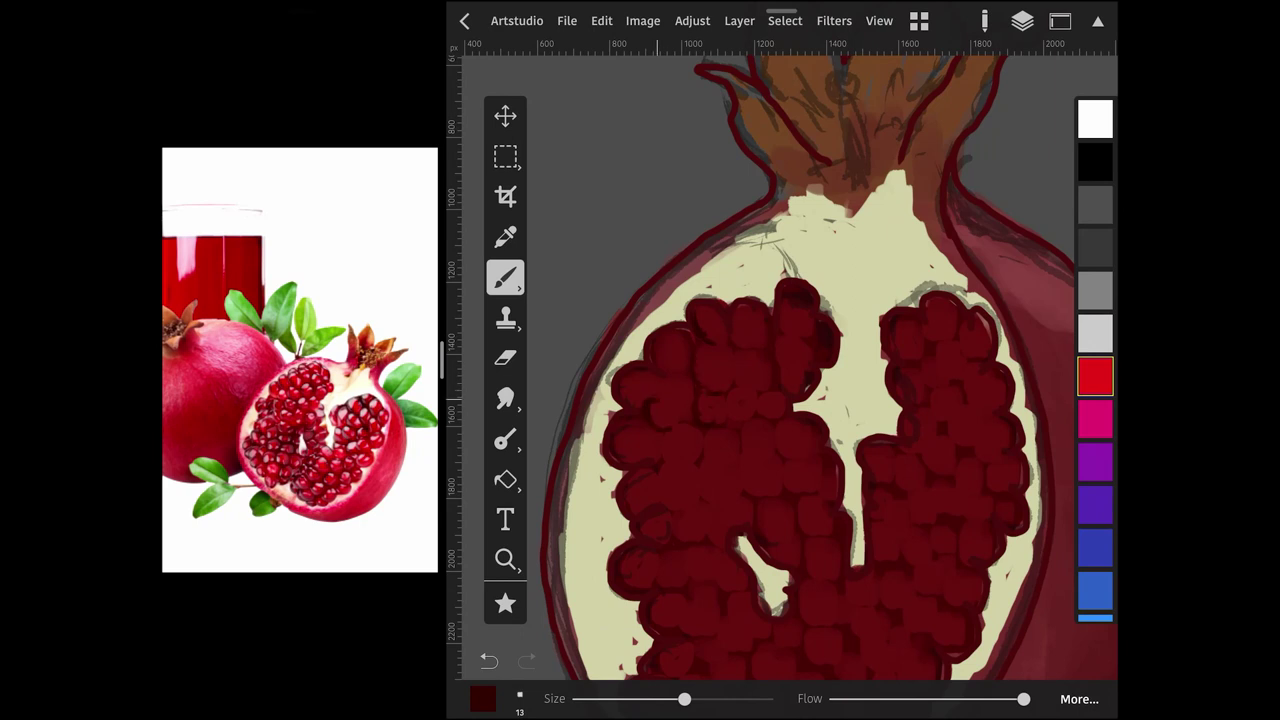
scroll(782, 360, "down", 3)
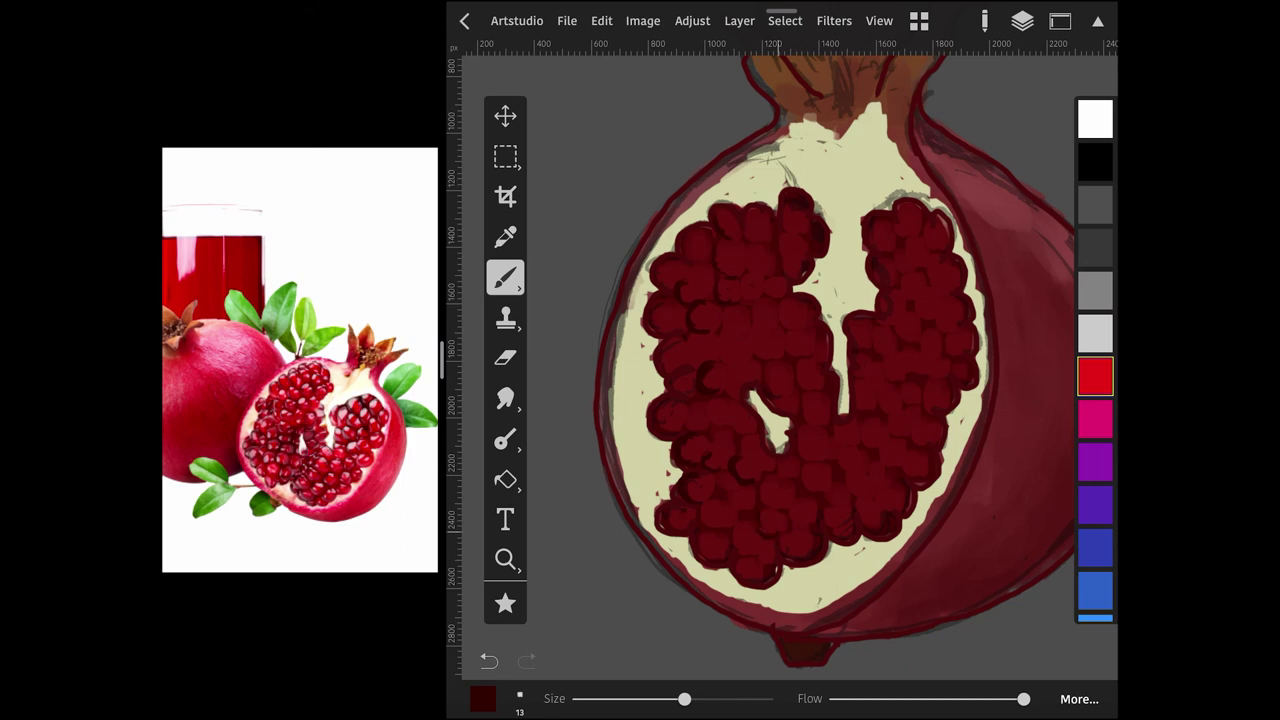
left_click_drag(752, 330, 778, 356)
scroll(782, 360, "down", 2)
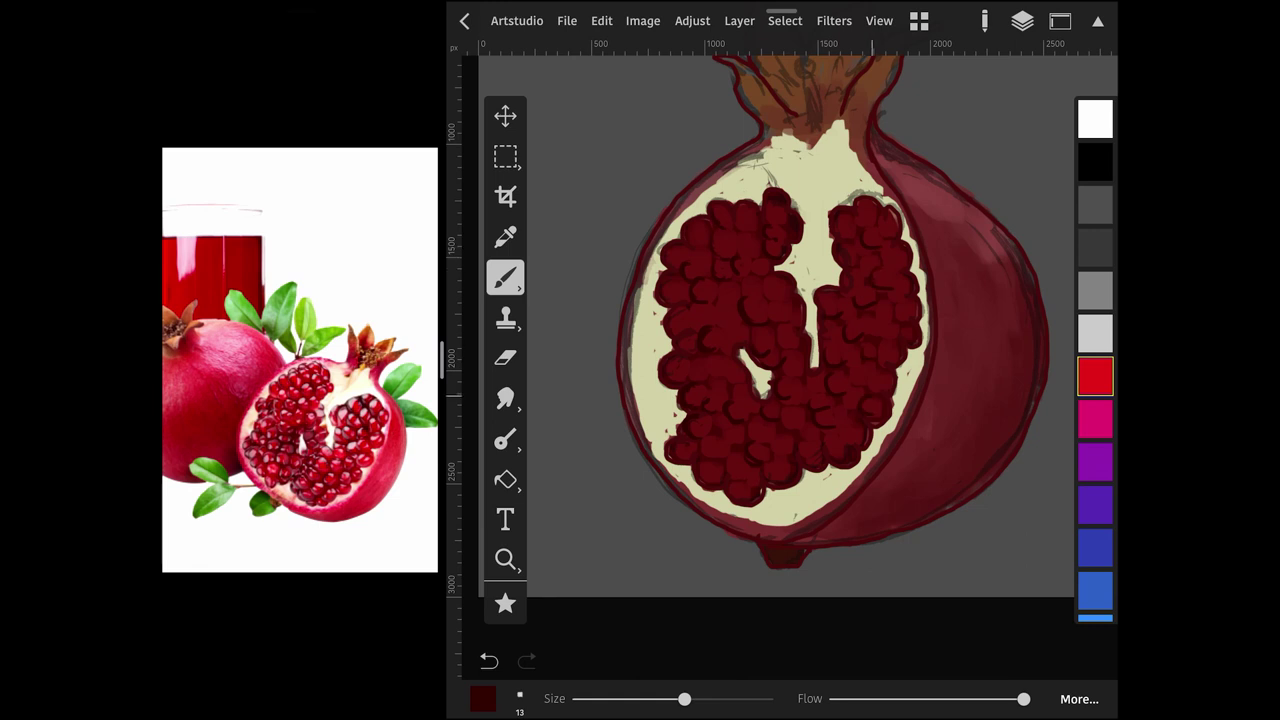
scroll(782, 330, "down", 5)
scroll(862, 330, "up", 2)
Pick a brighter red, enlarge the brush past about 43 and lower its flow.
left_click(1022, 20)
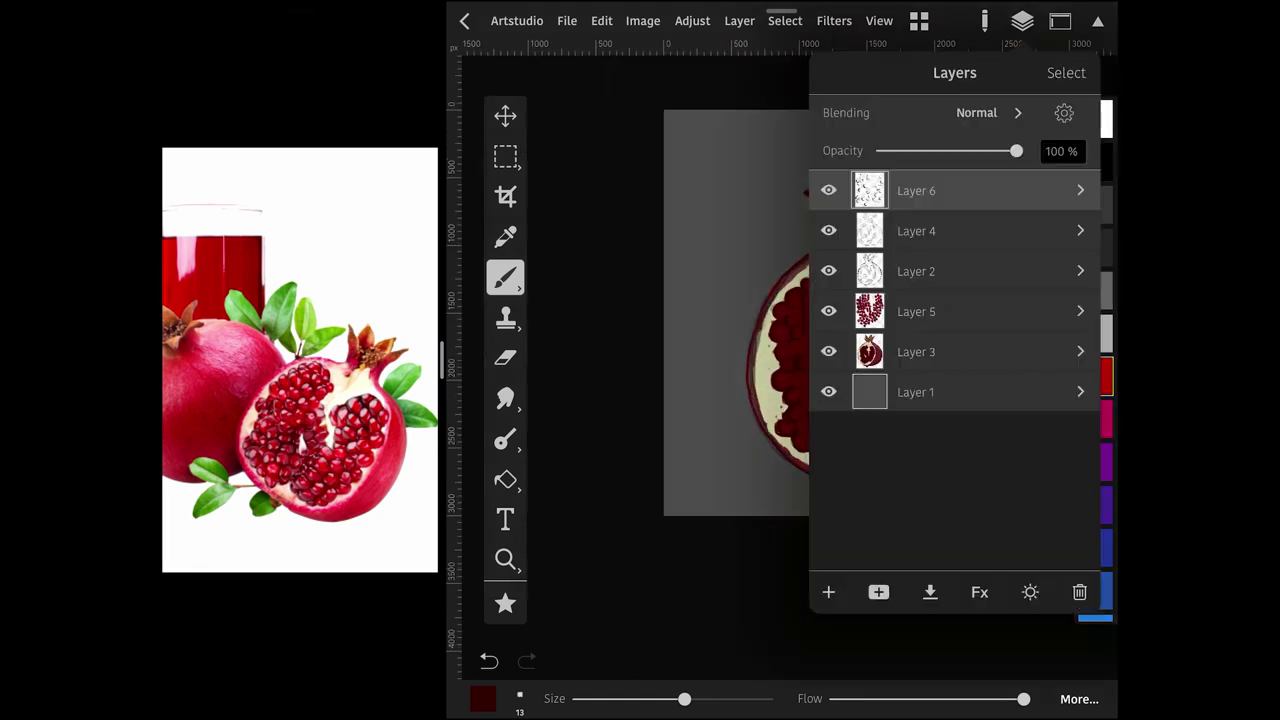
scroll(862, 330, "up", 3)
left_click(483, 698)
left_click(610, 230)
left_click(483, 698)
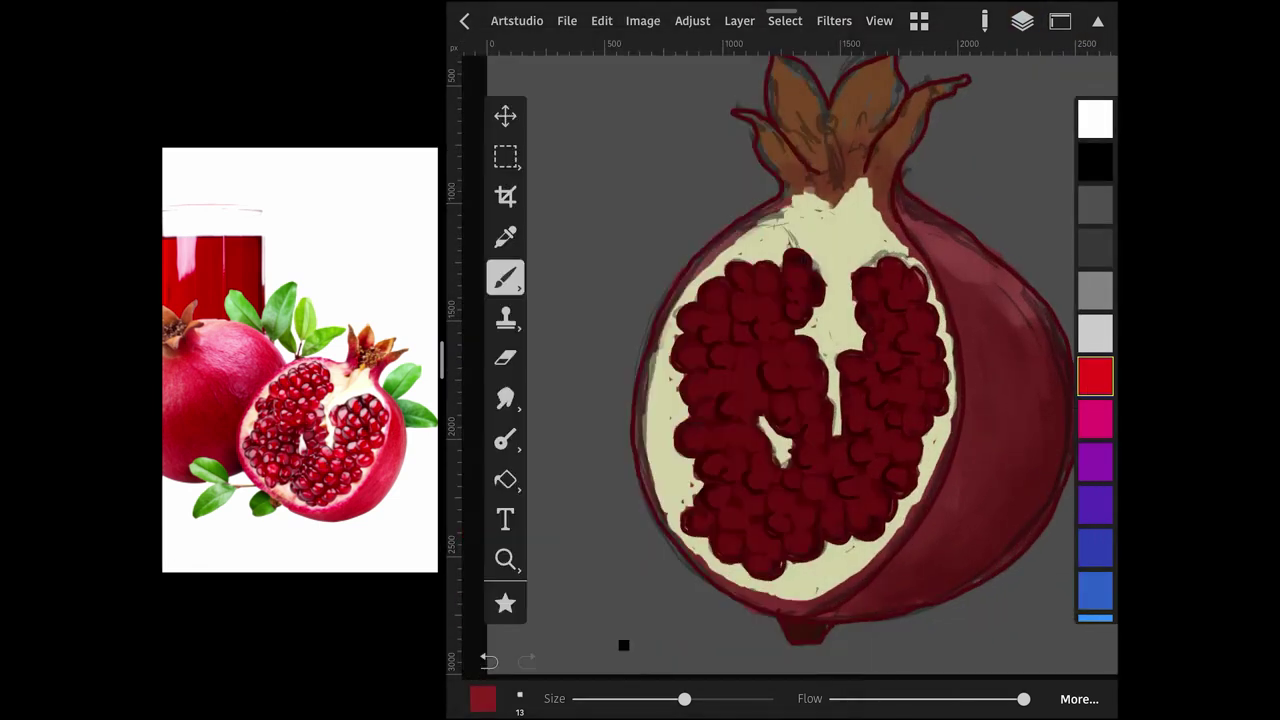
left_click_drag(684, 698, 722, 698)
left_click_drag(1023, 698, 969, 698)
left_click_drag(722, 698, 745, 698)
left_click_drag(969, 698, 932, 698)
Choose a lighter red, size about 26 with lower flow, and dab highlights on upper seeds.
left_click(483, 698)
left_click(580, 191)
left_click_drag(745, 698, 712, 698)
left_click_drag(932, 698, 916, 698)
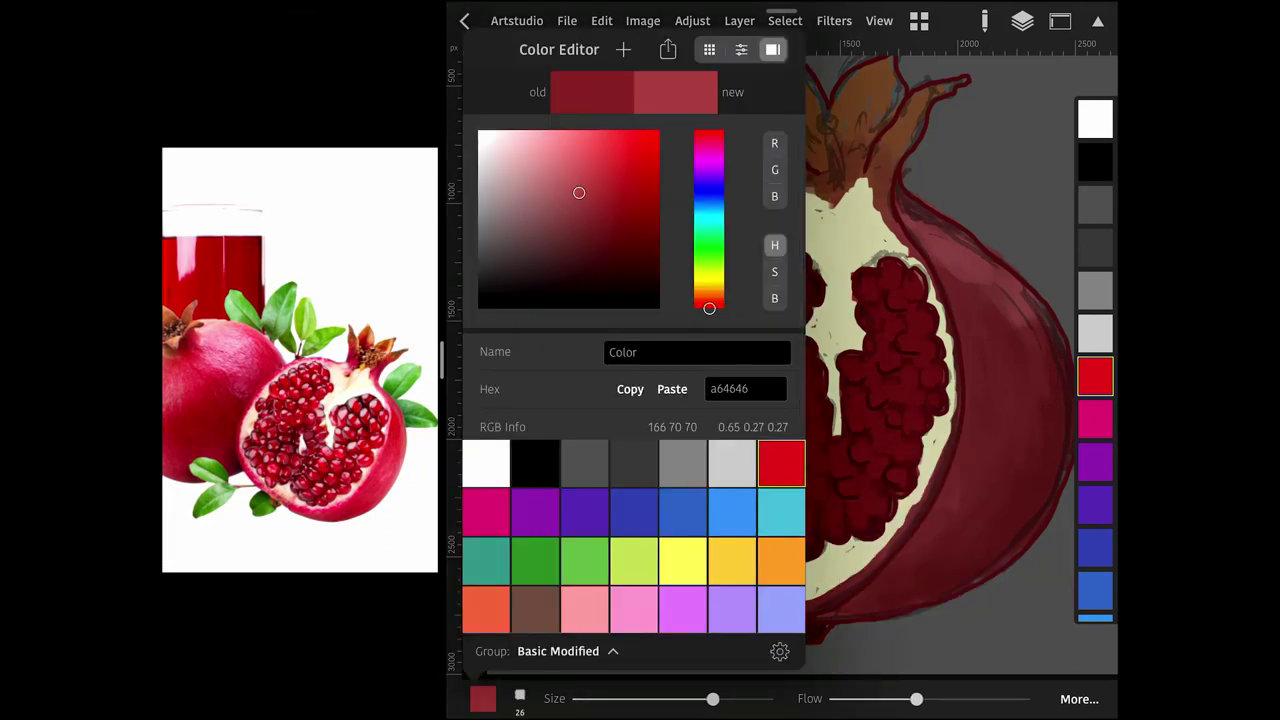
left_click(483, 698)
left_click(717, 353)
left_click(696, 380)
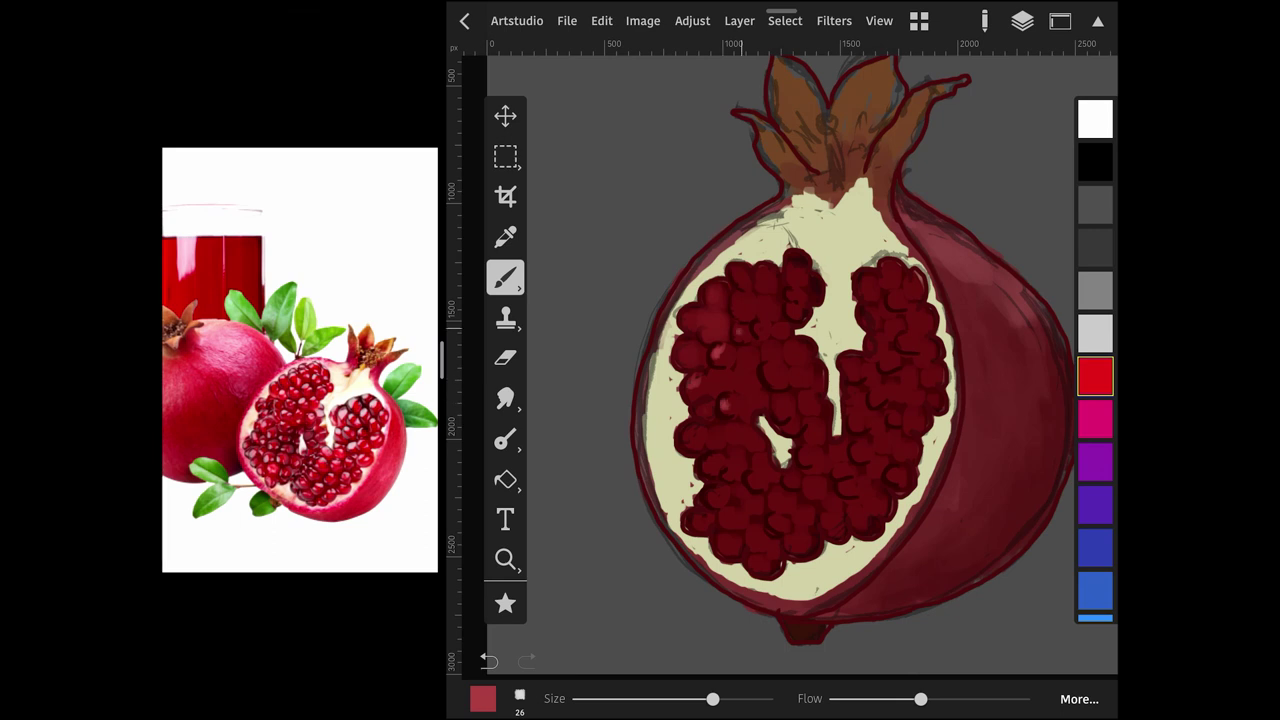
left_click(741, 357)
left_click(745, 377)
left_click(715, 380)
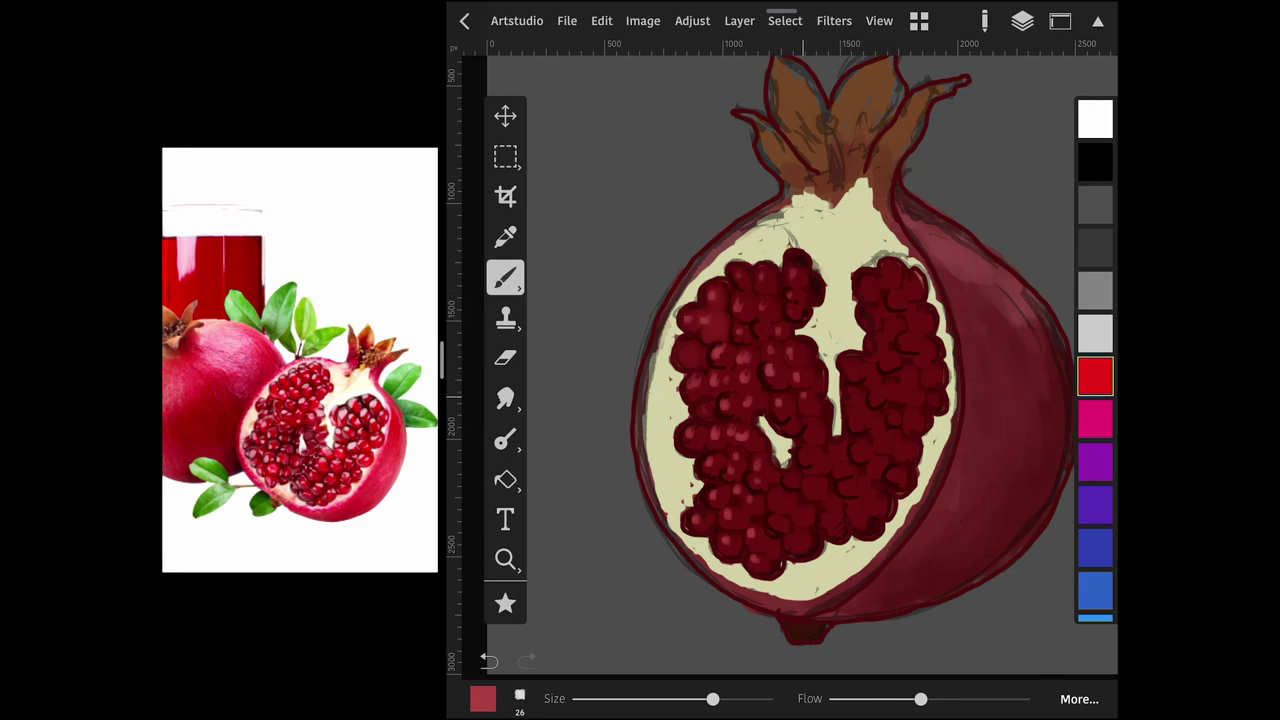
Use a large textured brush (about 129) to dab highlights over the left, centre and right seed clusters.
scroll(795, 340, "down", 5)
scroll(795, 340, "up", 5)
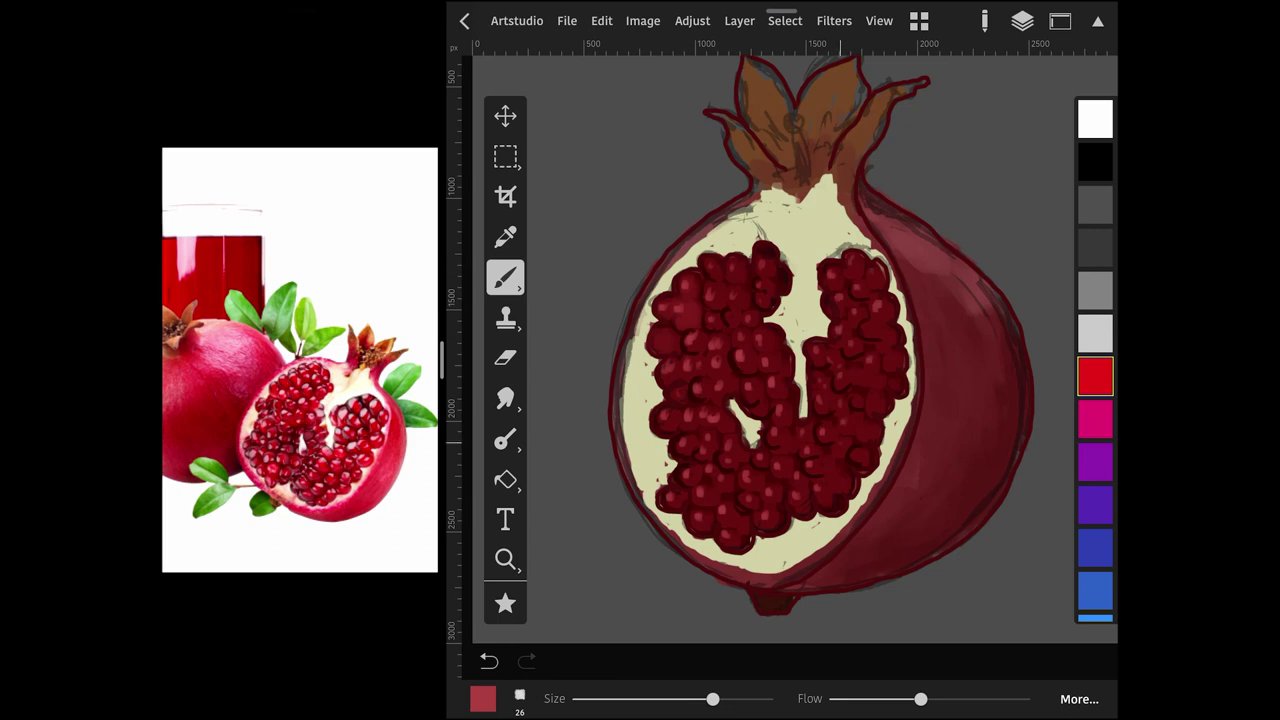
left_click_drag(716, 366, 741, 290)
left_click_drag(720, 388, 714, 416)
mouse_move(710, 484)
left_mouse_down()
mouse_move(678, 492)
mouse_move(753, 506)
mouse_move(776, 437)
mouse_move(748, 357)
mouse_move(826, 492)
left_mouse_up()
left_click_drag(832, 442, 843, 480)
mouse_move(840, 378)
left_mouse_down()
mouse_move(848, 315)
mouse_move(872, 274)
left_mouse_up()
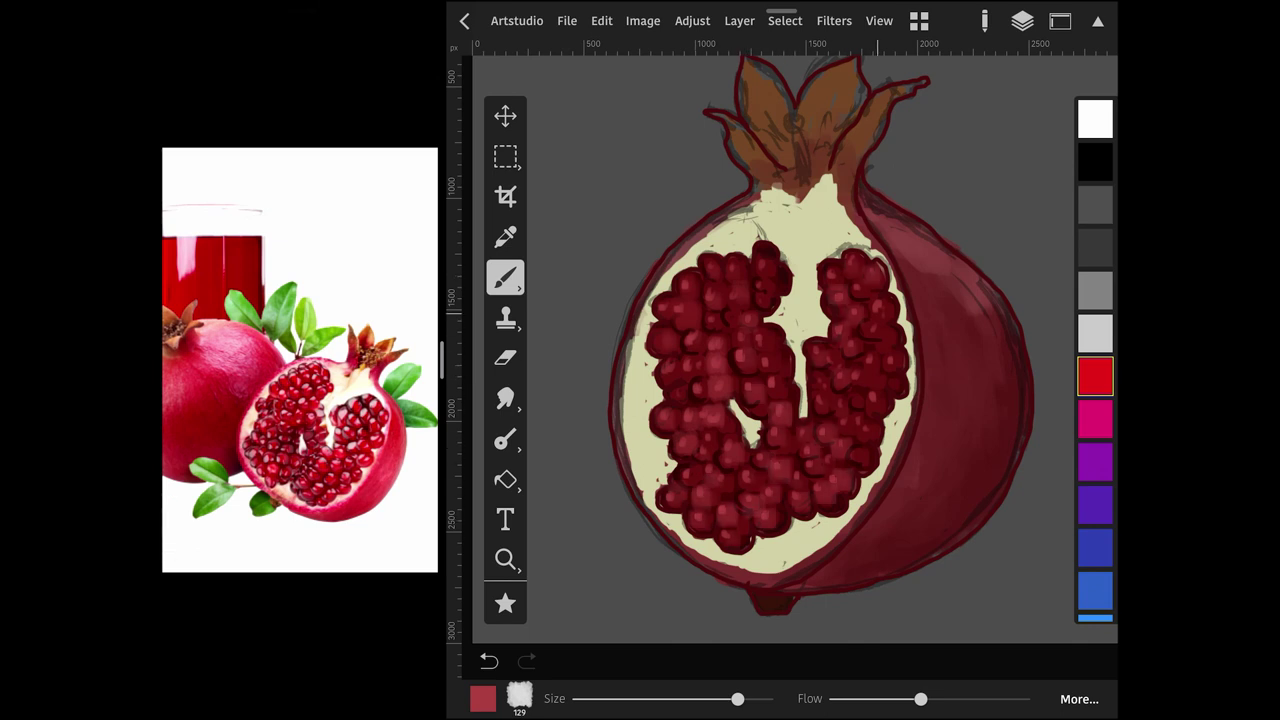
mouse_move(876, 336)
left_mouse_down()
mouse_move(877, 402)
mouse_move(886, 388)
left_mouse_up()
mouse_move(674, 375)
left_mouse_down()
mouse_move(691, 345)
mouse_move(660, 341)
left_mouse_up()
left_click_drag(764, 330, 776, 390)
scroll(795, 342, "down", 5)
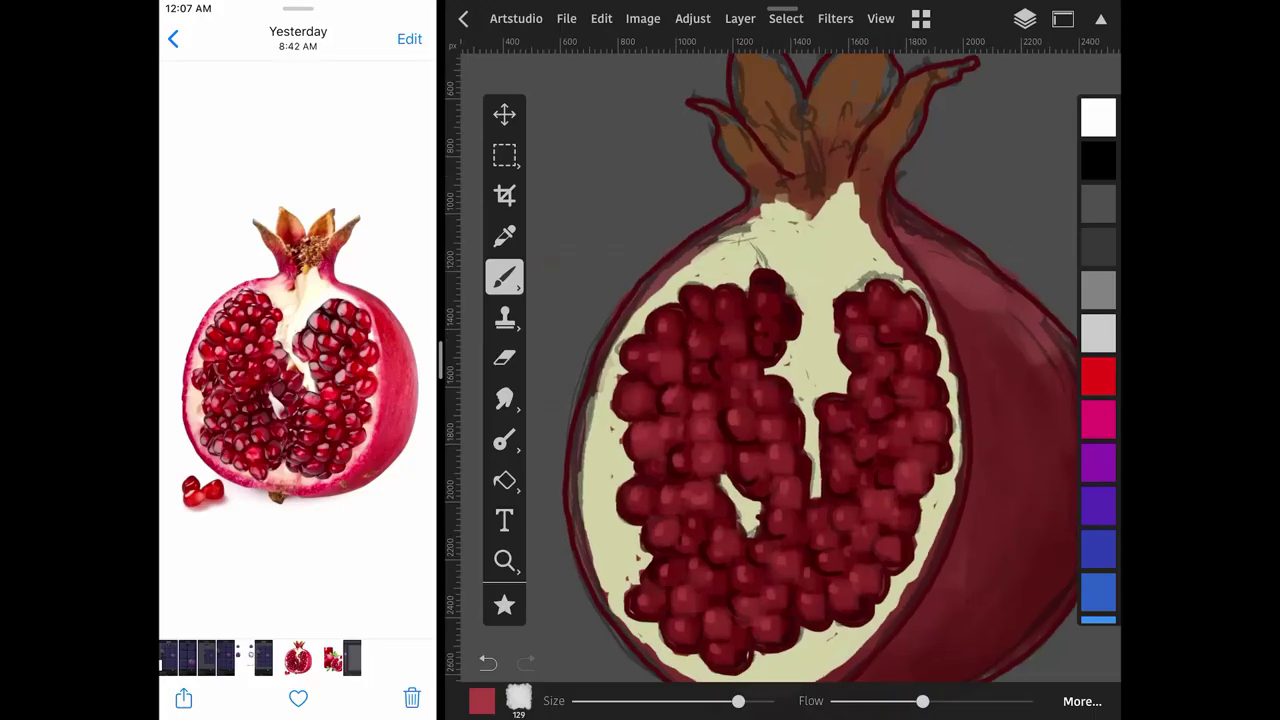
With a fine pencil brush, trace and sharpen the pomegranate's left outline up to the crown.
left_click(518, 700)
left_click(600, 560)
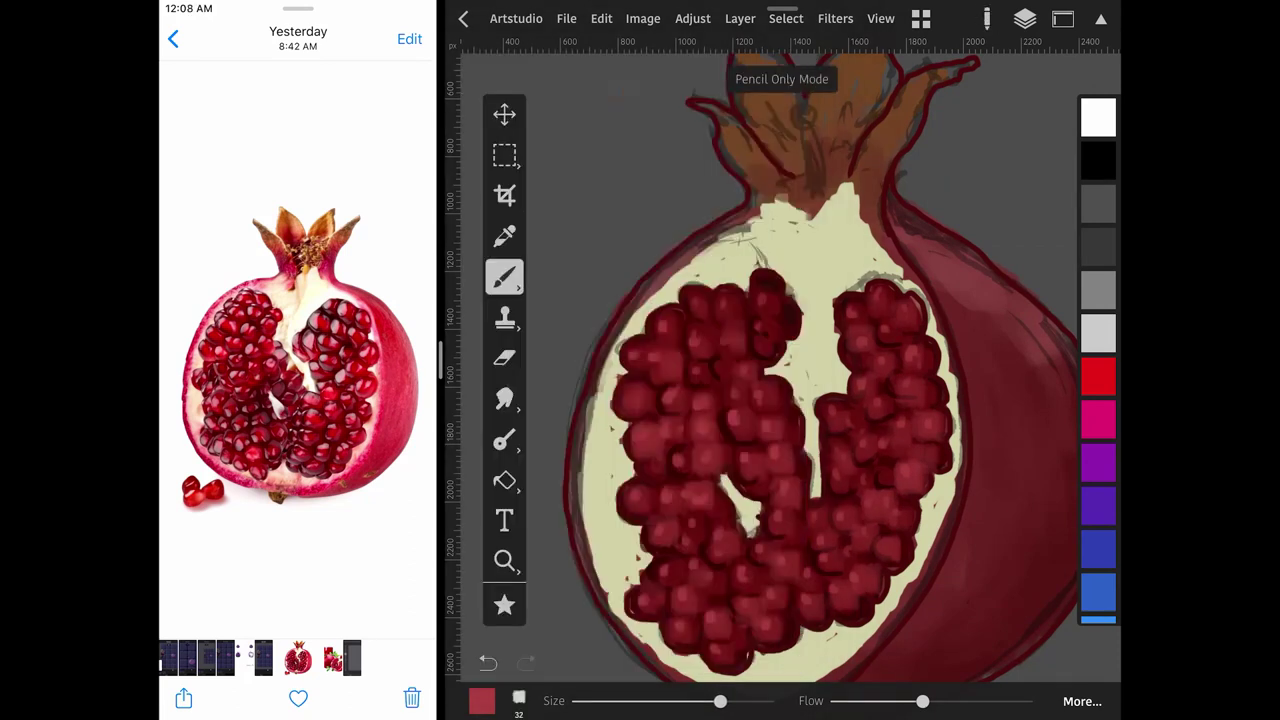
mouse_move(672, 268)
left_mouse_down()
mouse_move(615, 335)
mouse_move(580, 440)
mouse_move(580, 550)
mouse_move(600, 600)
left_mouse_up()
mouse_move(595, 420)
left_mouse_down()
mouse_move(610, 345)
mouse_move(750, 200)
left_mouse_up()
left_click_drag(584, 508, 612, 605)
scroll(780, 360, "down", 3)
mouse_move(610, 480)
left_mouse_down()
mouse_move(640, 510)
mouse_move(725, 540)
mouse_move(770, 525)
mouse_move(895, 360)
left_mouse_up()
With a smaller brush and darker red, stroke along the left rind and the right rind's inner edge.
left_click_drag(720, 700, 711, 700)
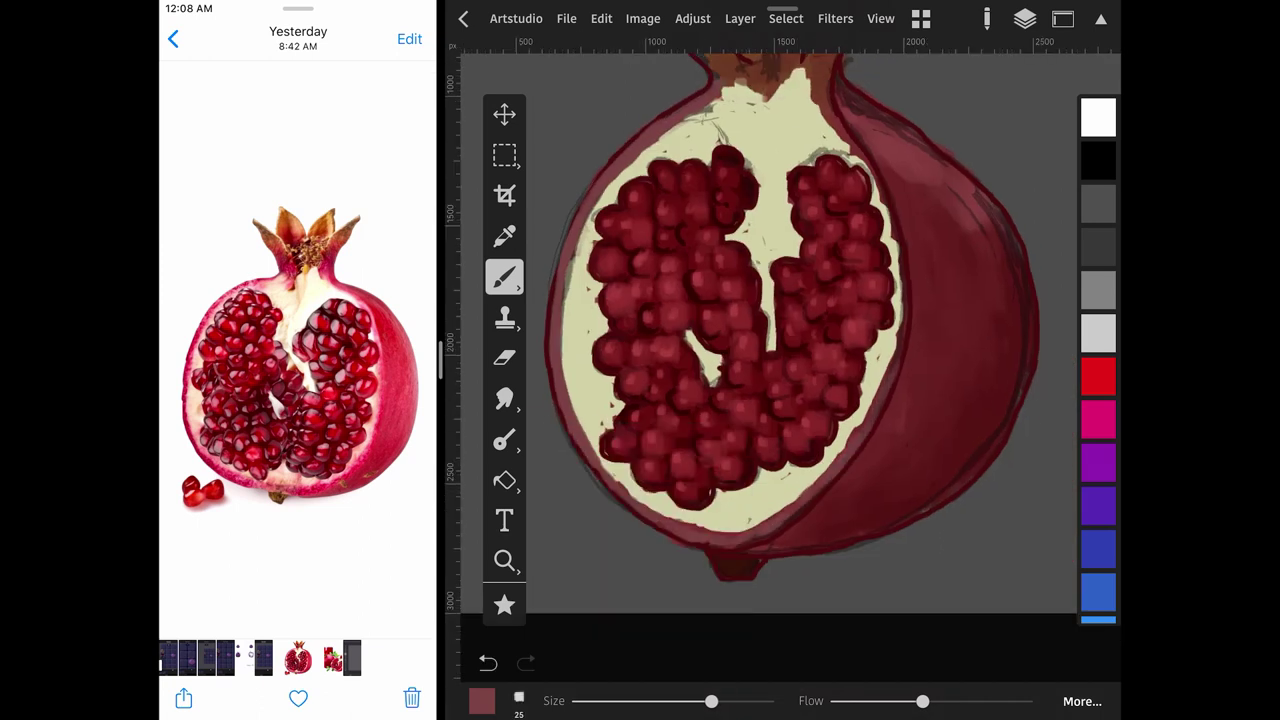
mouse_move(830, 95)
left_mouse_down()
mouse_move(866, 150)
mouse_move(905, 275)
mouse_move(860, 436)
left_mouse_up()
scroll(780, 350, "up", 2)
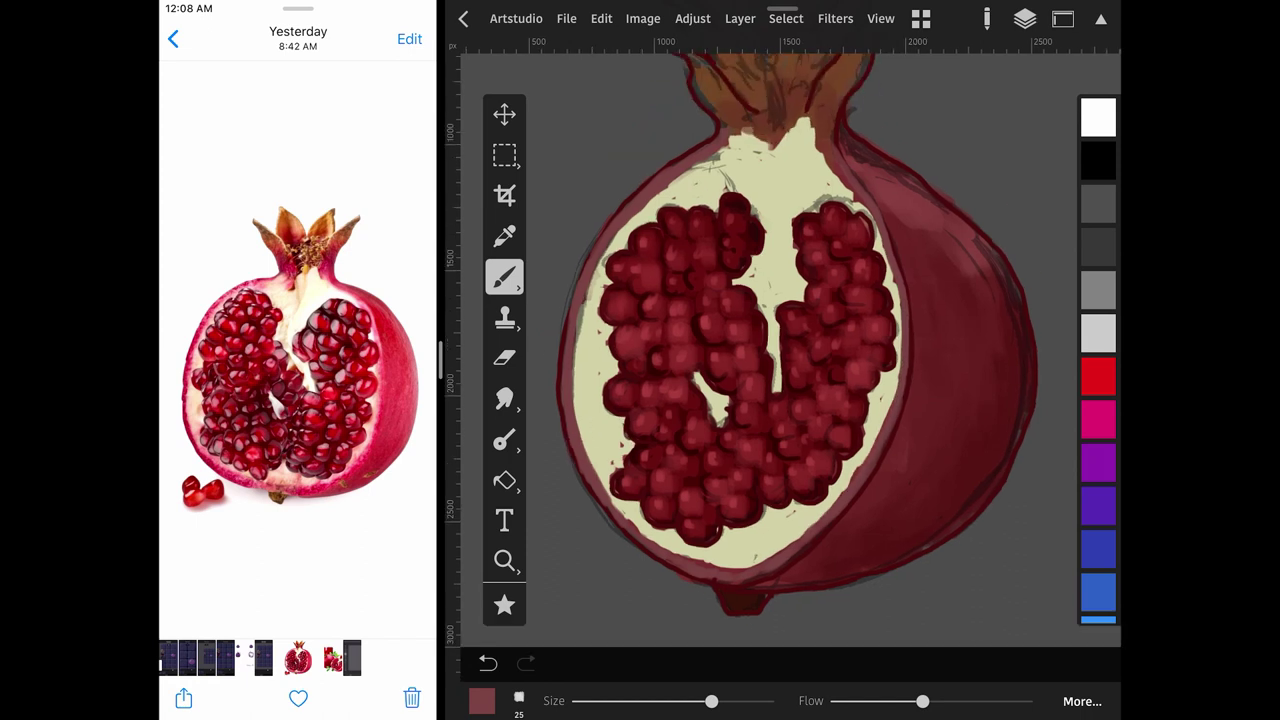
left_click(686, 150)
mouse_move(720, 138)
left_mouse_down()
mouse_move(604, 226)
mouse_move(556, 345)
left_mouse_up()
mouse_move(705, 135)
left_mouse_down()
mouse_move(636, 192)
mouse_move(578, 270)
mouse_move(553, 362)
mouse_move(562, 462)
mouse_move(630, 542)
mouse_move(712, 590)
left_mouse_up()
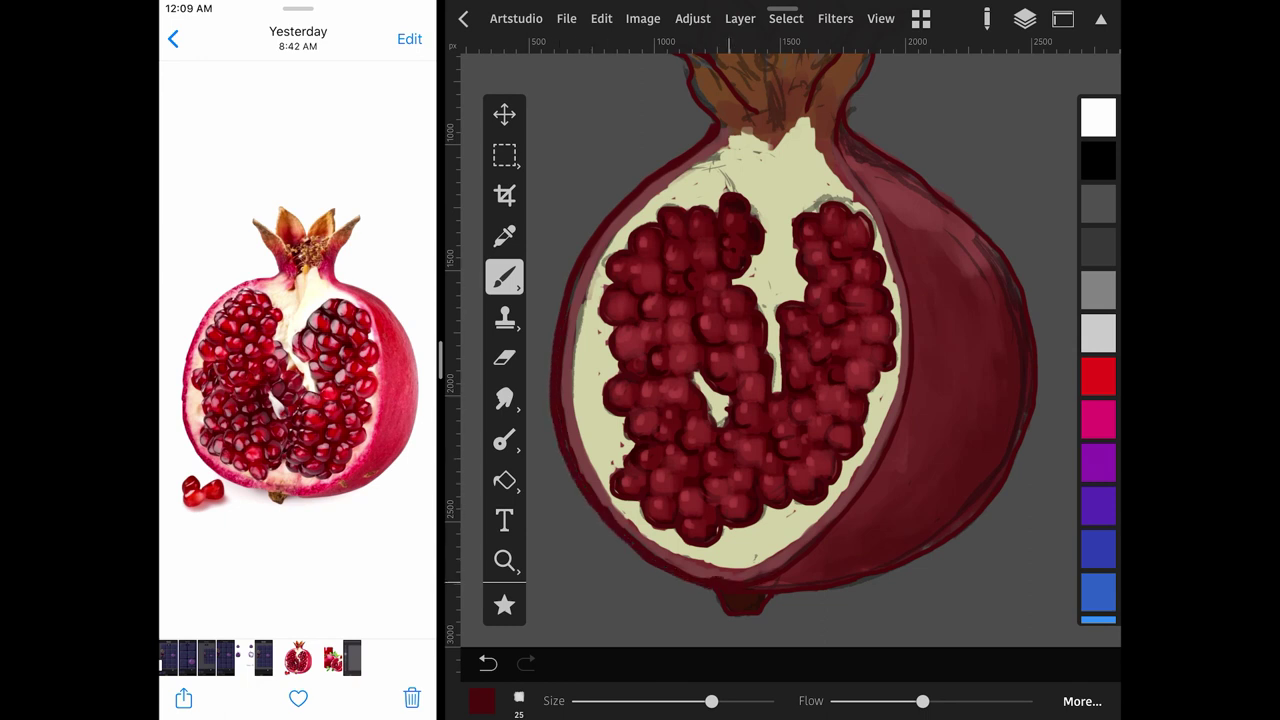
left_click_drag(826, 527, 911, 382)
mouse_move(840, 140)
left_mouse_down()
mouse_move(898, 240)
mouse_move(916, 388)
left_mouse_up()
scroll(770, 330, "down", 5)
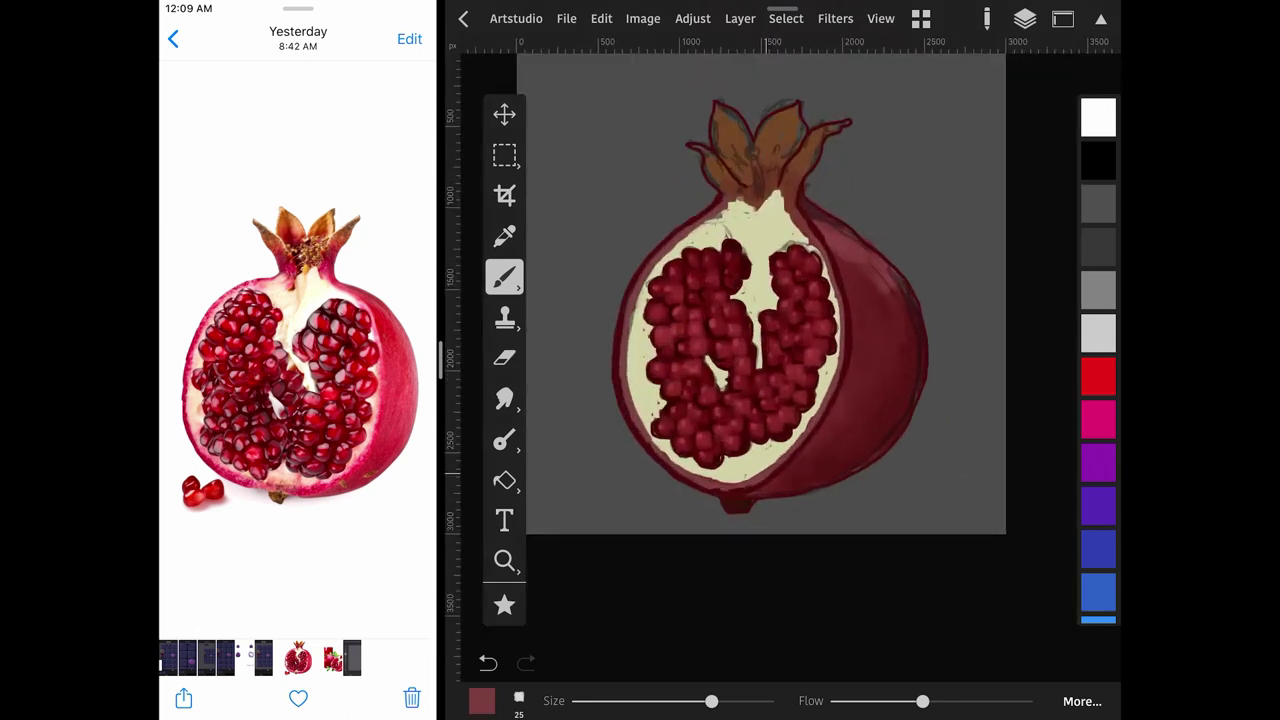
Choose pink bf6565 and set the brush size to about 22.
left_click(639, 321)
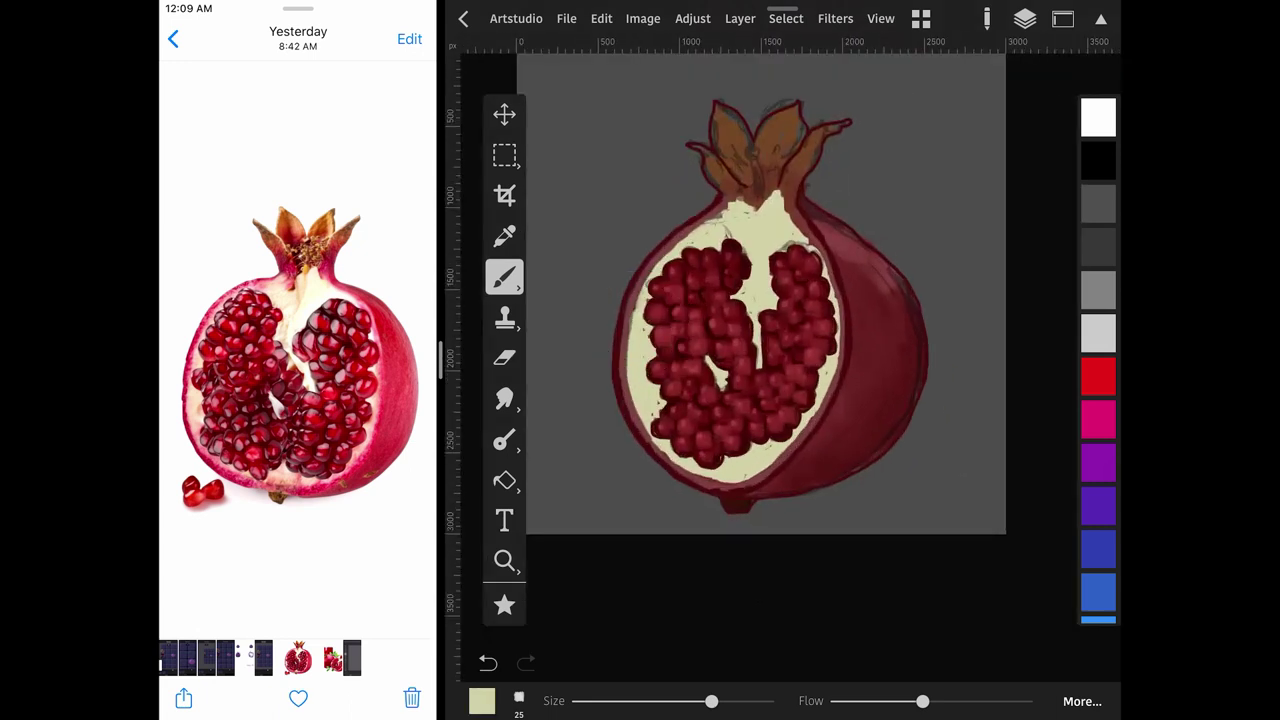
left_click(481, 700)
left_click(504, 236)
left_click(900, 350)
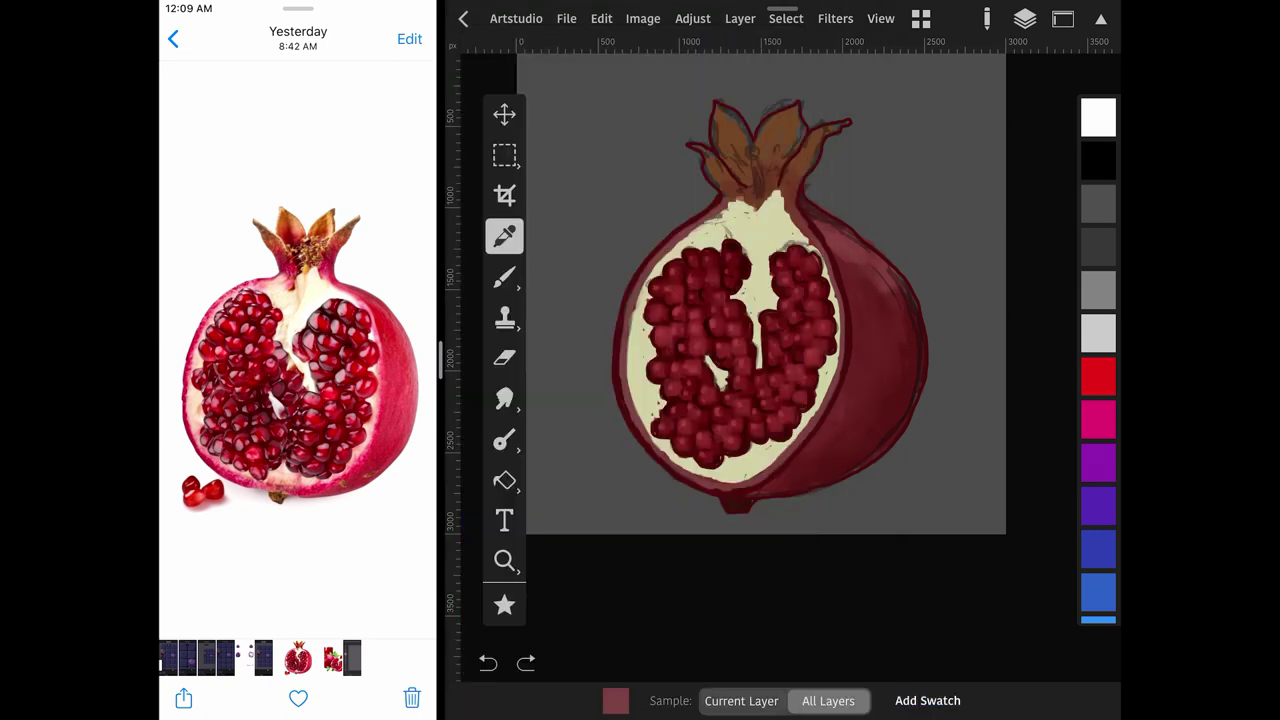
left_click(615, 700)
left_click(560, 174)
left_click(615, 700)
left_click(504, 277)
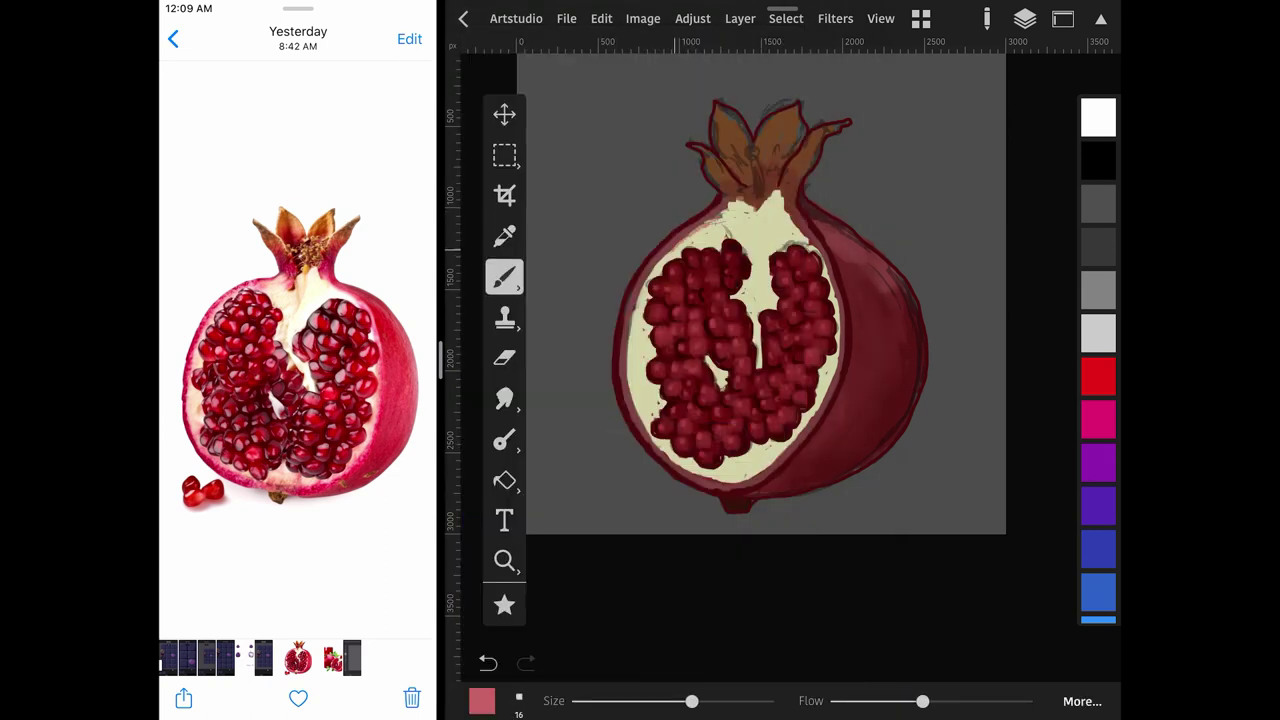
left_click(693, 700)
left_click_drag(693, 700, 704, 700)
Paint pink along the left flesh edge and up the right inner flesh edge.
mouse_move(665, 256)
left_mouse_down()
mouse_move(630, 344)
mouse_move(577, 404)
mouse_move(640, 515)
mouse_move(706, 546)
mouse_move(796, 474)
mouse_move(872, 316)
left_mouse_up()
scroll(760, 330, "up", 3)
scroll(780, 330, "up", 3)
scroll(780, 330, "up", 2)
mouse_move(766, 108)
left_mouse_down()
mouse_move(834, 210)
mouse_move(856, 272)
mouse_move(862, 388)
left_mouse_up()
scroll(780, 330, "down", 3)
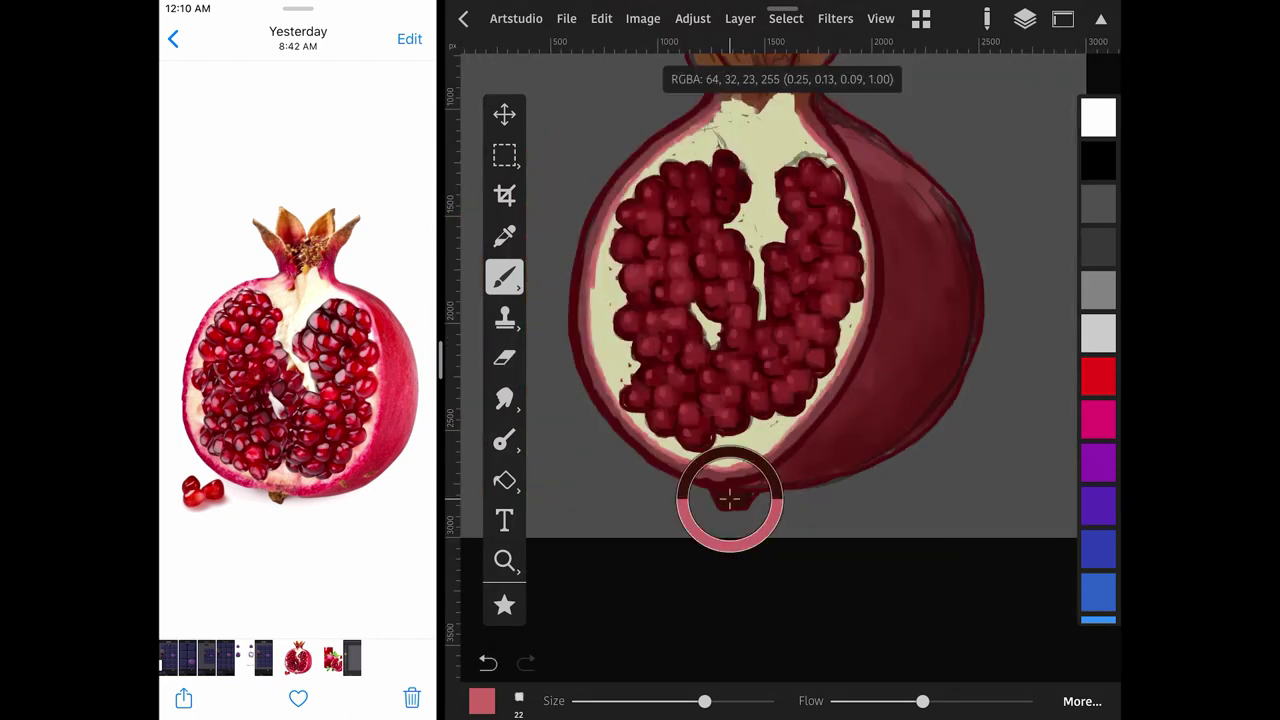
Eyedrop reds from the rind to set the next paint colour.
left_click(730, 498)
left_click_drag(730, 498, 776, 480)
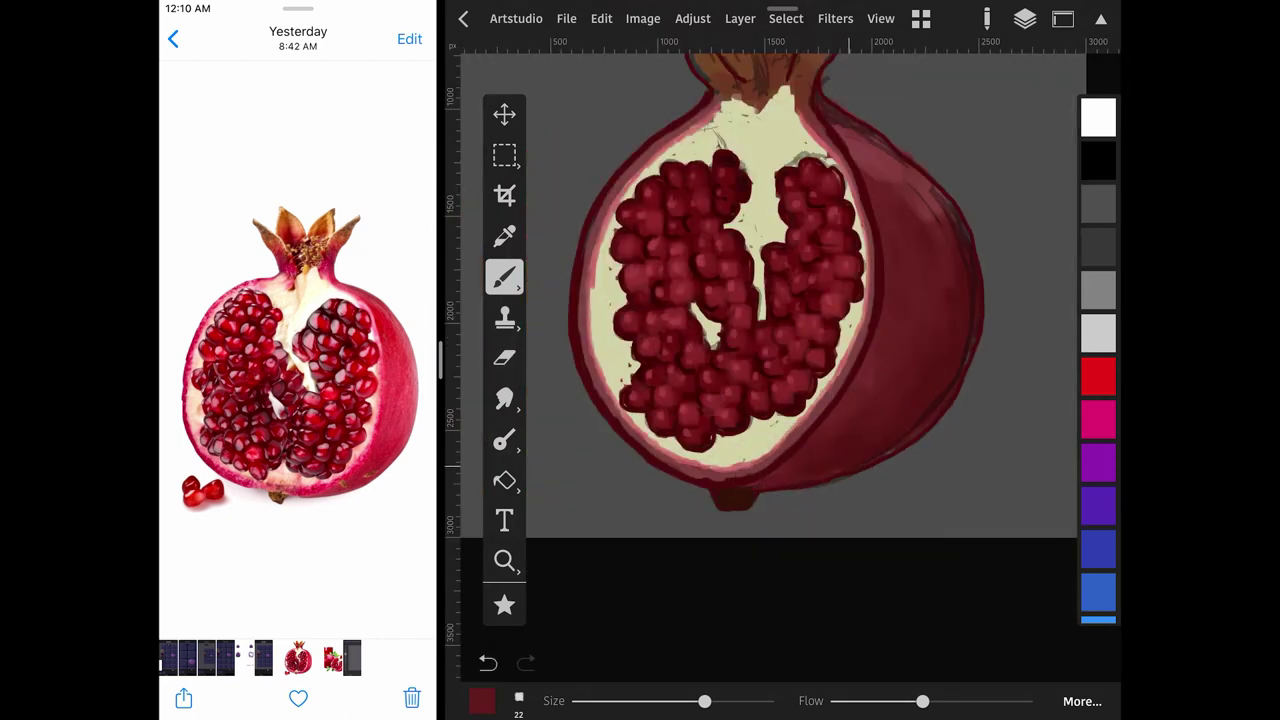
scroll(780, 300, "down", 3)
left_click(832, 238)
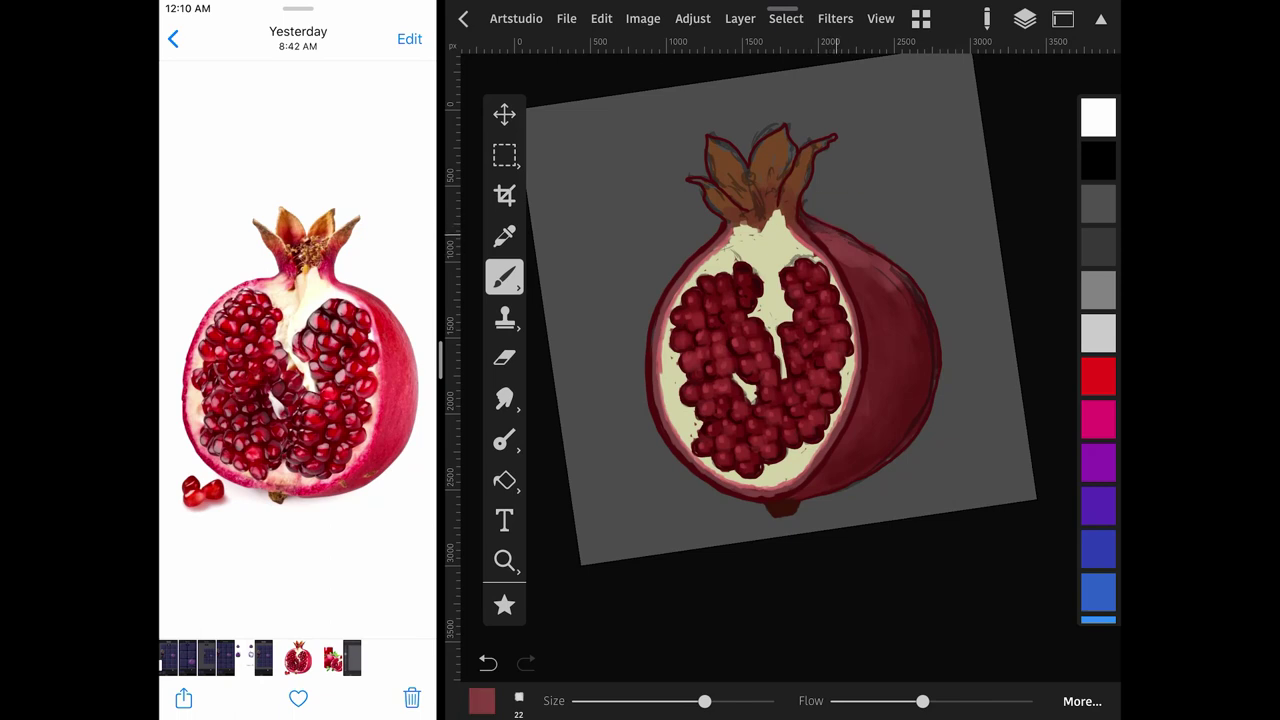
Cover the right-side highlight with textured dark red, then dab a sampled lighter red on the right rind.
left_click(906, 370)
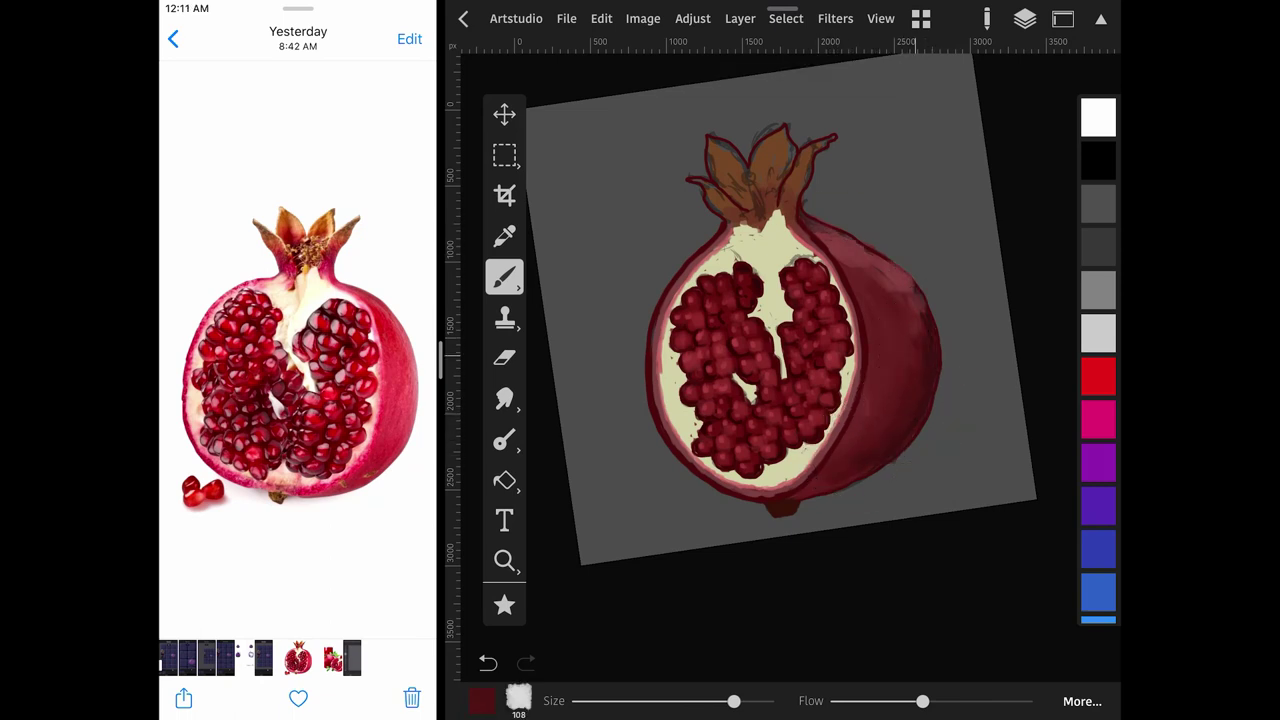
left_click_drag(920, 296, 903, 362)
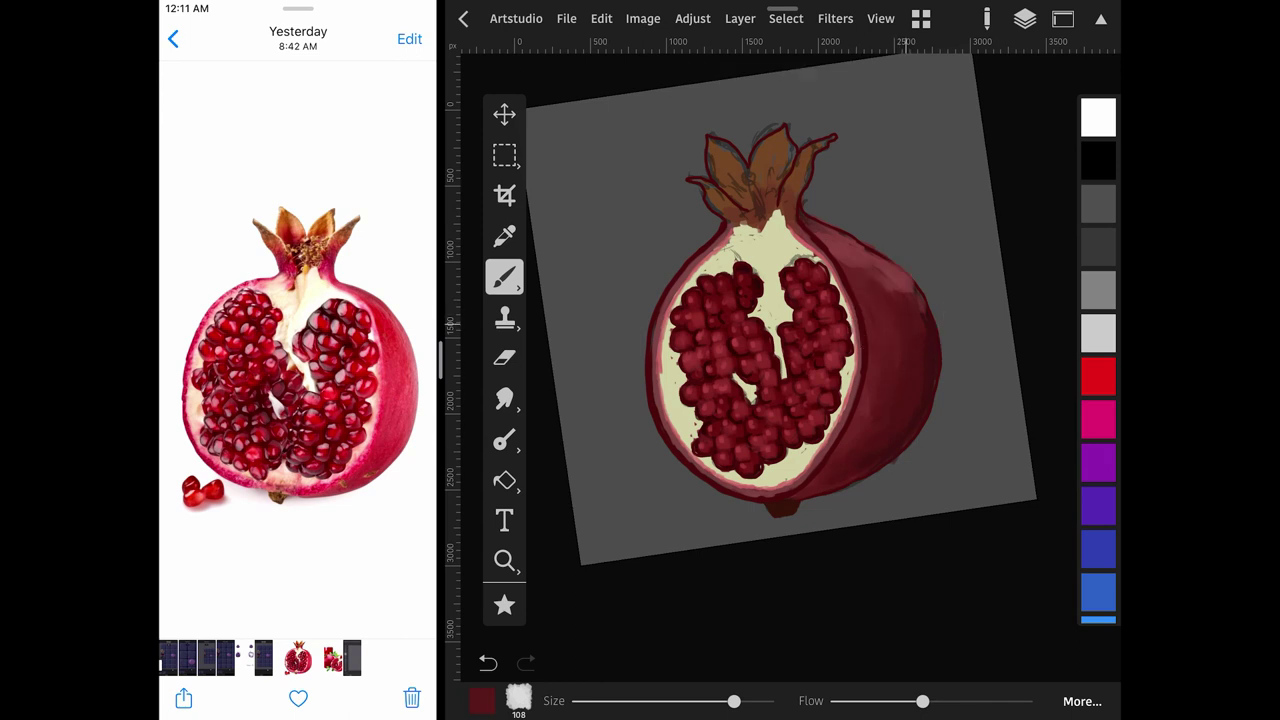
left_click(868, 274)
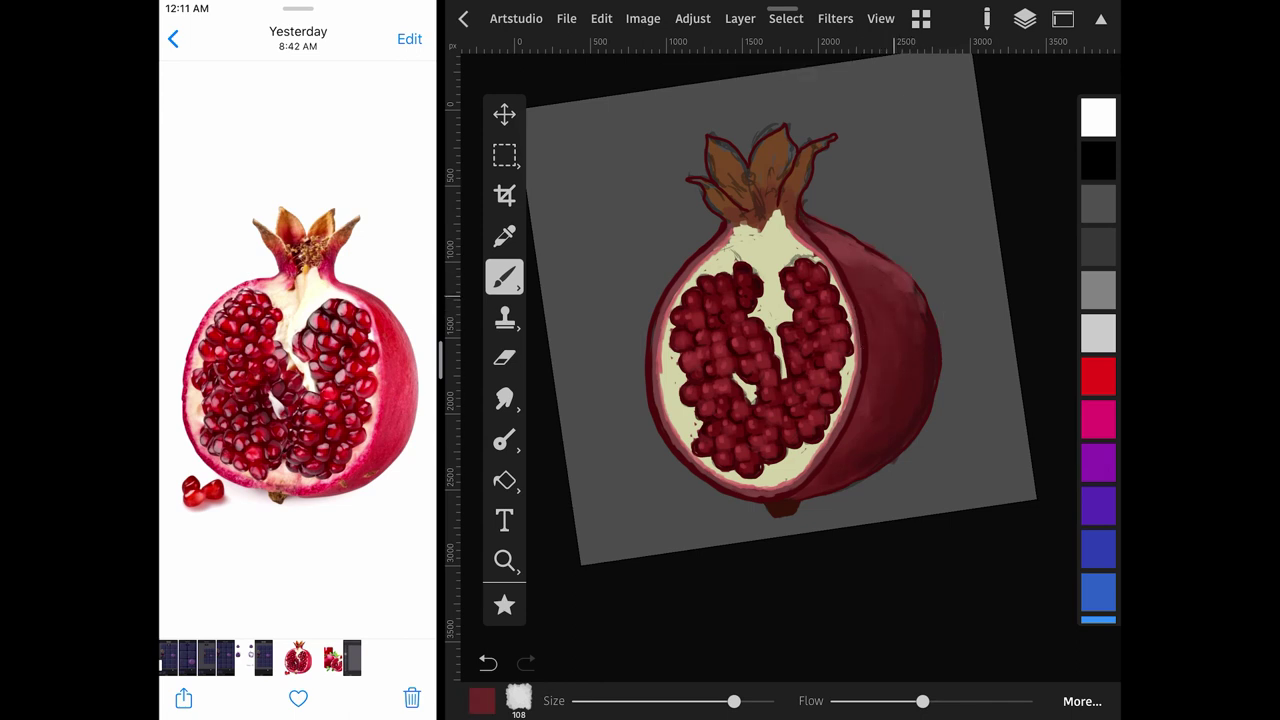
left_click_drag(925, 314, 918, 291)
scroll(780, 310, "down", 3)
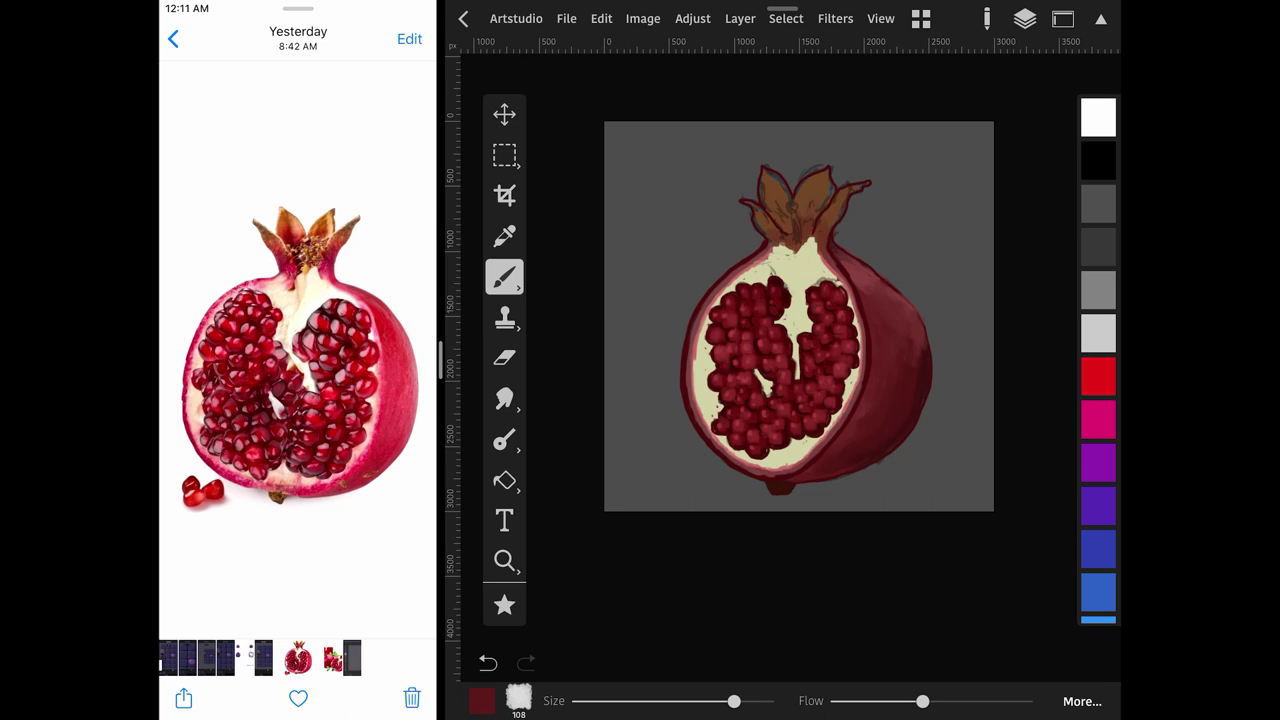
scroll(798, 316, "up", 2)
With a medium-sized brush, darken the right rind with two broad red strokes.
scroll(798, 316, "up", 2)
key("e")
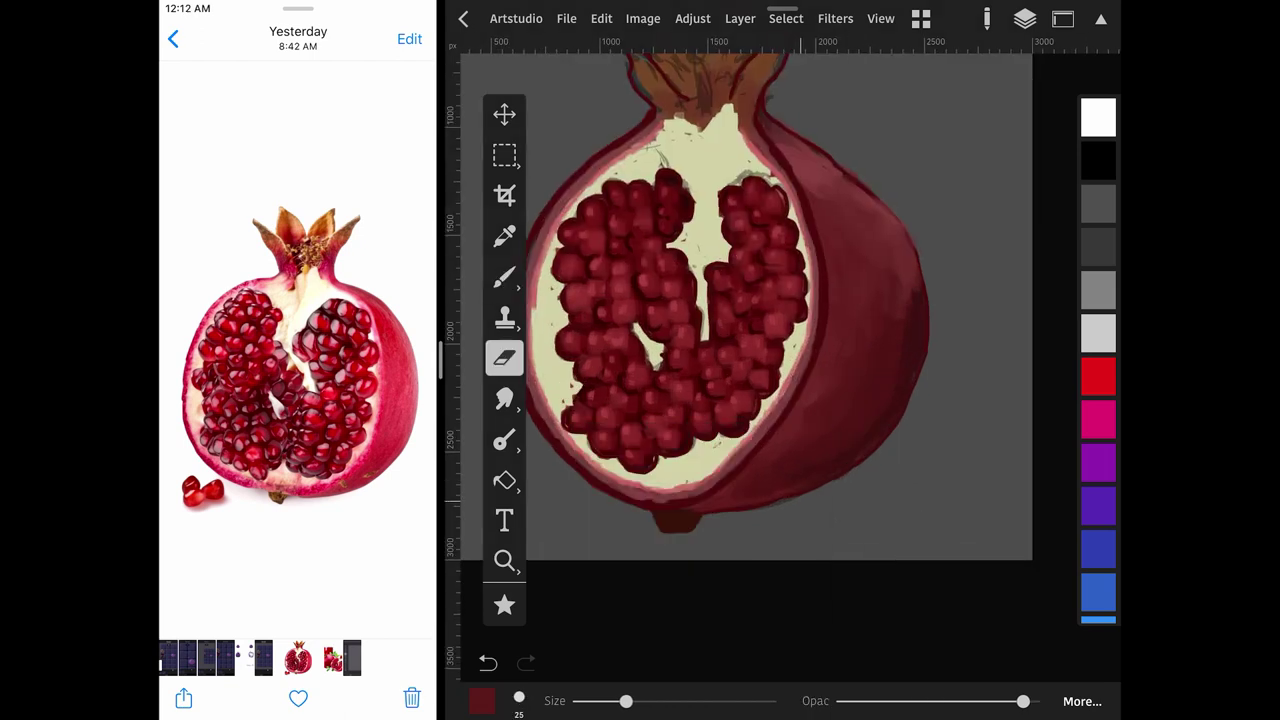
key("b")
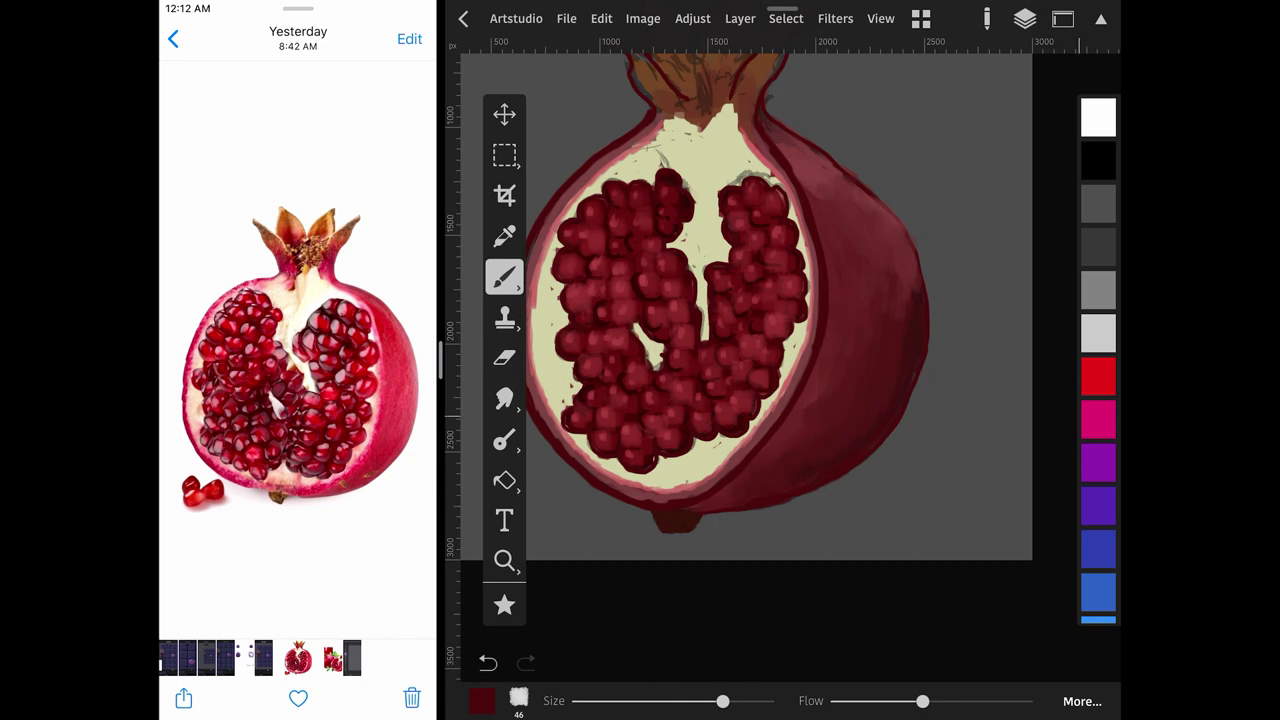
left_click_drag(722, 700, 739, 700)
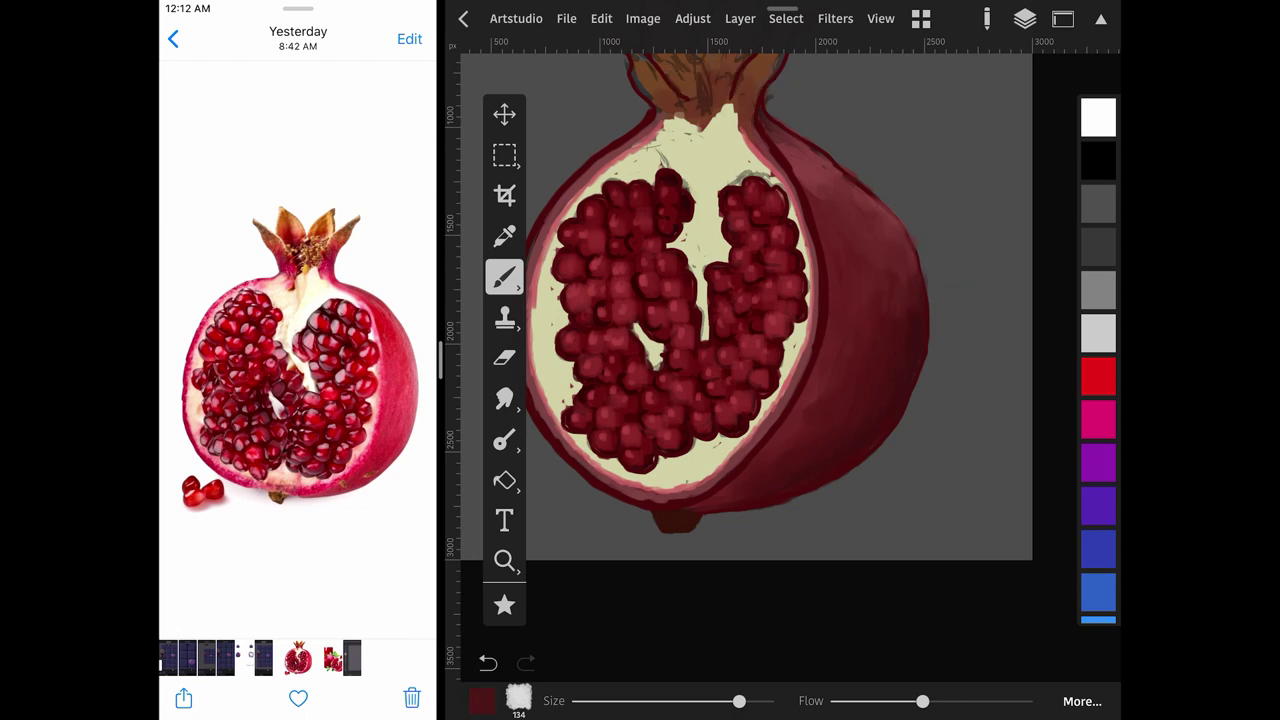
left_click_drag(739, 700, 724, 700)
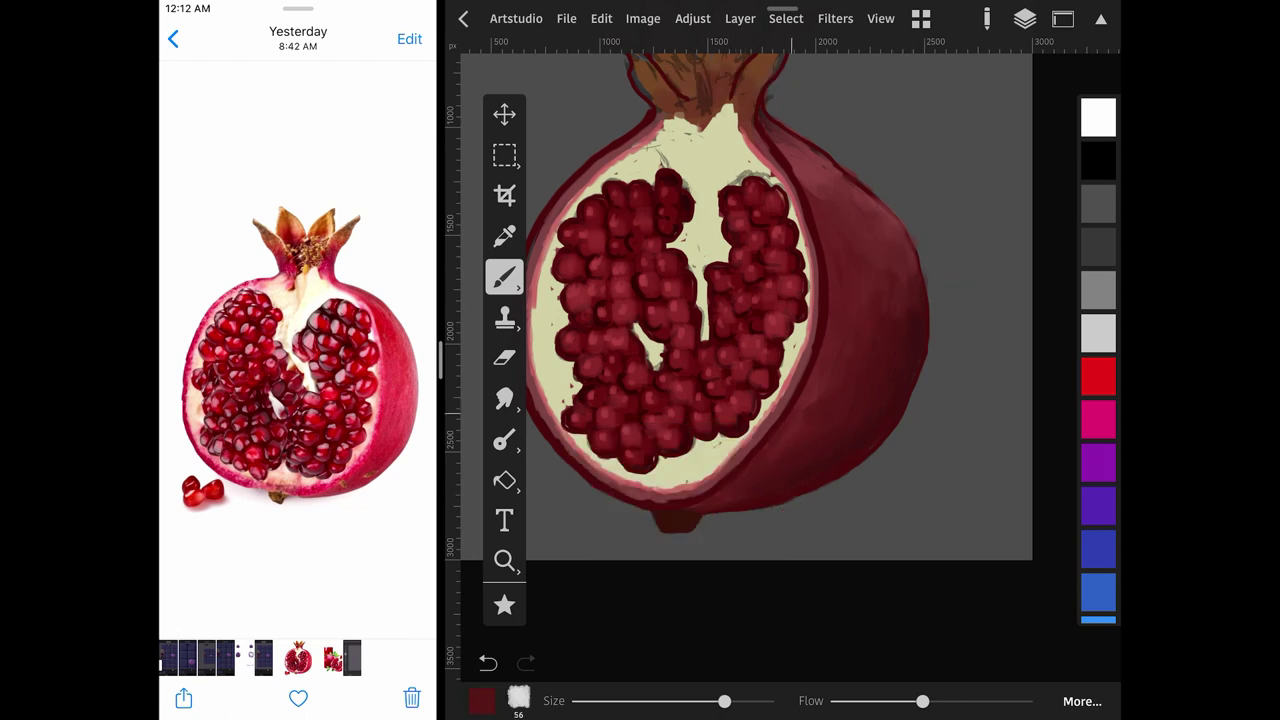
mouse_move(802, 382)
left_mouse_down()
mouse_move(790, 160)
mouse_move(830, 272)
left_mouse_up()
left_click_drag(828, 320, 810, 382)
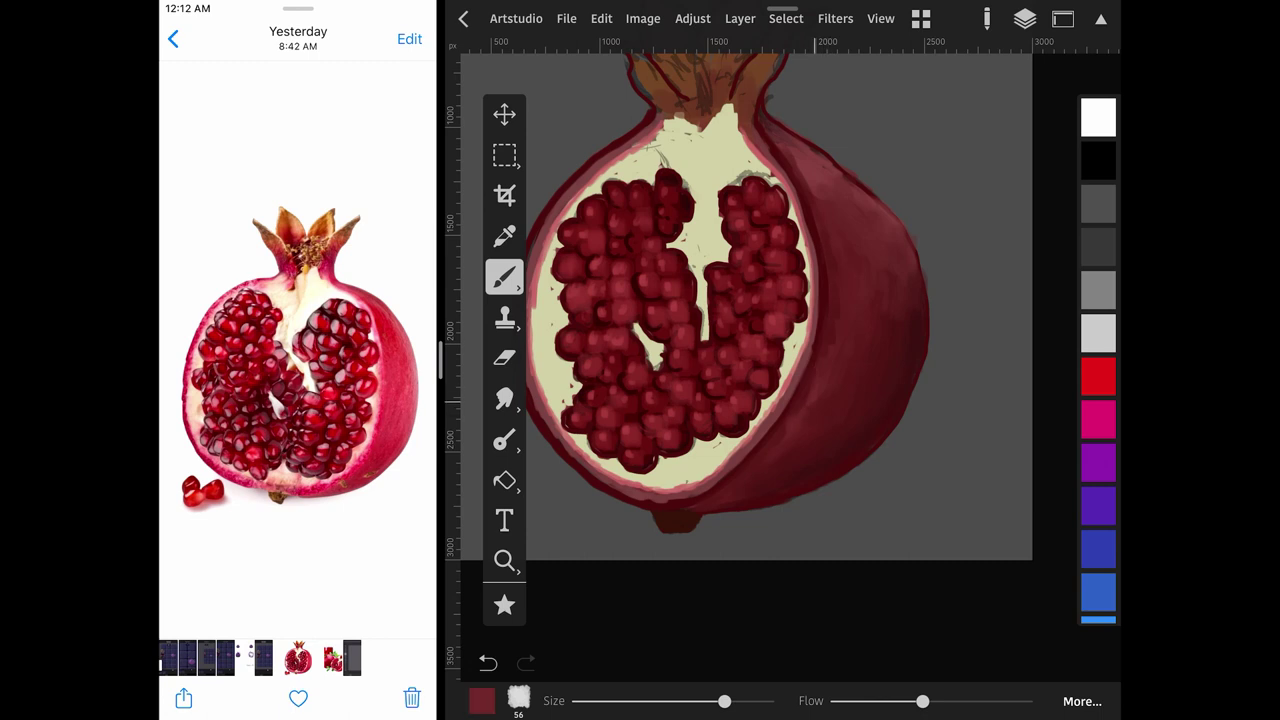
Sample the cream pith colour and paint a cream streak down the gap between seed clusters.
left_click(780, 172)
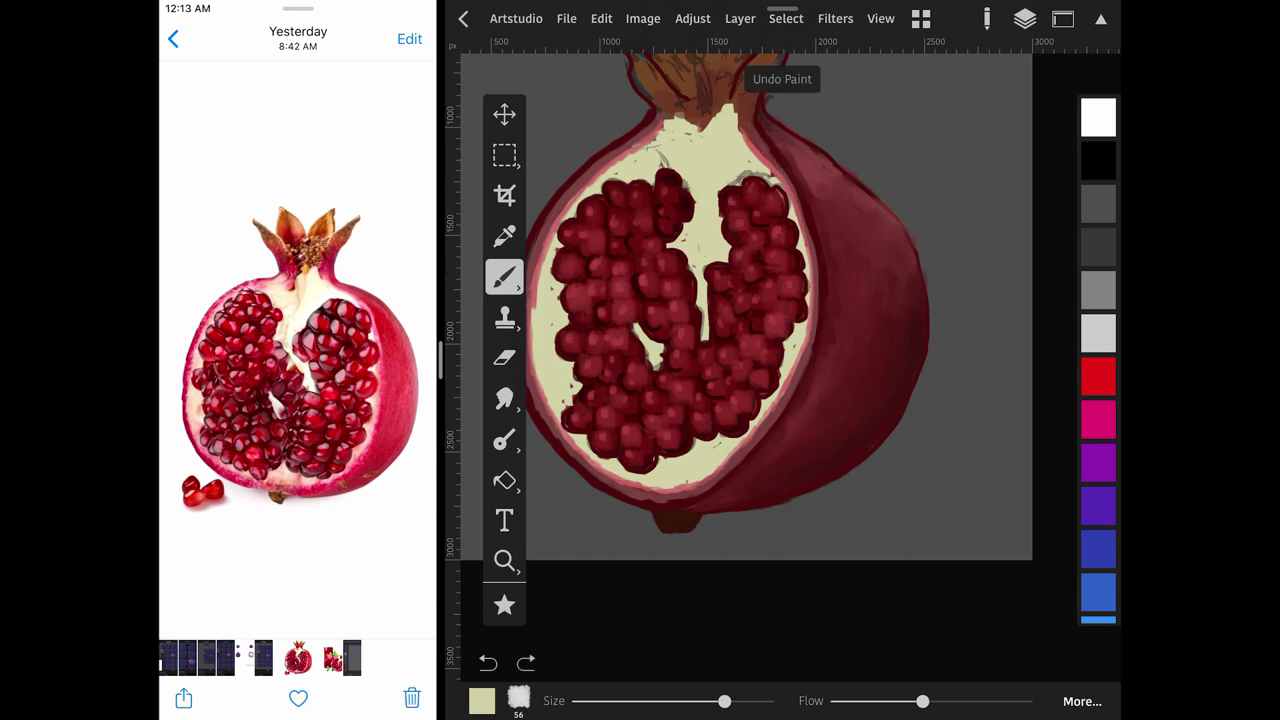
left_click(698, 155)
left_click(481, 700)
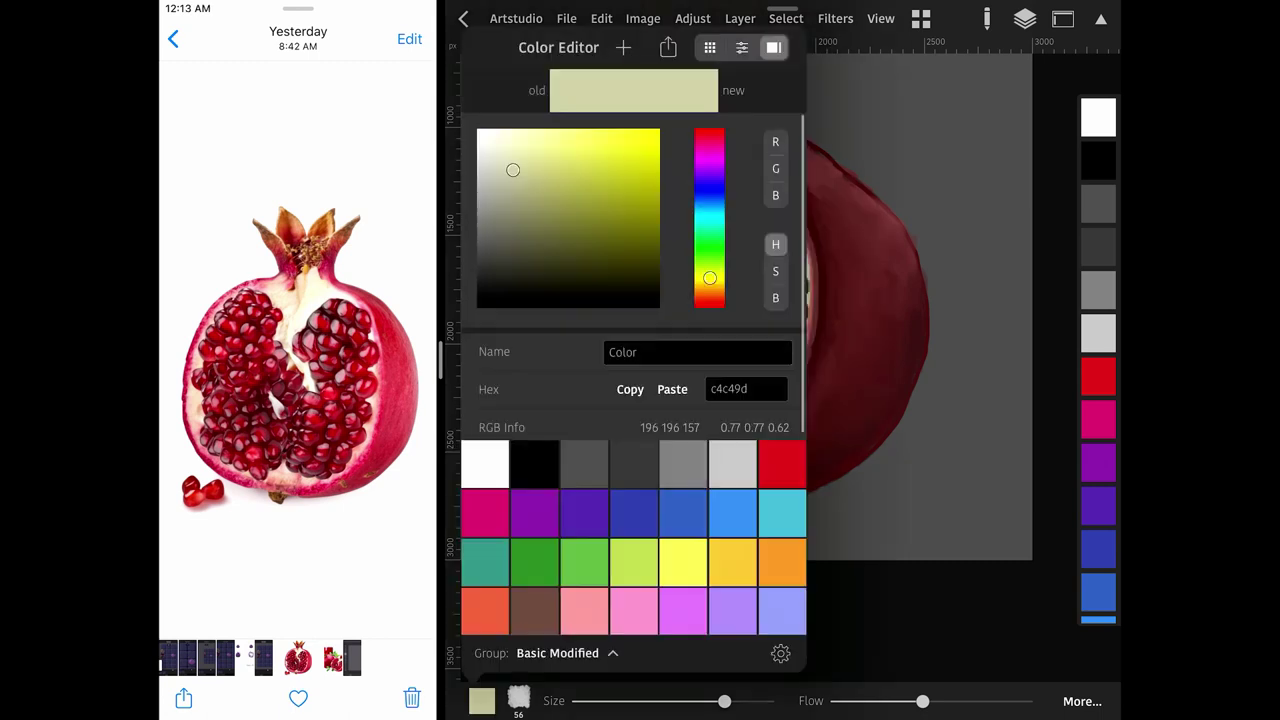
left_click(481, 700)
left_click_drag(668, 128, 694, 245)
left_click_drag(724, 700, 707, 700)
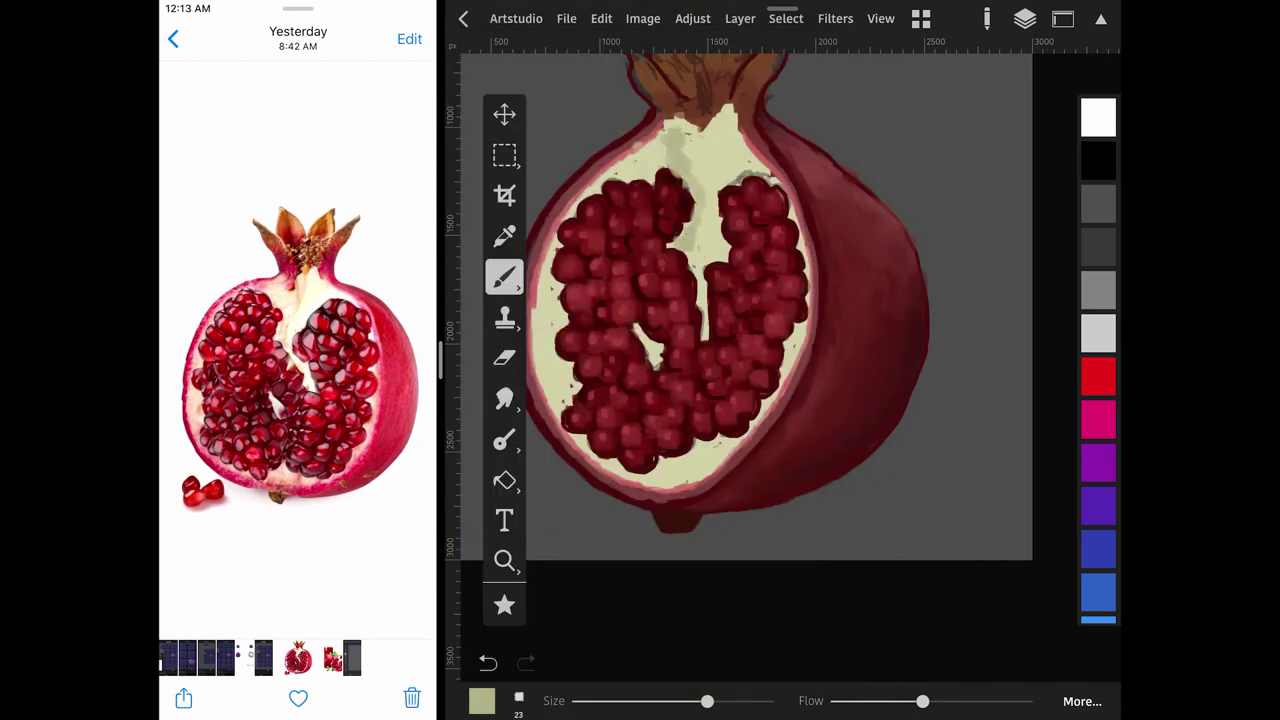
left_click_drag(690, 252, 706, 330)
left_click_drag(706, 194, 698, 248)
mouse_move(668, 118)
left_mouse_down()
mouse_move(690, 142)
mouse_move(728, 254)
mouse_move(716, 204)
left_mouse_up()
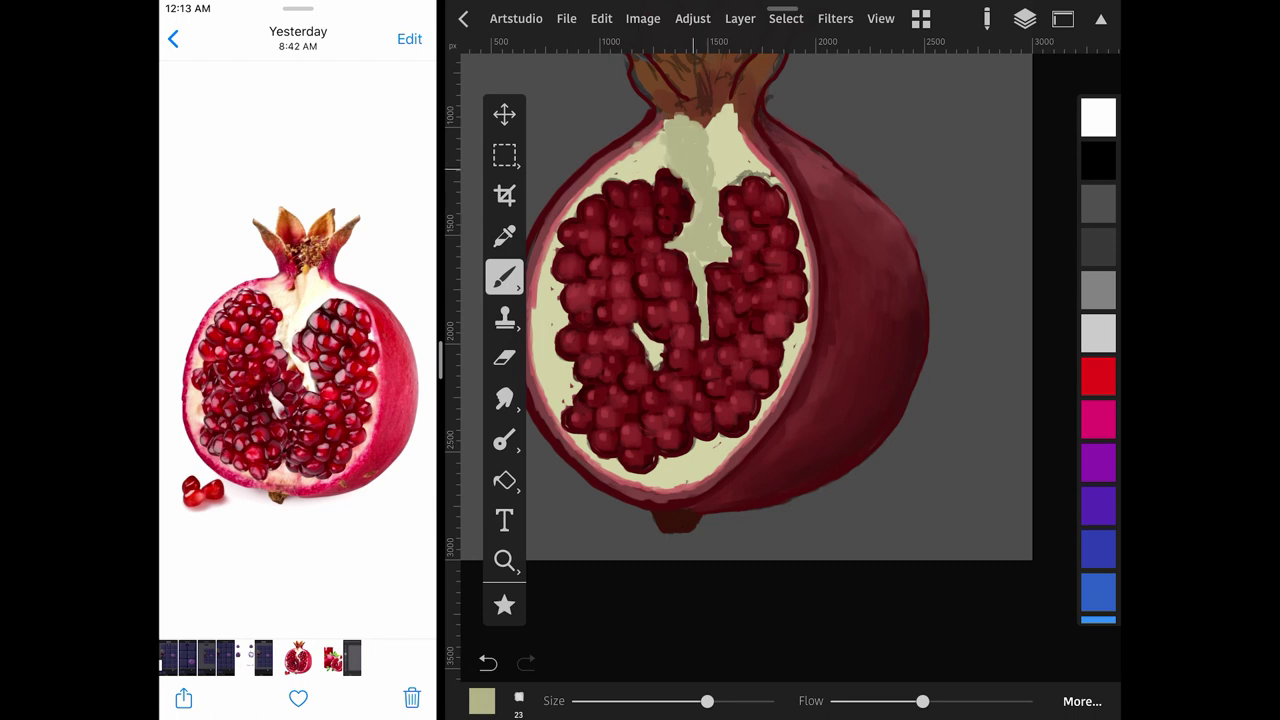
Fill cream into the central gap, along the seeds' lower-left and top edges, plus pale green.
left_click_drag(708, 122, 708, 150)
left_click_drag(725, 232, 710, 314)
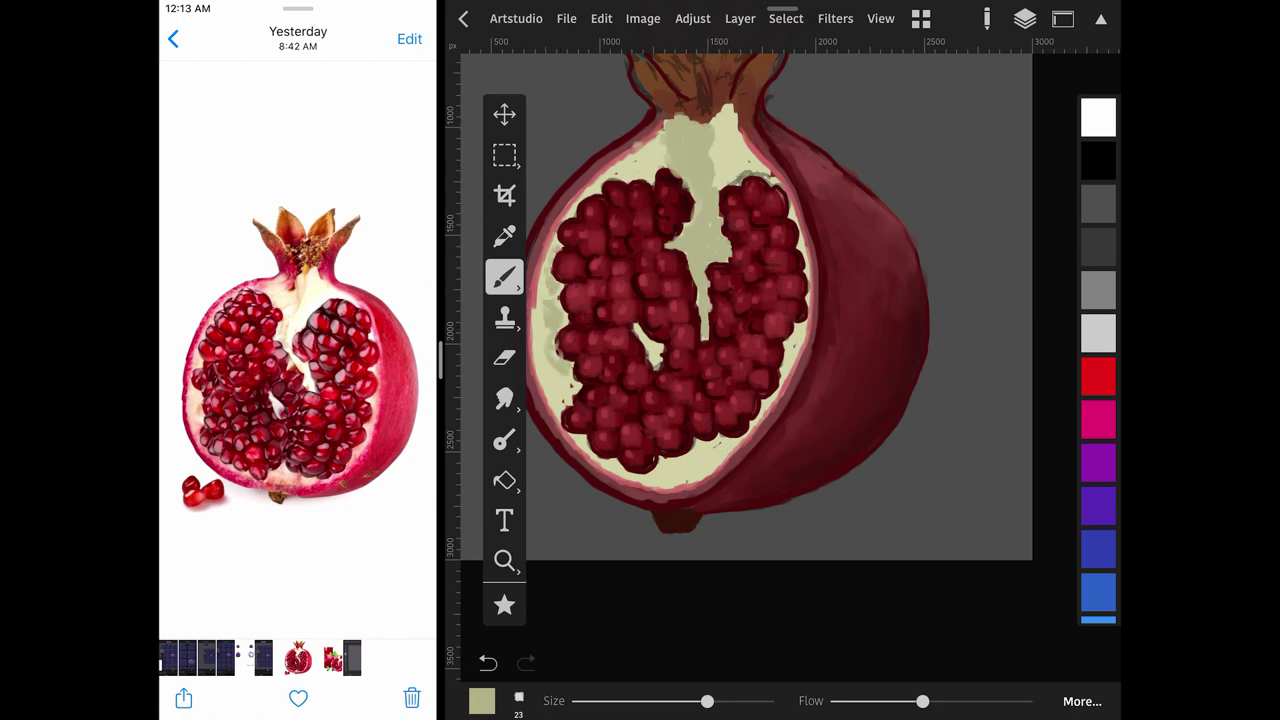
left_click_drag(707, 701, 713, 701)
mouse_move(566, 332)
left_mouse_down()
mouse_move(550, 372)
mouse_move(592, 456)
mouse_move(662, 484)
mouse_move(734, 438)
mouse_move(797, 335)
left_mouse_up()
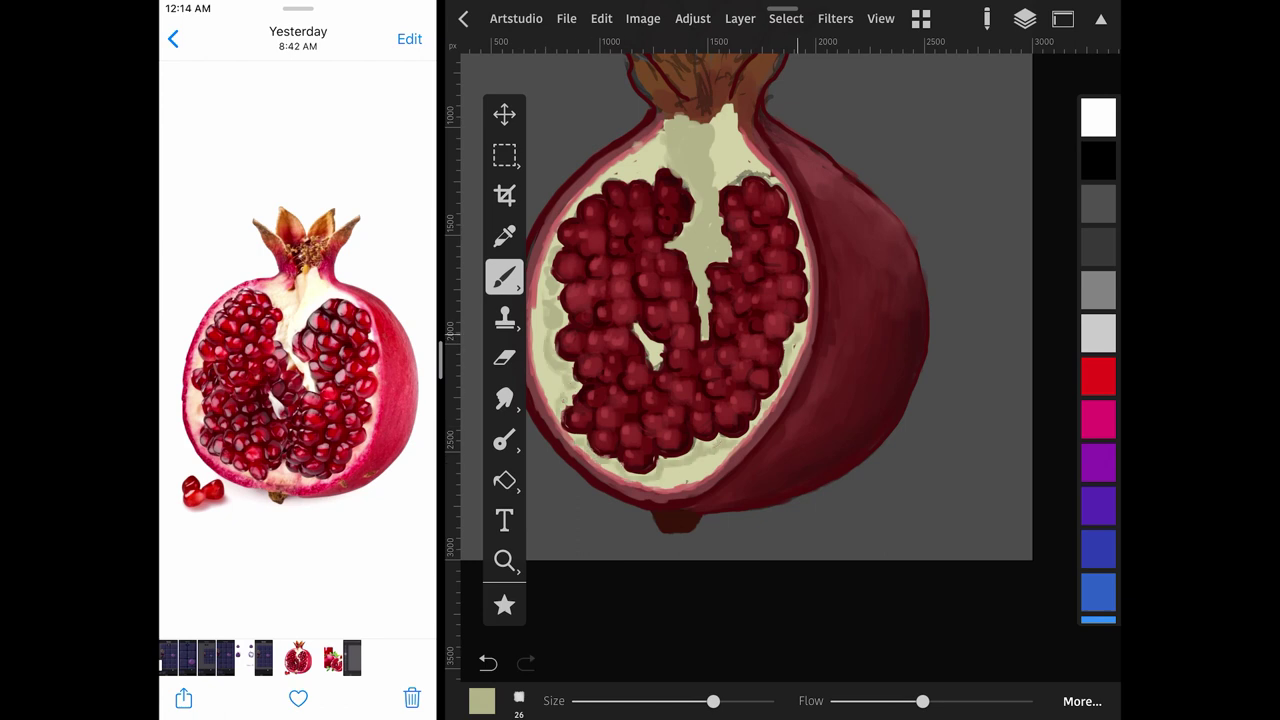
left_click_drag(610, 180, 655, 167)
scroll(750, 300, "down", 3)
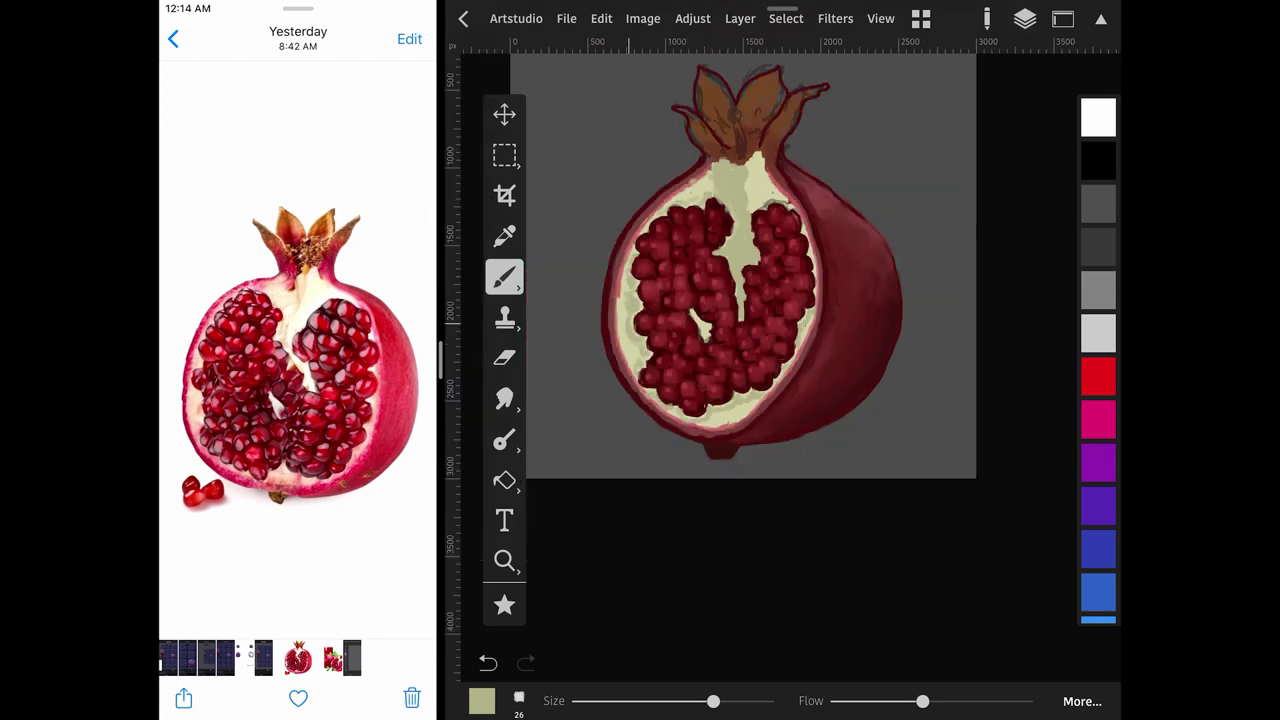
left_click_drag(713, 701, 729, 701)
mouse_move(710, 195)
left_mouse_down()
mouse_move(745, 170)
mouse_move(745, 202)
mouse_move(760, 190)
left_mouse_up()
Sample the seeds' dark red and dab shading onto individual seeds, down to the lower ones.
left_click(660, 231)
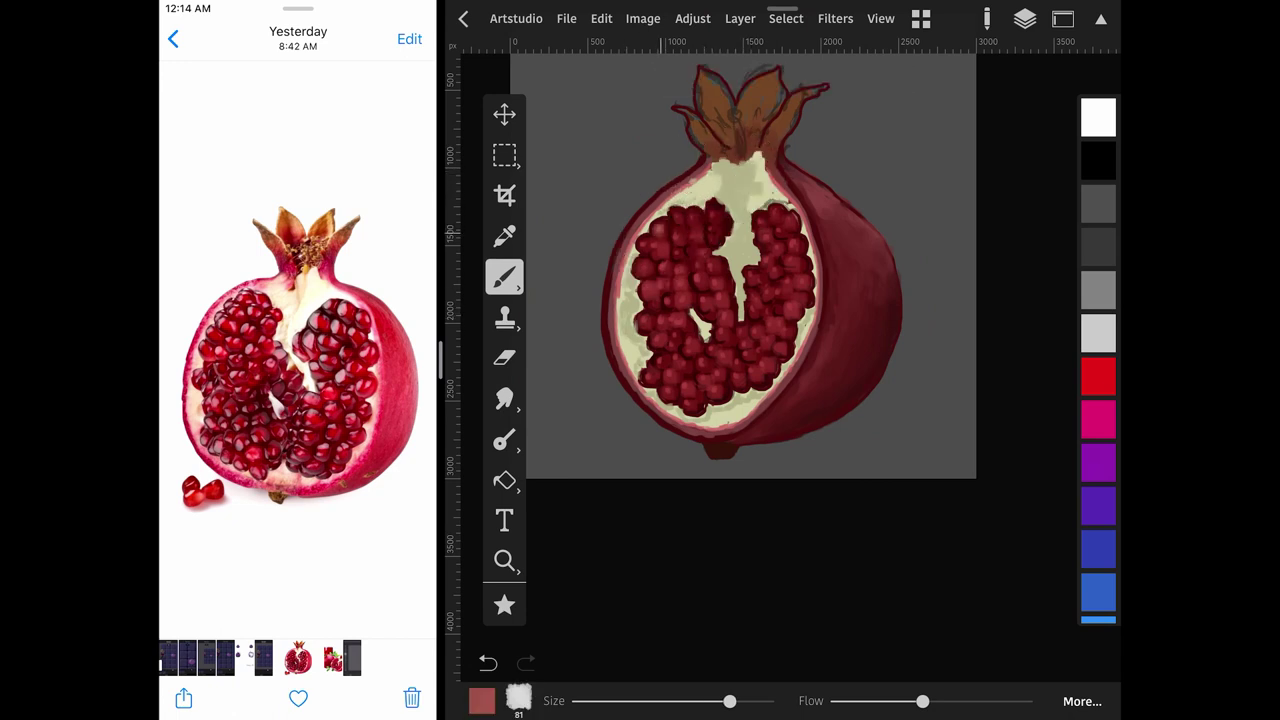
left_click(657, 253)
left_click(679, 237)
left_click(705, 216)
left_click(645, 280)
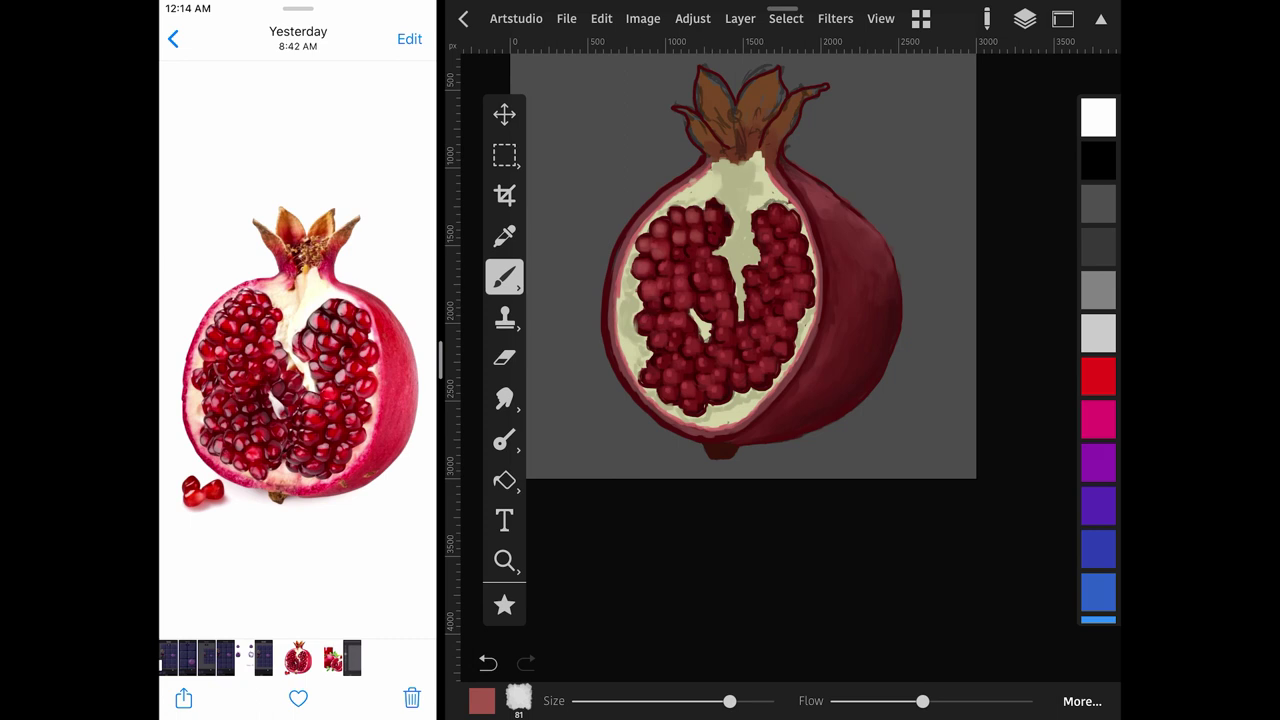
left_click_drag(730, 701, 728, 701)
left_click(675, 256)
left_click(681, 284)
left_click(667, 303)
left_click(661, 321)
left_click(657, 338)
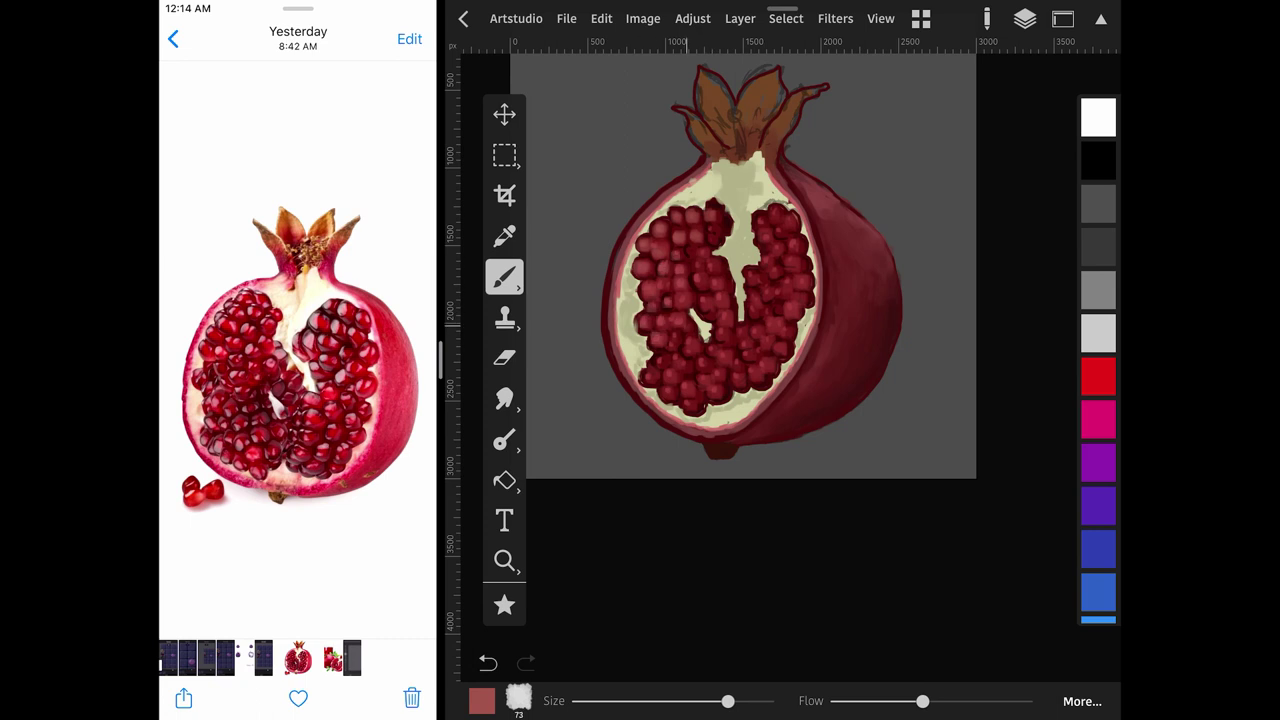
left_click(661, 360)
left_click(649, 378)
Warm the pale pith with pinkish dabs and short strokes.
scroll(720, 300, "down", 5)
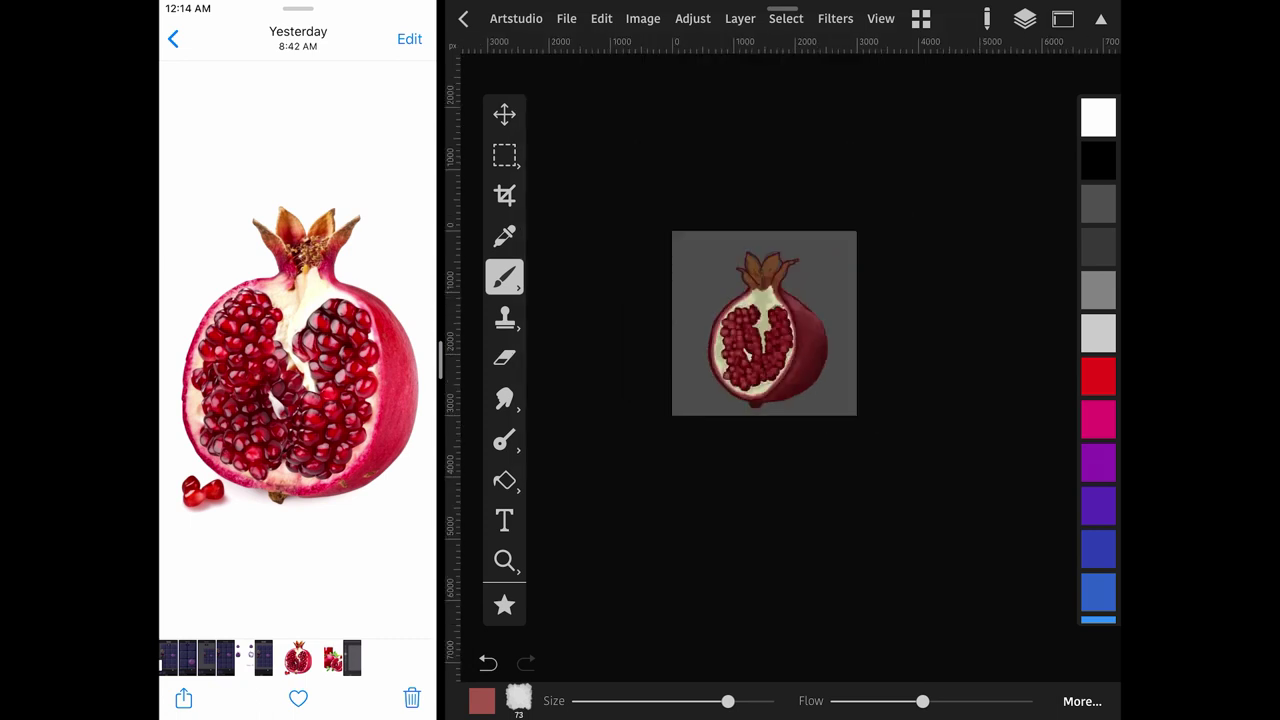
scroll(720, 330, "up", 4)
left_click(683, 293)
mouse_move(681, 305)
left_mouse_down()
mouse_move(683, 278)
mouse_move(712, 314)
mouse_move(676, 295)
left_mouse_up()
left_click(699, 332)
left_click(724, 297)
left_click(596, 420)
left_click(609, 459)
left_click_drag(694, 350, 694, 390)
left_click(665, 433)
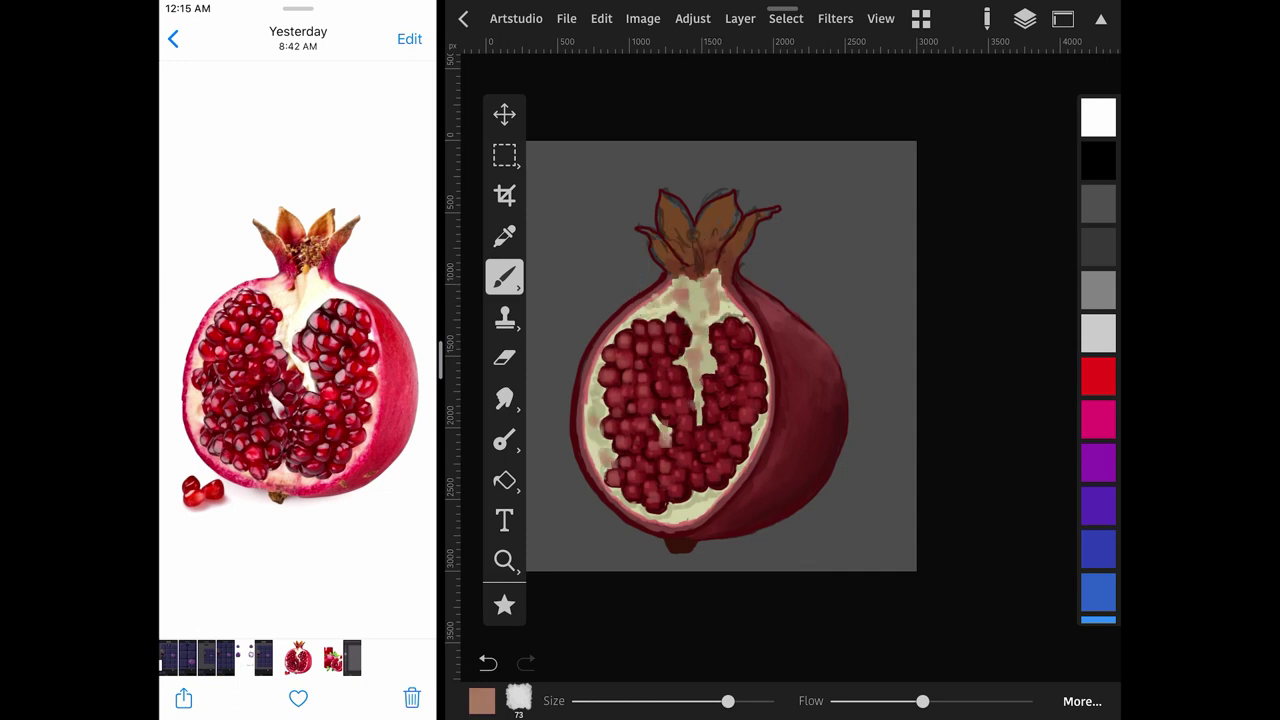
left_click(691, 509)
scroll(720, 356, "down", 2)
Switch to a large Oil Pastel brush and lighten the pith's right, left and bottom edges.
left_click(519, 698)
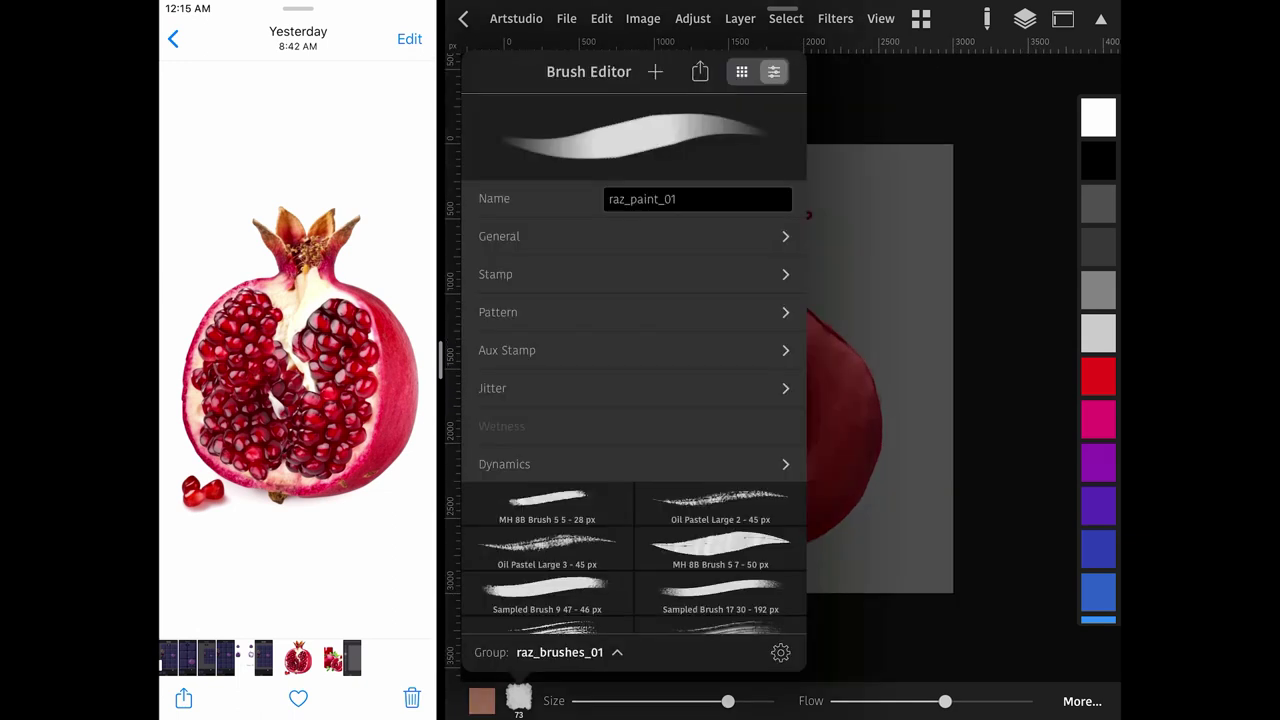
left_click(546, 543)
left_click(519, 698)
left_click_drag(710, 701, 755, 701)
left_click_drag(766, 502, 800, 440)
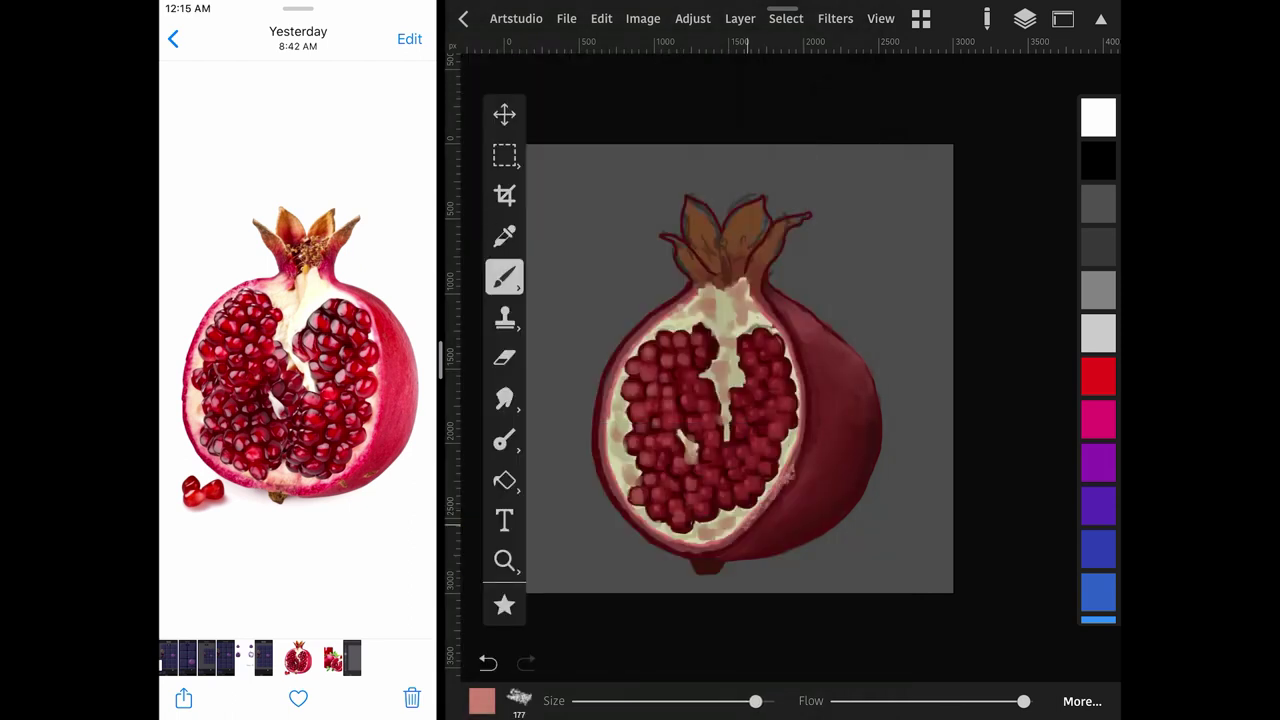
left_click_drag(800, 352, 789, 470)
mouse_move(680, 300)
left_mouse_down()
mouse_move(630, 350)
mouse_move(605, 440)
mouse_move(645, 522)
left_mouse_up()
mouse_move(715, 548)
left_mouse_down()
mouse_move(655, 528)
mouse_move(604, 415)
left_mouse_up()
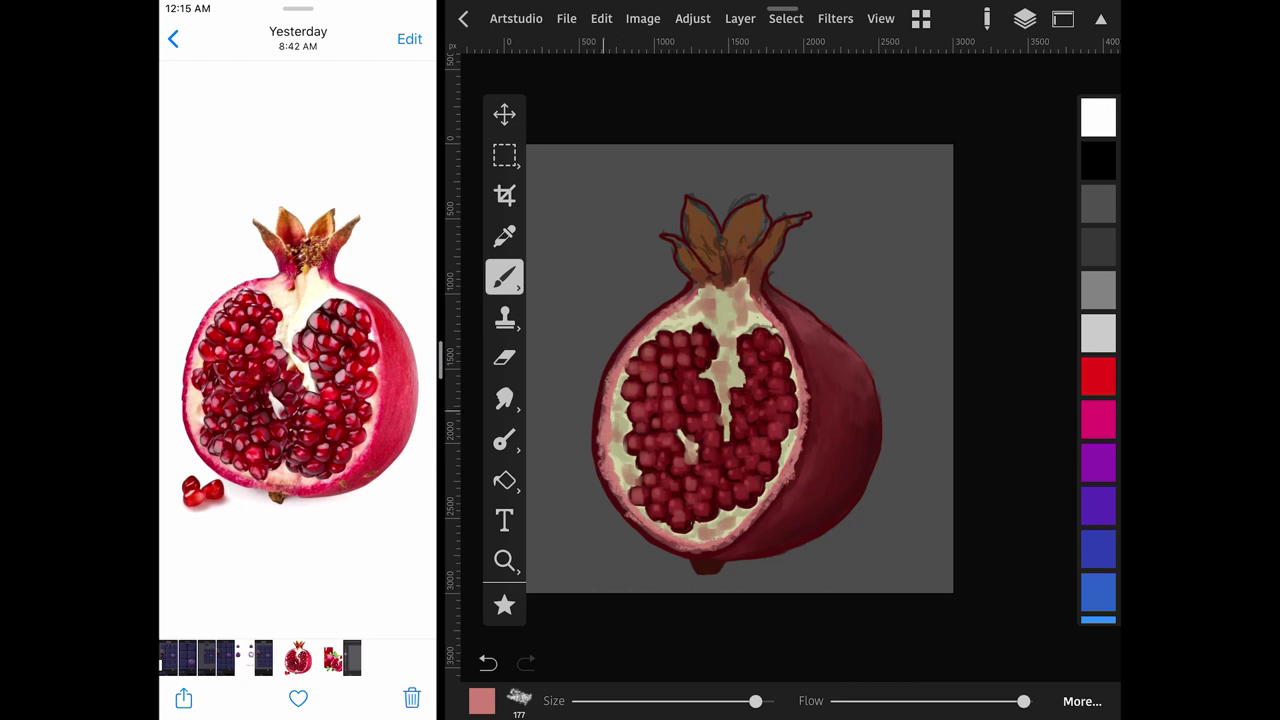
Choose a lighter pink and dab it onto the lower-left pith.
left_click(482, 701)
left_click(648, 442)
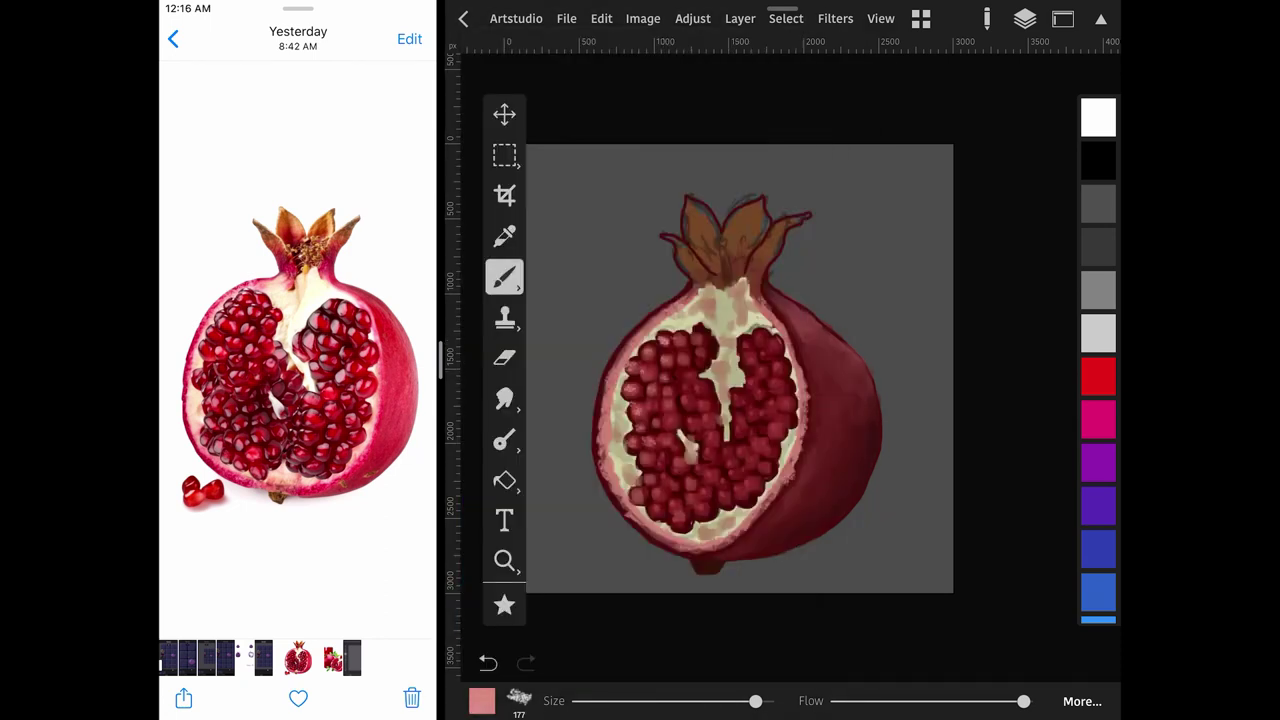
left_click(661, 459)
left_click(650, 478)
left_click_drag(652, 497, 660, 506)
left_click(675, 508)
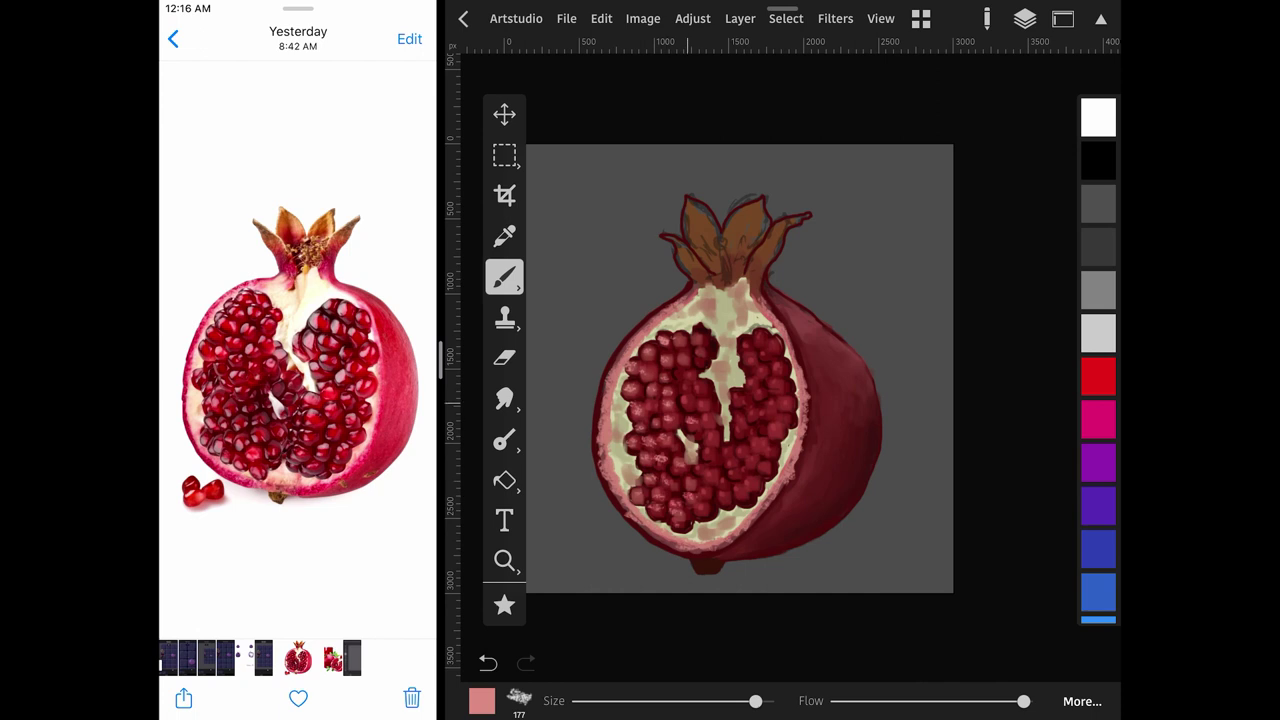
Dab light pink paint through the central pith, then shrink the brush slightly.
left_click(687, 401)
left_click(682, 338)
left_click(684, 359)
left_click(702, 403)
left_click(704, 420)
left_click(713, 436)
left_click(699, 470)
left_click(706, 493)
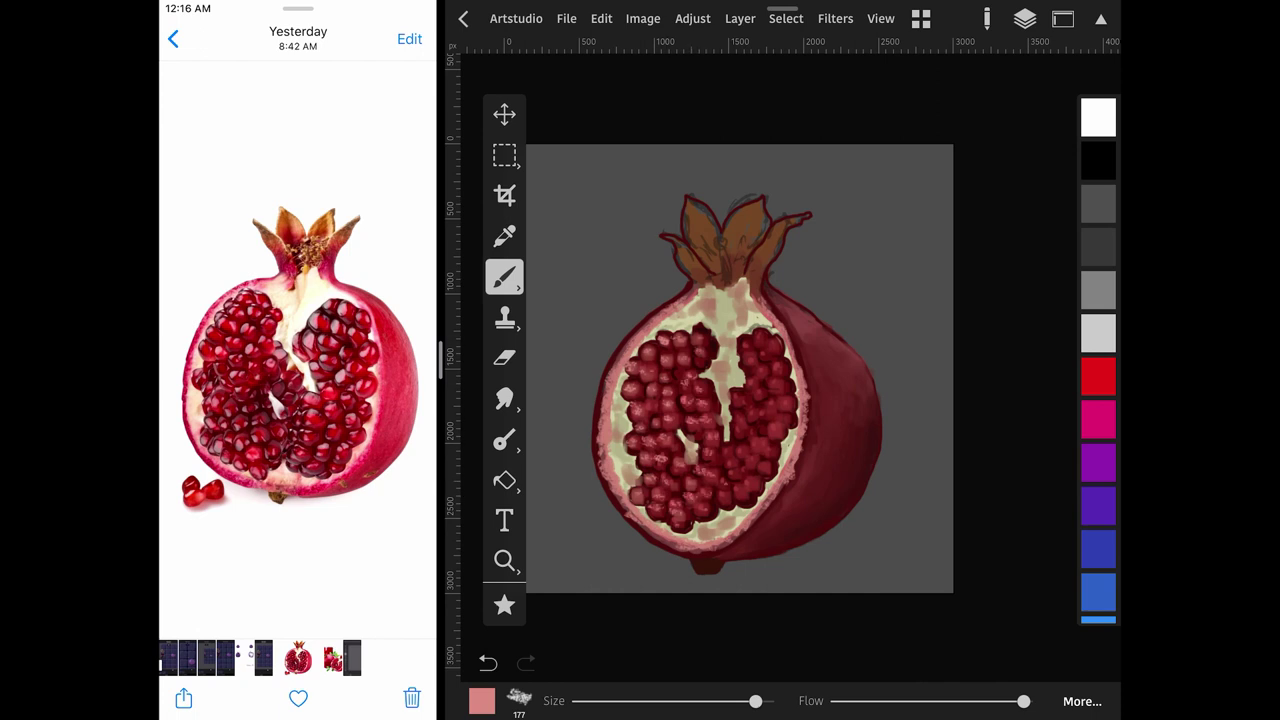
left_click_drag(755, 701, 749, 701)
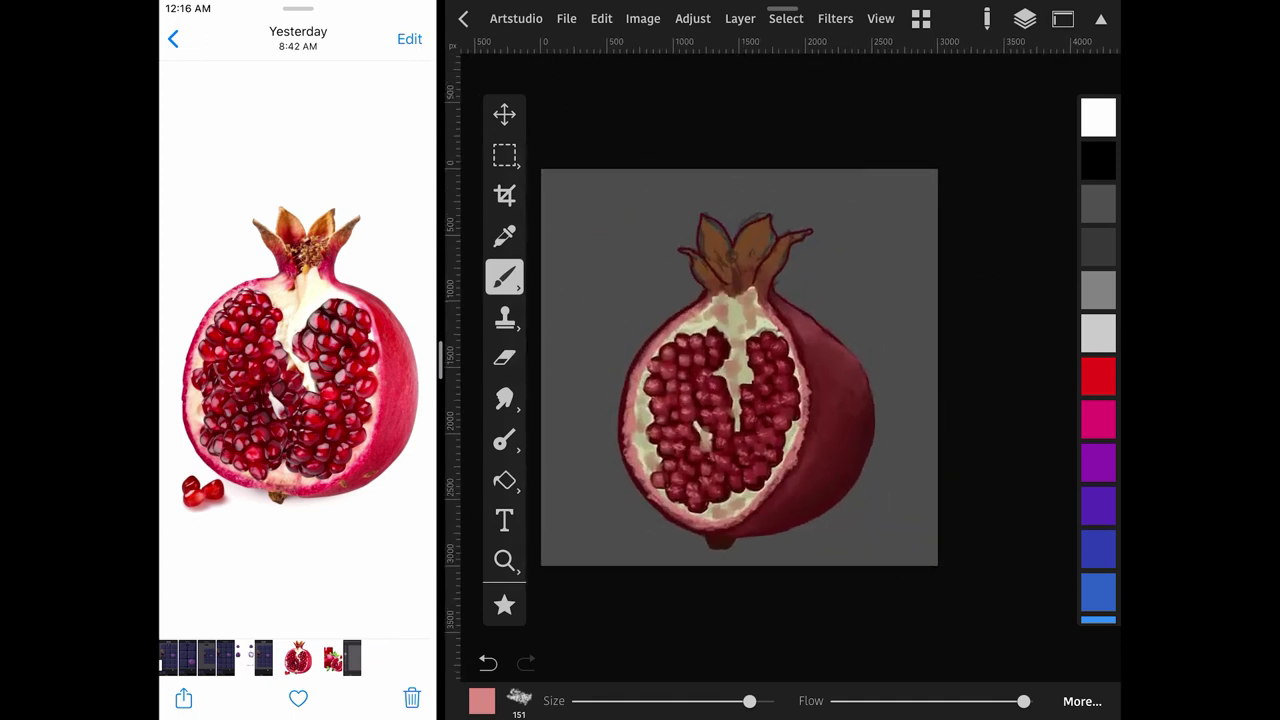
left_click(481, 701)
Switch to the fine Sampled Brush 9 47, enlarge it slightly, and sample darker seed red.
left_click(543, 600)
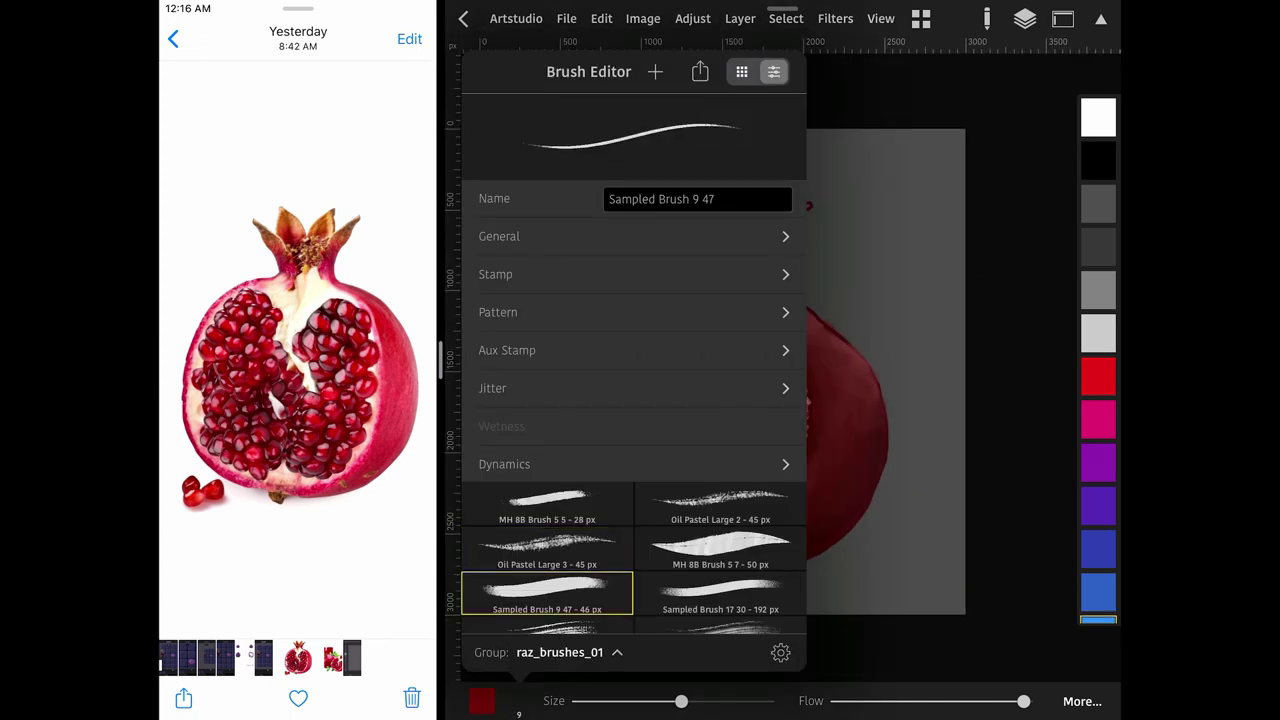
left_click(518, 697)
left_click_drag(673, 701, 697, 701)
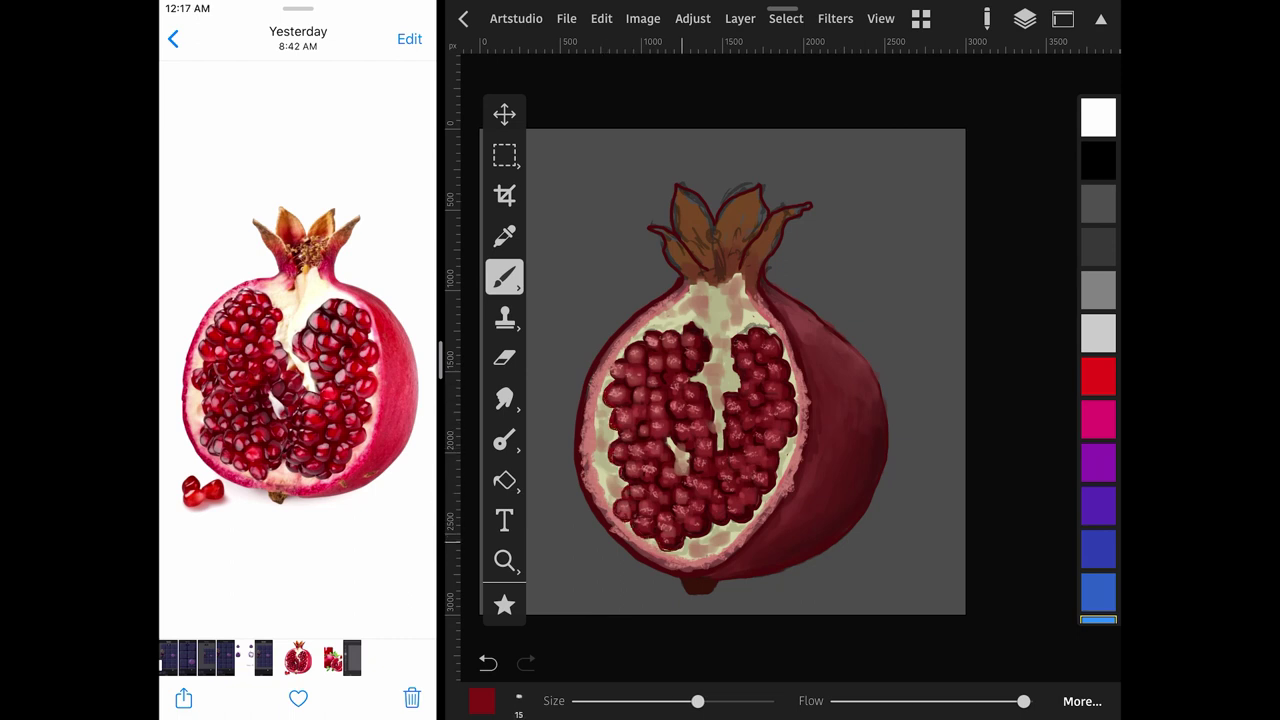
left_click(614, 362)
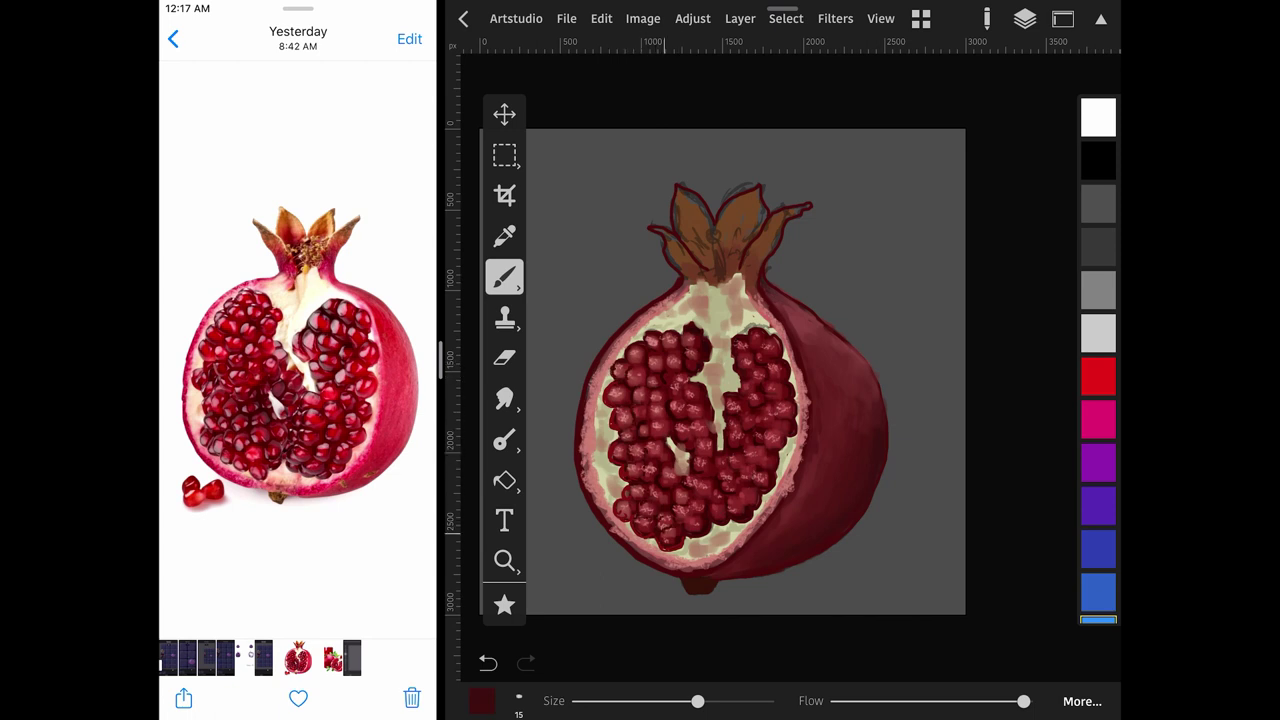
scroll(745, 370, "down", 3)
scroll(745, 370, "up", 2)
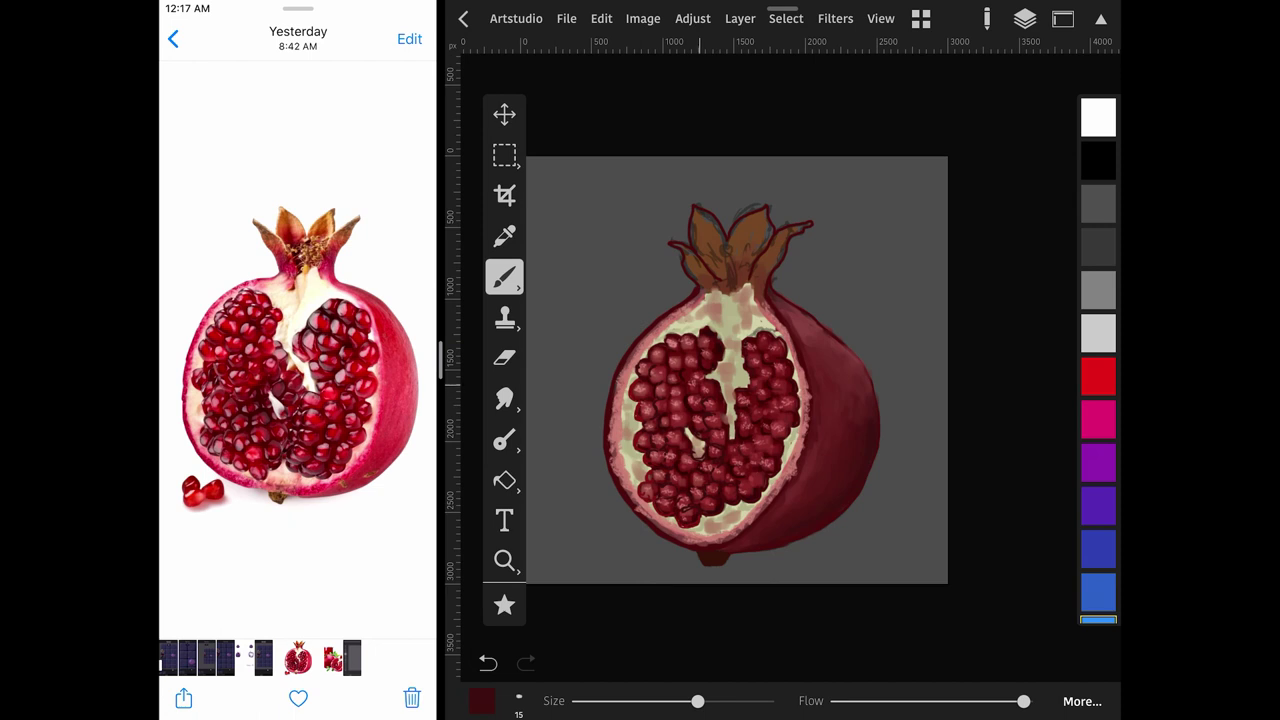
scroll(743, 370, "up", 1)
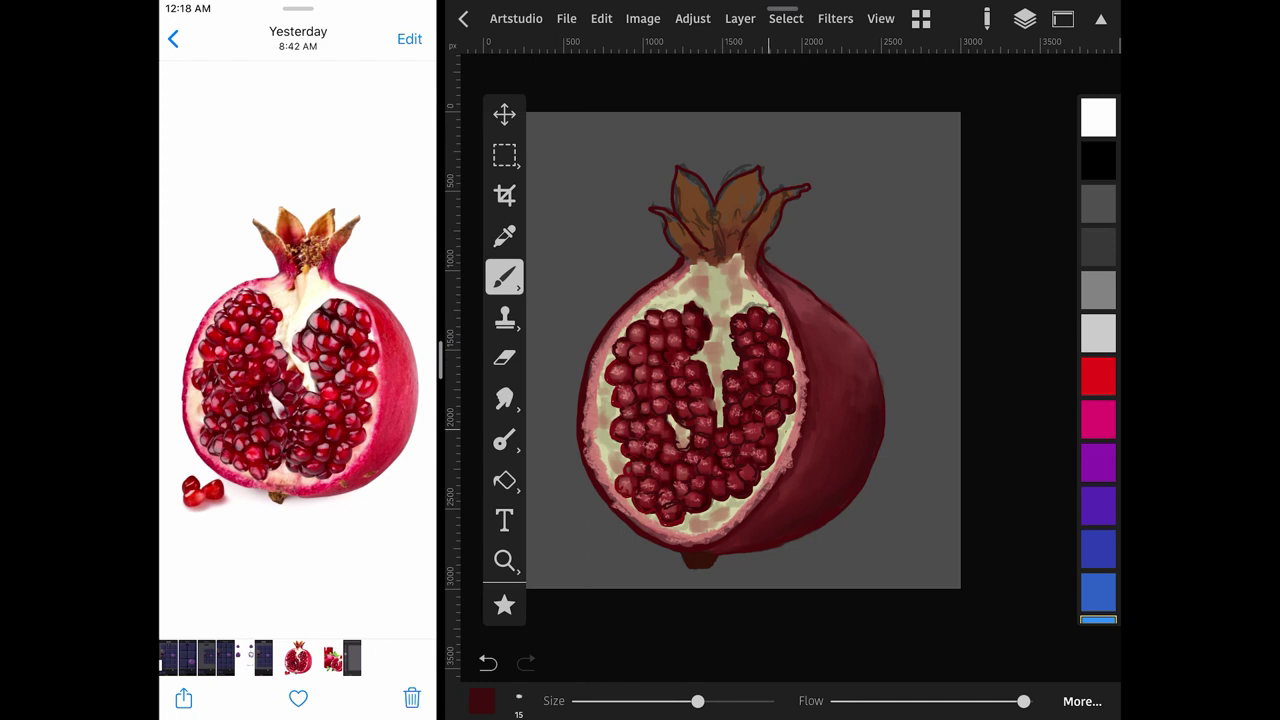
scroll(740, 370, "up", 3)
Sample dark maroon and red-brown from the seeds and shrink the brush to a tiny tip.
left_click_drag(697, 700, 734, 700)
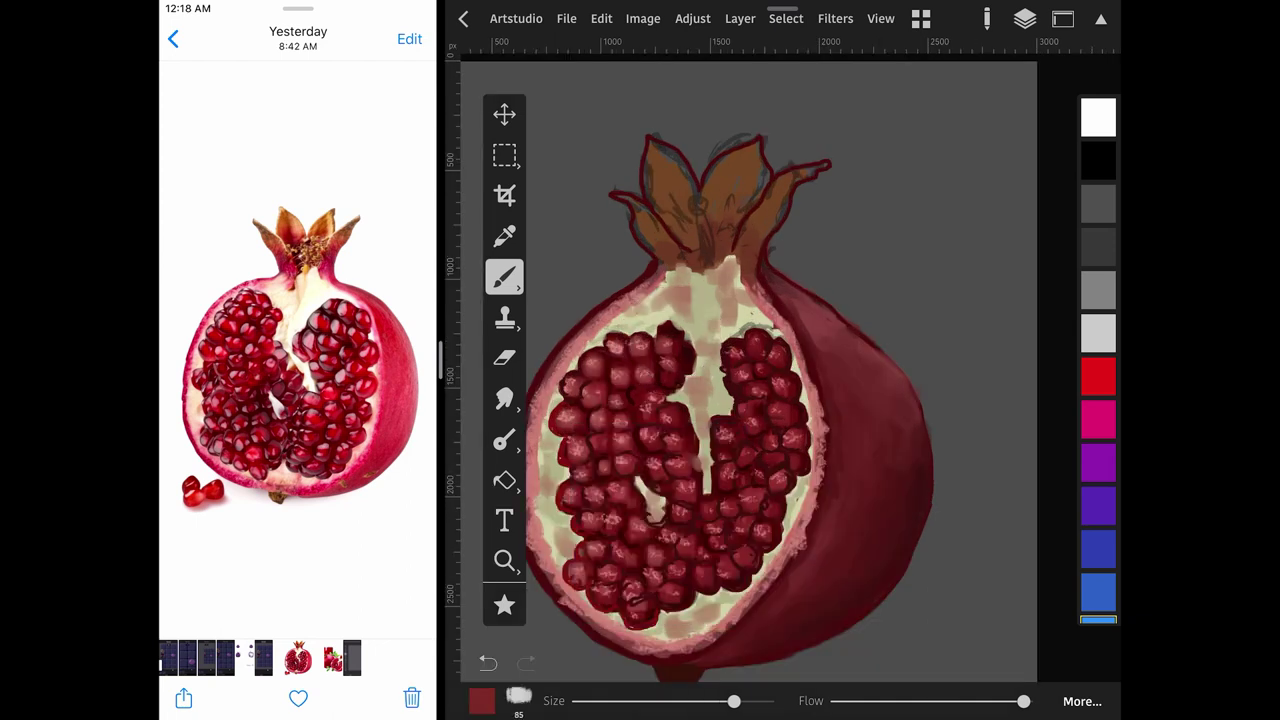
left_click(680, 345)
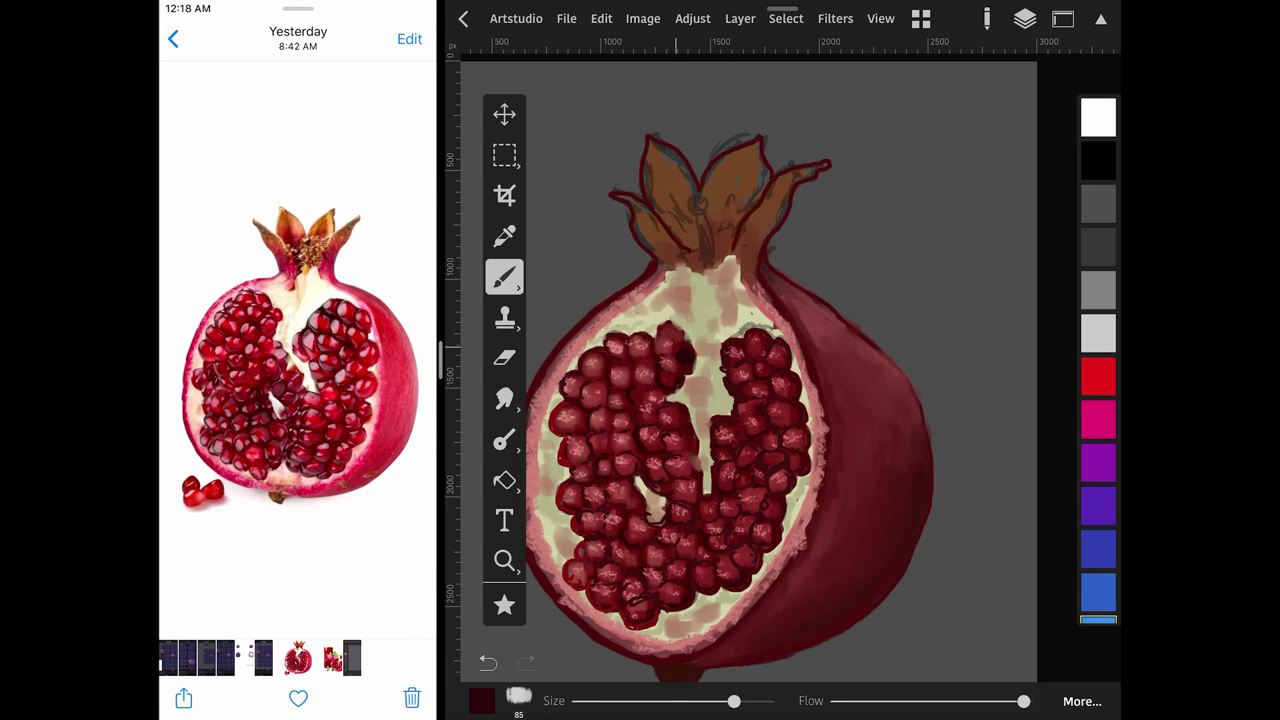
left_click(685, 356)
left_click_drag(734, 700, 598, 700)
left_click(482, 700)
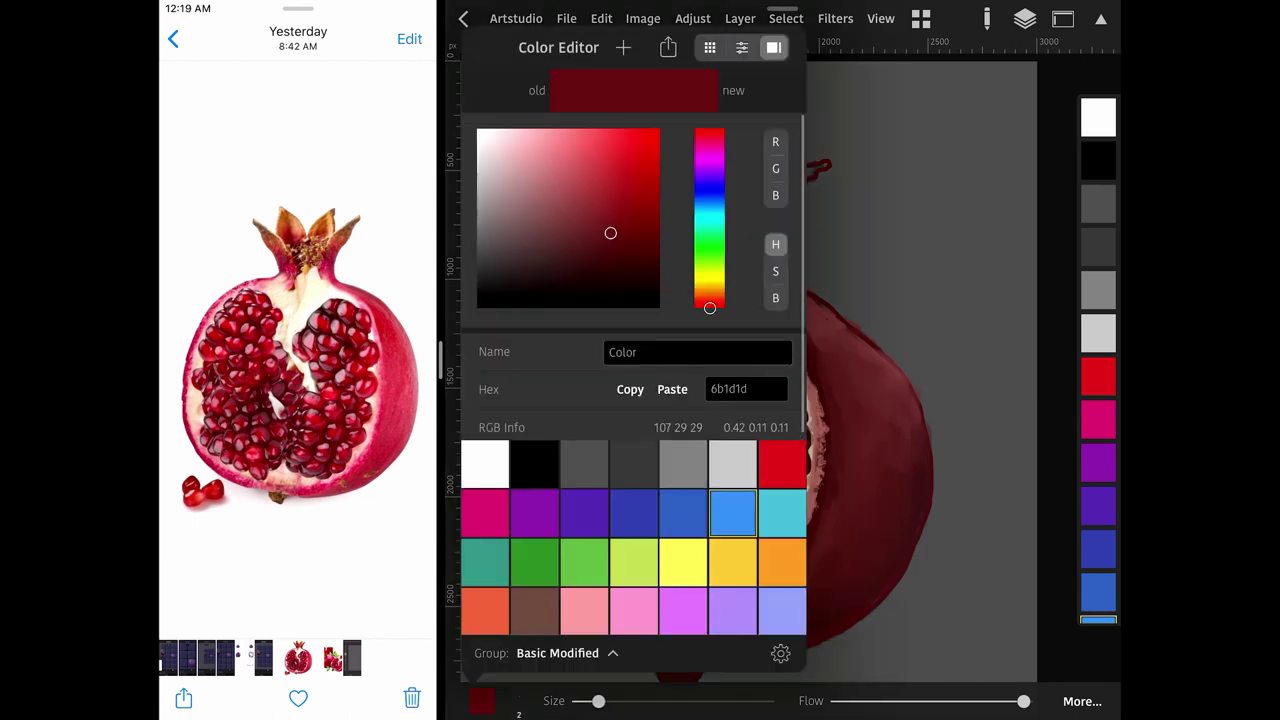
left_click(987, 18)
scroll(633, 560, "down", 3)
left_click(547, 605)
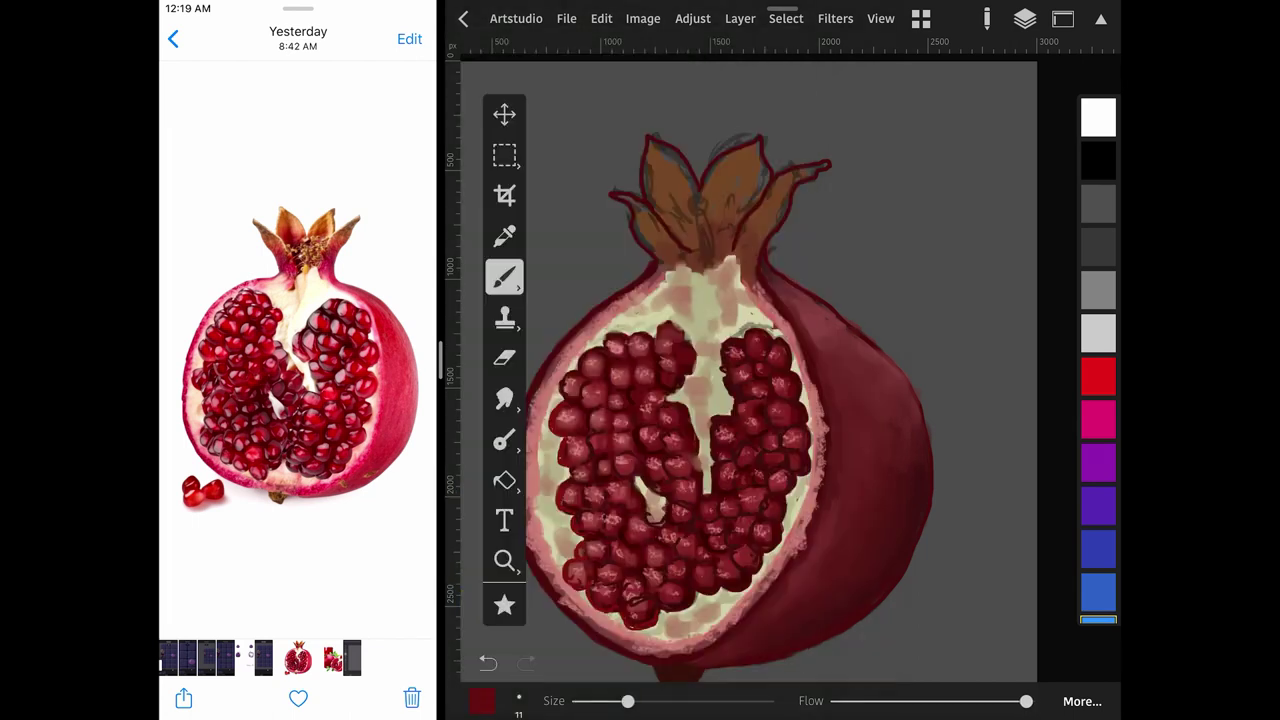
left_click(694, 372)
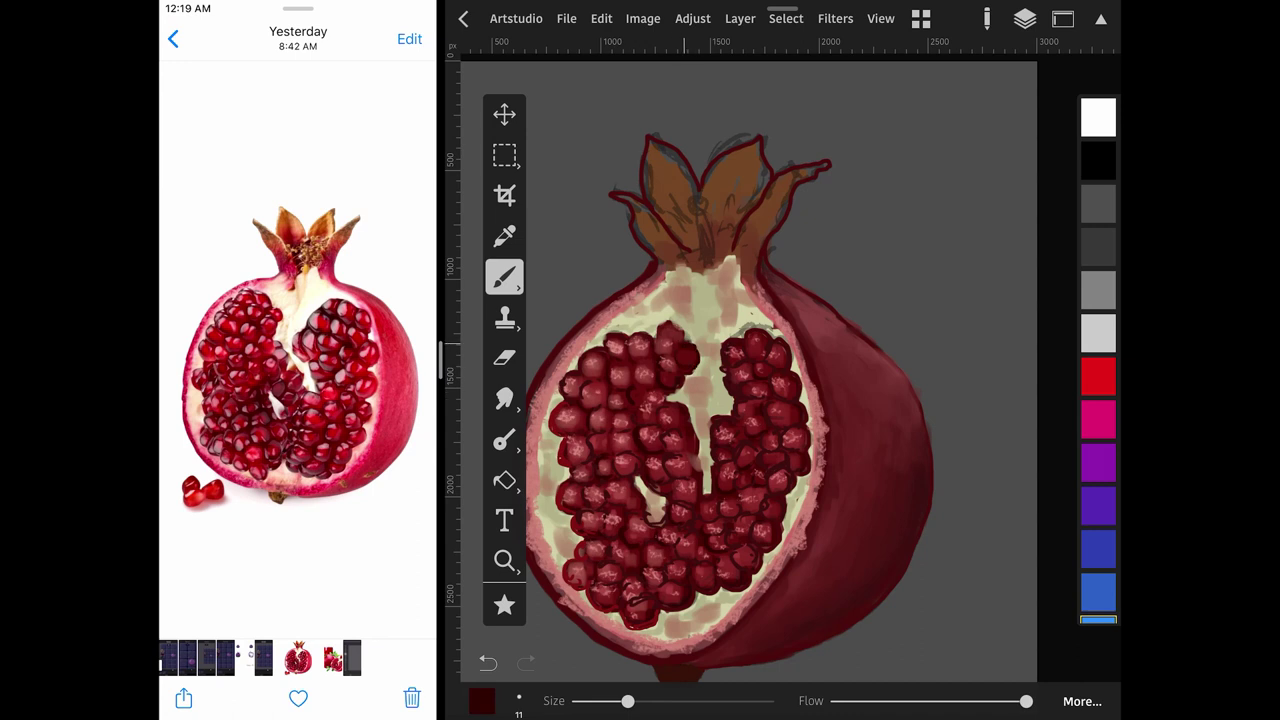
scroll(690, 400, "down", 5)
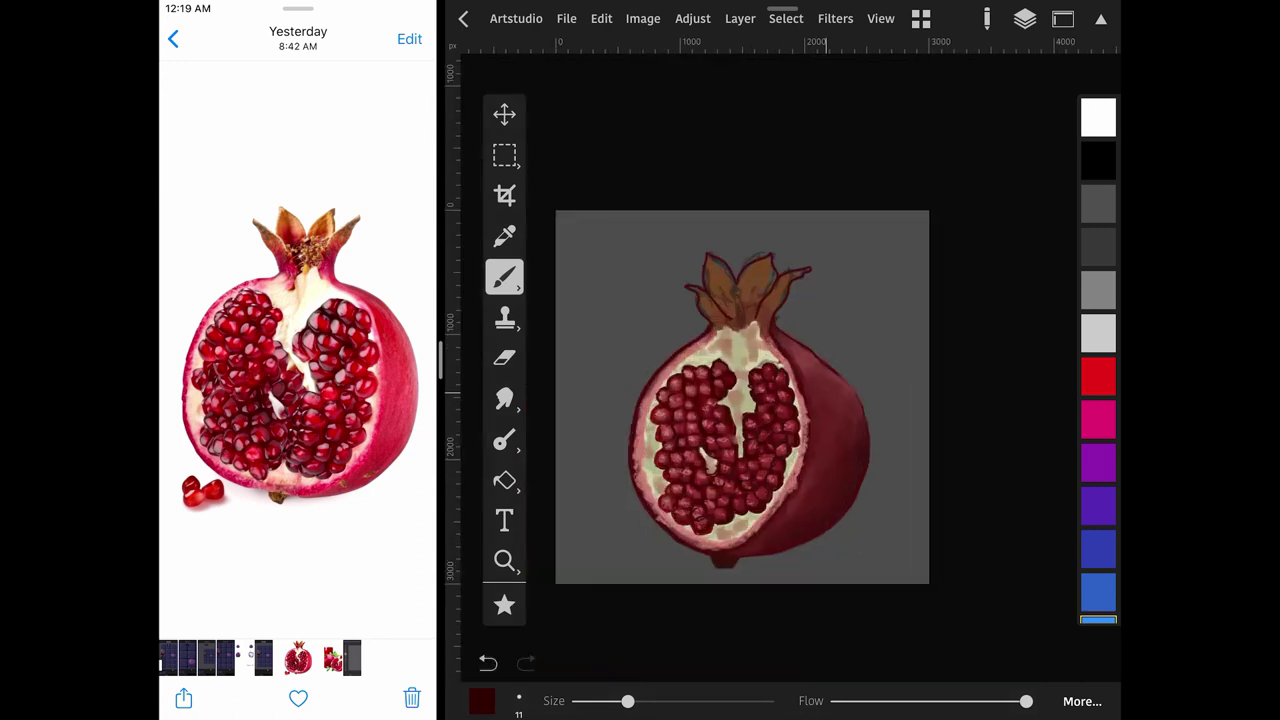
left_click(481, 700)
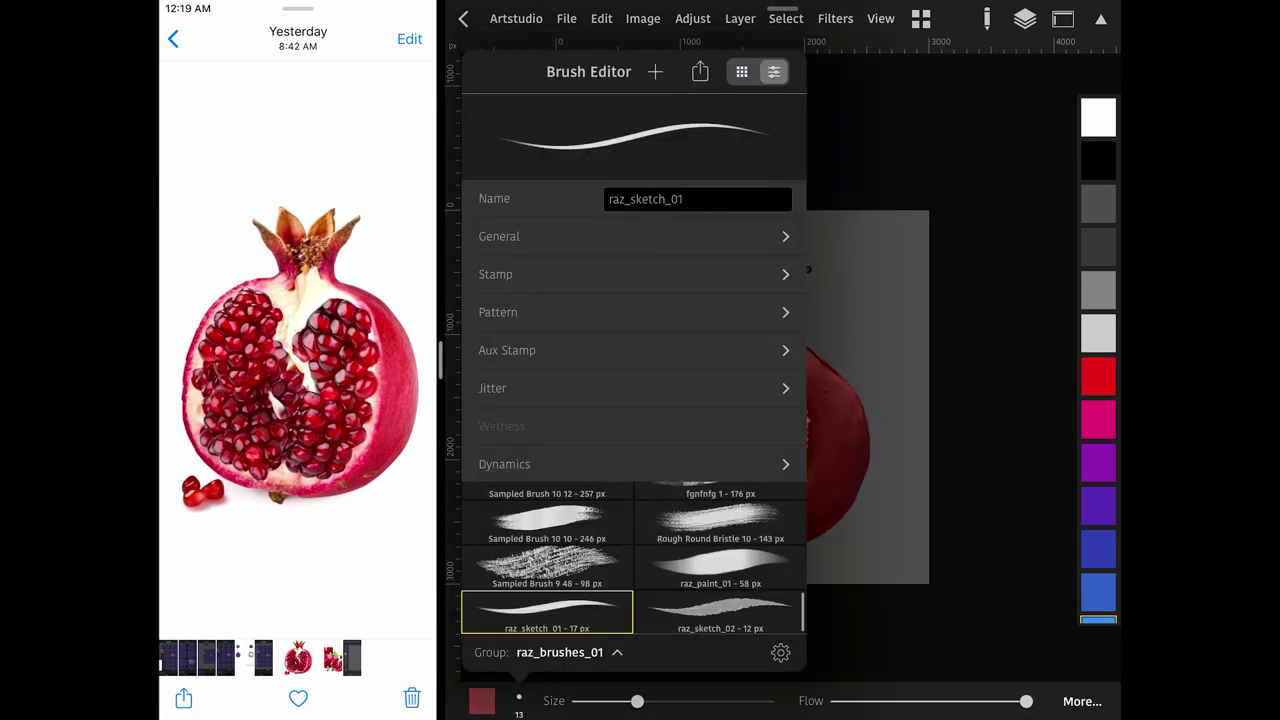
Switch to a large Rough Round Bristle brush loaded with bright red.
left_click(720, 526)
left_click(518, 700)
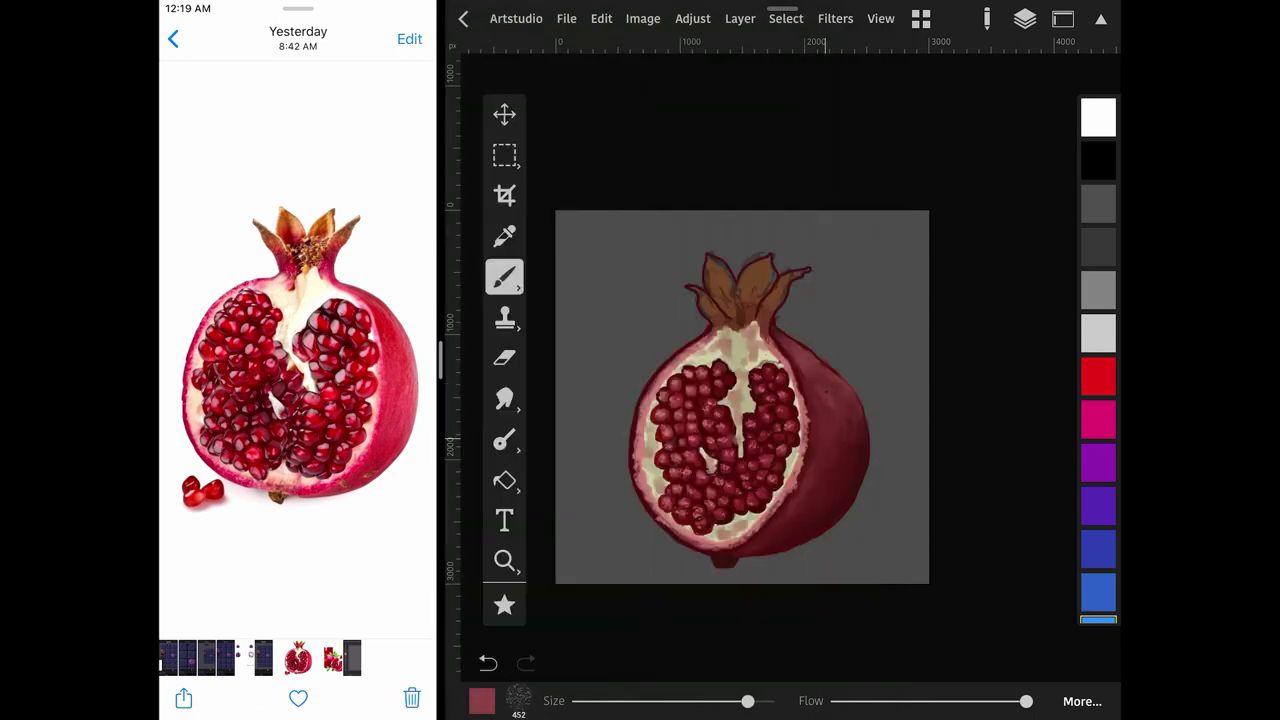
left_click_drag(747, 701, 725, 701)
left_click(481, 700)
left_click(780, 463)
left_click(481, 700)
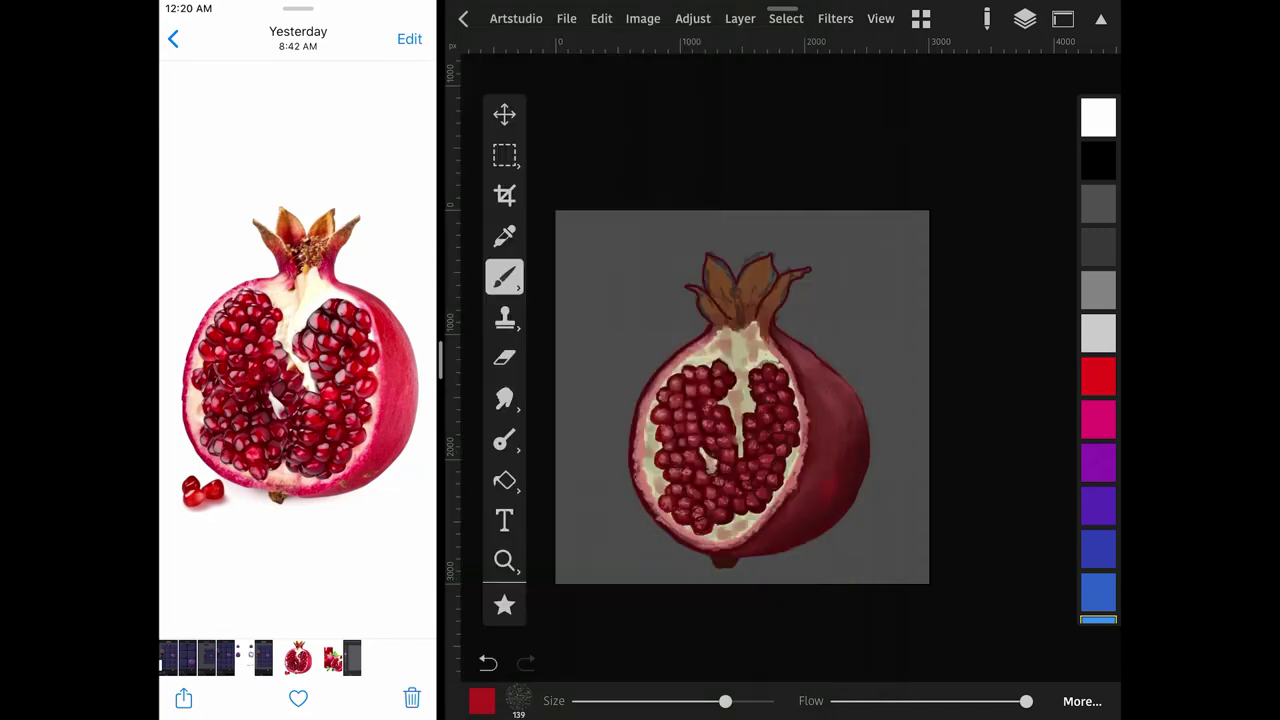
left_click_drag(725, 701, 751, 701)
Redo the reddish stroke along the lower-right rind, then switch to the Eraser.
key("ctrl+z")
left_click_drag(845, 475, 834, 505)
left_click(504, 357)
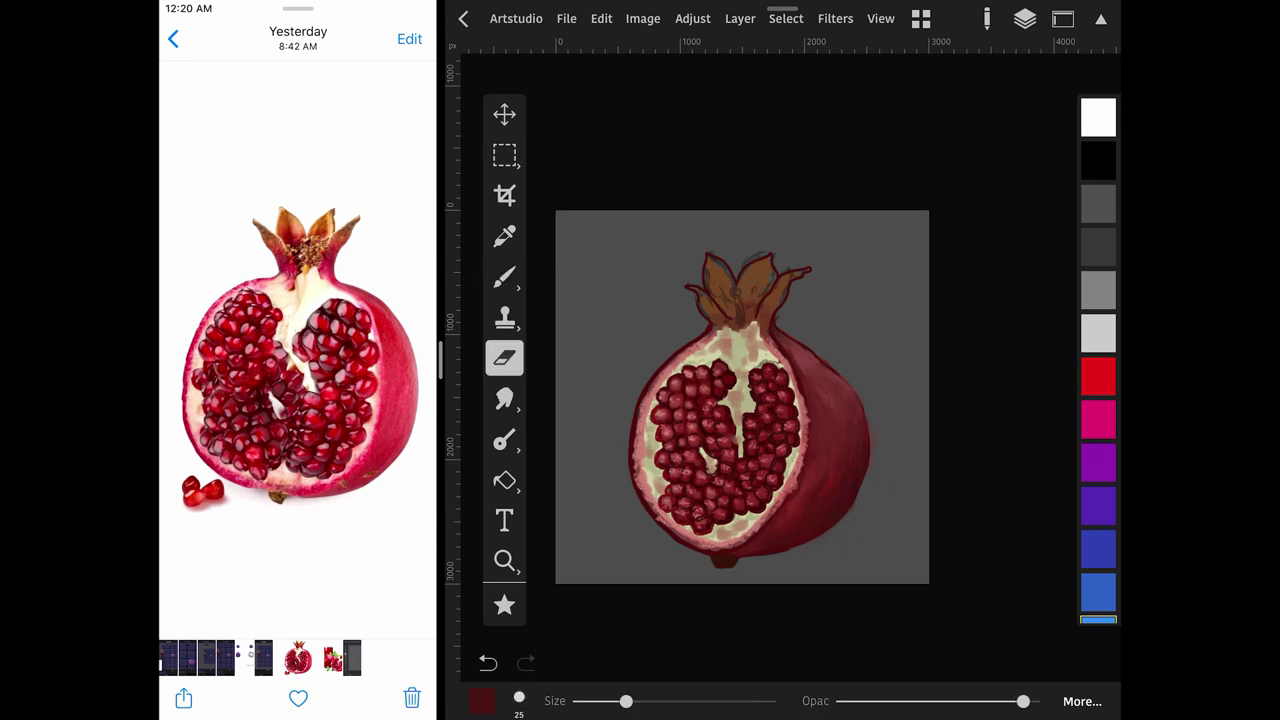
scroll(742, 397, "down", 2)
left_click(1024, 18)
left_click(1024, 18)
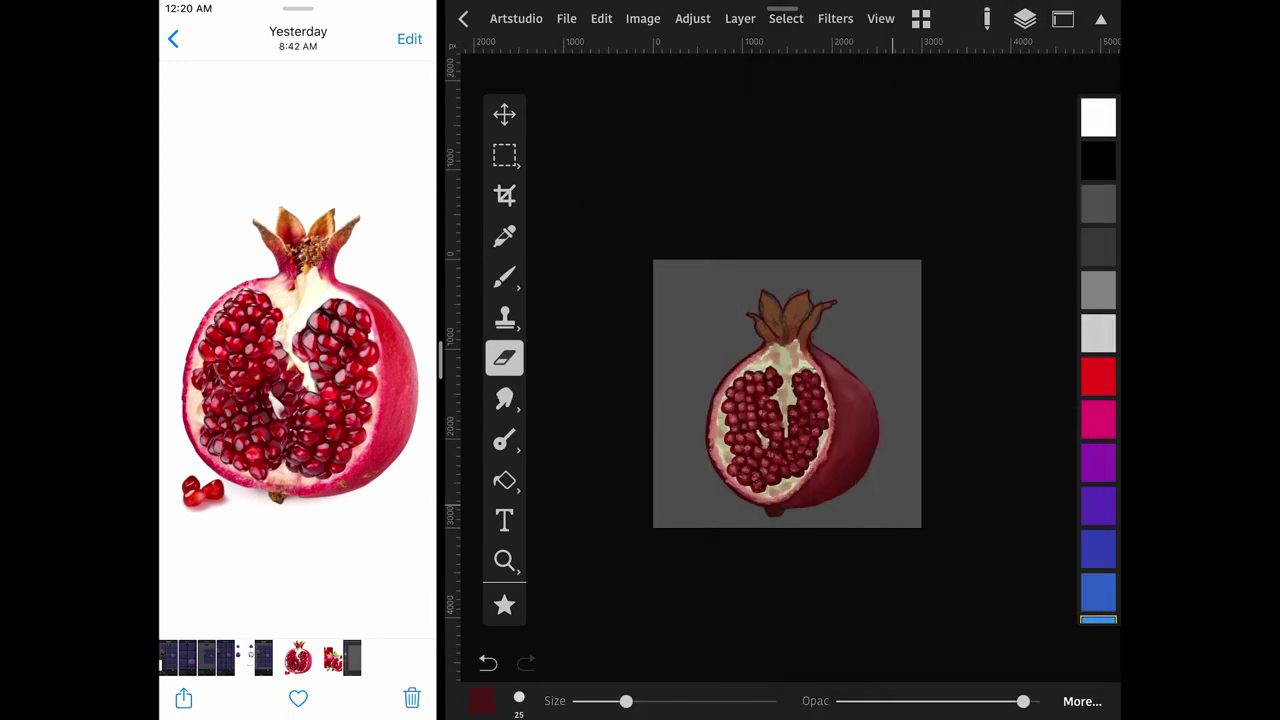
scroll(787, 393, "up", 5)
Switch back to the Brush tool and choose a different sketch brush.
left_click(504, 277)
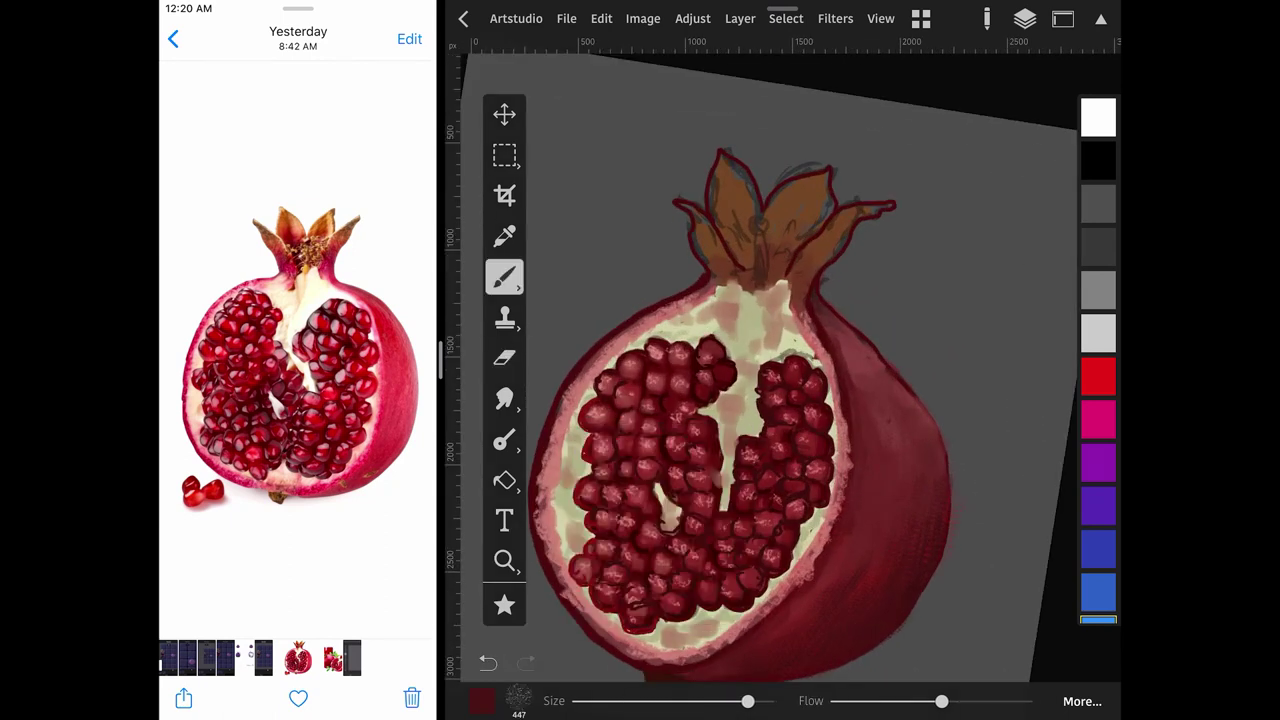
left_click(518, 698)
left_click(680, 563)
left_click(518, 698)
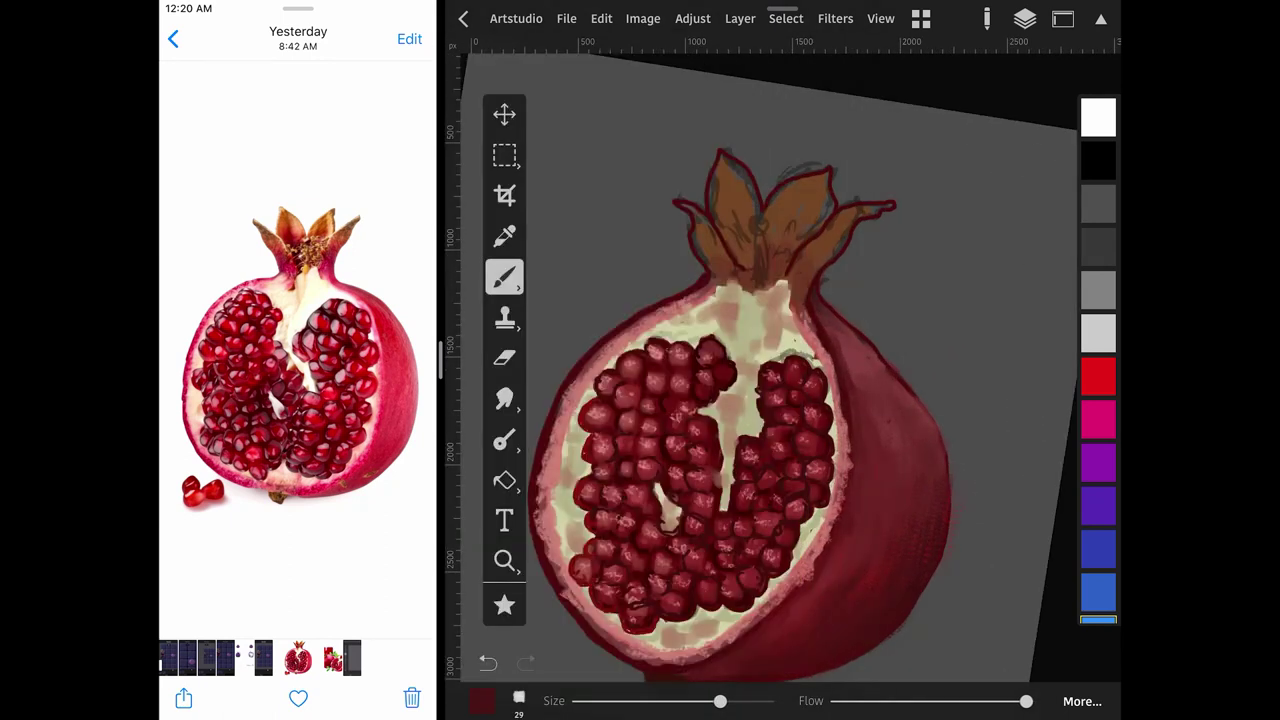
Sample the crown's brown and paint over the left, top and middle crown leaves.
left_click(818, 310)
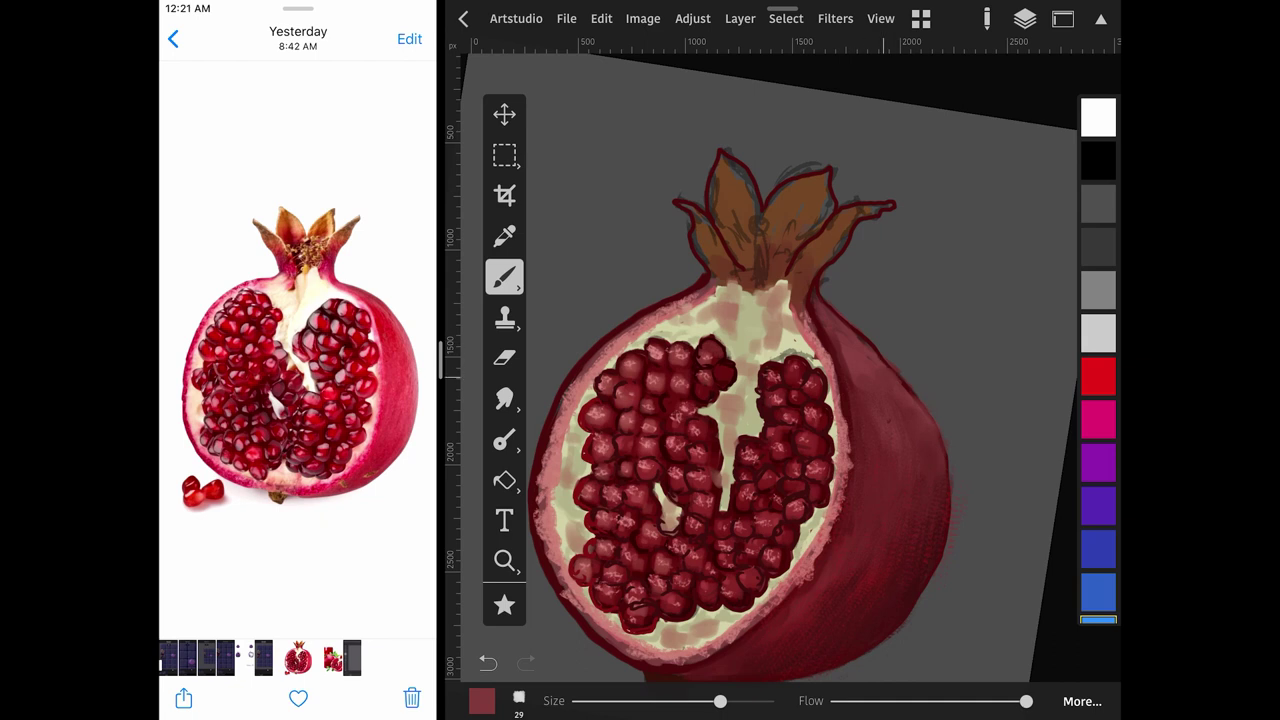
scroll(785, 390, "up", 2)
left_click(679, 285)
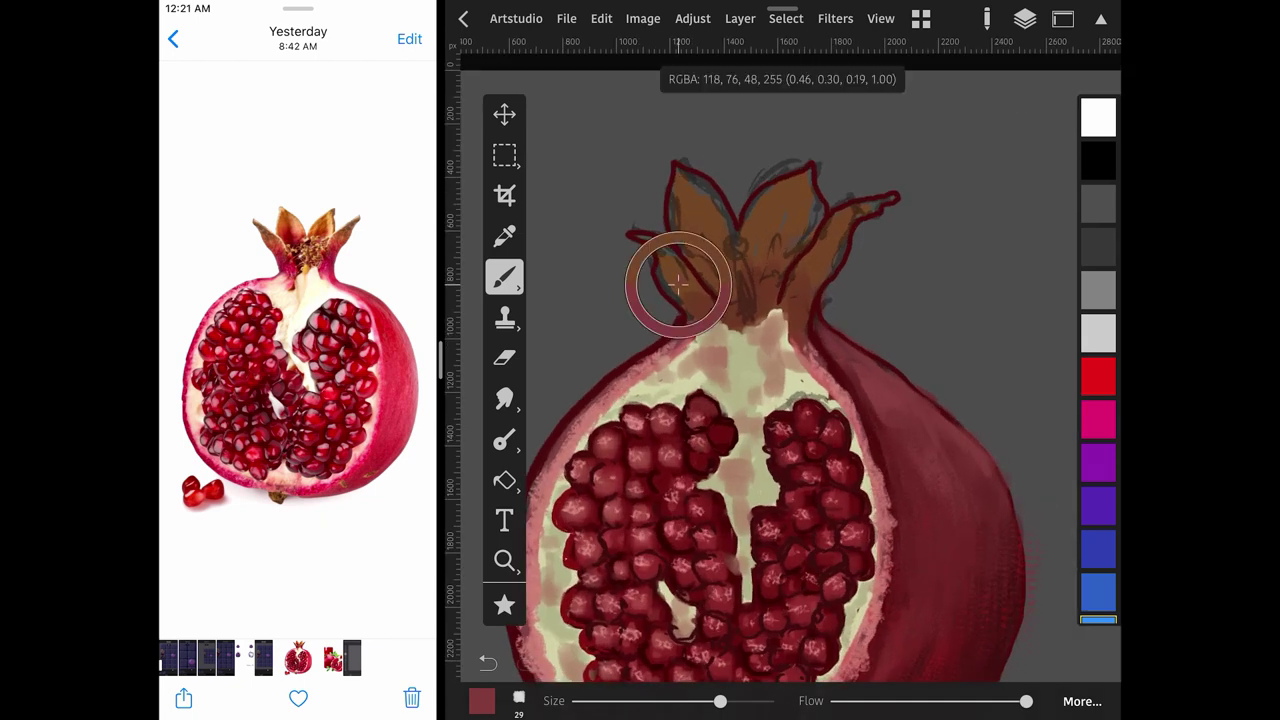
mouse_move(660, 265)
left_mouse_down()
mouse_move(628, 232)
mouse_move(692, 275)
left_mouse_up()
left_click_drag(720, 701, 707, 701)
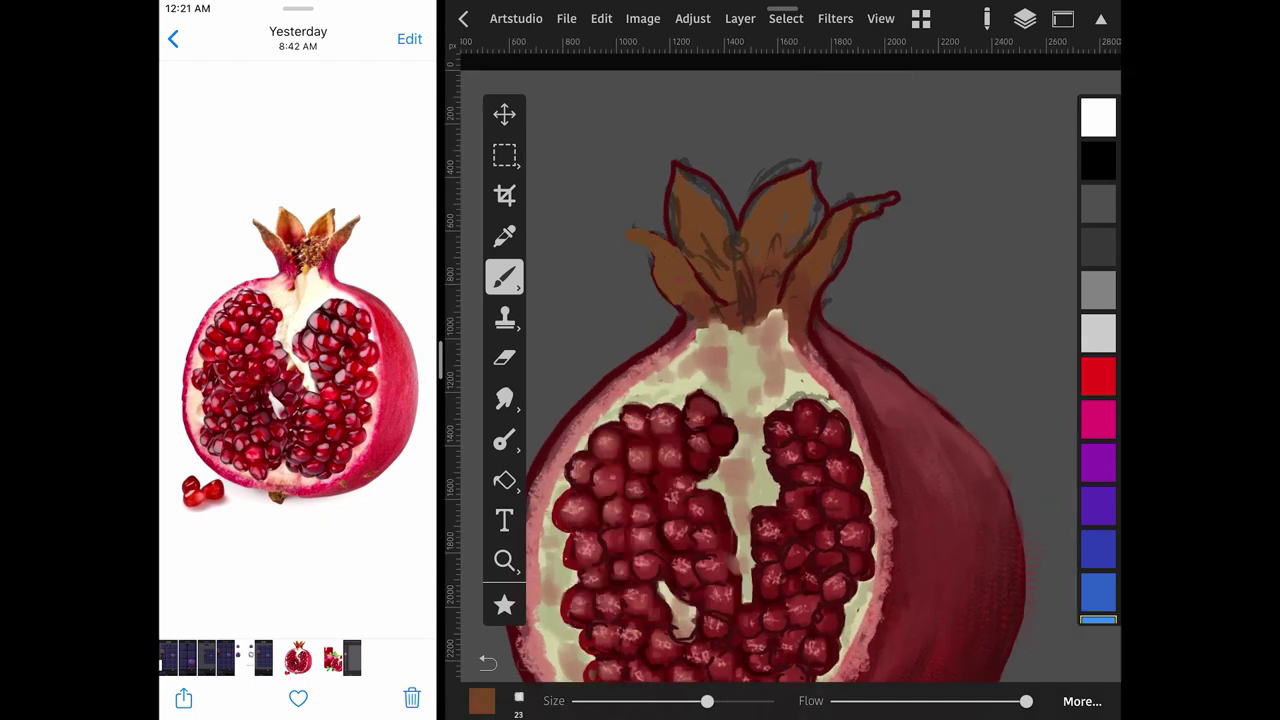
mouse_move(676, 175)
left_mouse_down()
mouse_move(670, 240)
mouse_move(684, 166)
mouse_move(722, 195)
mouse_move(700, 270)
mouse_move(733, 265)
mouse_move(720, 285)
mouse_move(725, 240)
left_mouse_up()
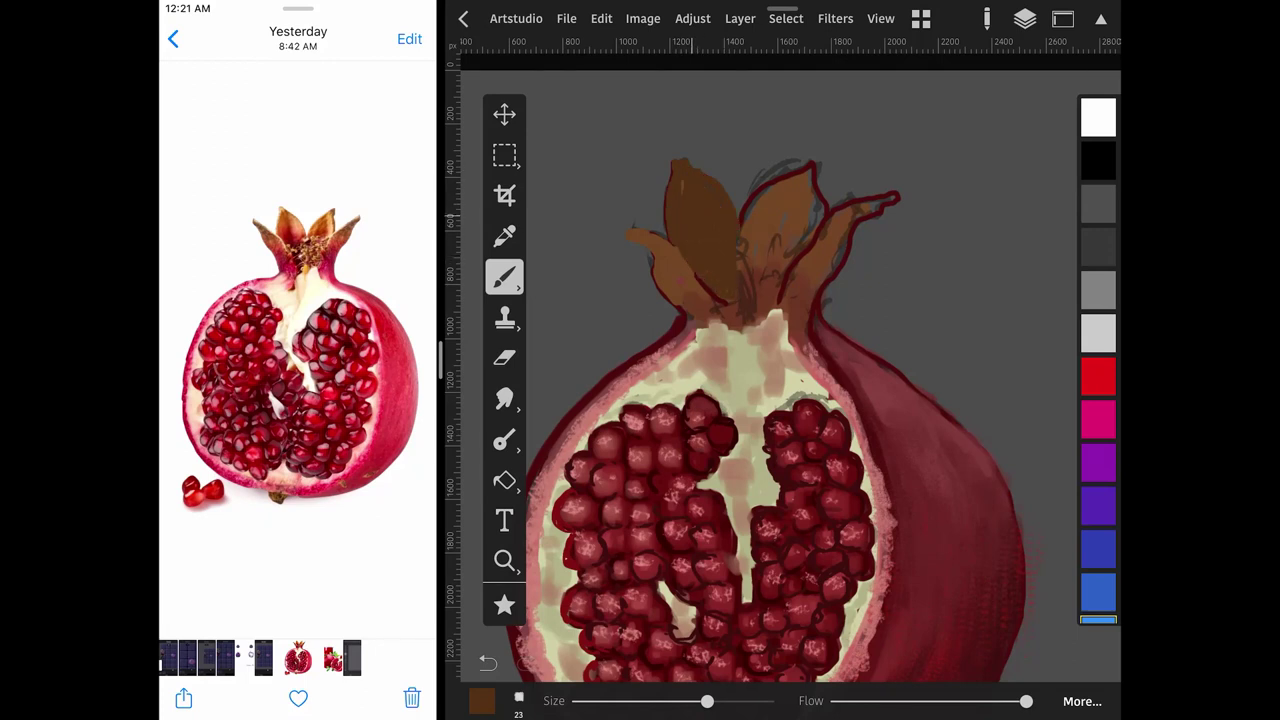
left_click(482, 701)
mouse_move(768, 305)
left_mouse_down()
mouse_move(818, 165)
mouse_move(758, 195)
mouse_move(746, 240)
mouse_move(815, 155)
mouse_move(750, 260)
mouse_move(790, 185)
mouse_move(780, 280)
mouse_move(845, 210)
mouse_move(897, 198)
mouse_move(860, 220)
mouse_move(818, 295)
left_mouse_up()
Paint the right sepal red, covering its outline, with a lighter red tip.
left_click(789, 303)
left_click_drag(845, 215, 820, 260)
left_click(825, 232)
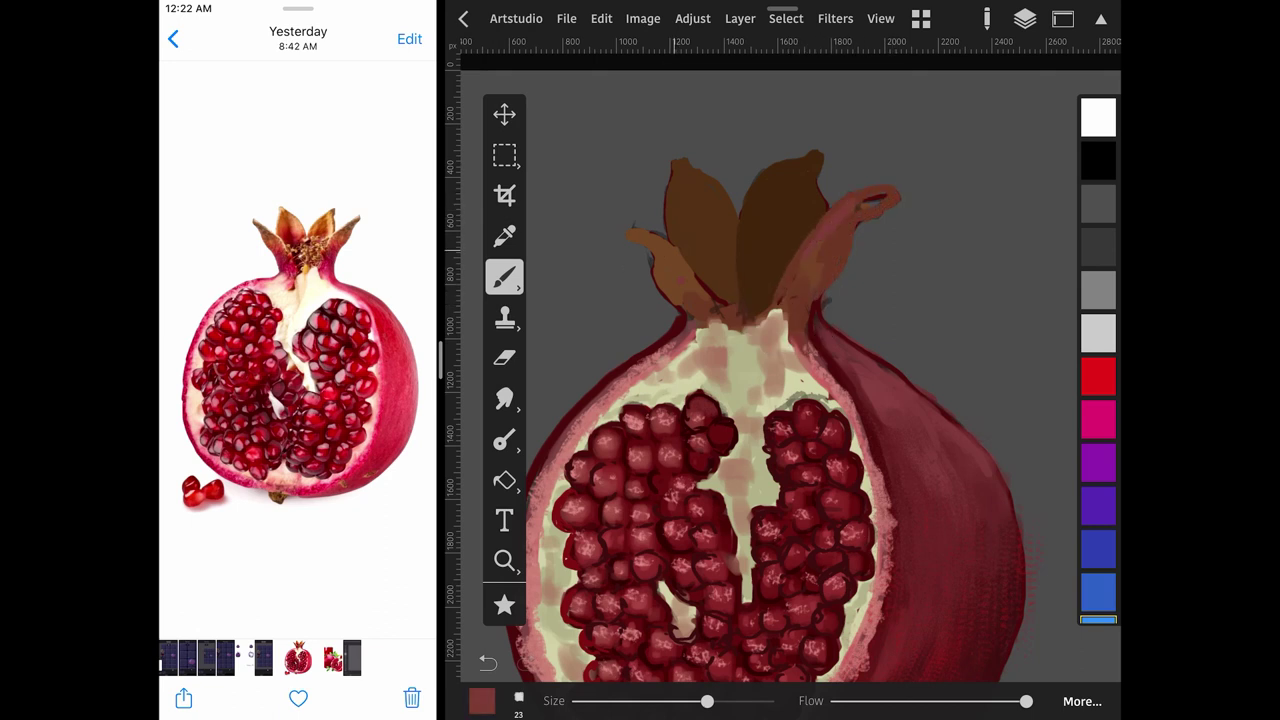
left_click_drag(855, 212, 894, 196)
Enlarge the brush slightly and add pale beige fibre strokes just below the crown.
scroll(783, 380, "down", 3)
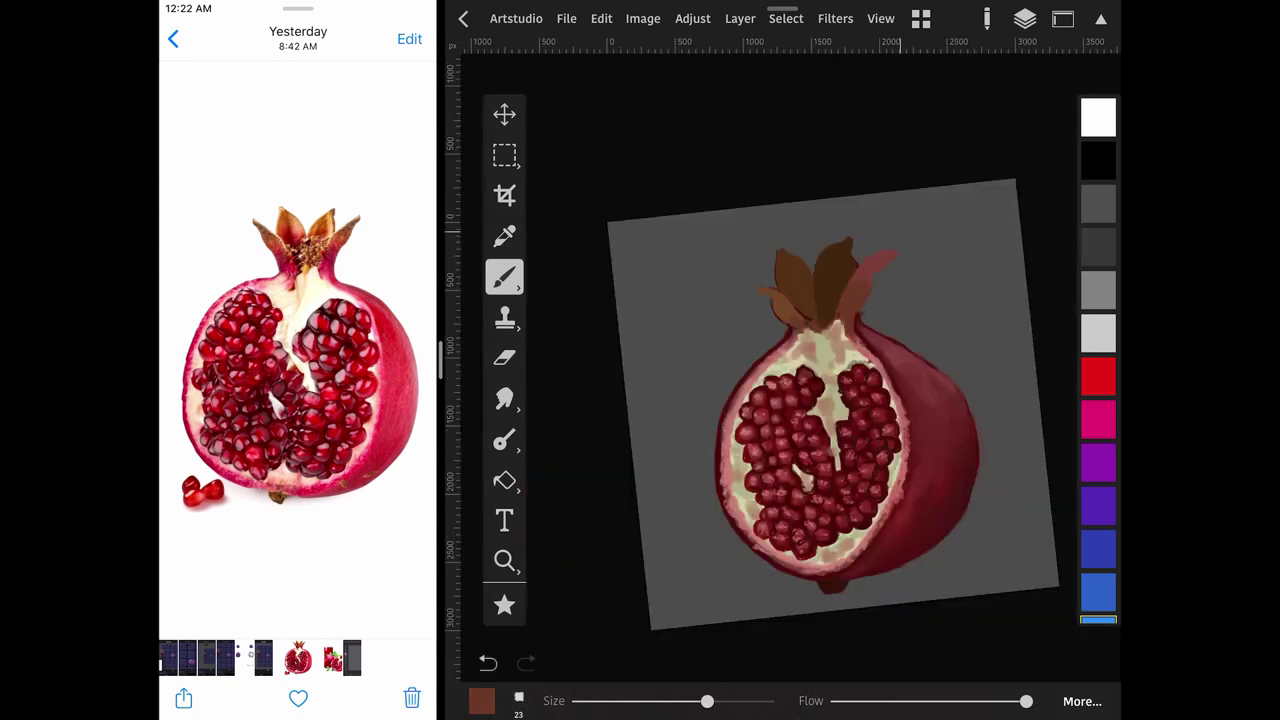
left_click_drag(707, 701, 713, 701)
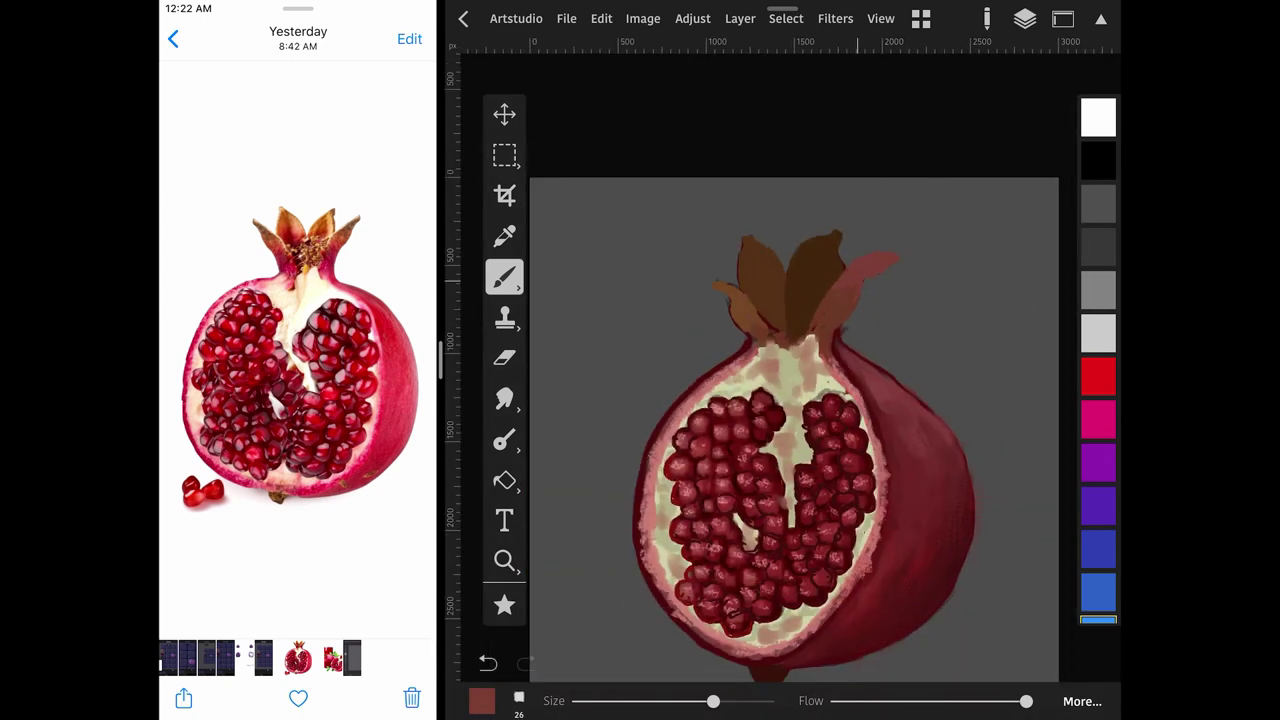
scroll(760, 380, "up", 3)
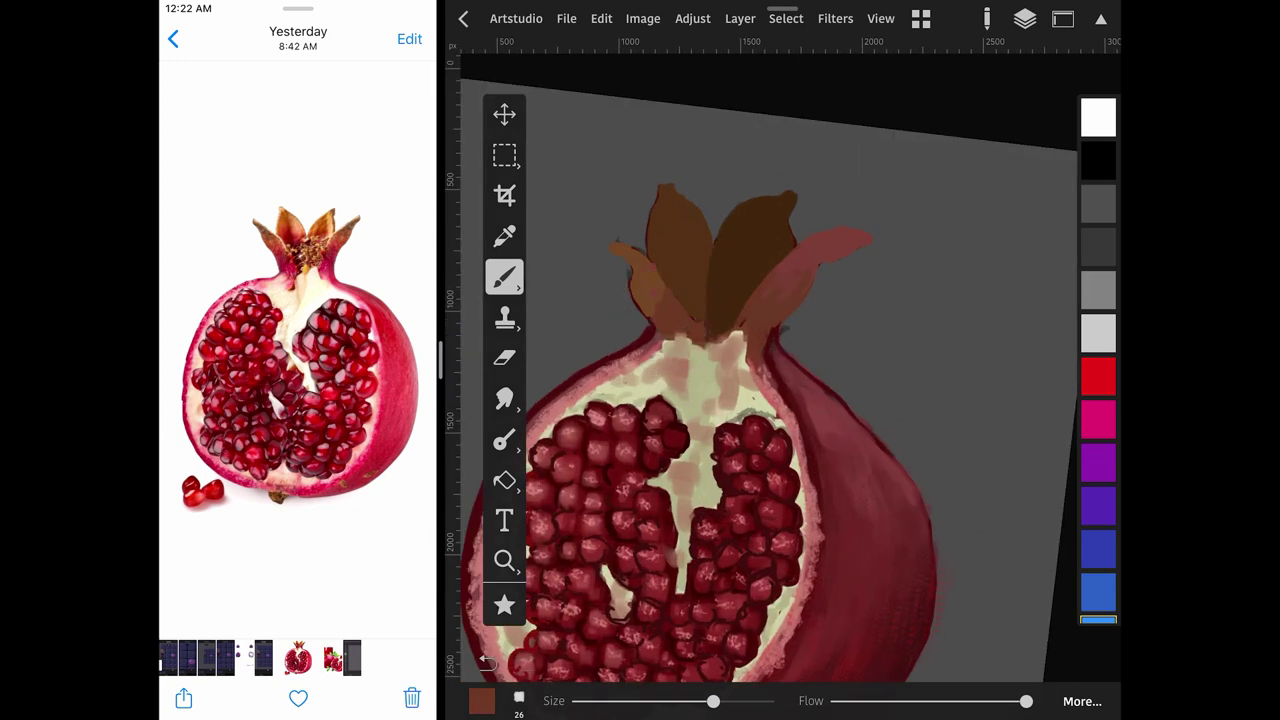
scroll(760, 380, "up", 2)
left_click(744, 361)
mouse_move(722, 318)
left_mouse_down()
mouse_move(726, 360)
mouse_move(742, 356)
left_mouse_up()
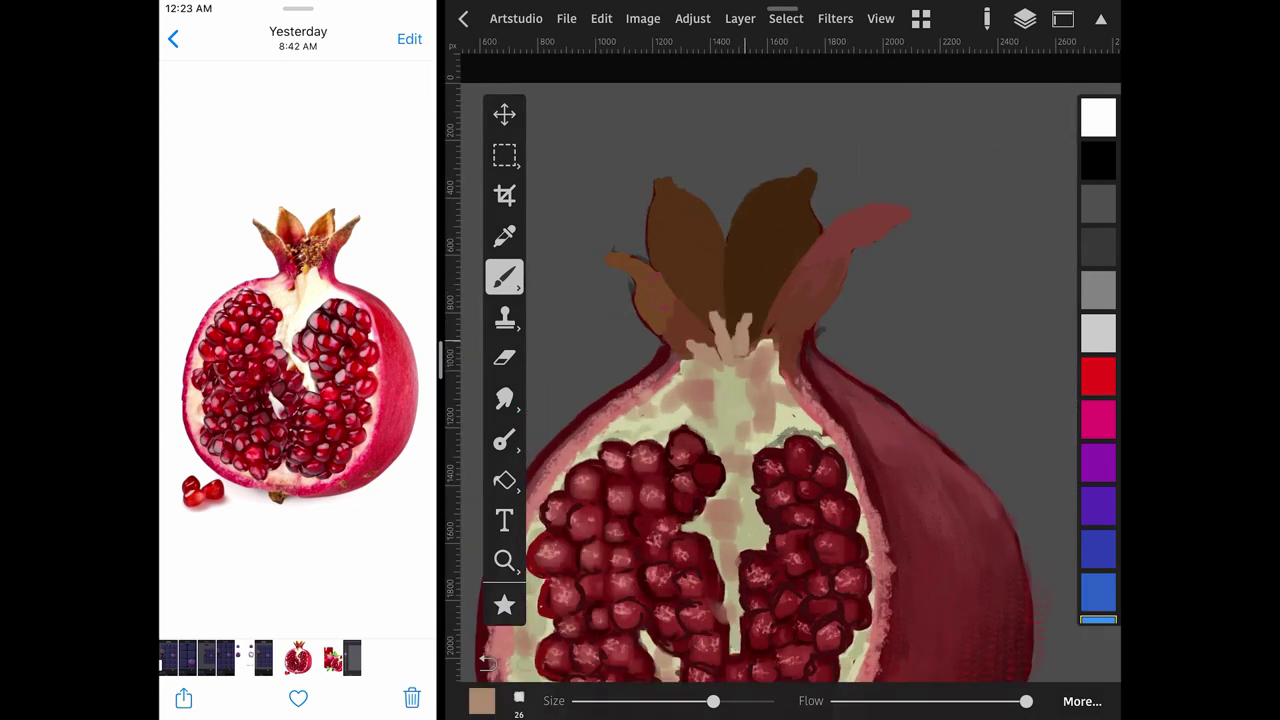
scroll(780, 380, "down", 3)
scroll(780, 380, "up", 2)
left_click_drag(806, 310, 810, 352)
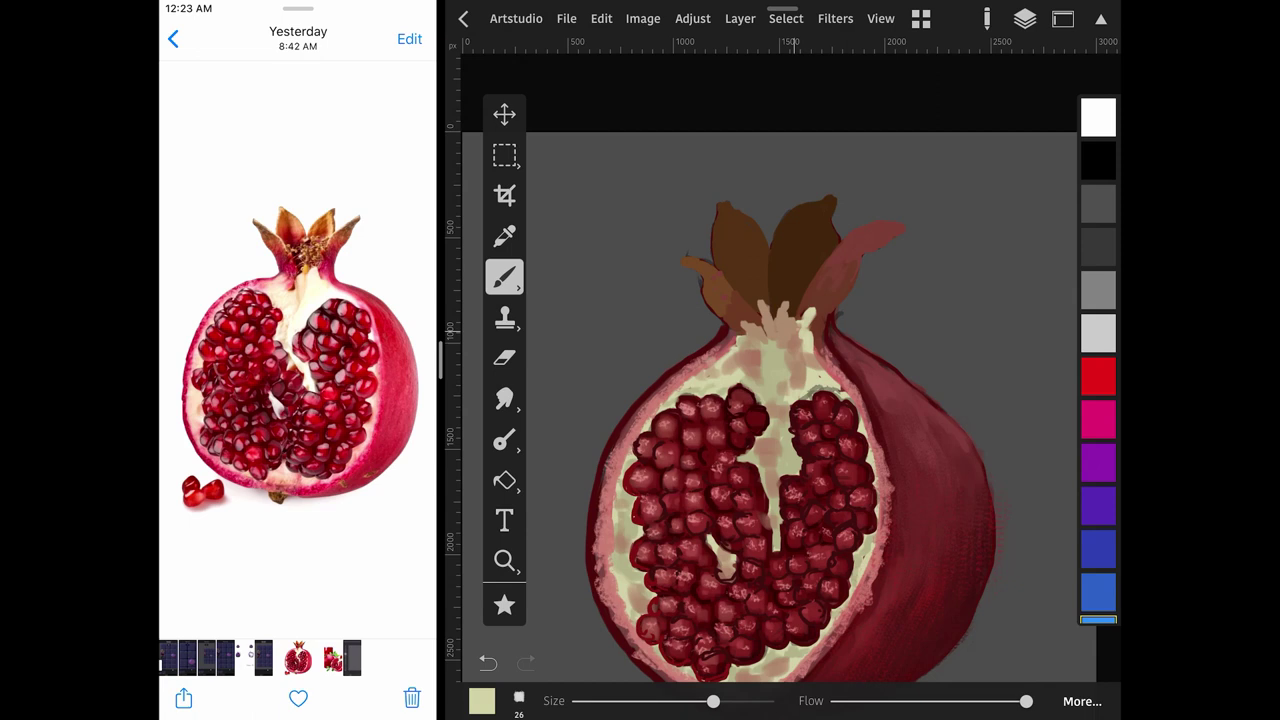
scroll(780, 400, "down", 3)
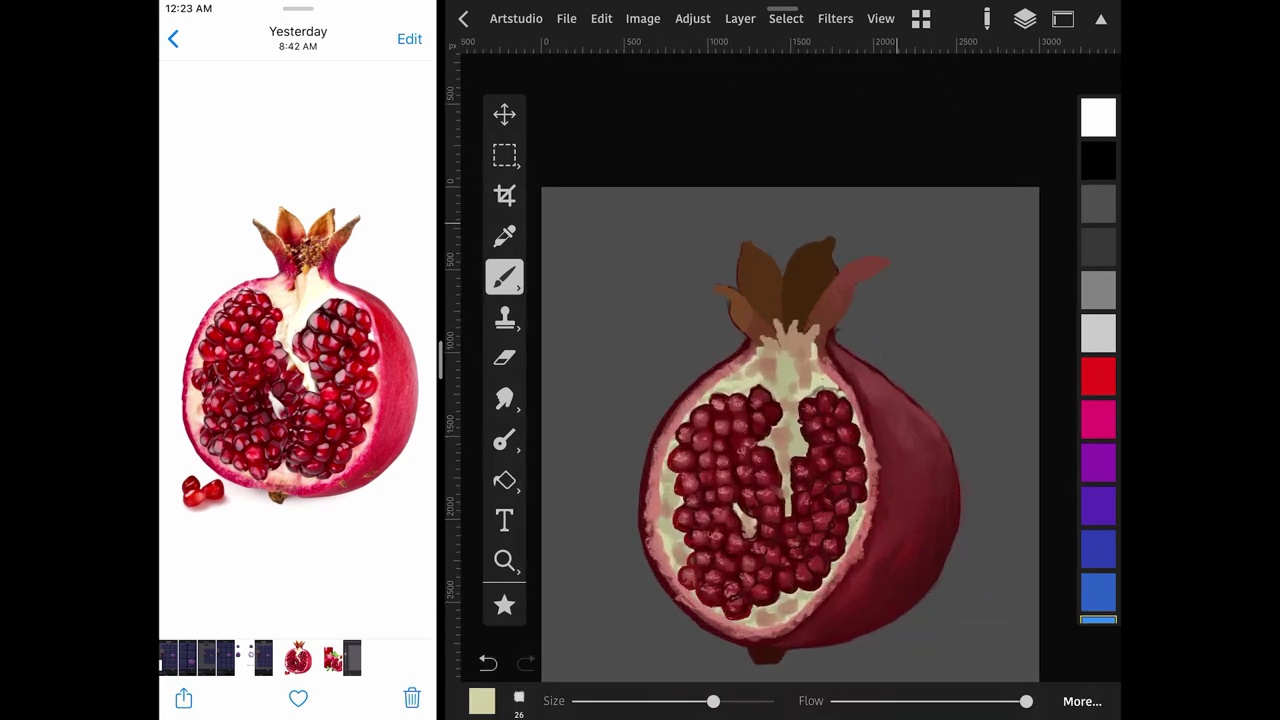
scroll(780, 400, "up", 2)
Paint deep brown between the crown leaves and dark red into the centre leaf.
left_click(765, 280)
left_click(481, 701)
left_click_drag(597, 234, 608, 246)
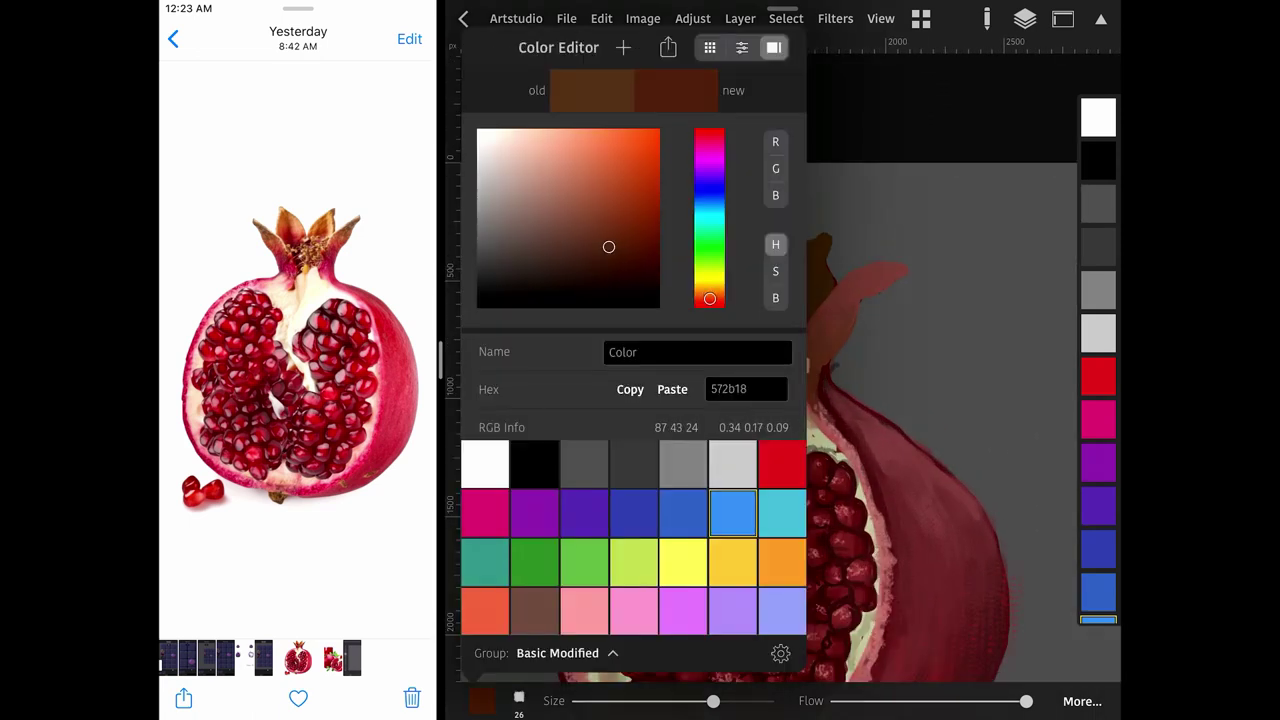
left_click(481, 701)
left_click_drag(722, 318, 732, 282)
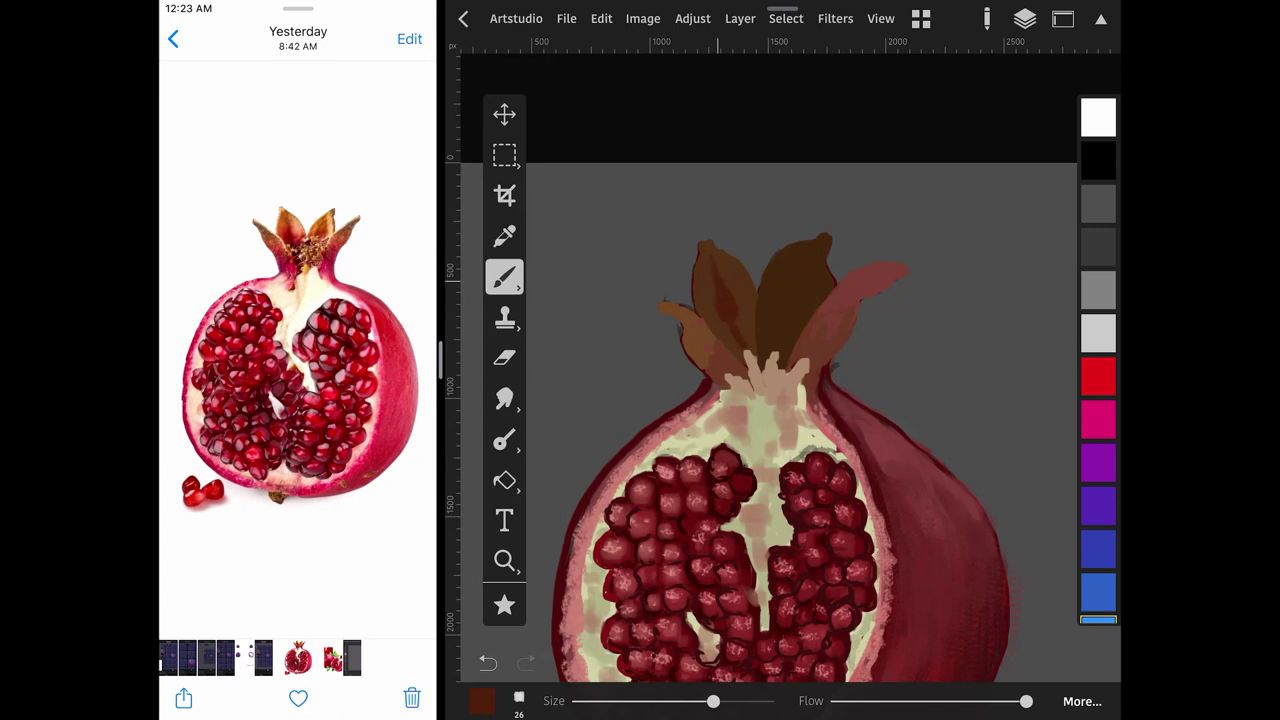
left_click(481, 701)
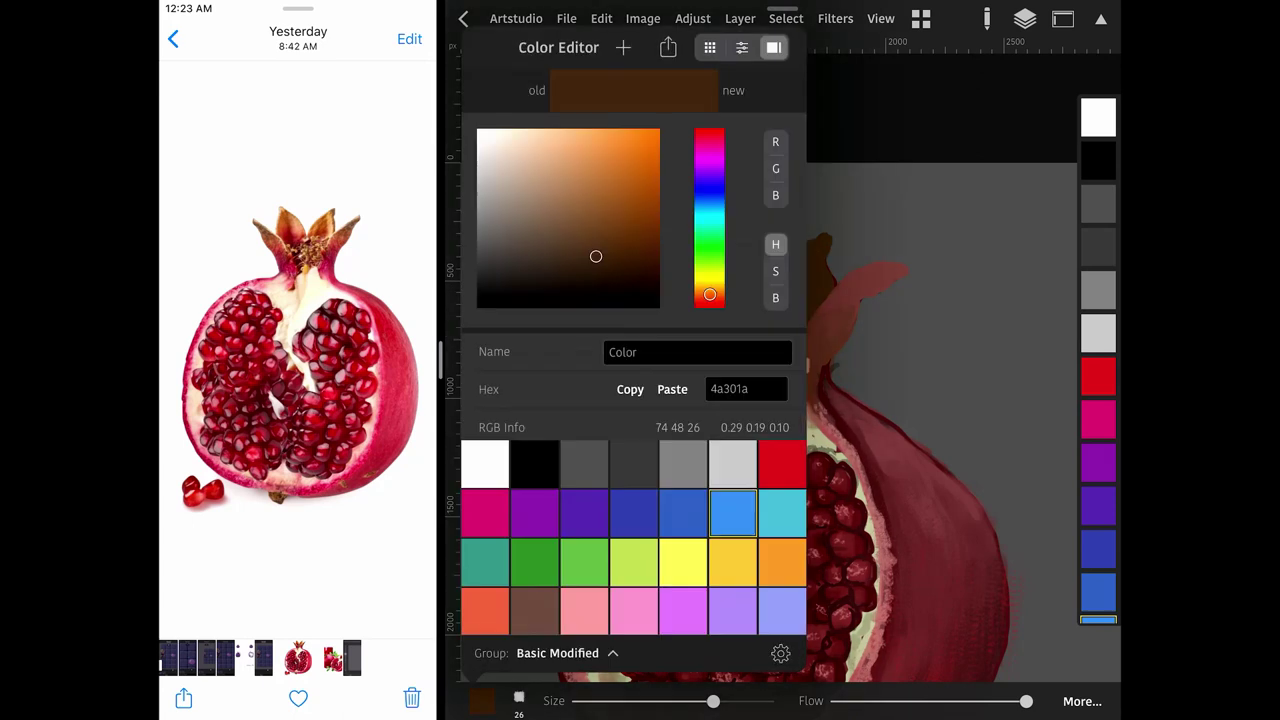
left_click_drag(709, 150, 709, 131)
left_click(481, 701)
left_click_drag(790, 318, 797, 285)
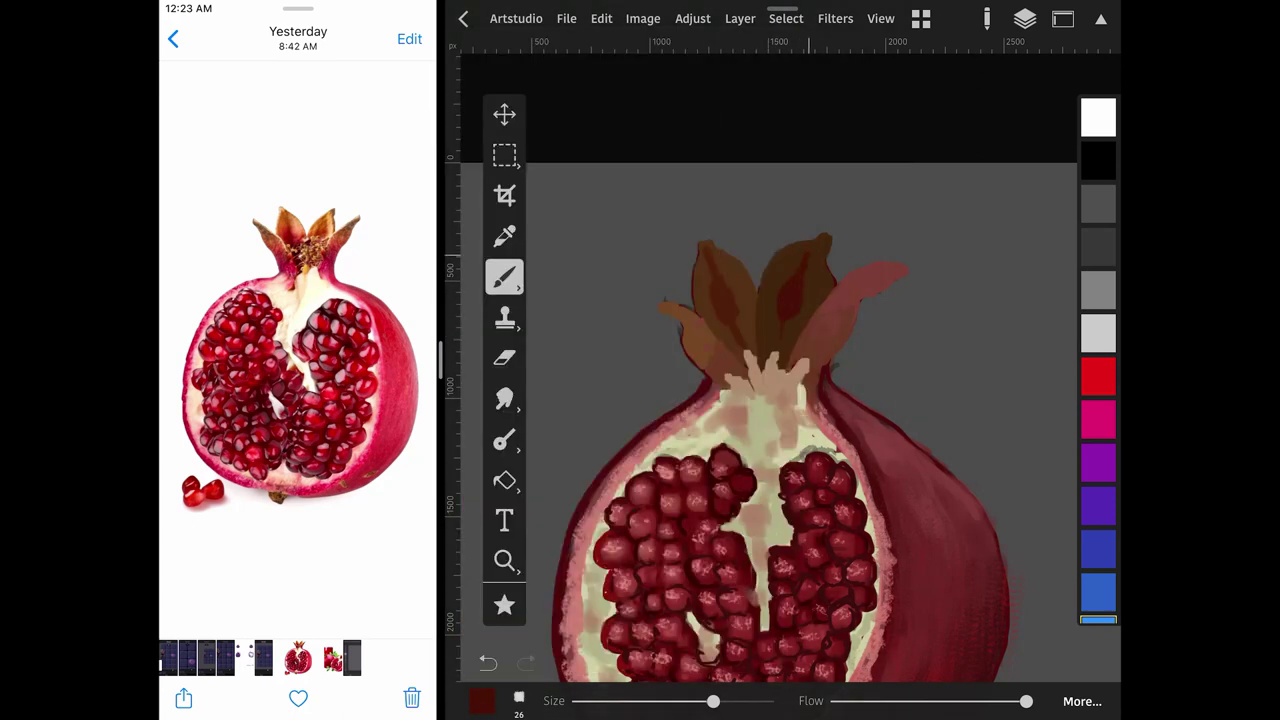
Add a dark brown stem stroke and a tan highlight on the right leaf.
left_click(818, 370)
left_click(818, 370)
mouse_move(814, 362)
left_mouse_down()
mouse_move(798, 336)
mouse_move(812, 340)
left_mouse_up()
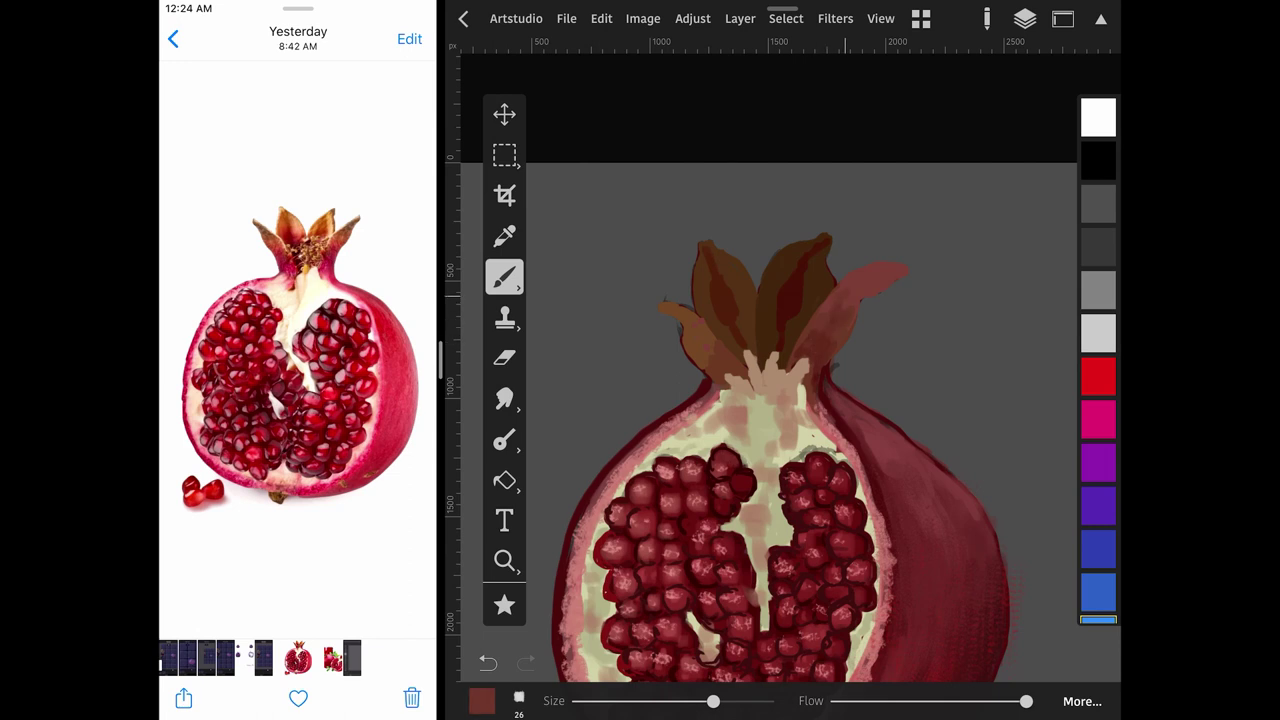
left_click(696, 320)
left_click_drag(830, 300, 858, 272)
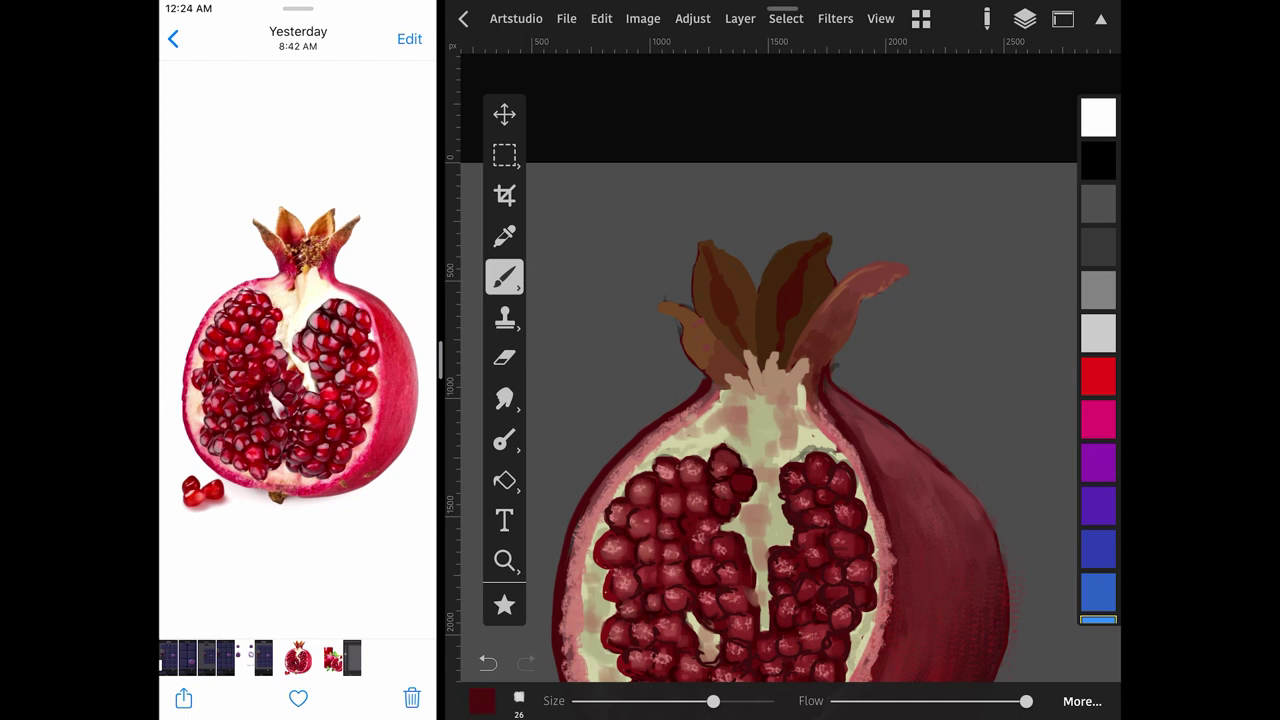
left_click(830, 348)
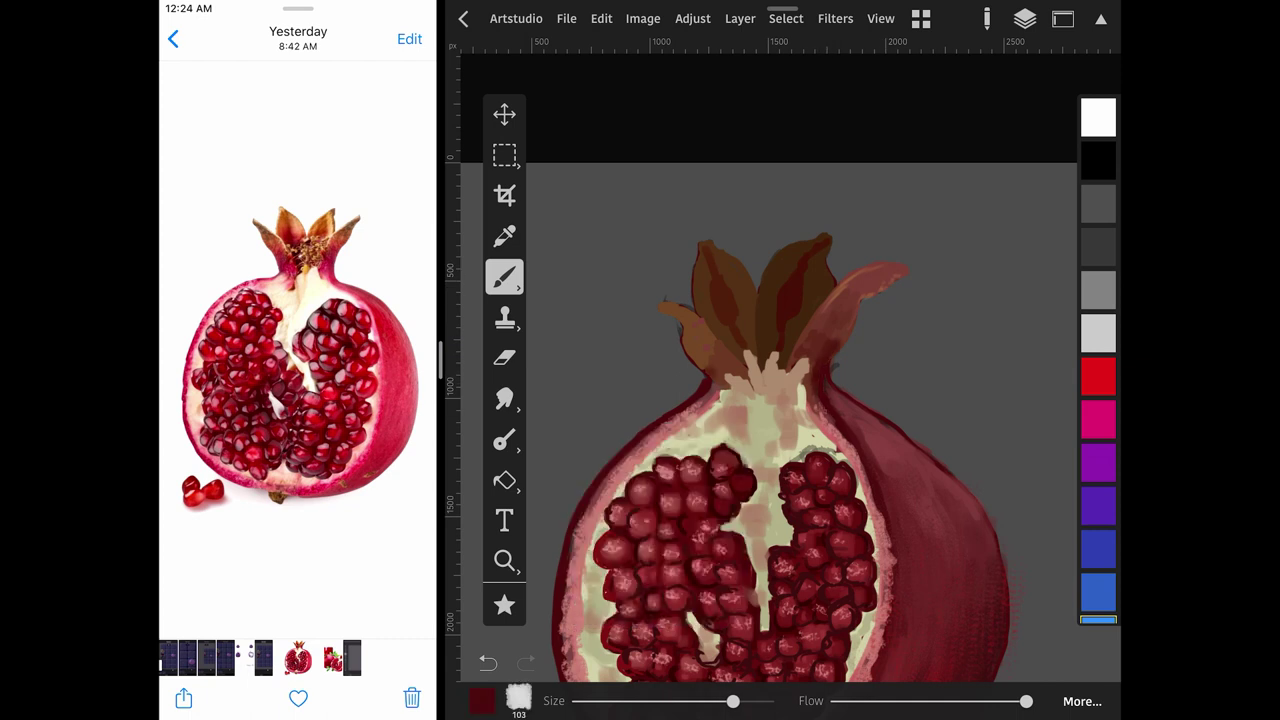
left_click(711, 368)
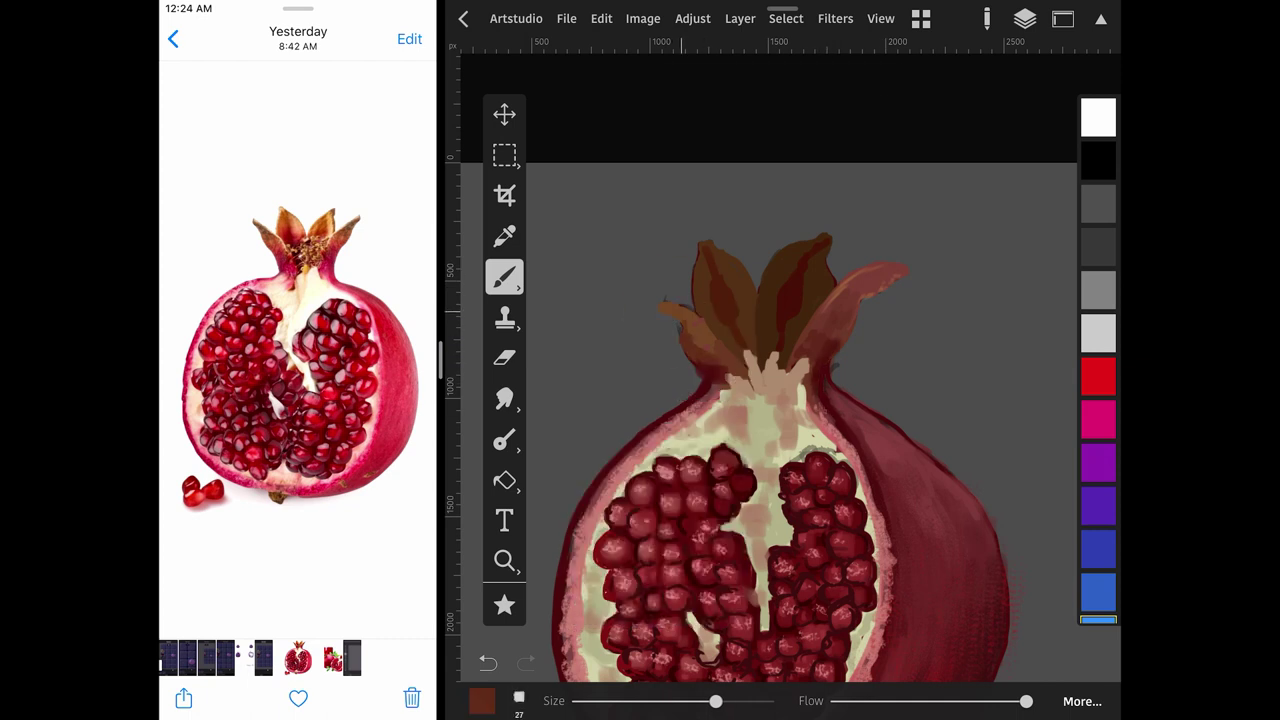
left_click(686, 300)
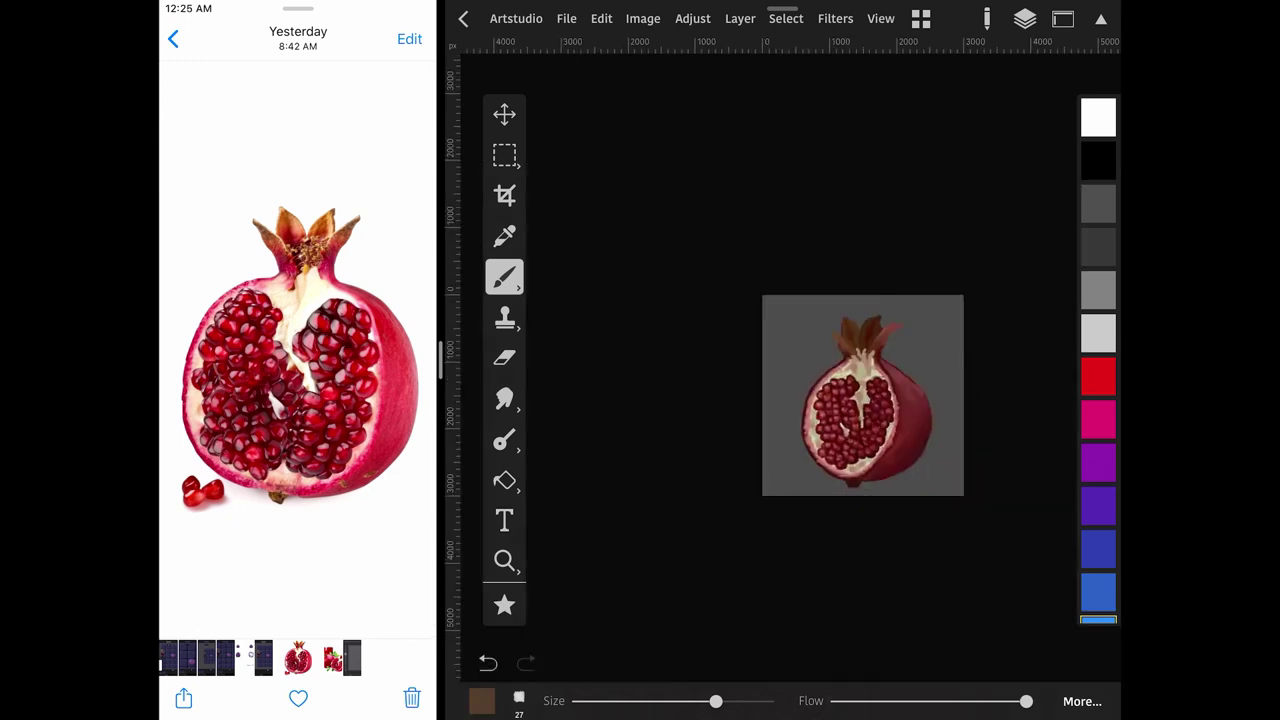
scroll(770, 420, "down", 5)
Sample dark red and rust-brown crown tones, try salmon, and lower the paint flow.
left_click(790, 367)
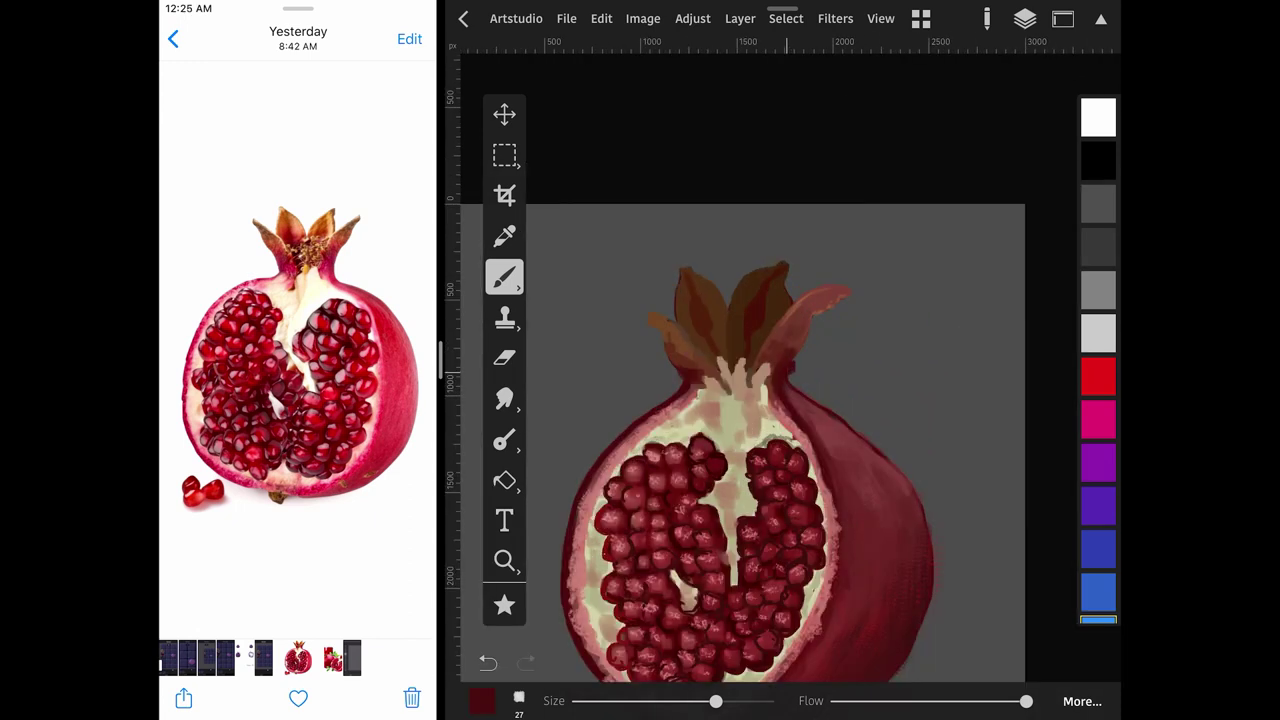
scroll(757, 469, "up", 1)
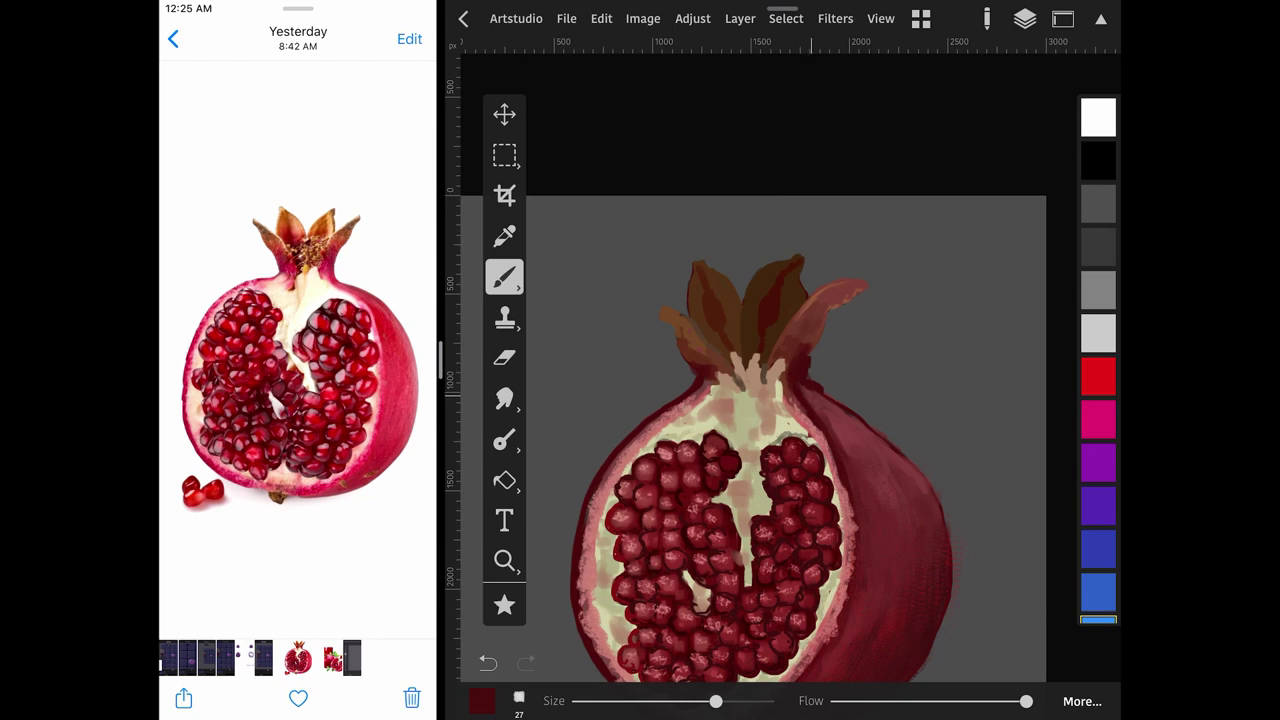
left_click(689, 349)
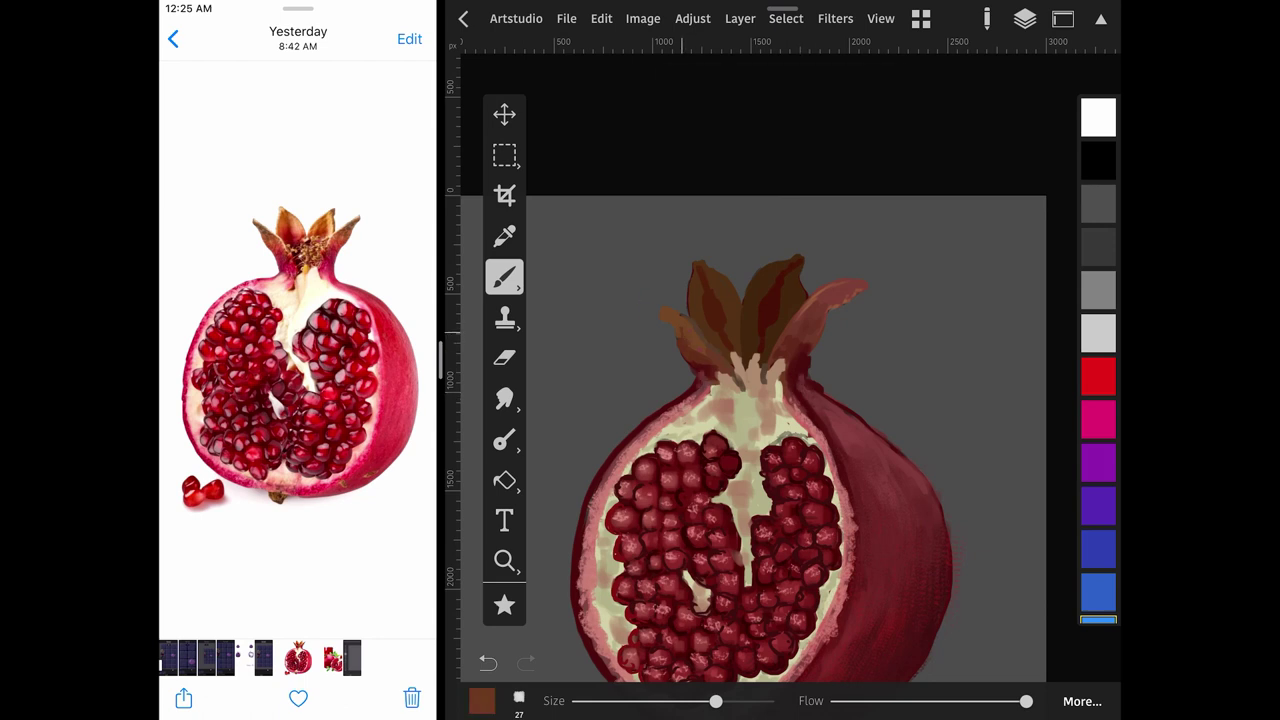
left_click(482, 701)
left_click(563, 189)
left_click(482, 701)
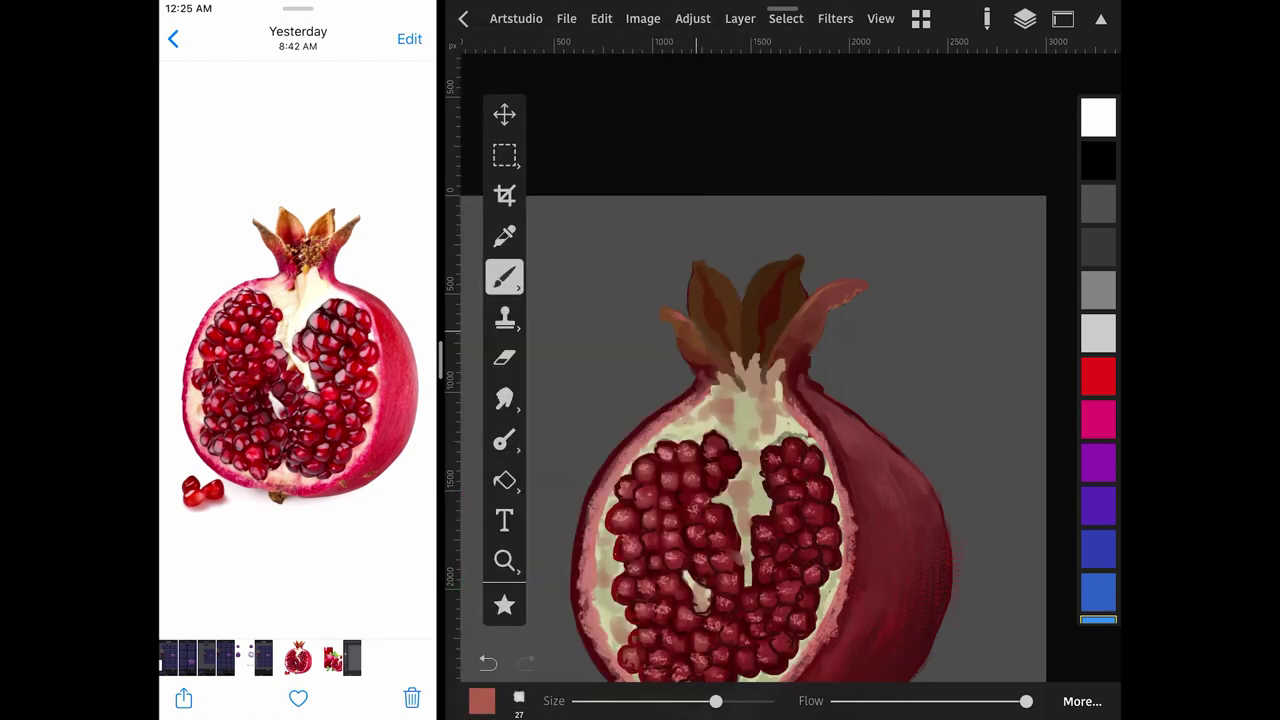
left_click(707, 302)
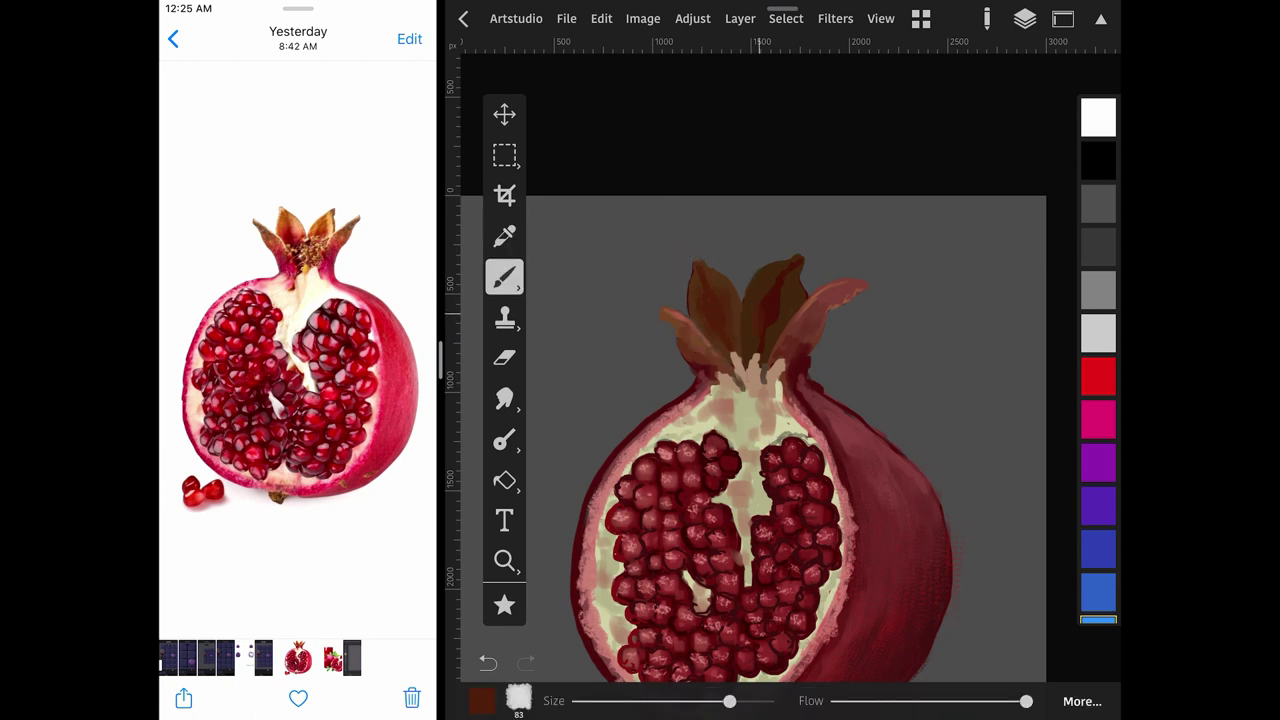
left_click(767, 336)
left_click_drag(1026, 701, 919, 701)
Brush orange-brown over the left sepal, crown centre and right sepal with a smaller brush.
left_click(770, 290)
left_click_drag(730, 701, 743, 701)
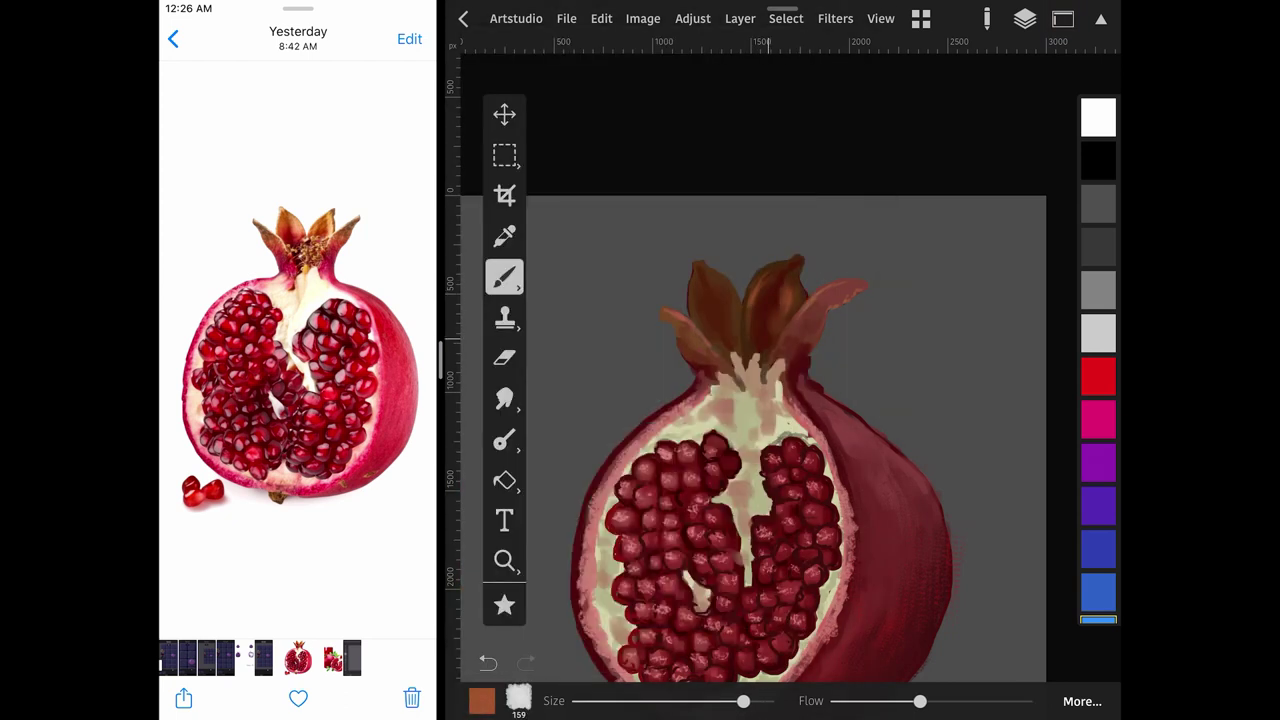
mouse_move(696, 286)
left_mouse_down()
mouse_move(700, 318)
mouse_move(730, 274)
left_mouse_up()
left_click_drag(704, 330, 684, 350)
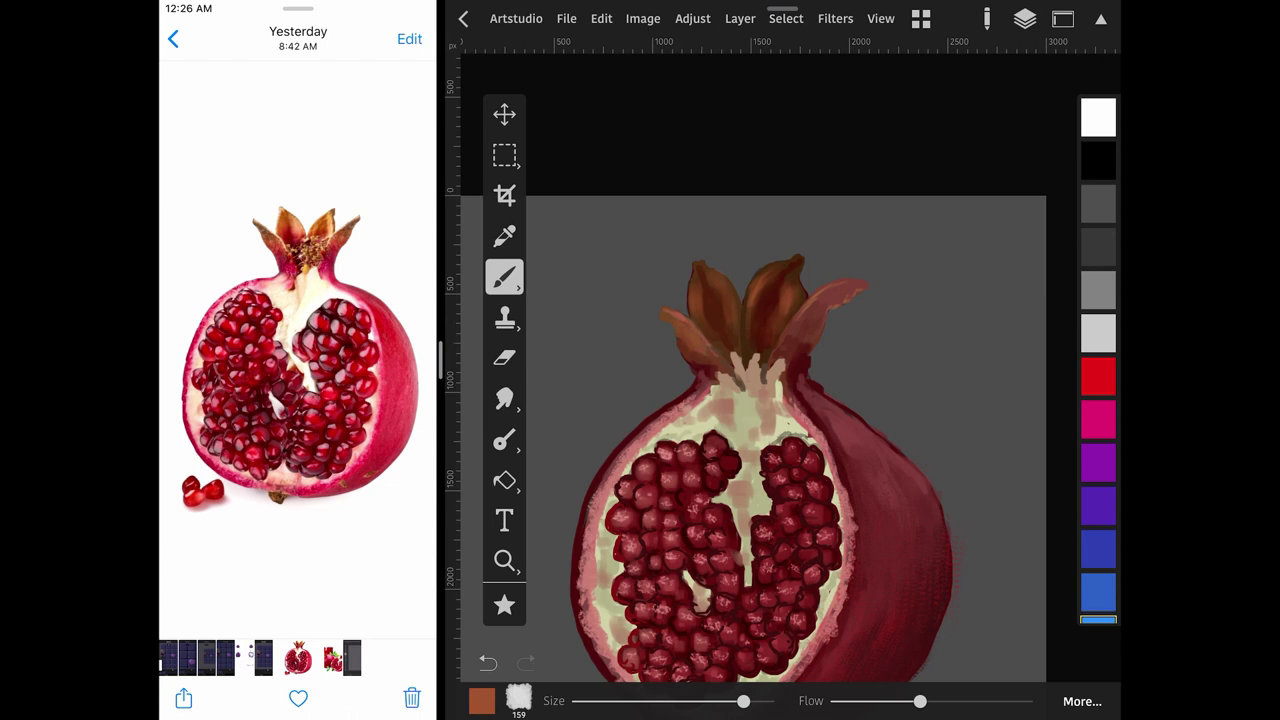
left_click_drag(830, 292, 790, 348)
Switch to a darker brown with a very fine brush and darken the crown base.
left_click_drag(743, 701, 726, 701)
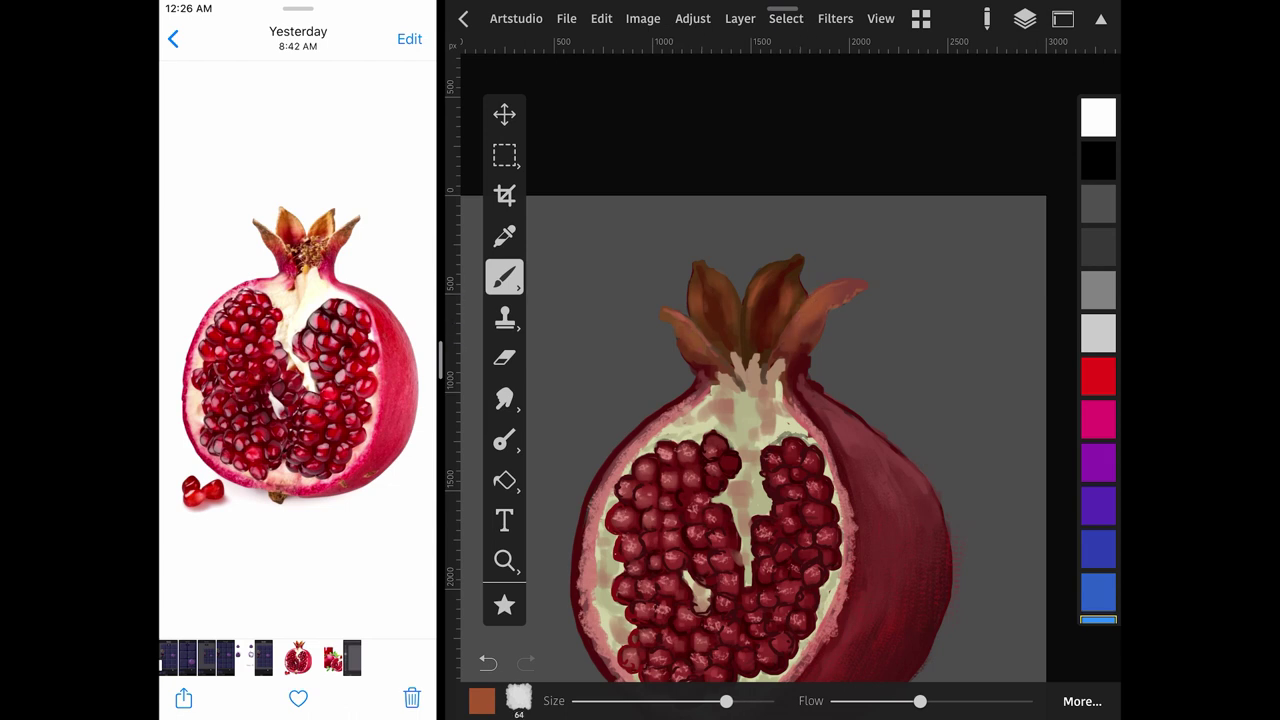
left_click(481, 701)
left_click_drag(594, 237, 594, 260)
mouse_move(726, 701)
left_mouse_down()
mouse_move(653, 701)
mouse_move(697, 701)
left_mouse_up()
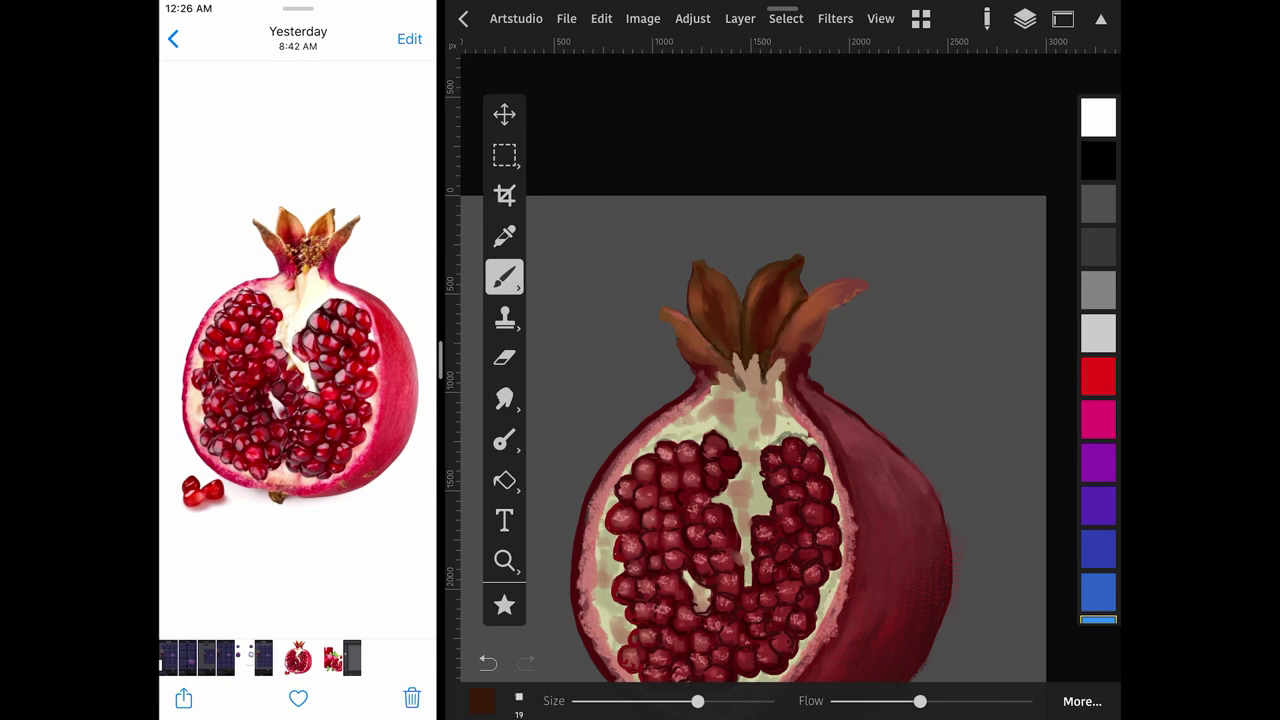
left_click_drag(784, 378, 794, 404)
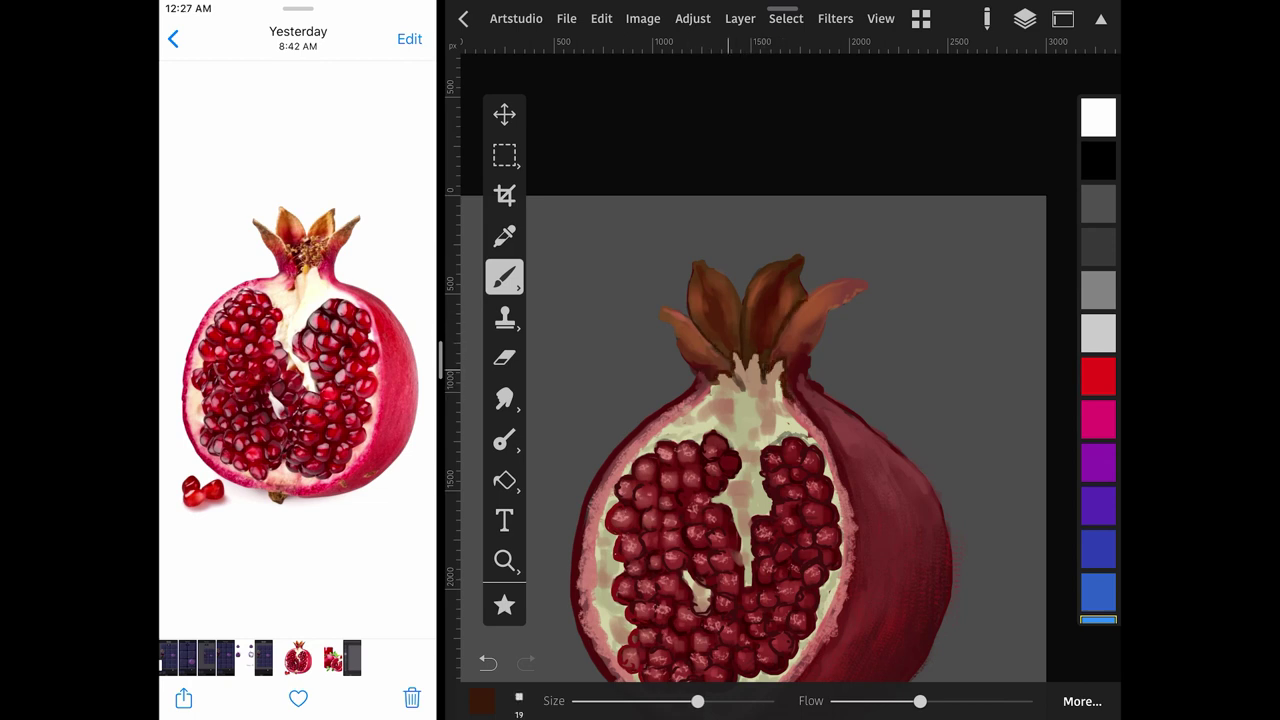
left_click_drag(742, 368, 730, 390)
left_click_drag(688, 292, 698, 328)
left_click_drag(706, 336, 728, 356)
Lower the brush size to 10 and paint light brown detail strokes on the crown.
scroll(760, 450, "down", 2)
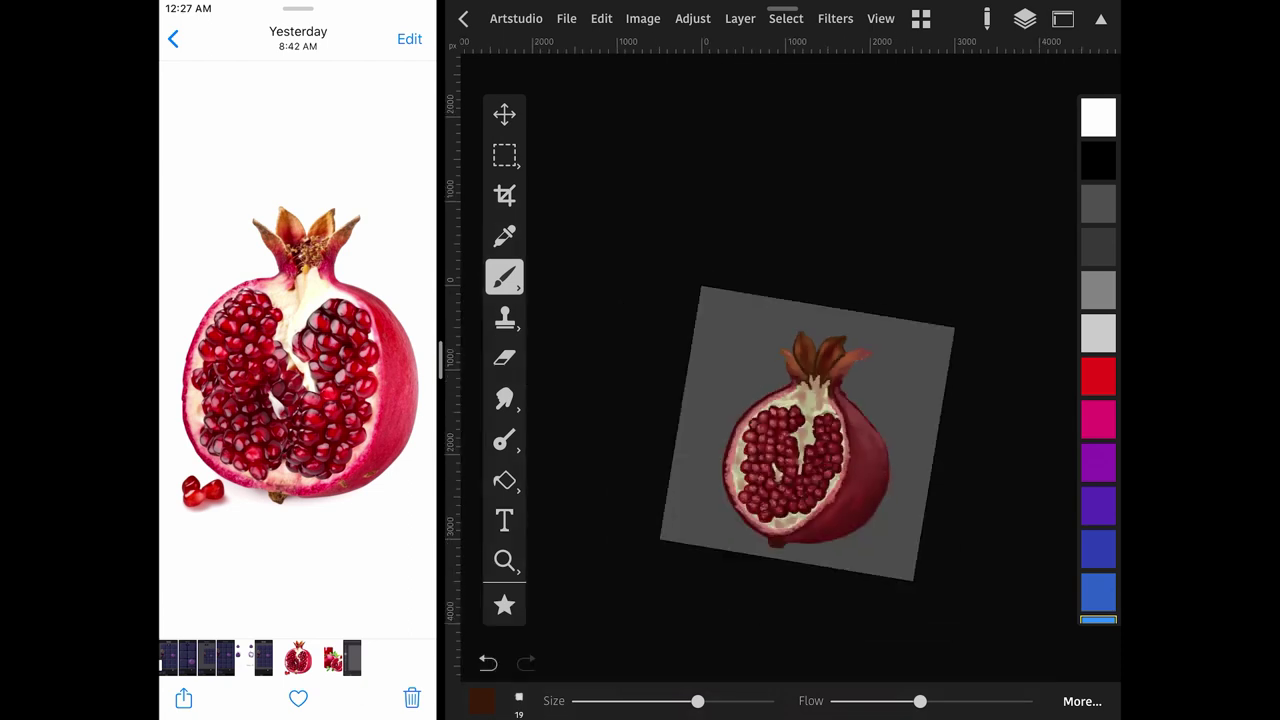
left_click(1024, 18)
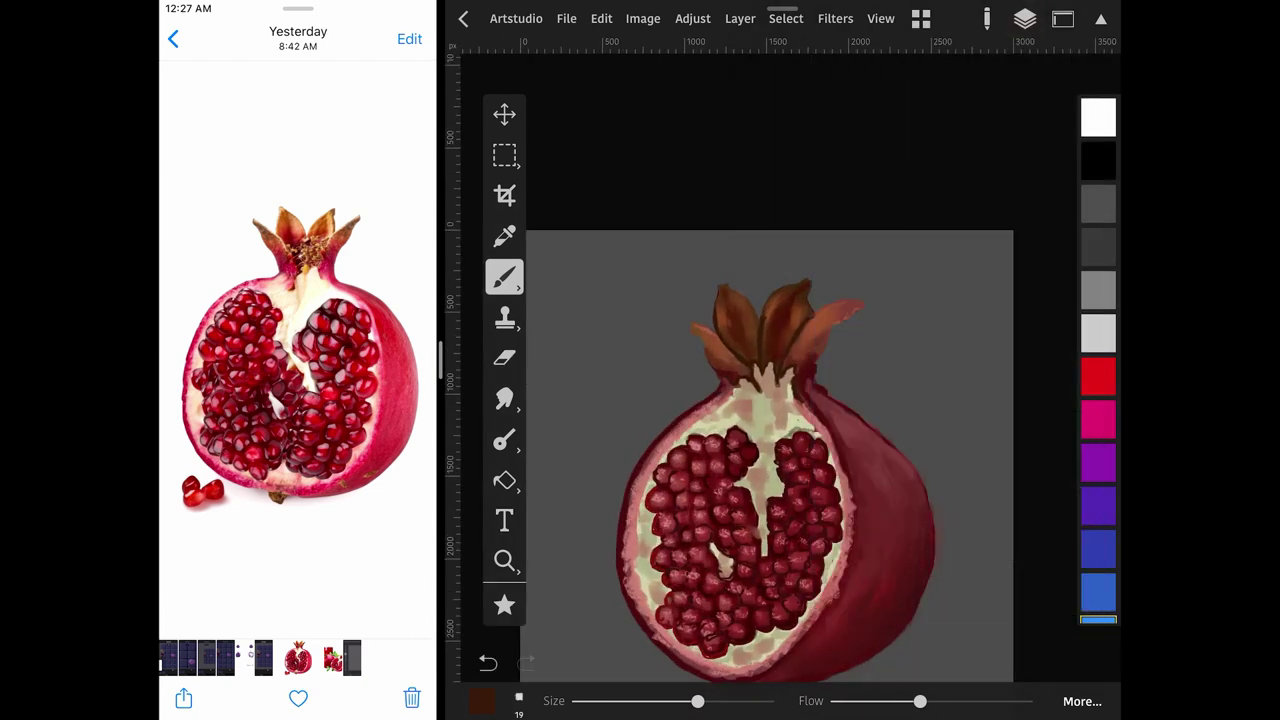
left_click(481, 700)
left_click(481, 700)
scroll(760, 450, "up", 2)
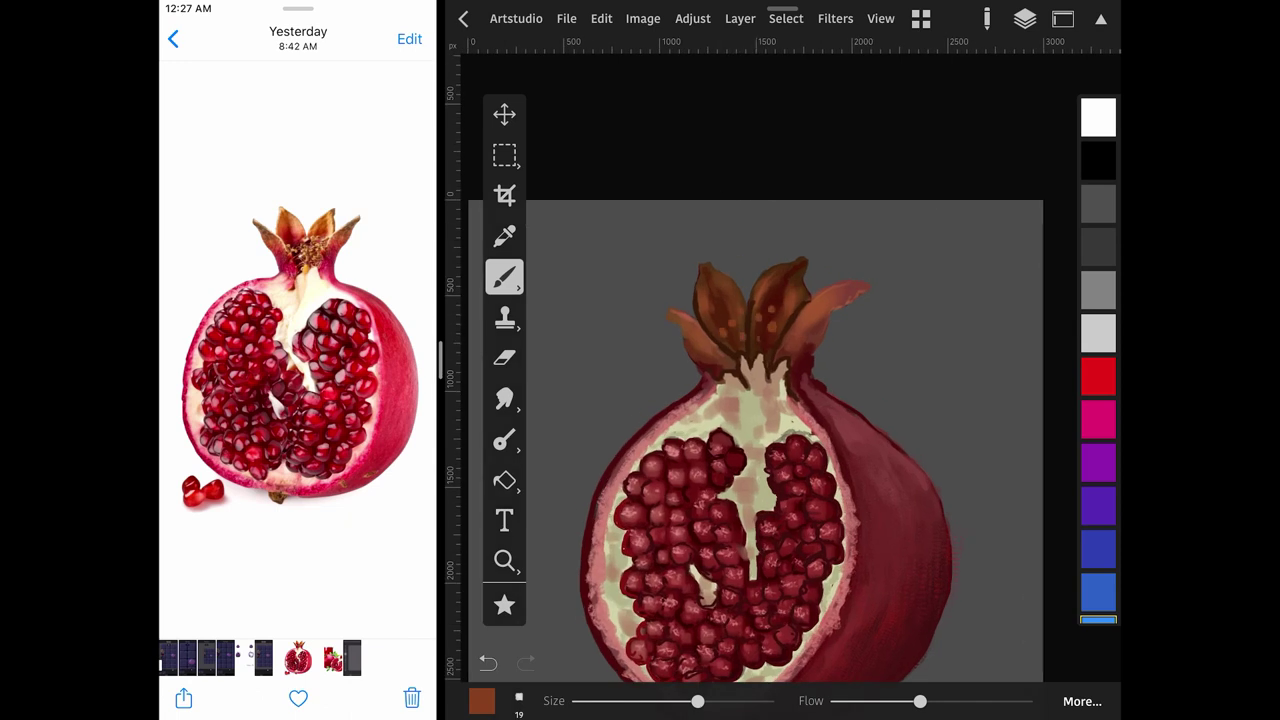
left_click(481, 700)
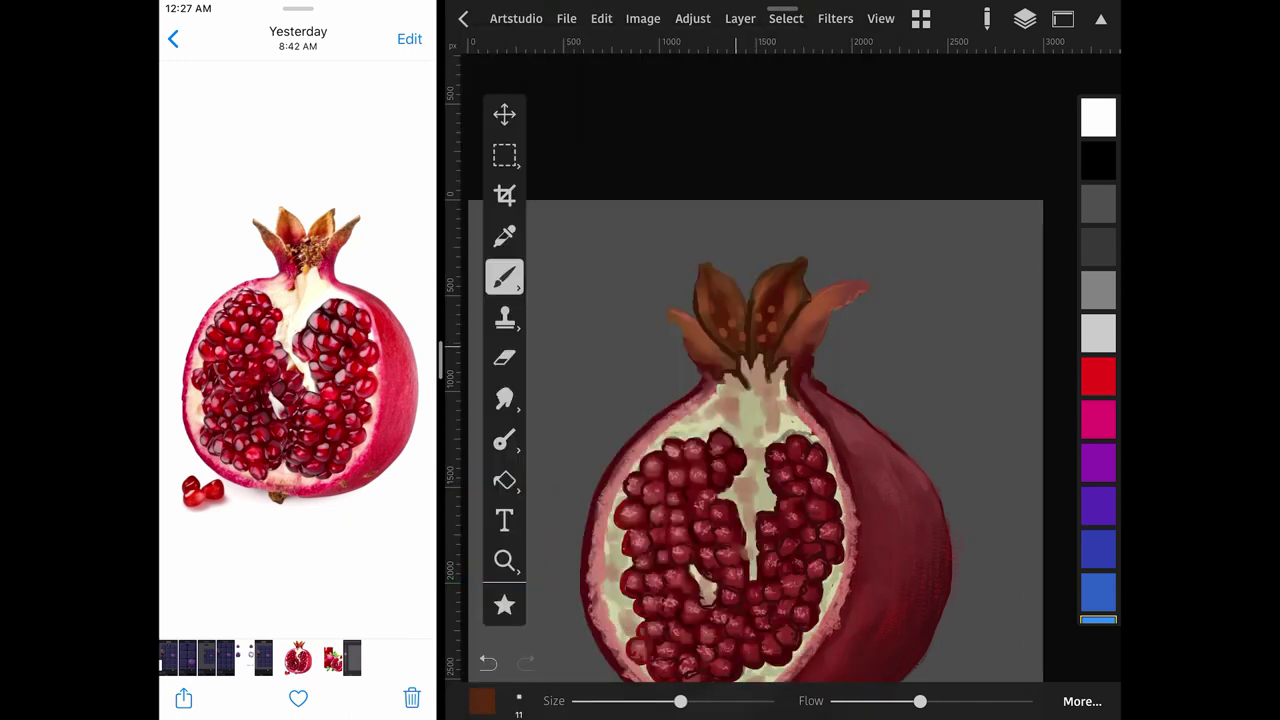
left_click_drag(697, 700, 678, 700)
left_click(481, 700)
left_click(603, 218)
left_click(481, 700)
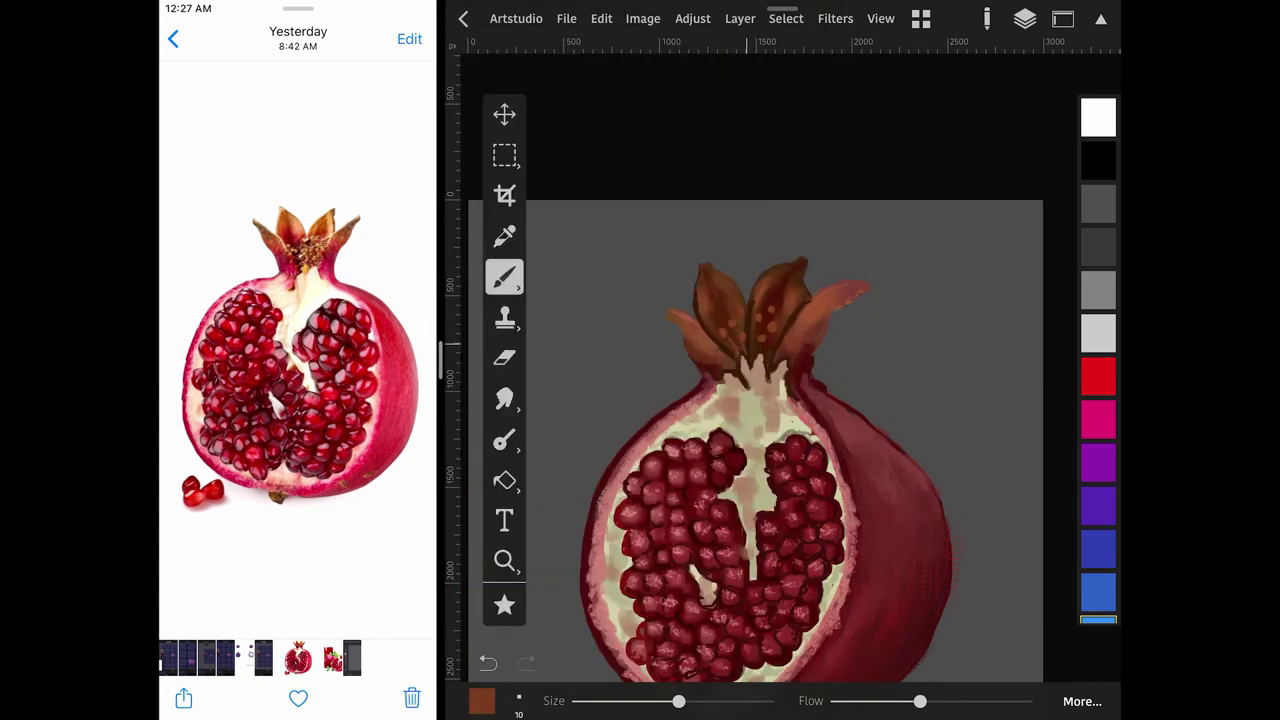
left_click_drag(749, 316, 757, 364)
Enlarge the brush, raise the flow, and sample a colour from the seeds.
scroll(756, 442, "down", 2)
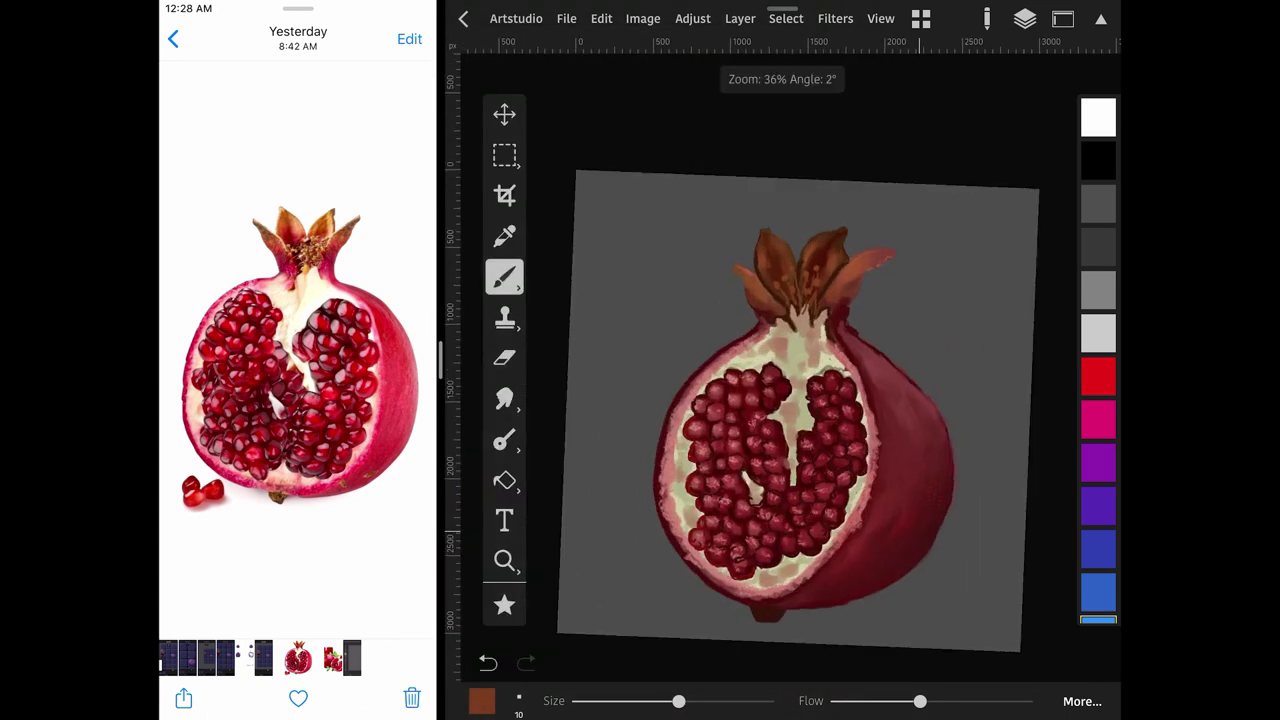
left_click_drag(678, 700, 691, 700)
left_click_drag(919, 700, 1018, 700)
left_click(686, 386)
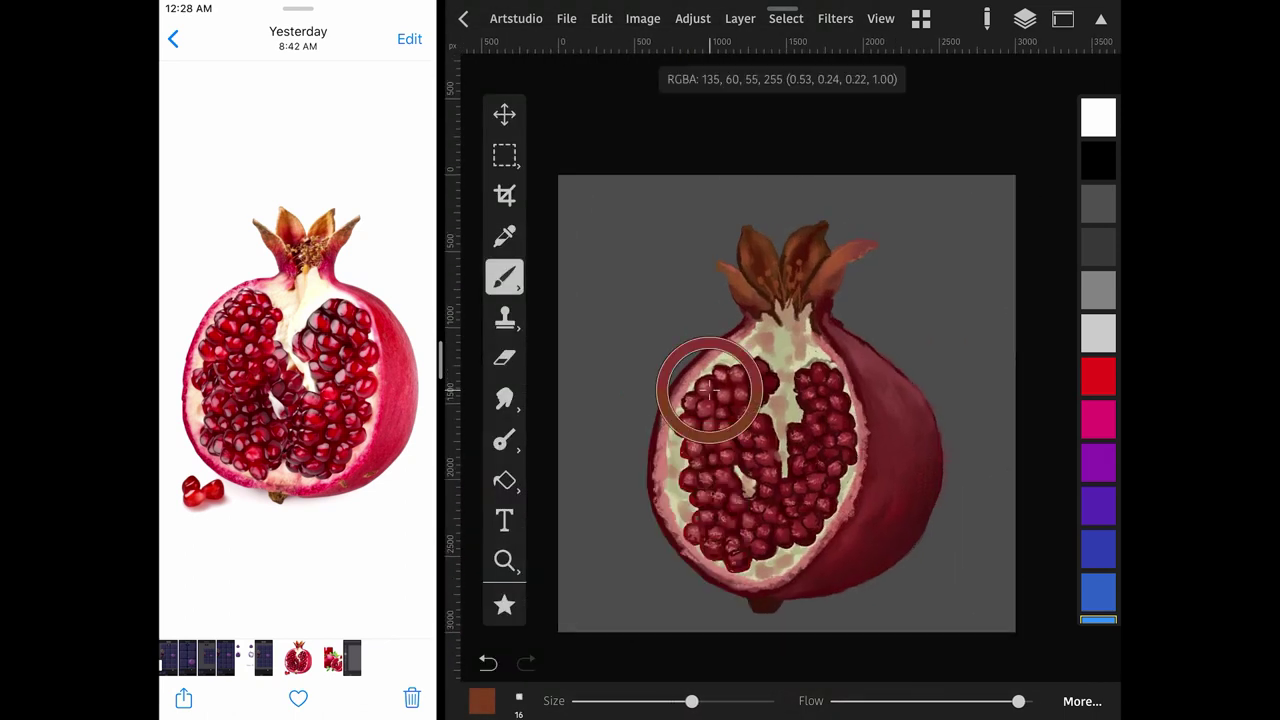
left_click(481, 700)
Load a soft pink colour with a larger brush.
left_click(600, 149)
left_click(481, 700)
left_click_drag(691, 700, 721, 700)
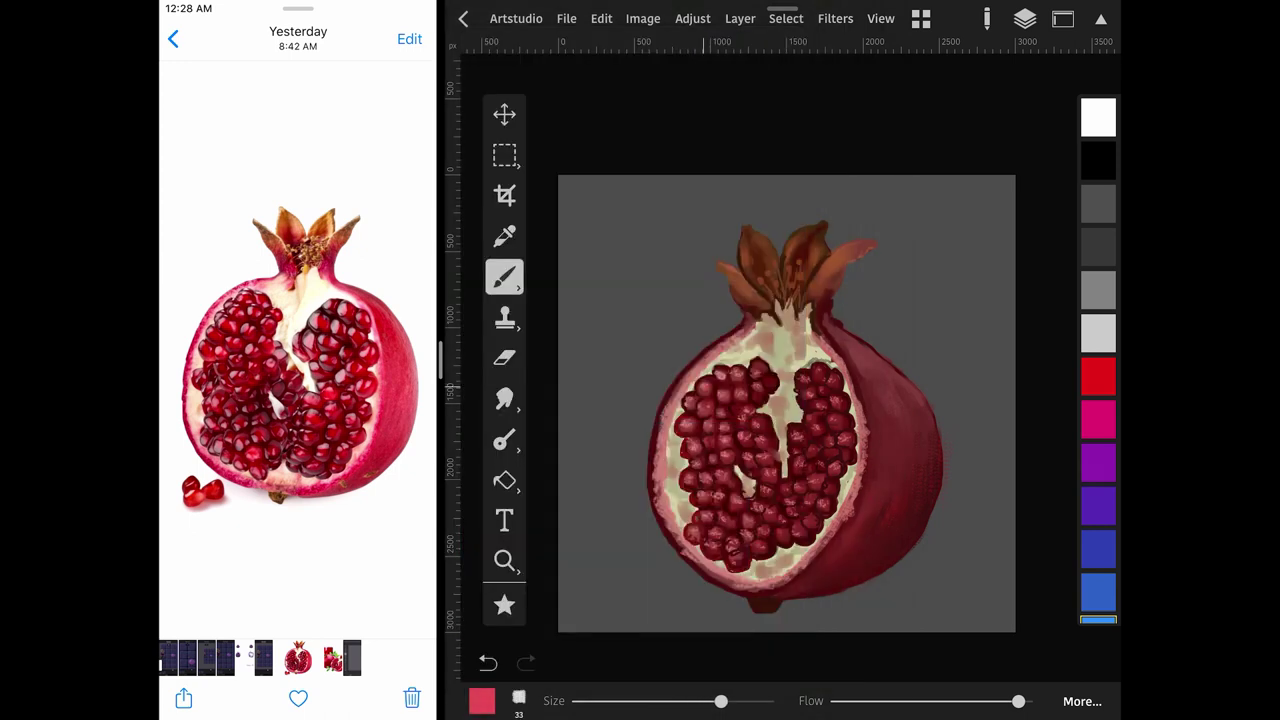
left_click(481, 700)
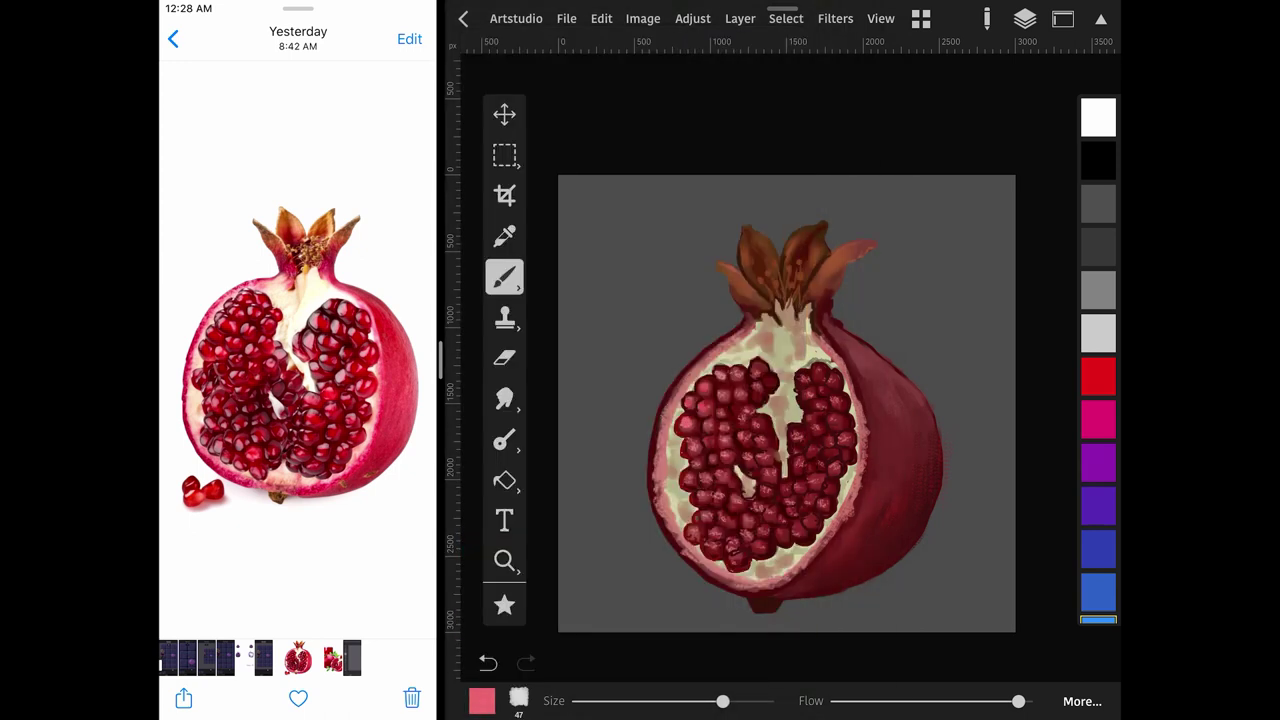
left_click(481, 700)
scroll(785, 400, "up", 2)
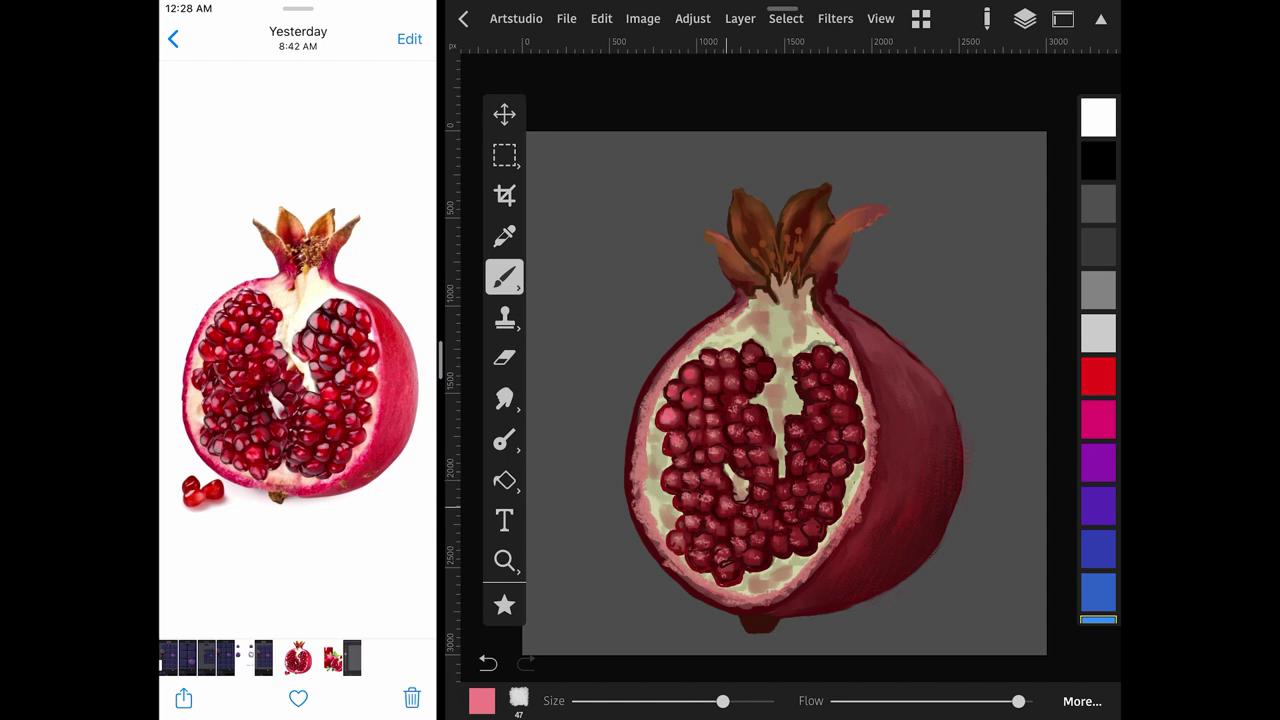
Dab pink highlights onto eight of the pomegranate's seeds.
left_click(742, 528)
left_click(759, 540)
left_click(780, 523)
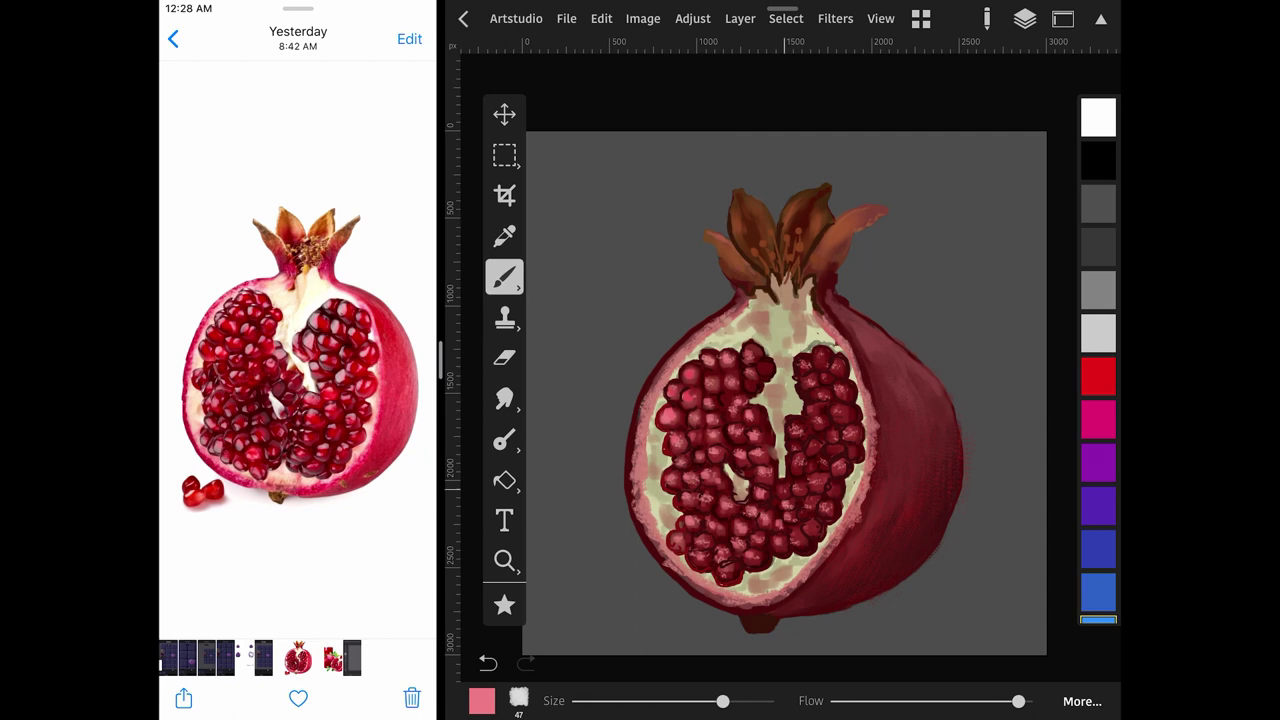
left_click(820, 507)
left_click(836, 469)
left_click(797, 466)
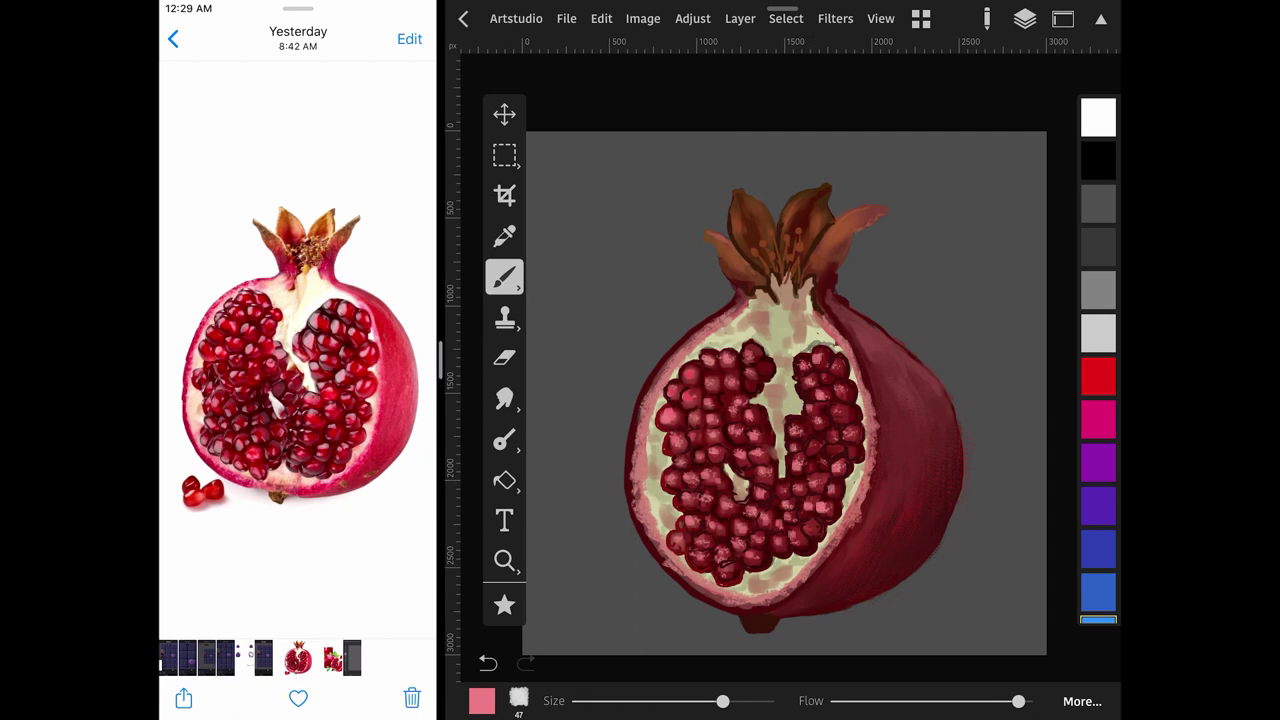
left_click(838, 388)
left_click(837, 412)
Paint a thin dark red line down the fruit's centre.
scroll(785, 390, "down", 3)
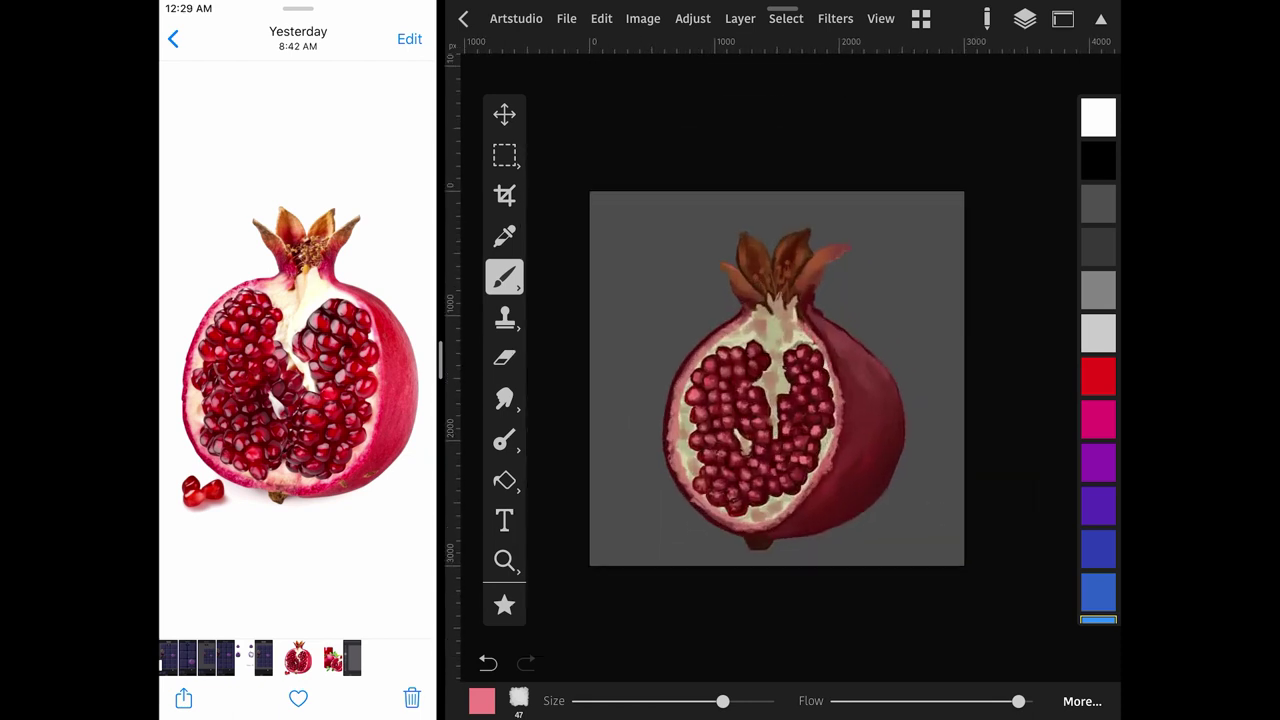
left_click(870, 440)
left_click(1024, 18)
left_click_drag(722, 700, 684, 700)
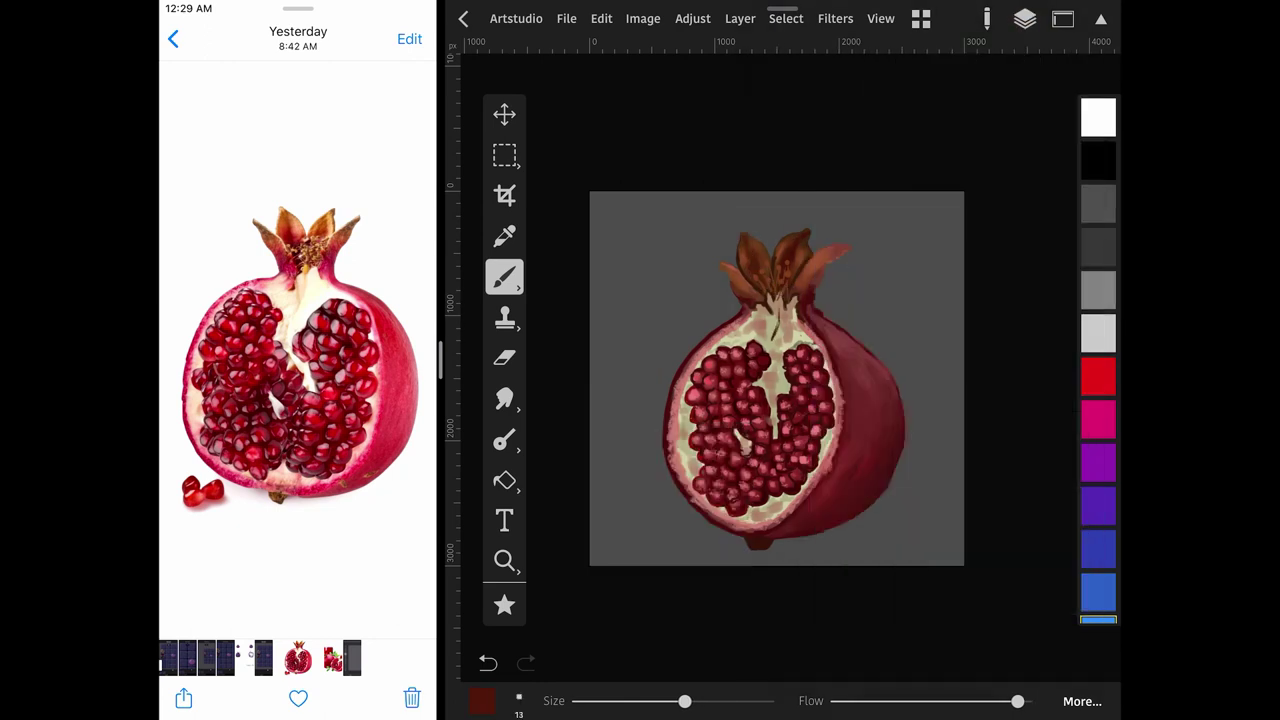
left_click_drag(780, 298, 775, 434)
Lower the line's layer opacity so it fades.
left_click(1024, 18)
left_click_drag(937, 146, 900, 146)
scroll(776, 378, "down", 2)
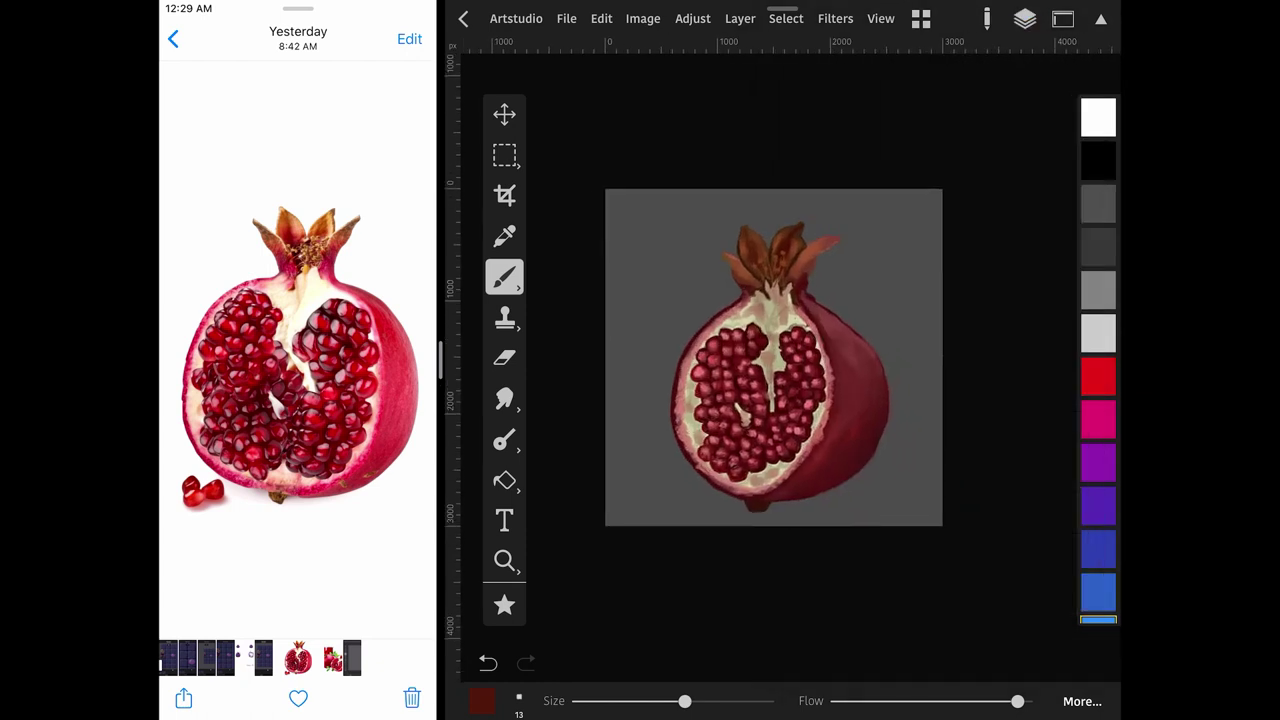
scroll(776, 357, "up", 2)
scroll(776, 357, "up", 2)
scroll(776, 357, "up", 3)
Merge the paint layers down in the Layers panel until only four remain.
left_click(746, 533)
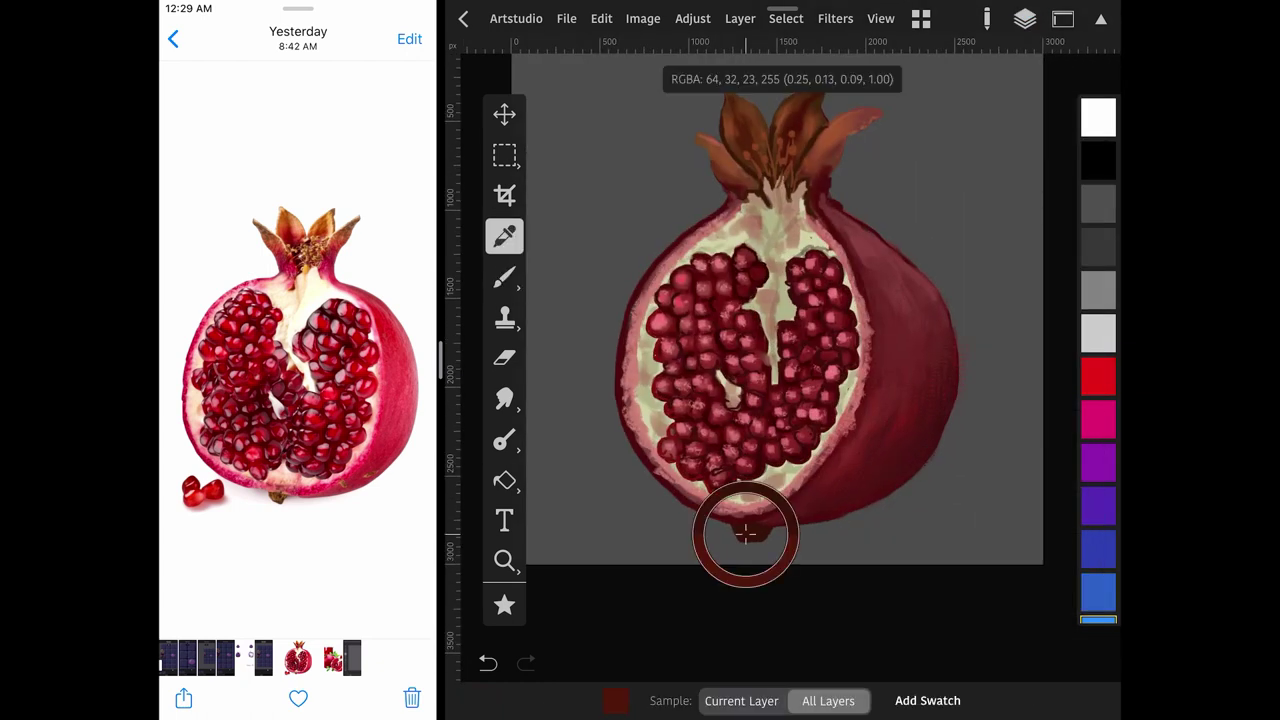
left_click(504, 277)
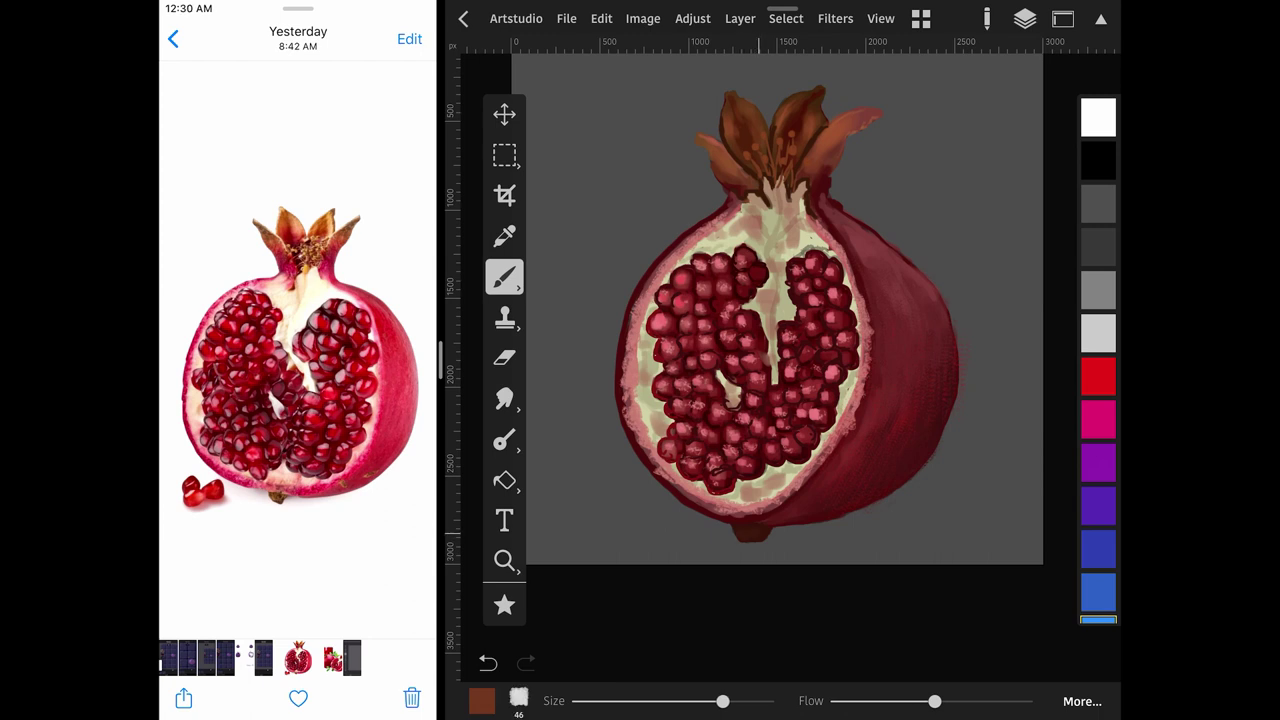
left_click(1024, 18)
left_click(1024, 18)
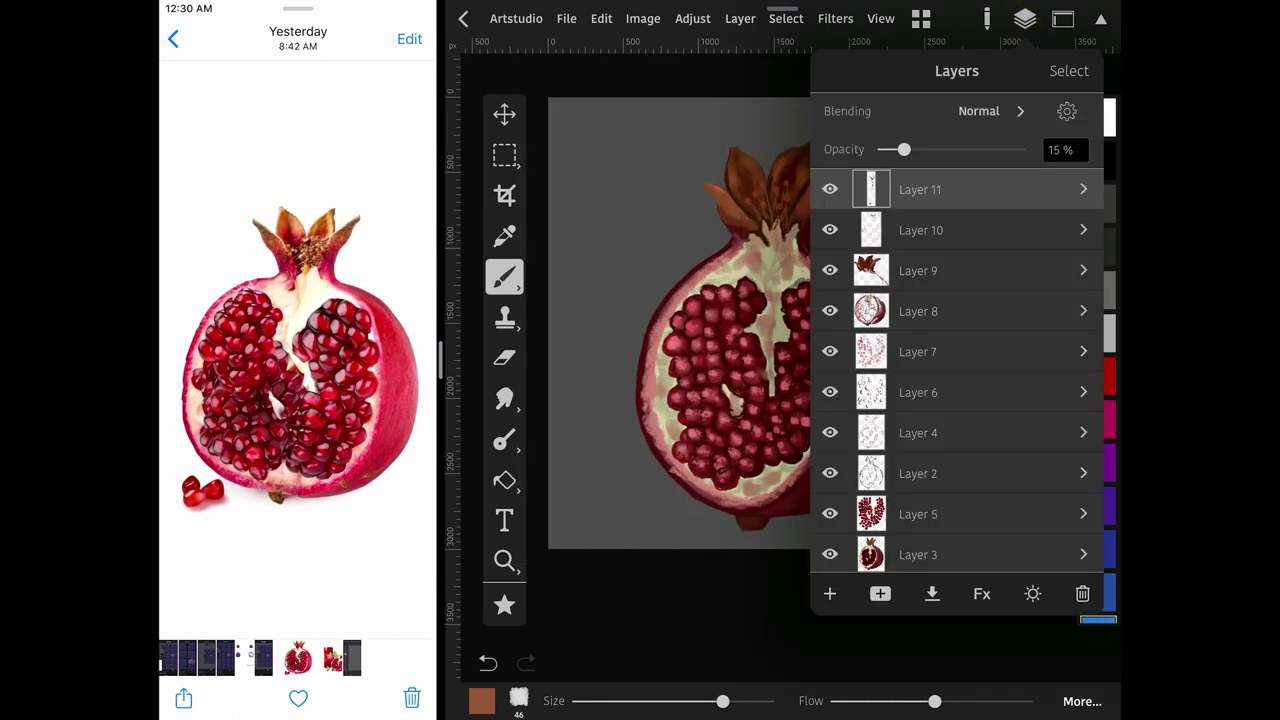
left_click(931, 593)
left_click(931, 593)
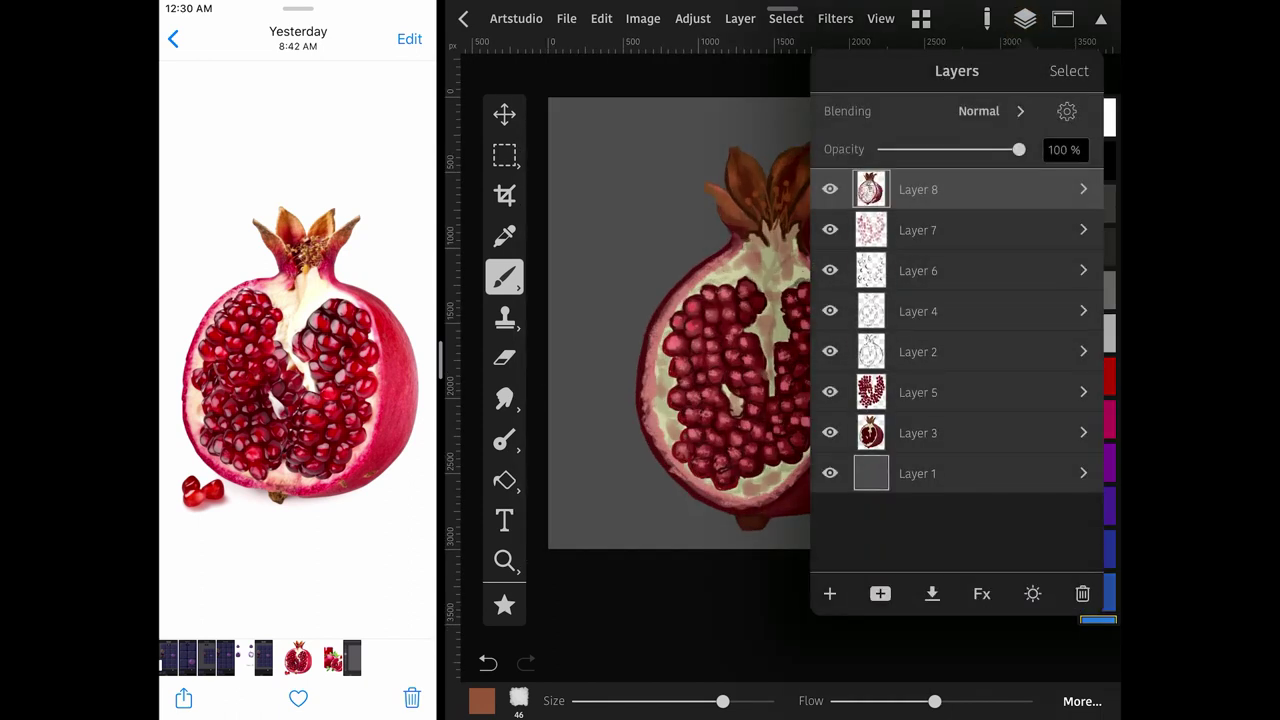
left_click(931, 593)
left_click(931, 593)
left_click(960, 480)
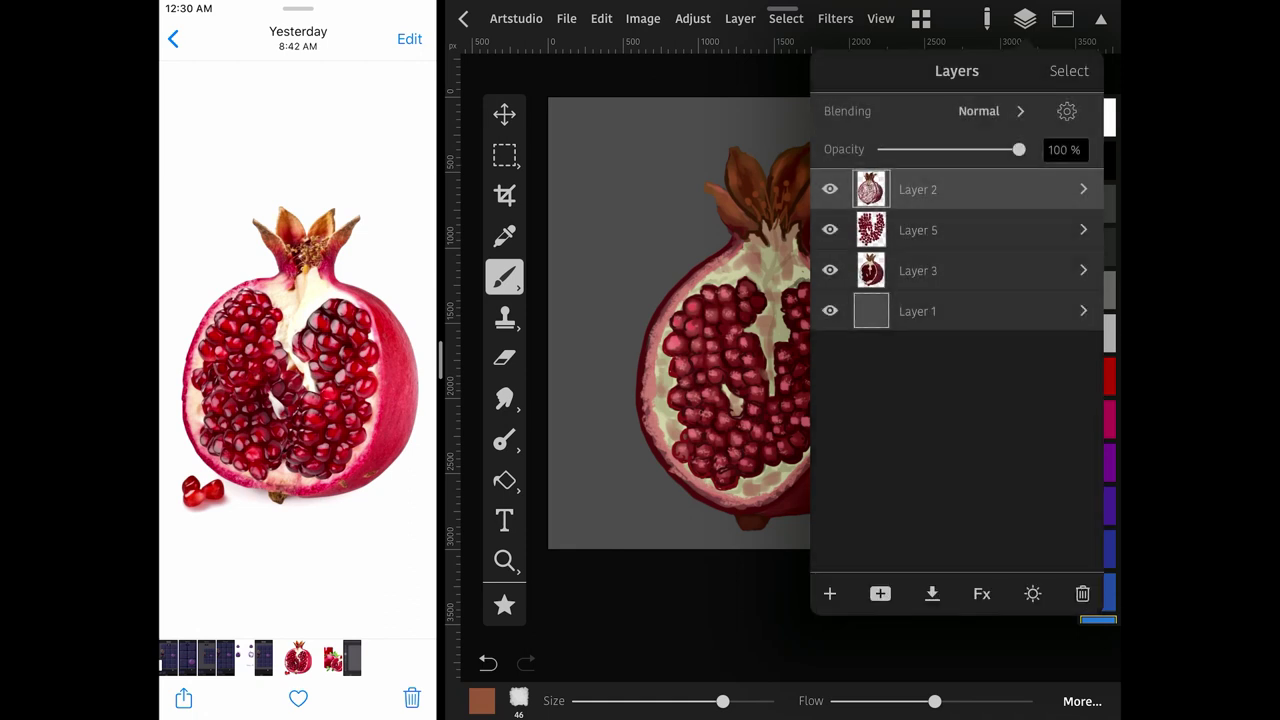
left_click(931, 593)
left_click(1024, 18)
scroll(783, 348, "down", 2)
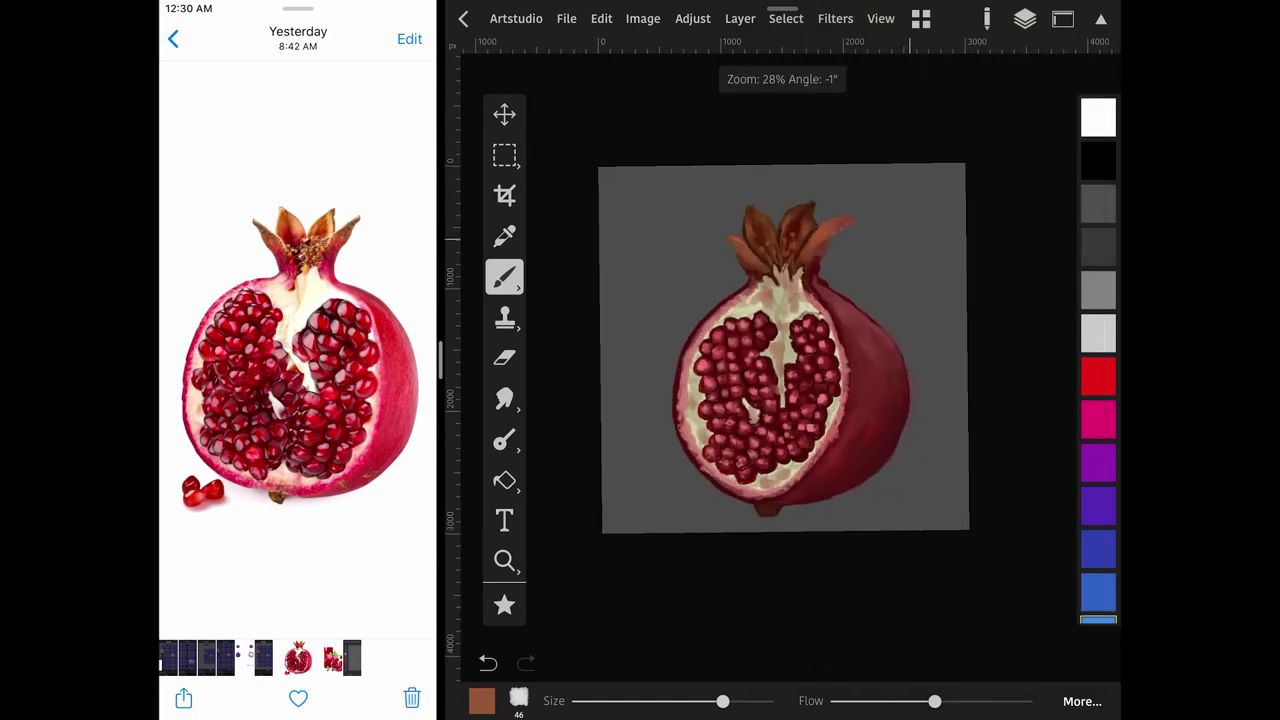
Draw a rectangular selection around the pomegranate, widening its left edge.
left_click(504, 155)
left_click_drag(943, 158, 650, 537)
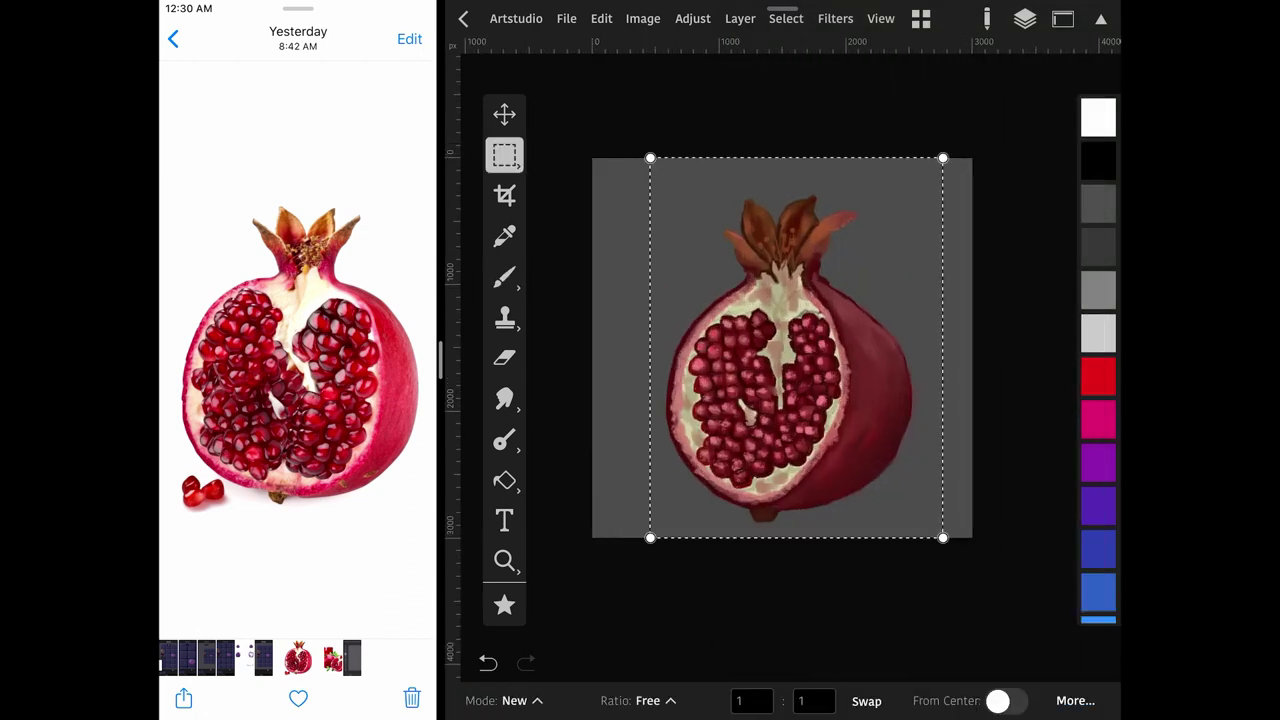
left_click_drag(650, 158, 615, 158)
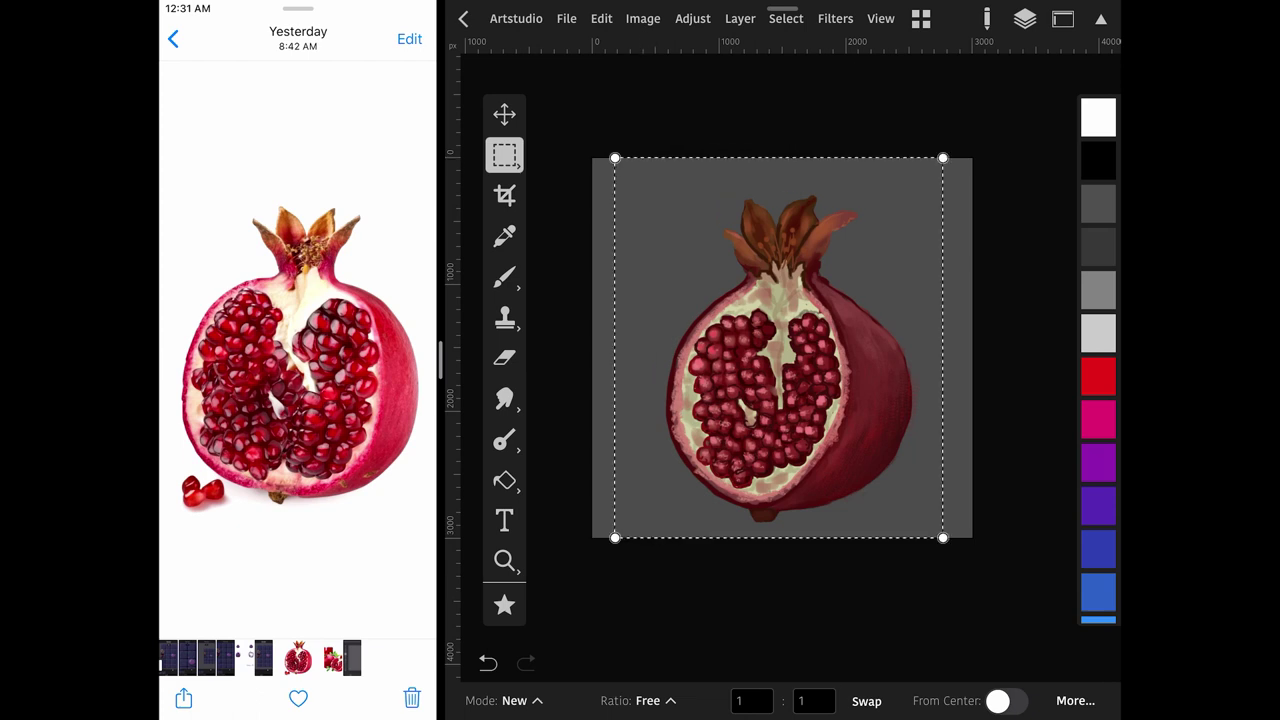
left_click(786, 18)
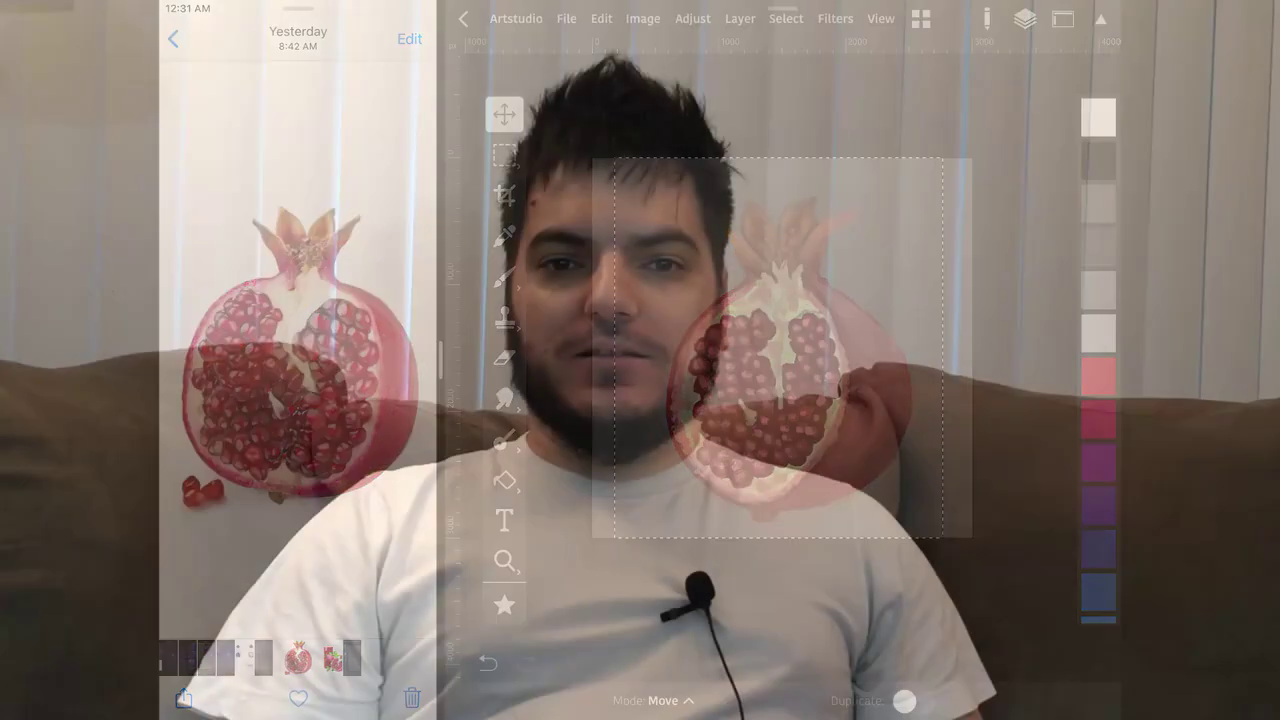